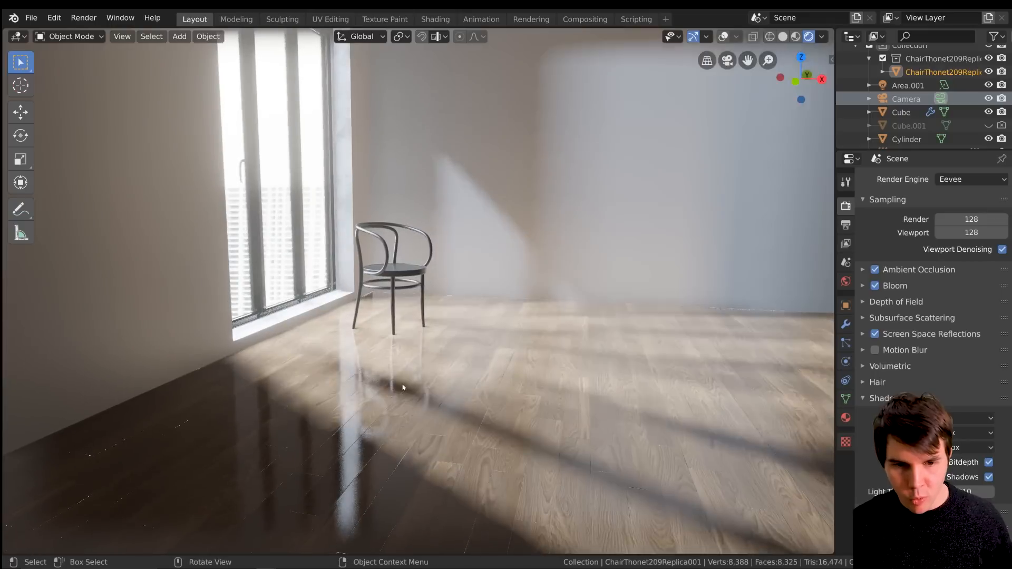
Step: Examine the finished room render from several angles, looking at the window light, the chair and the floor reflections
middle_click_drag(354, 216, 327, 212)
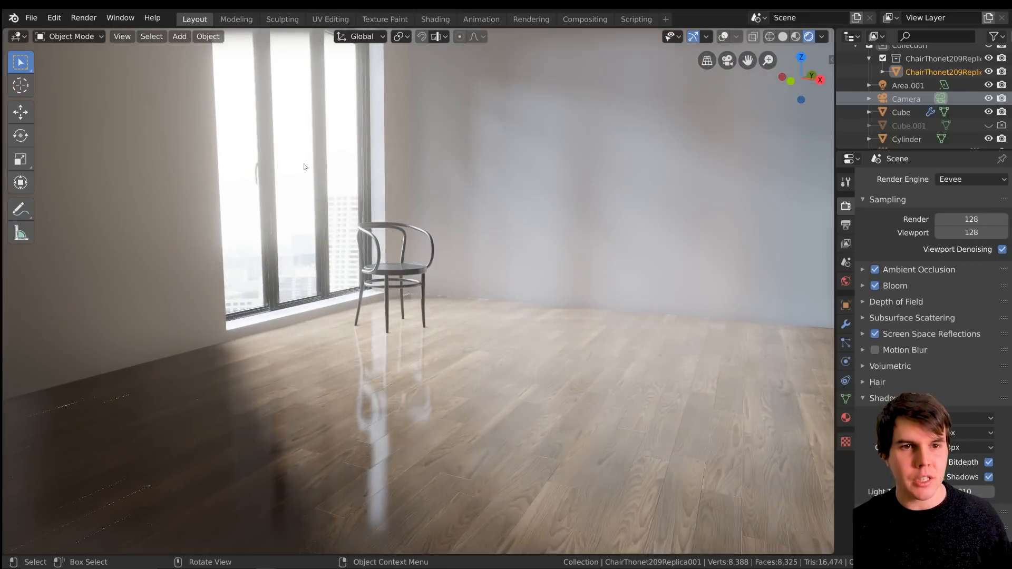
middle_click_drag(334, 98, 373, 147, "shift")
scroll(372, 296, "up", 3)
mouse_move(309, 307)
middle_mouse_down()
mouse_move(336, 309)
mouse_move(310, 308)
mouse_move(333, 297)
mouse_move(315, 299)
middle_mouse_up()
scroll(309, 308, "down", 1)
scroll(332, 304, "down", 1)
mouse_move(340, 208)
middle_mouse_down()
mouse_move(317, 222)
mouse_move(330, 221)
middle_mouse_up()
middle_click_drag(470, 328, 490, 252, "shift")
scroll(476, 274, "down", 2)
middle_click_drag(524, 213, 542, 279)
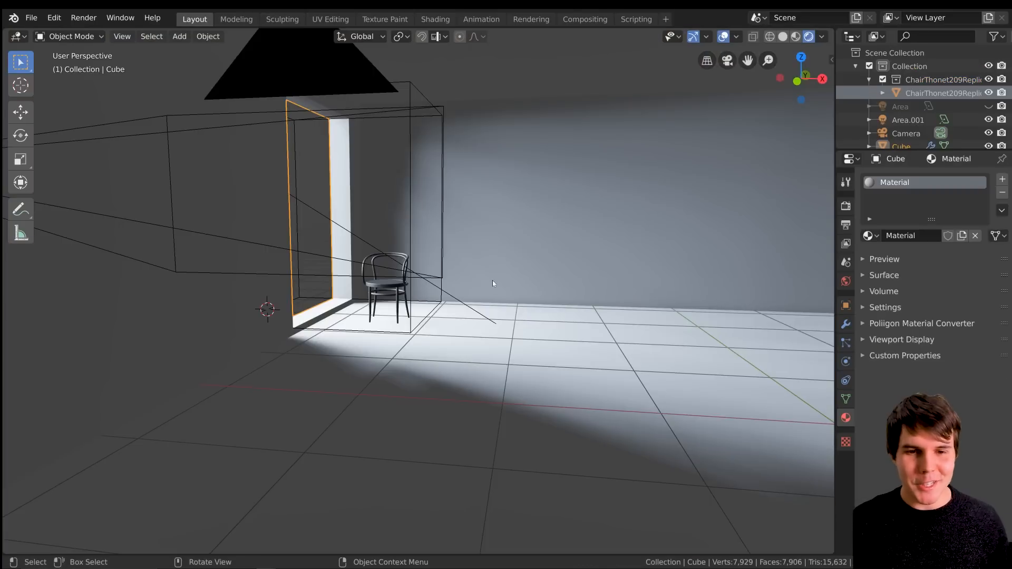
Step: Add a second material slot to the room cube and assign it to the floor face
middle_click_drag(492, 283, 490, 318)
key("Tab")
middle_click_drag(390, 256, 499, 277)
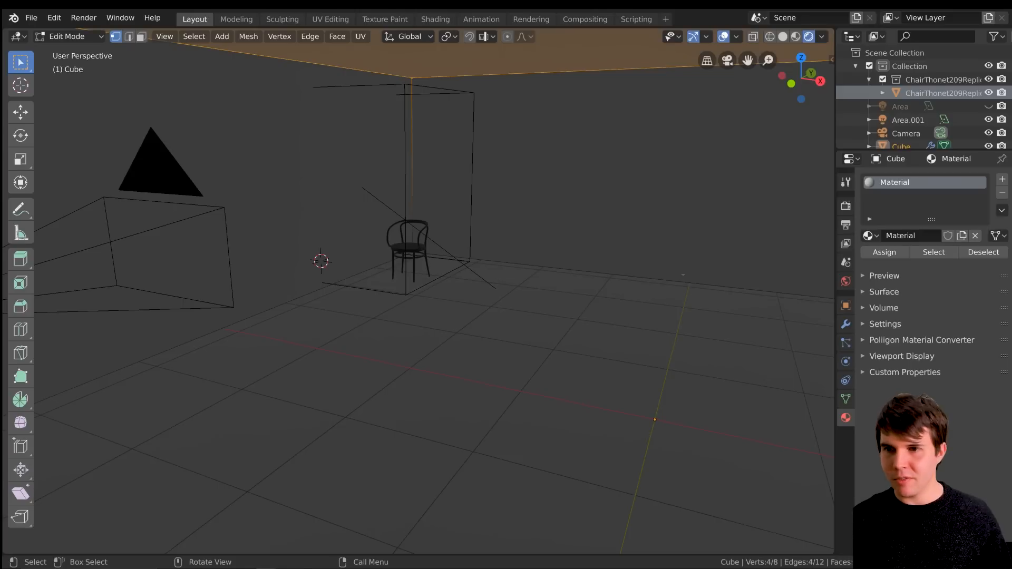
left_click(497, 265)
left_click(550, 375)
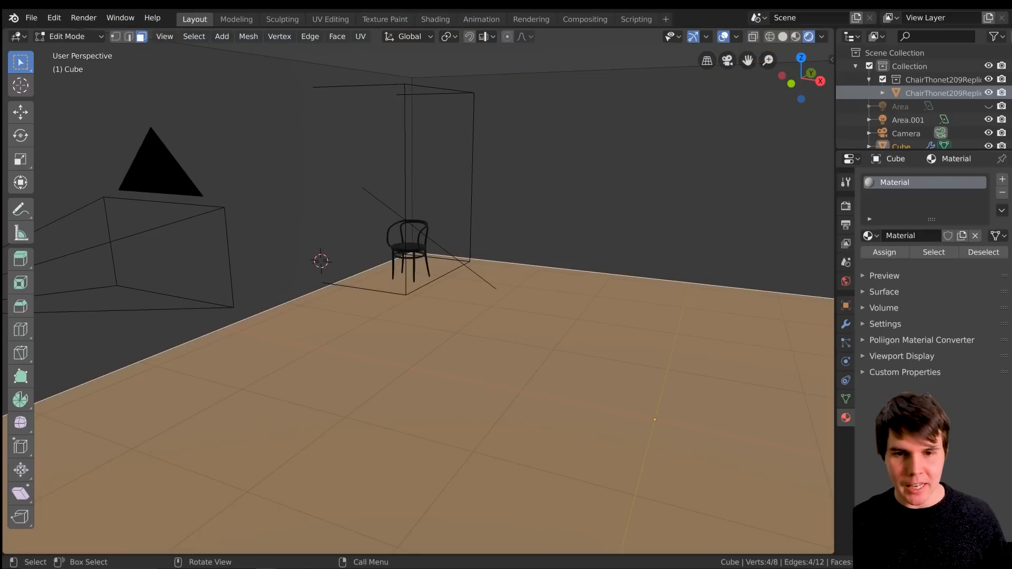
middle_click_drag(576, 385, 566, 383)
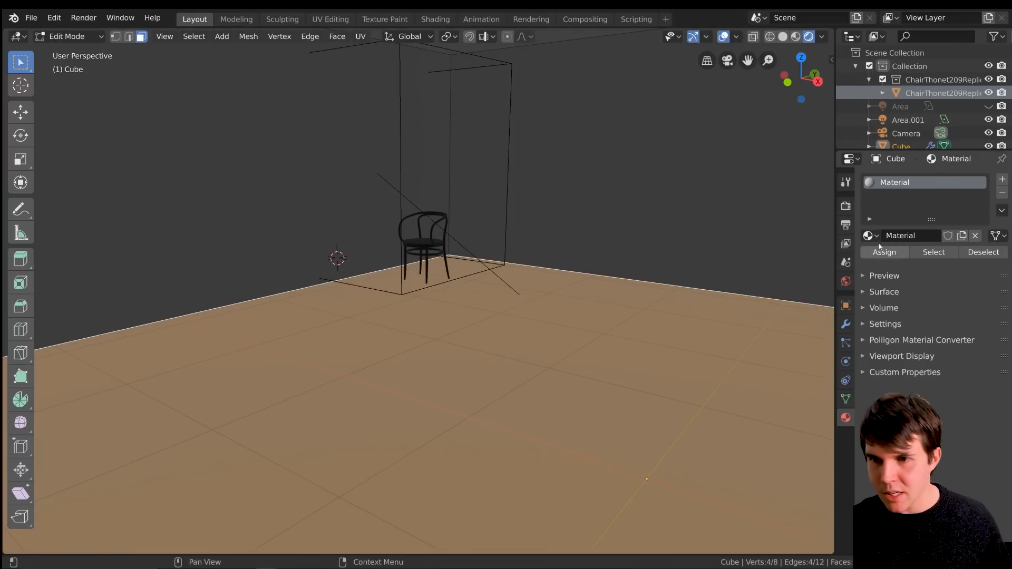
left_click(1003, 180)
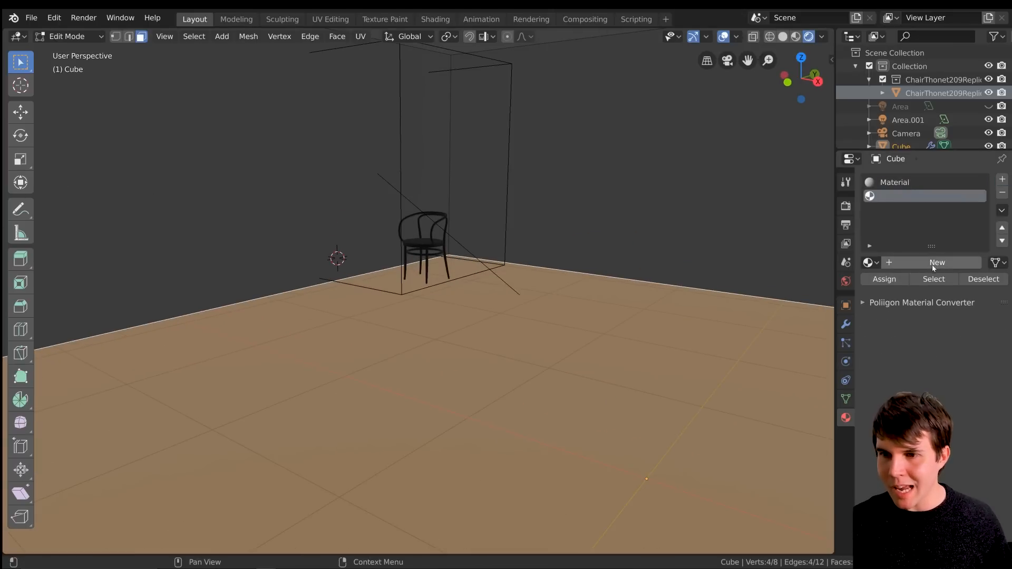
left_click(884, 279)
key("Tab")
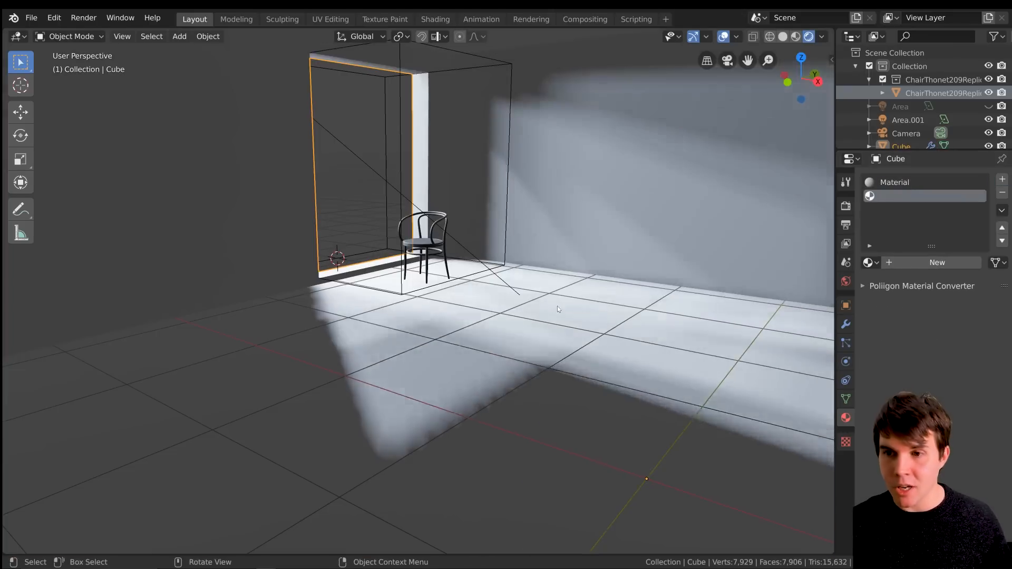
key("Tab")
key("Tab")
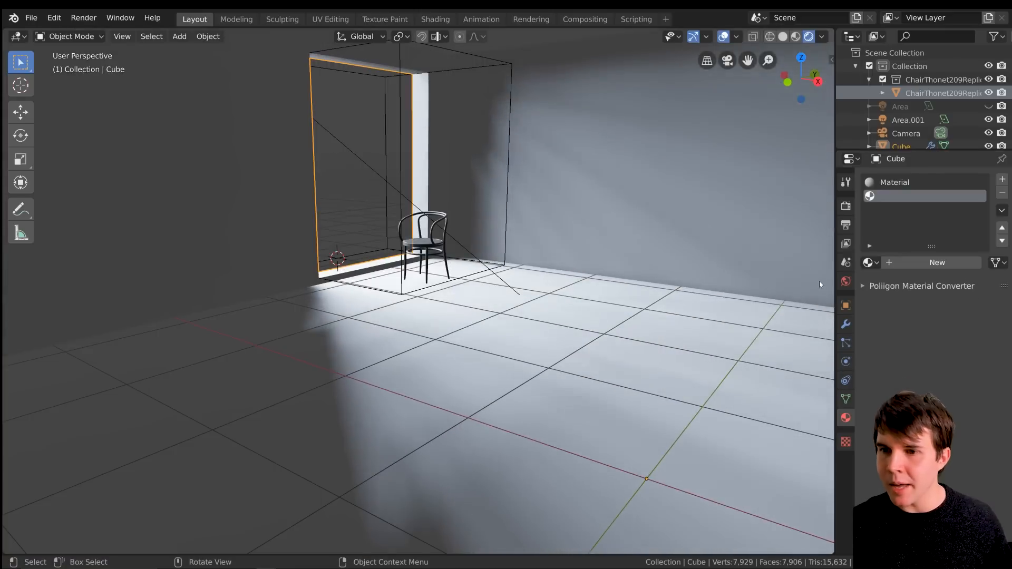
Step: Load only the WoodFlooringWalnut002_3K material with the Poliigon Material Converter, deselecting all other texture sets
scroll(416, 294, "up", 2)
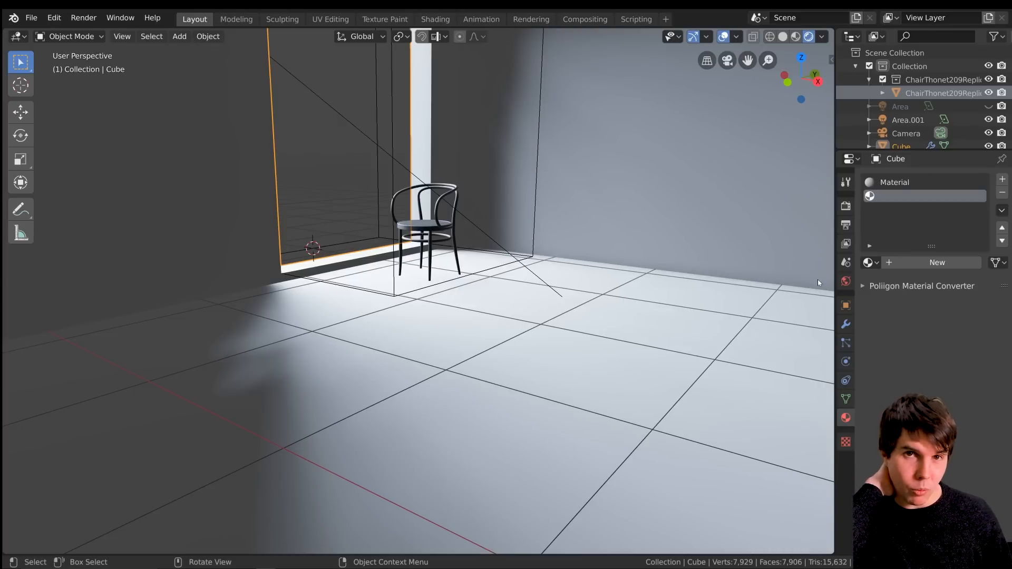
left_click(919, 291)
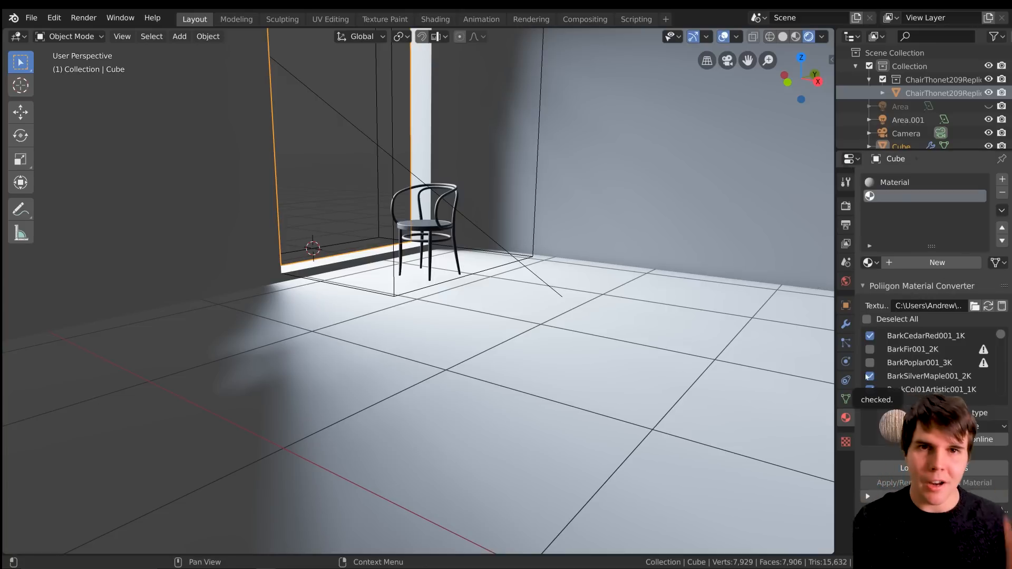
left_click(867, 319)
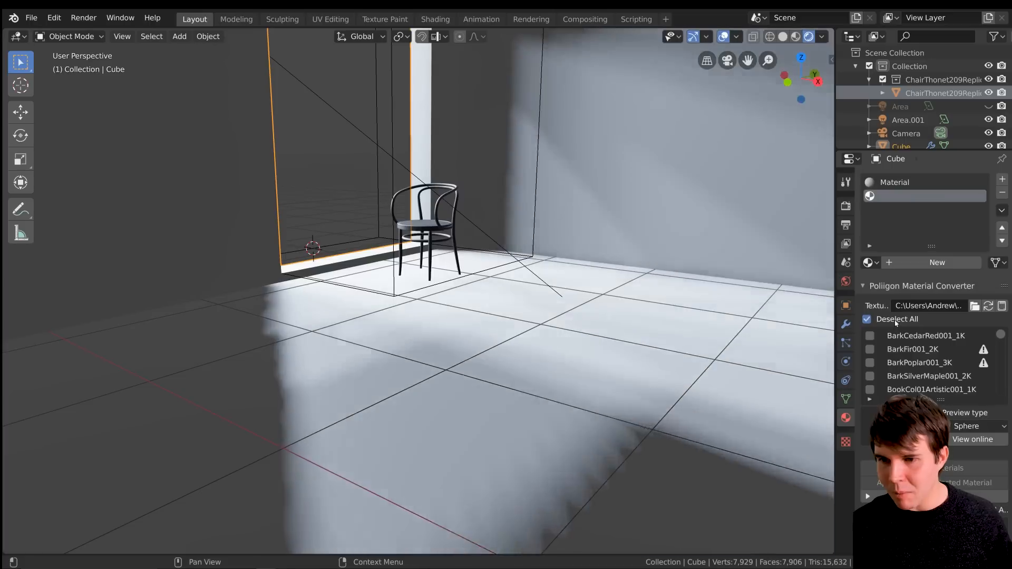
scroll(917, 364, "down", 20)
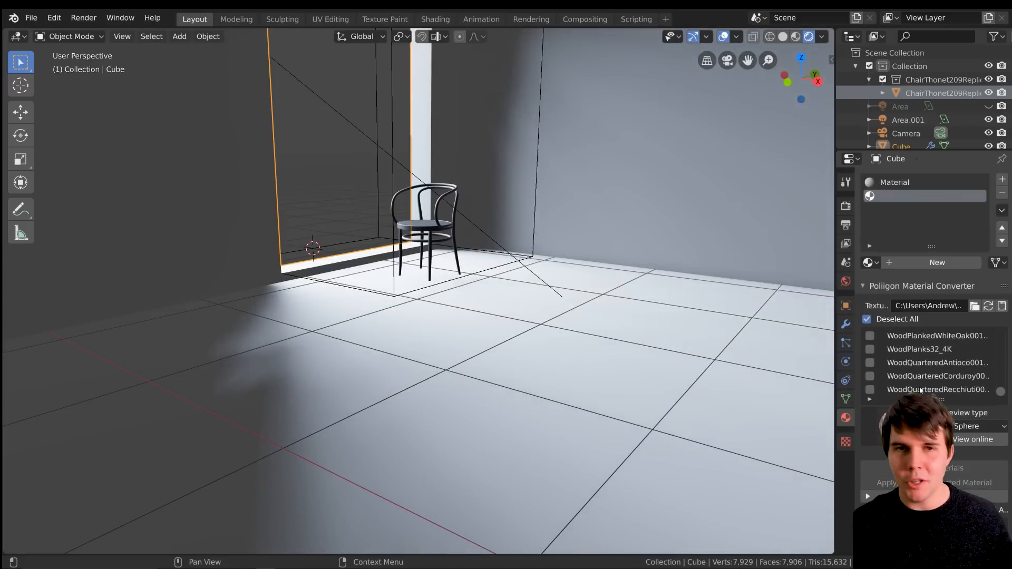
left_click(975, 306)
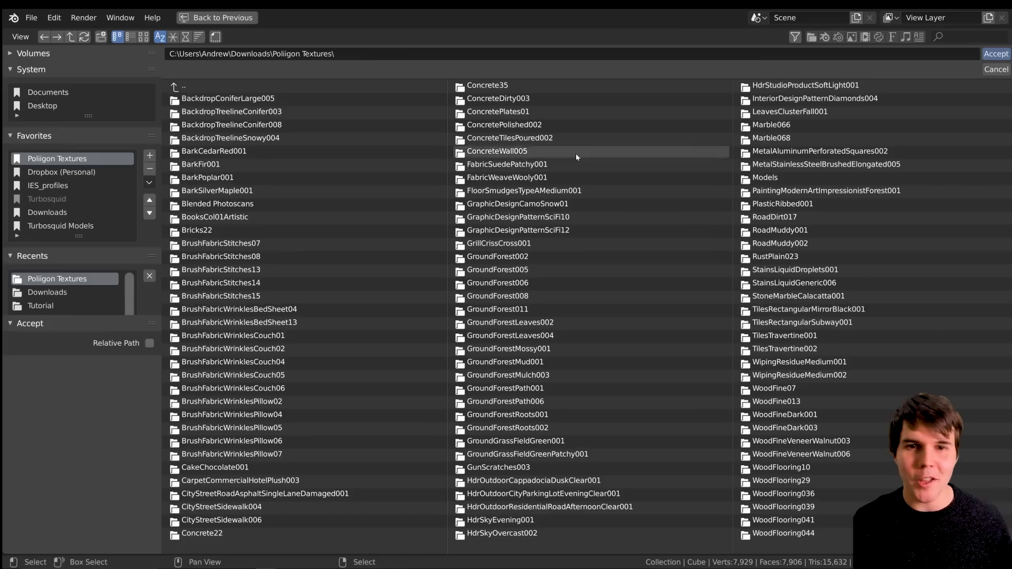
left_click(997, 69)
scroll(920, 377, "up", 5)
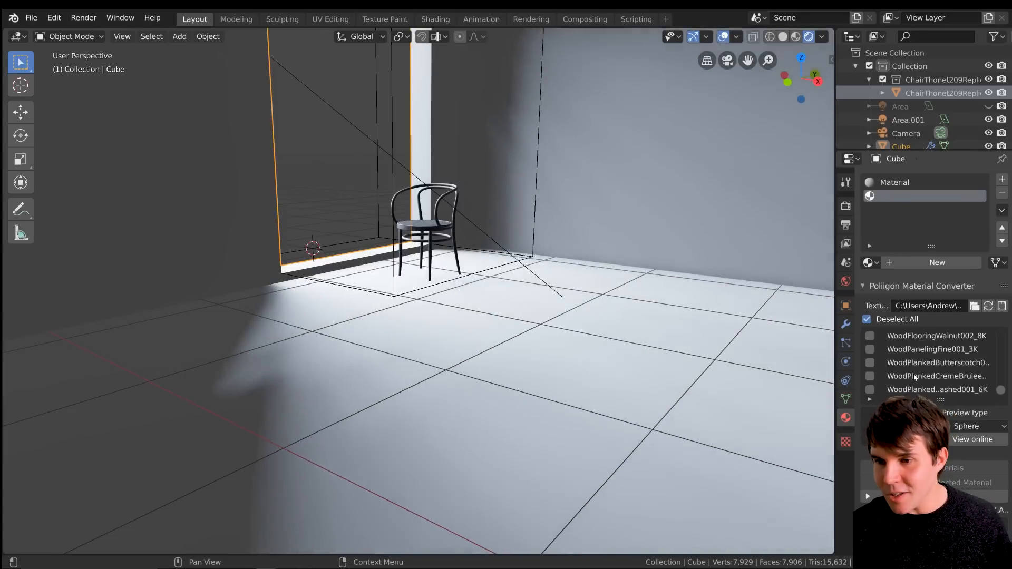
left_click(979, 351)
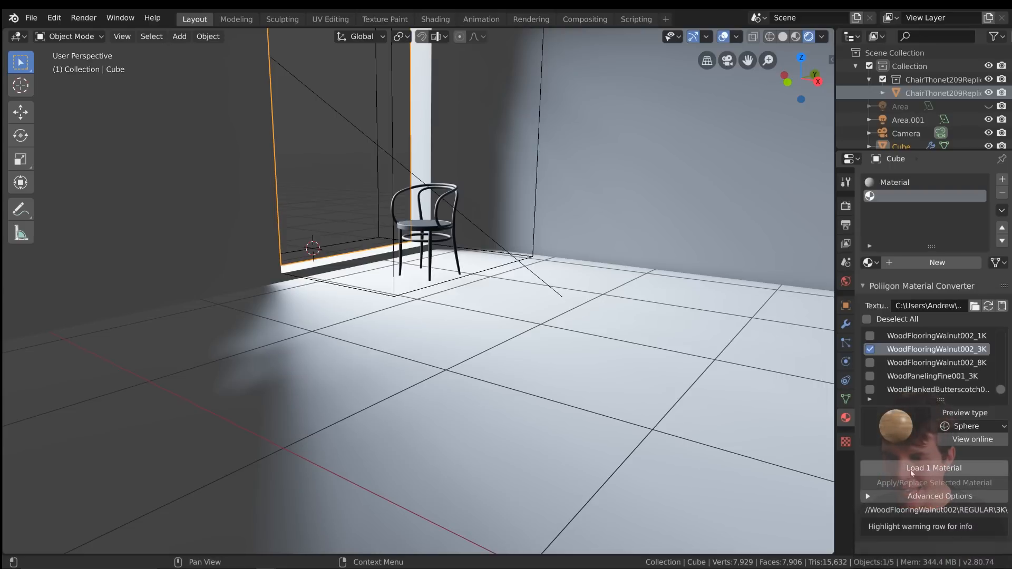
left_click(911, 473)
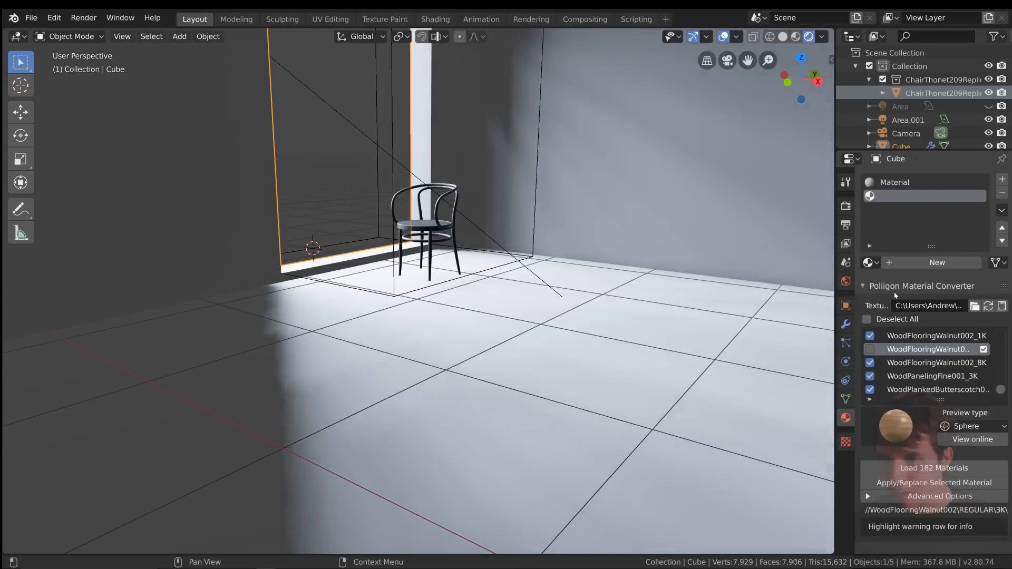
Step: Use WoodFlooringWalnut002_3K in the floor's empty material slot and set its main scale to 10 on all three axes
left_click(870, 263)
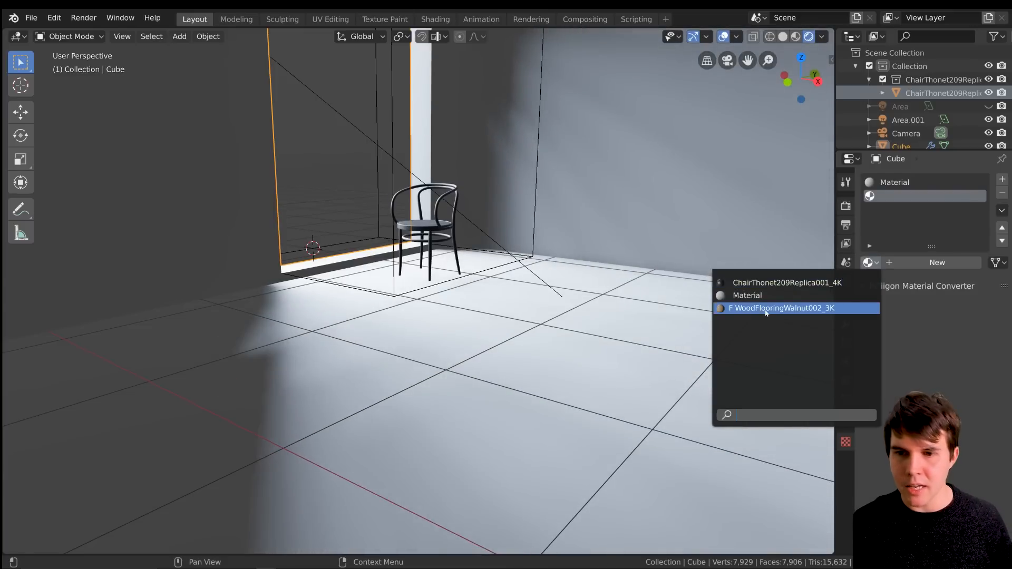
left_click(766, 310)
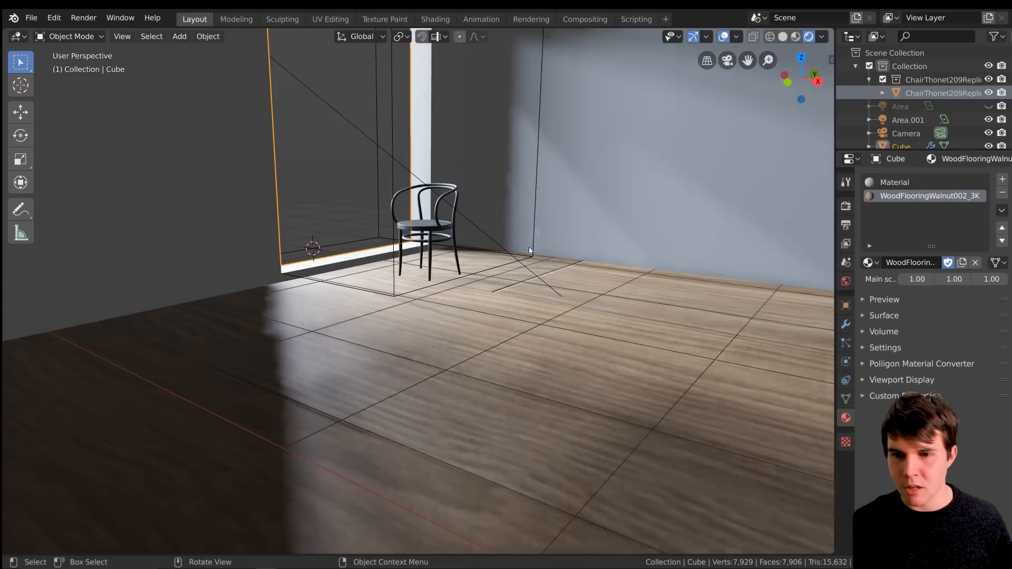
middle_click_drag(495, 239, 497, 289)
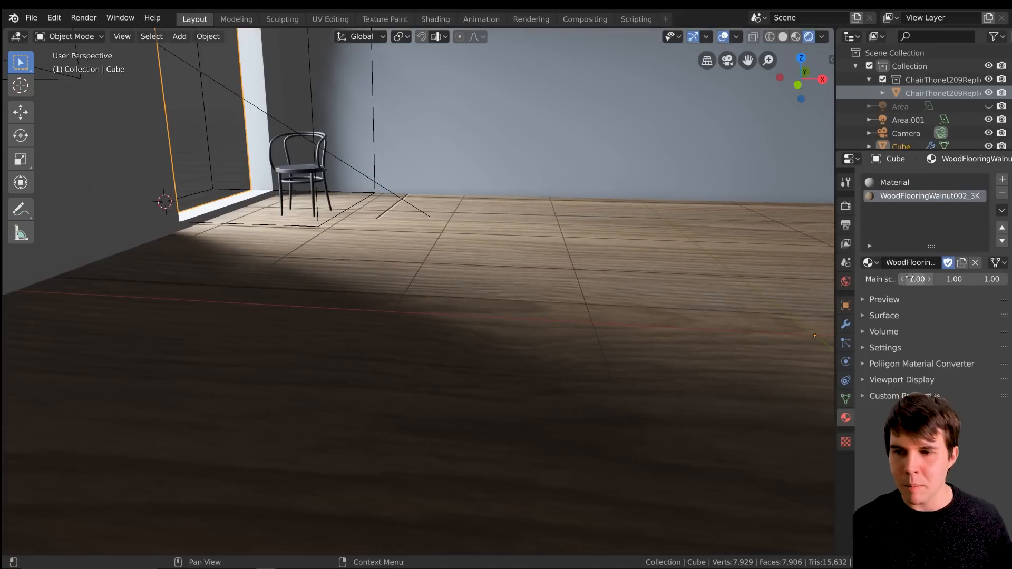
key("Return")
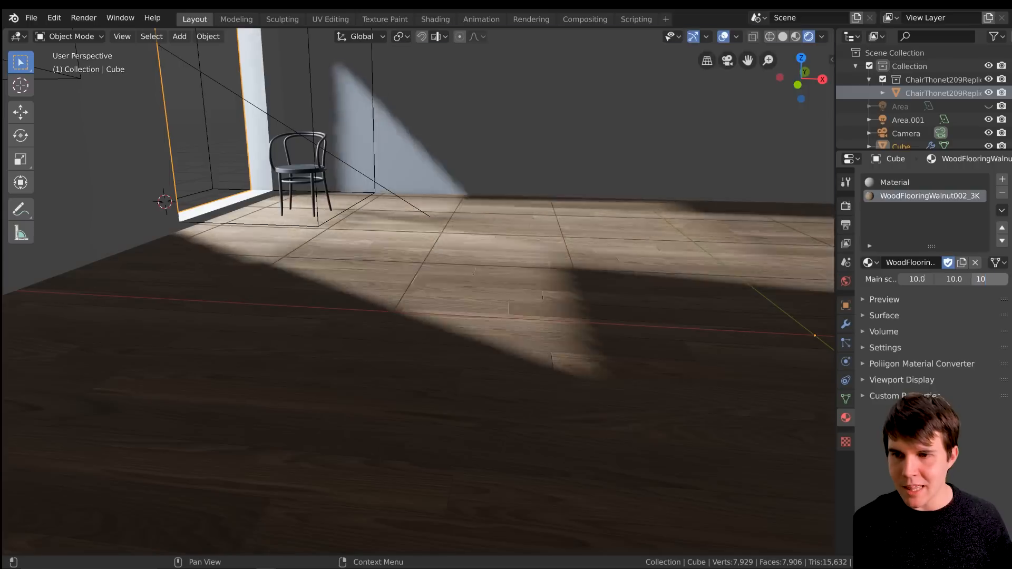
middle_click_drag(487, 273, 518, 243)
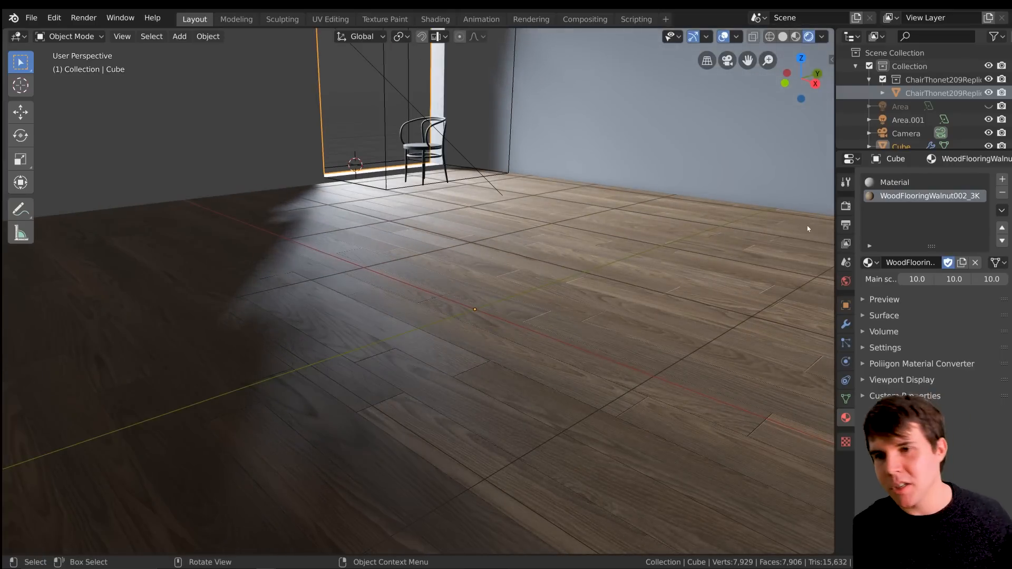
Step: Enable Screen Space Reflections for the Eevee render and view the floor from a low angle
left_click(846, 206)
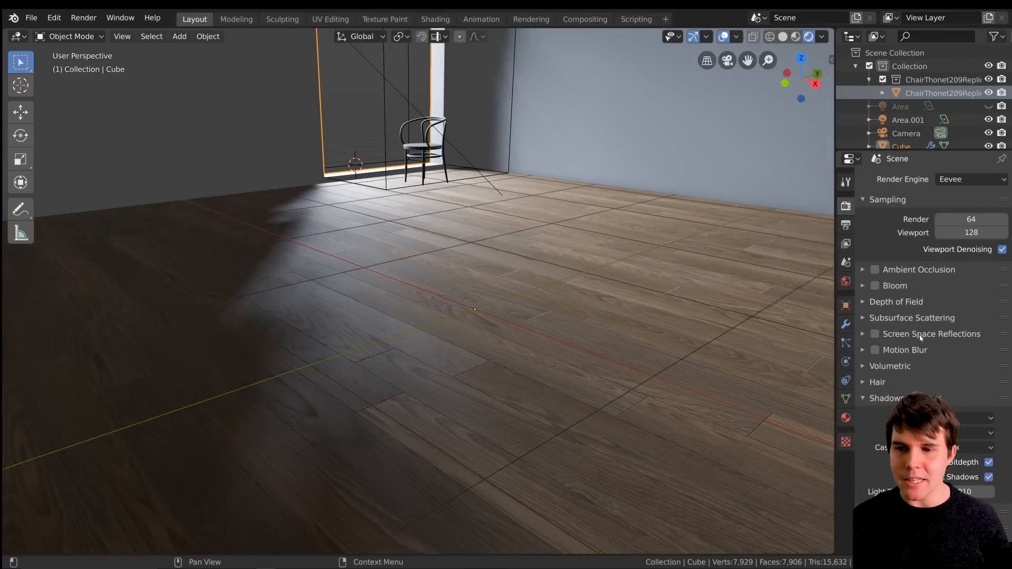
left_click(863, 334)
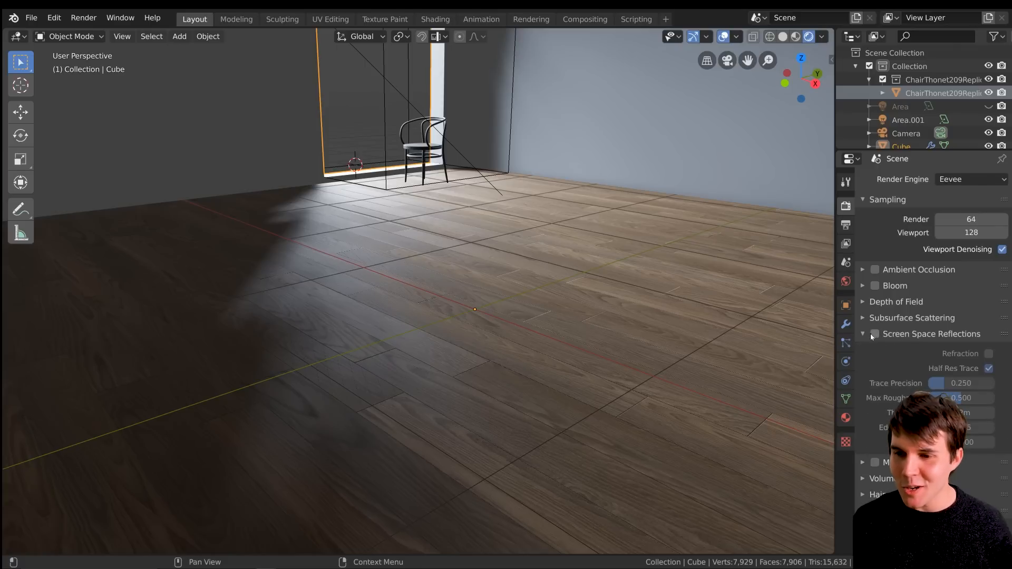
left_click(875, 335)
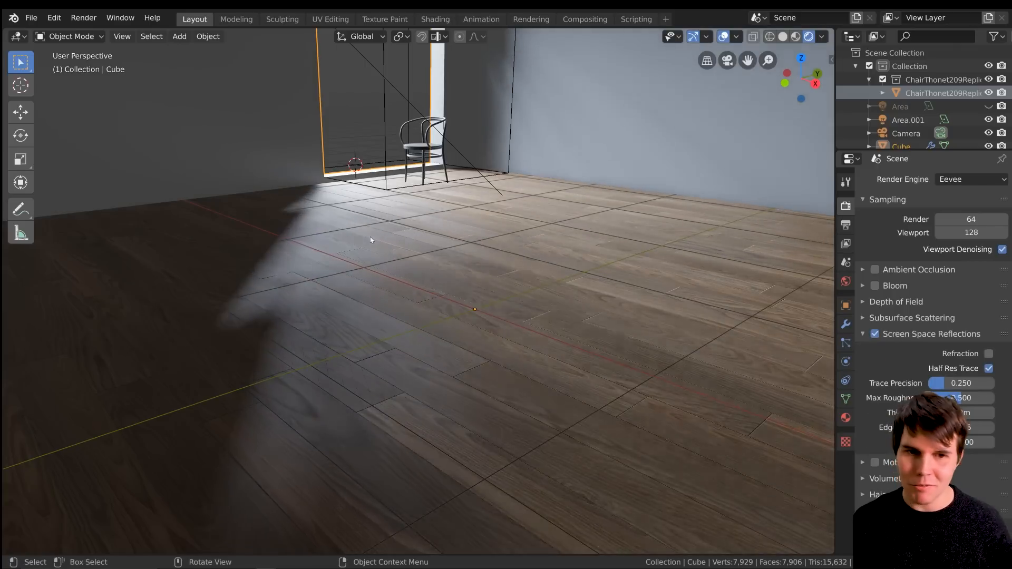
middle_click_drag(381, 244, 409, 222)
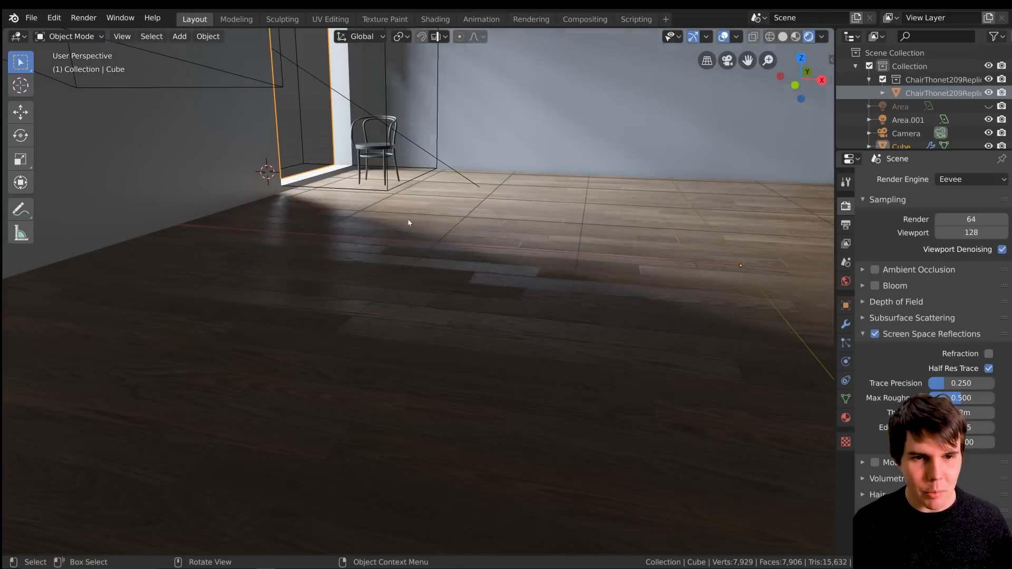
middle_click_drag(424, 259, 346, 202)
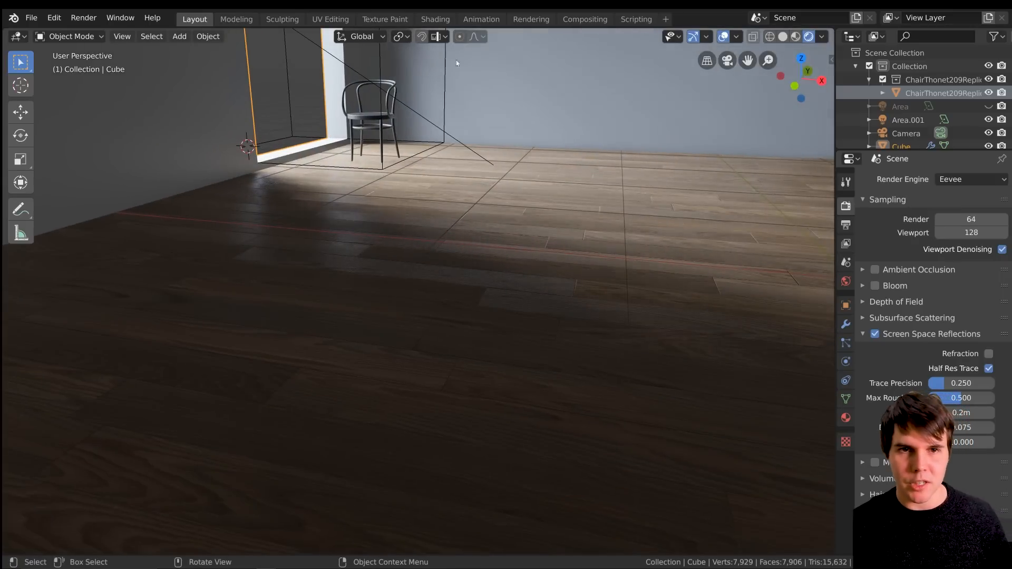
Step: Switch to the Shading workspace, bring the room interior into the preview and enlarge the node editor
left_click(439, 23)
key("KP_0")
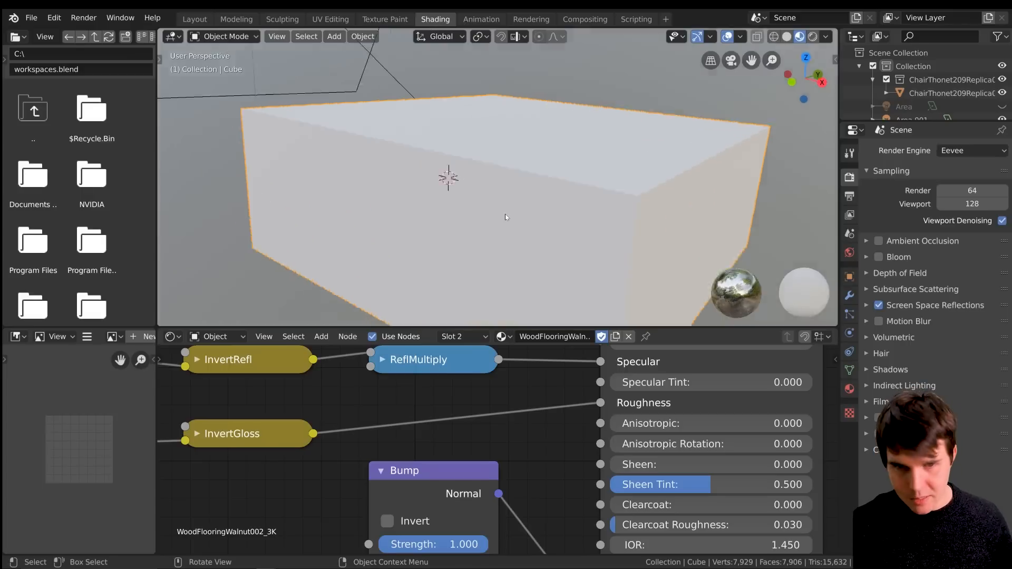
middle_click_drag(505, 216, 470, 147)
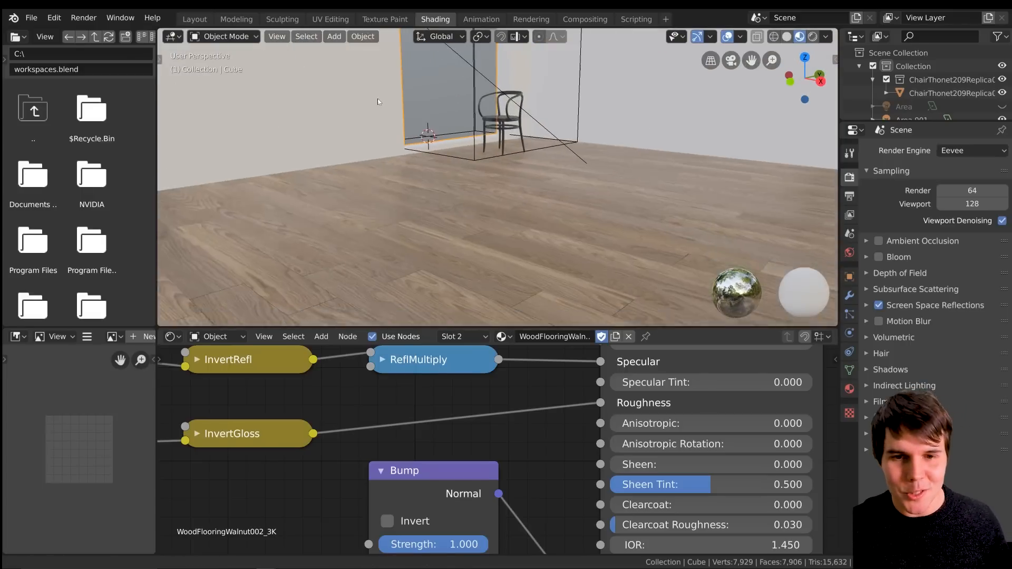
left_click_drag(514, 327, 514, 200)
scroll(449, 316, "down", 3)
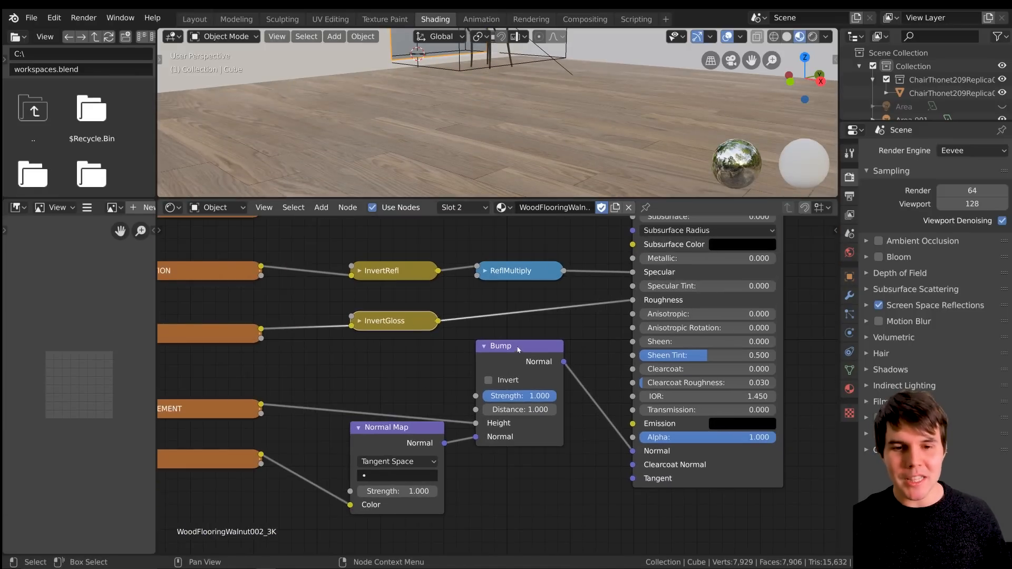
Step: Move the Bump node slightly down to free space below the link from InvertGloss to Roughness
scroll(548, 336, "down", 1)
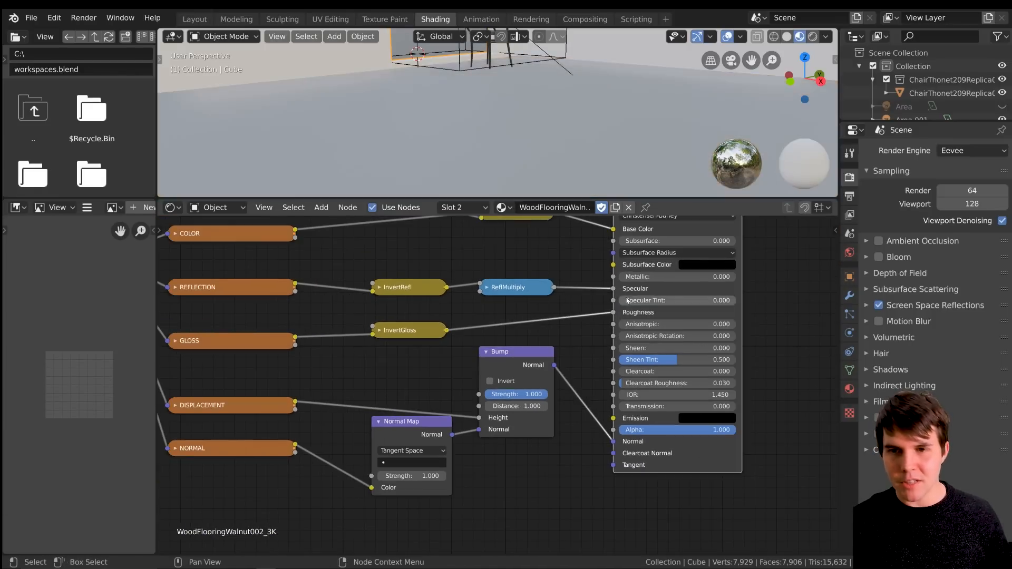
scroll(509, 404, "down", 2)
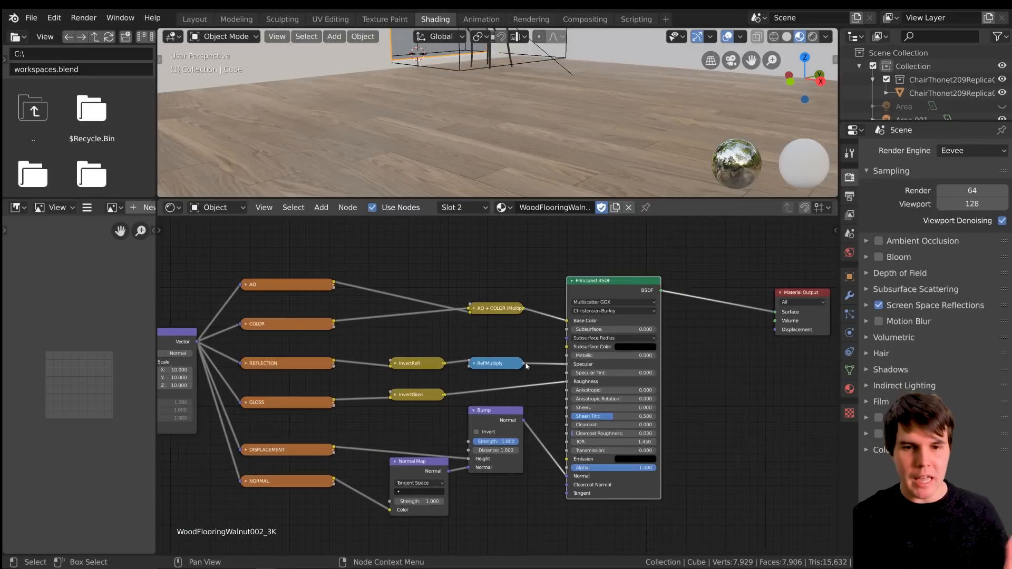
scroll(526, 366, "up", 4)
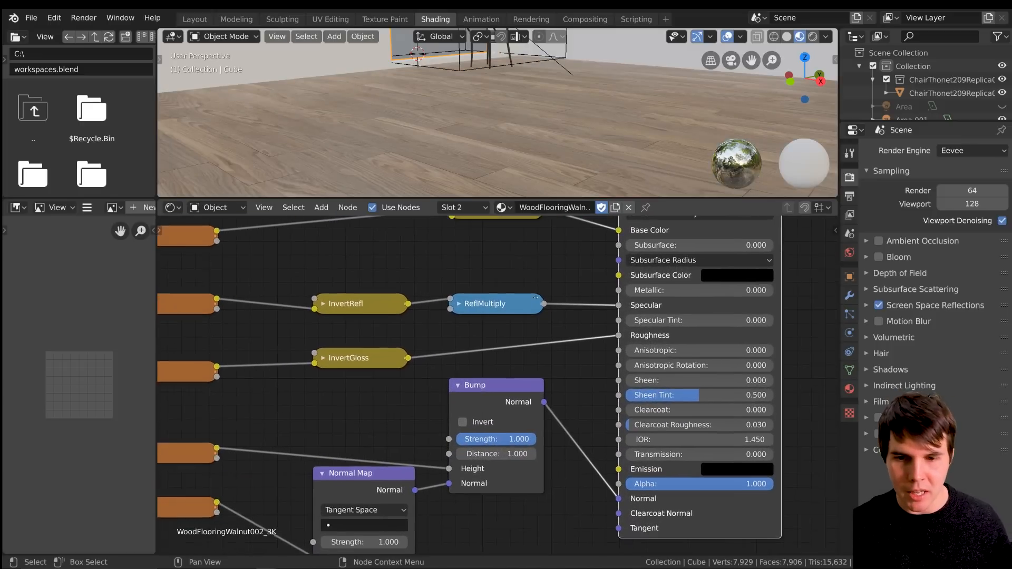
left_click_drag(612, 335, 589, 340)
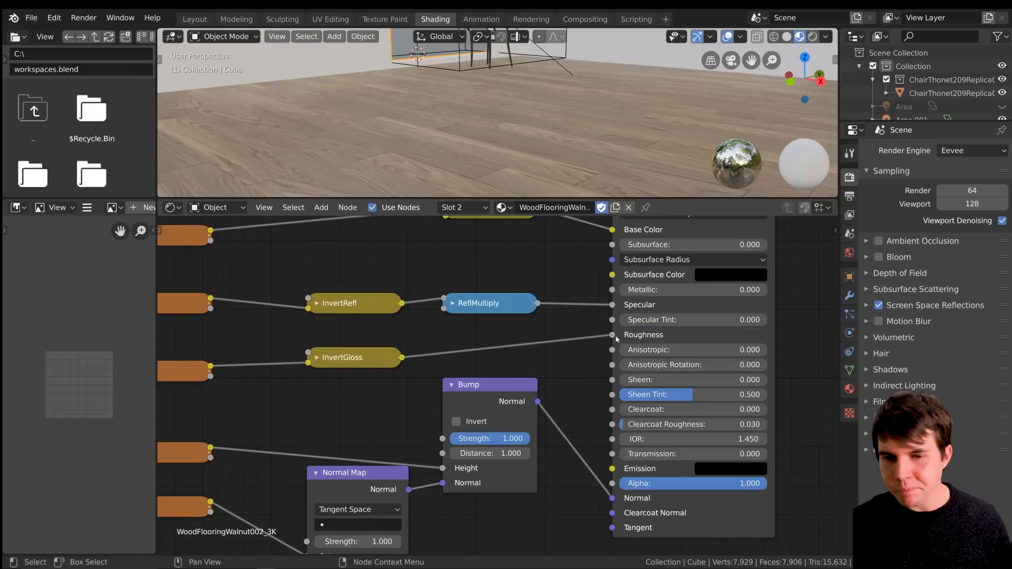
scroll(618, 338, "up", 1)
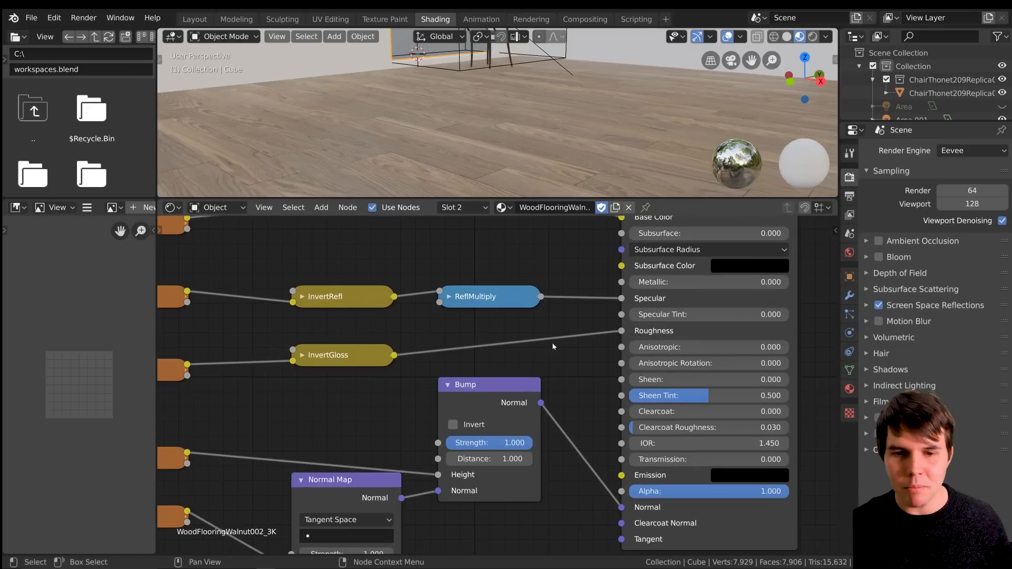
left_click_drag(506, 396, 499, 422)
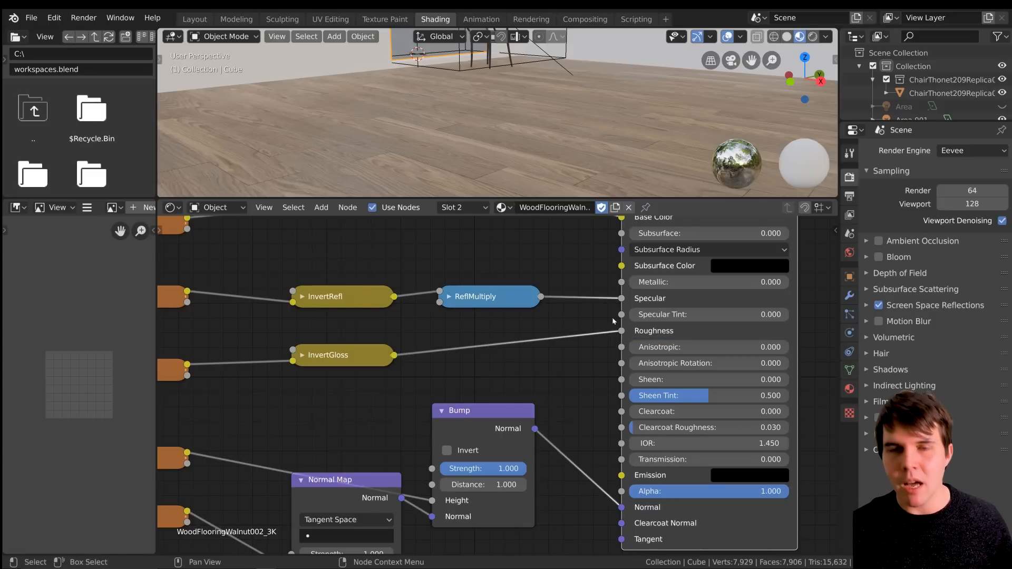
Step: Insert a Math node set to Multiply with value 0.500 between InvertGloss and Roughness, and collapse it
scroll(480, 345, "up", 1)
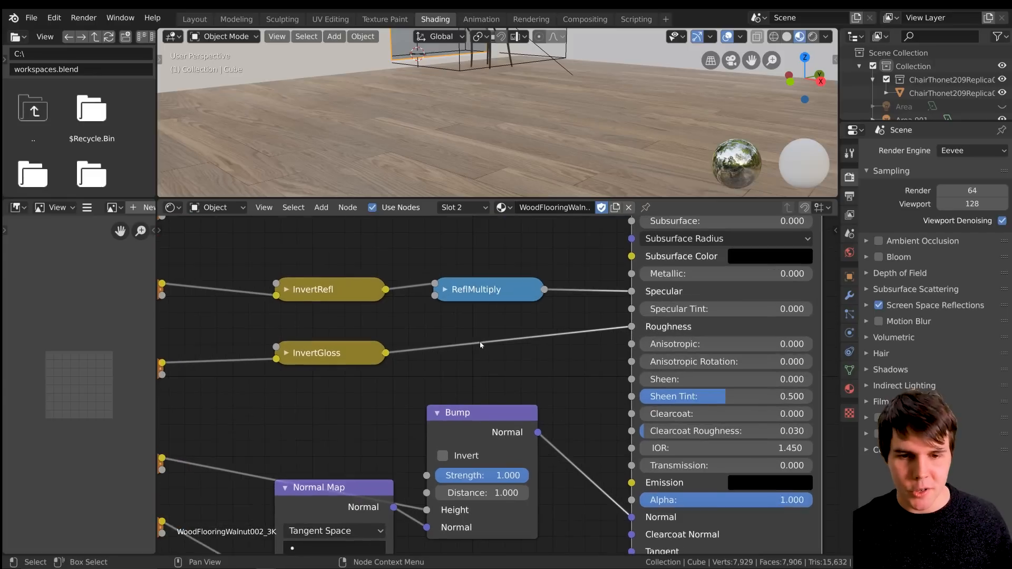
key("shift+a")
mouse_move(528, 434)
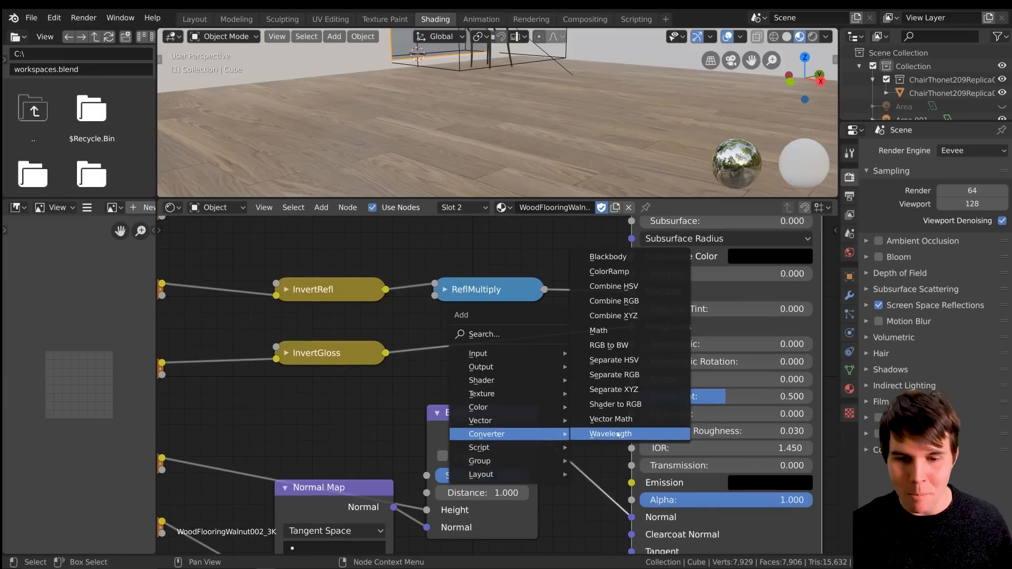
left_click(598, 331)
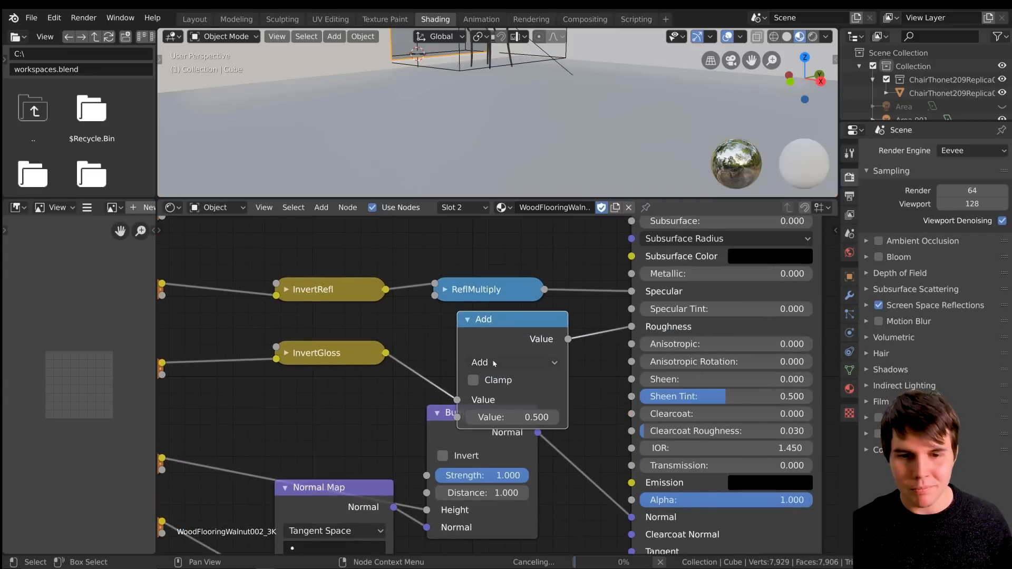
left_click(494, 364)
left_click(515, 310)
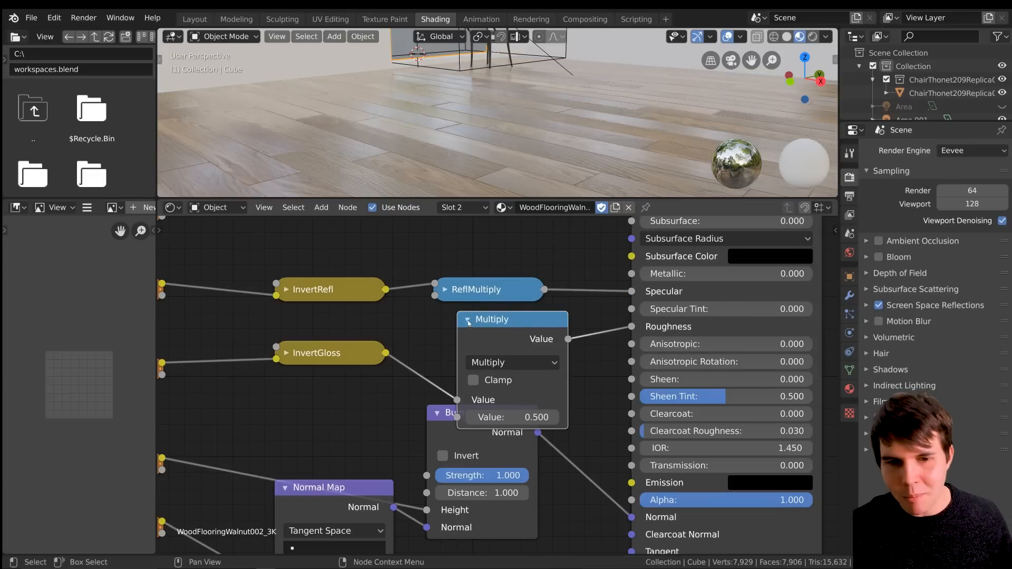
left_click(468, 321)
left_click(468, 320)
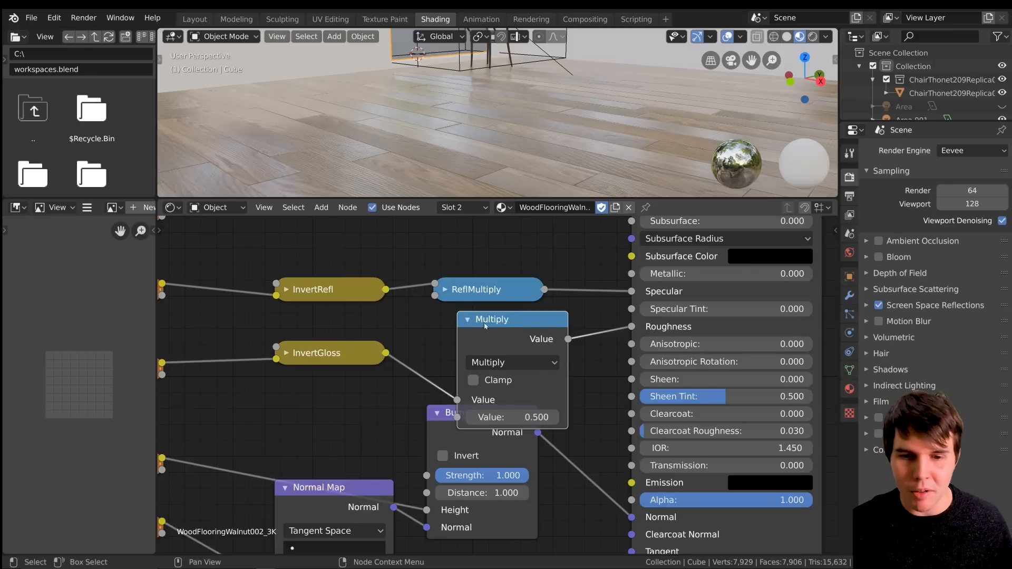
key("h")
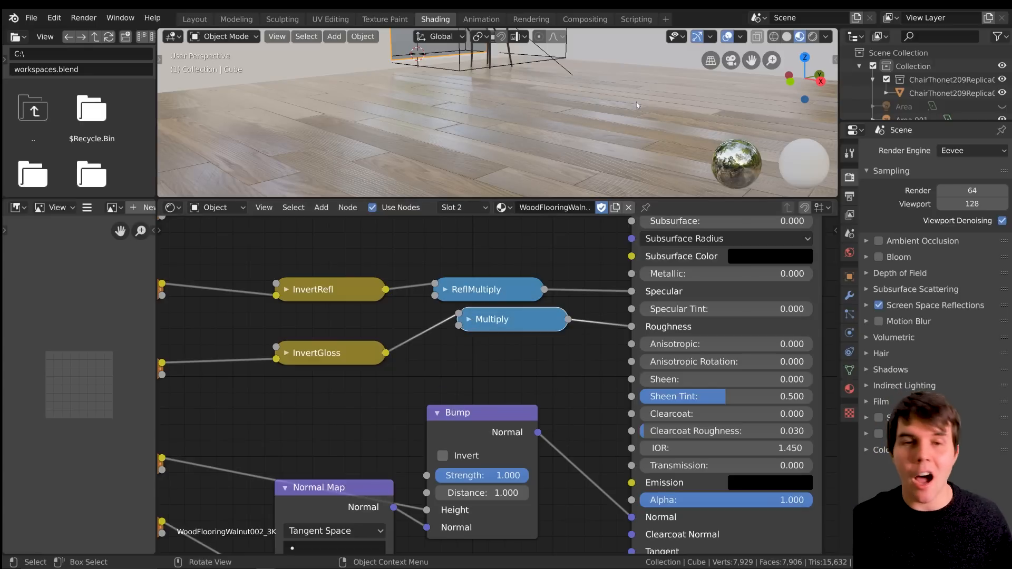
Step: Set both the Normal Map strength and the Bump strength to 0 in the floor material
middle_click_drag(530, 290, 503, 297)
scroll(481, 161, "down", 3)
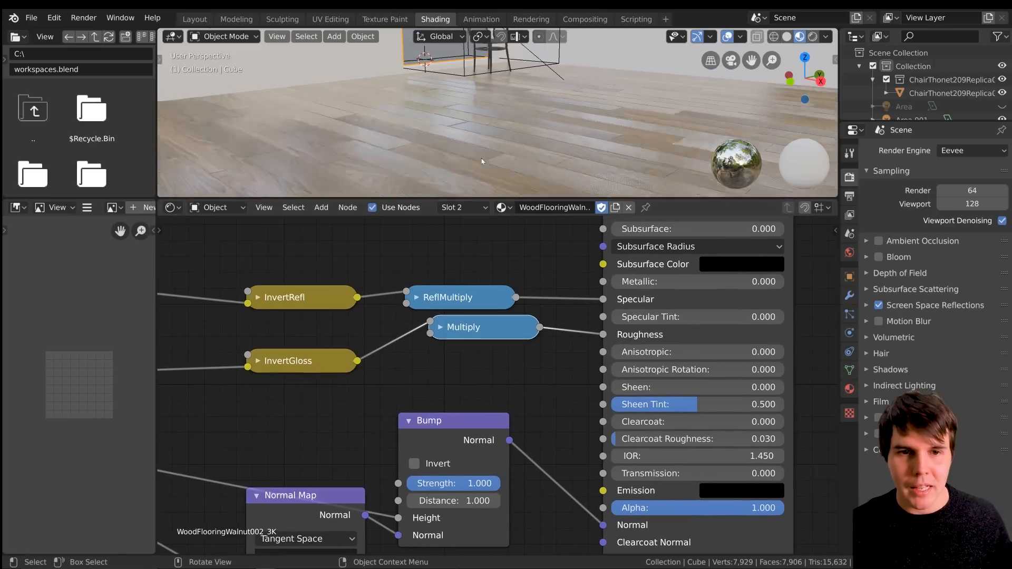
middle_click_drag(482, 158, 457, 117)
middle_click_drag(462, 400, 540, 355)
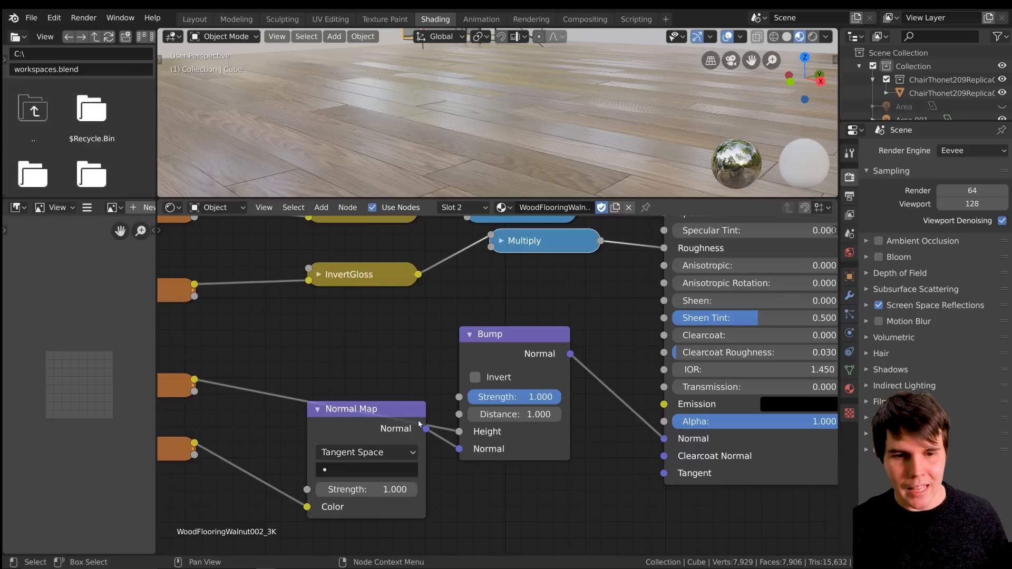
middle_click_drag(419, 424, 495, 359)
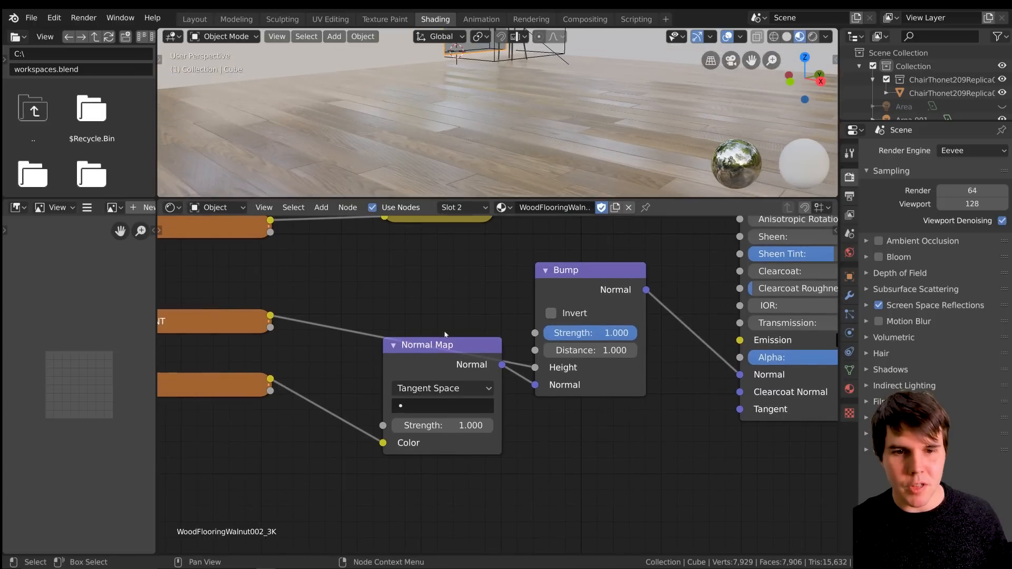
left_click(398, 425)
left_click(398, 426)
left_click(398, 426)
left_click(398, 426)
left_click(398, 426)
left_click(398, 426)
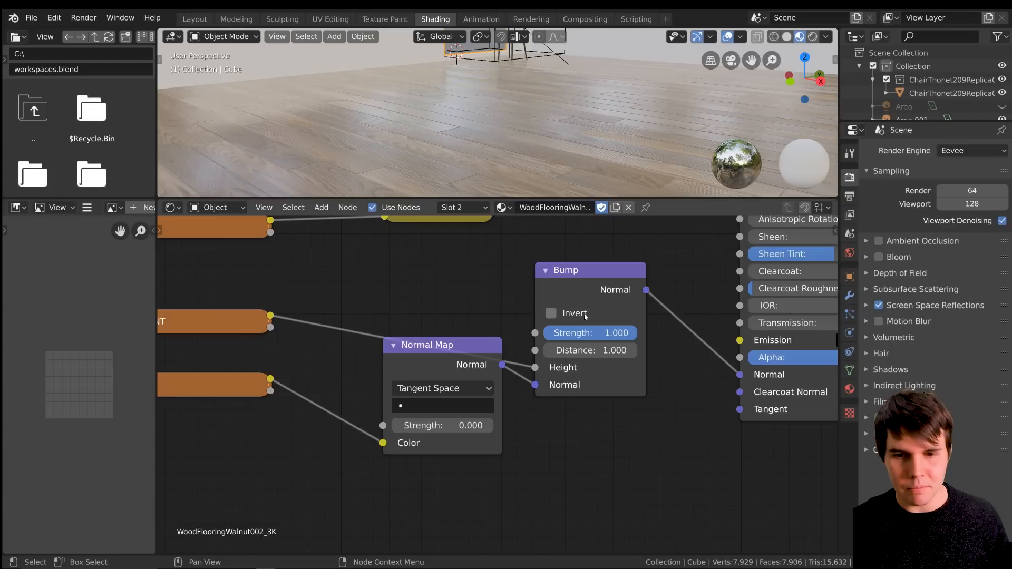
type("0")
key("Return")
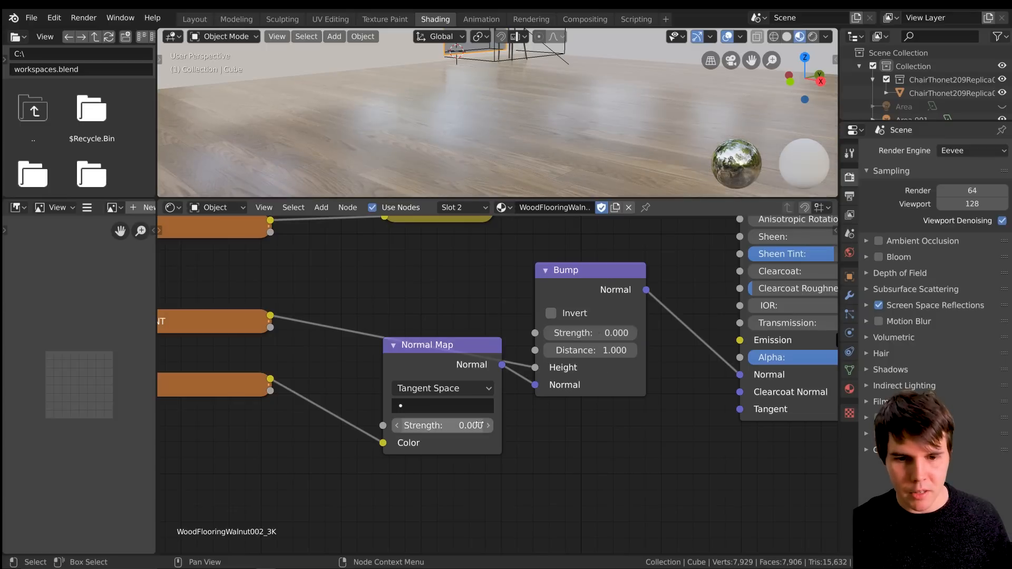
Step: Set the Normal Map strength to 0.6 and the Bump strength to 0.1, and give the 3D preview more height
middle_click_drag(528, 176, 495, 164)
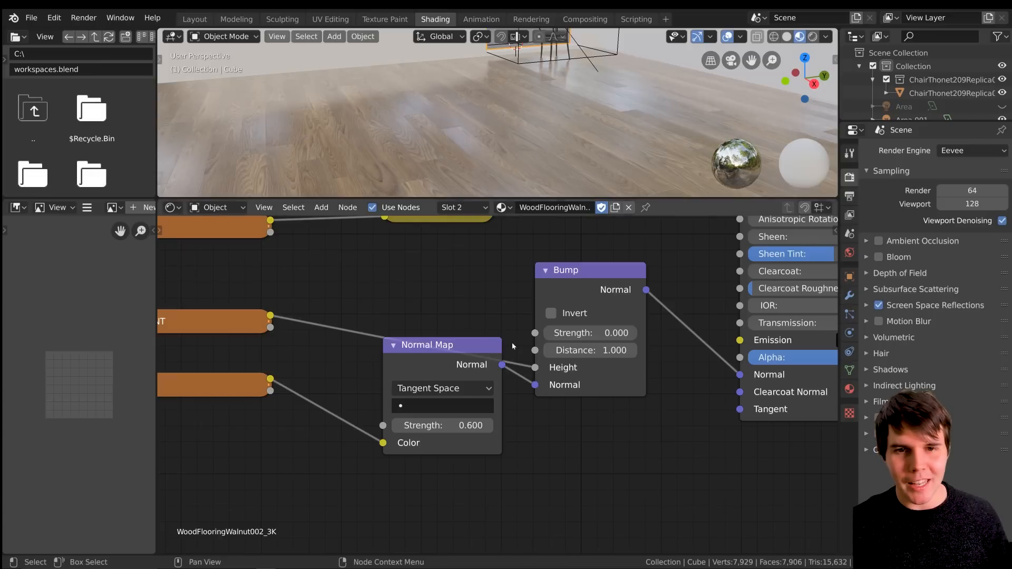
left_click_drag(479, 201, 485, 309)
middle_click_drag(493, 181, 519, 178)
scroll(615, 402, "down", 3)
middle_click_drag(616, 402, 575, 418)
scroll(574, 408, "up", 3)
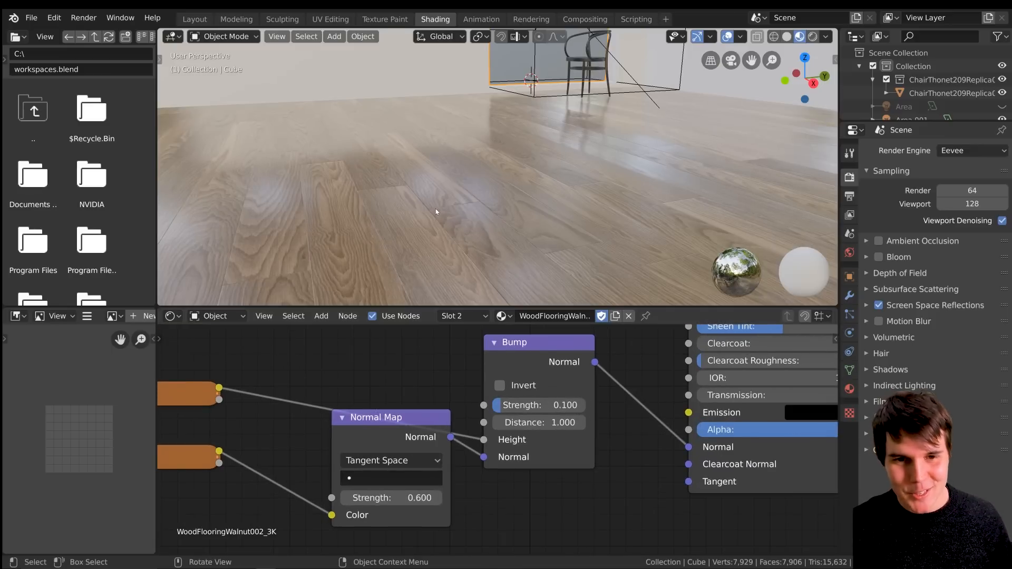
Step: Raise the Bump strength to 0.2 and check the plank surface up close
middle_click_drag(435, 208, 454, 208)
middle_click_drag(190, 393, 277, 347)
middle_click_drag(611, 372, 436, 432)
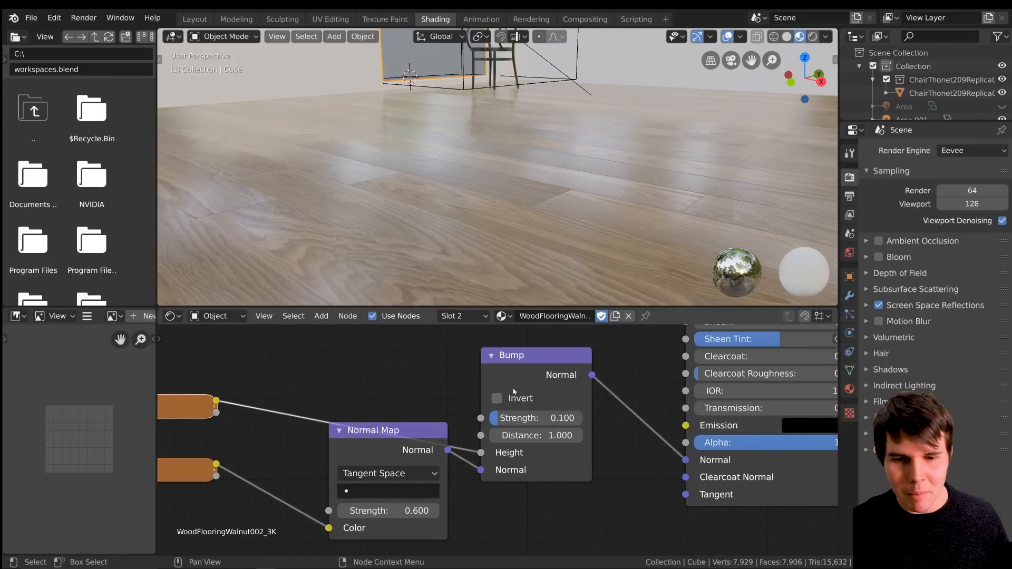
scroll(415, 167, "up", 6)
mouse_move(415, 168)
middle_mouse_down()
mouse_move(425, 176)
mouse_move(414, 176)
middle_mouse_up()
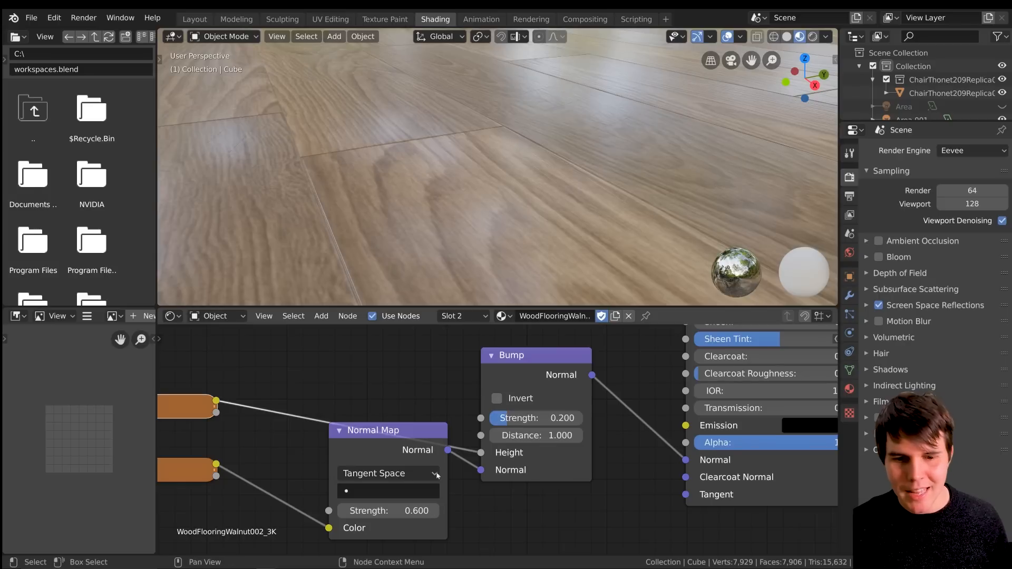
scroll(450, 464, "down", 1)
middle_click_drag(495, 213, 514, 187)
Step: Switch to the Layout workspace and examine the rendered floor around the chair from several angles
left_click(195, 19)
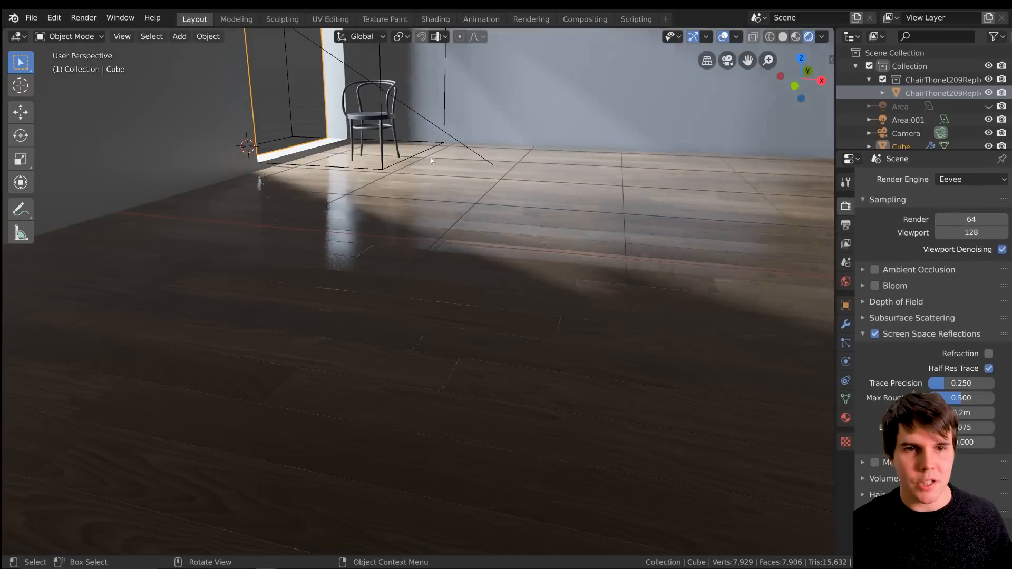
mouse_move(505, 245)
middle_mouse_down()
mouse_move(478, 252)
mouse_move(538, 276)
mouse_move(456, 264)
mouse_move(456, 275)
mouse_move(453, 245)
mouse_move(453, 274)
mouse_move(453, 257)
mouse_move(440, 279)
middle_mouse_up()
scroll(457, 276, "up", 3)
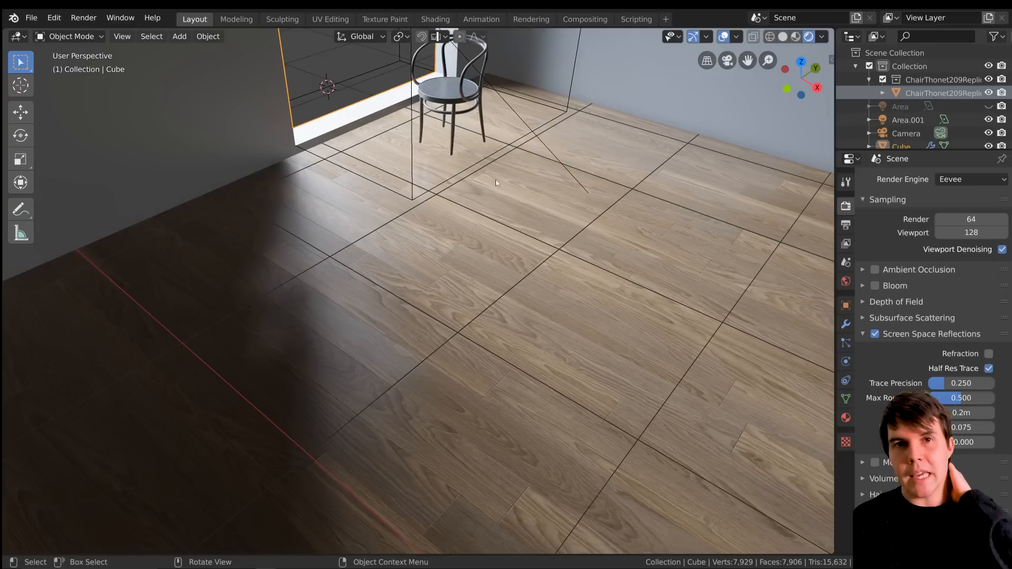
middle_click_drag(496, 264, 498, 234)
middle_click_drag(433, 187, 437, 293, "shift")
scroll(438, 294, "up", 5)
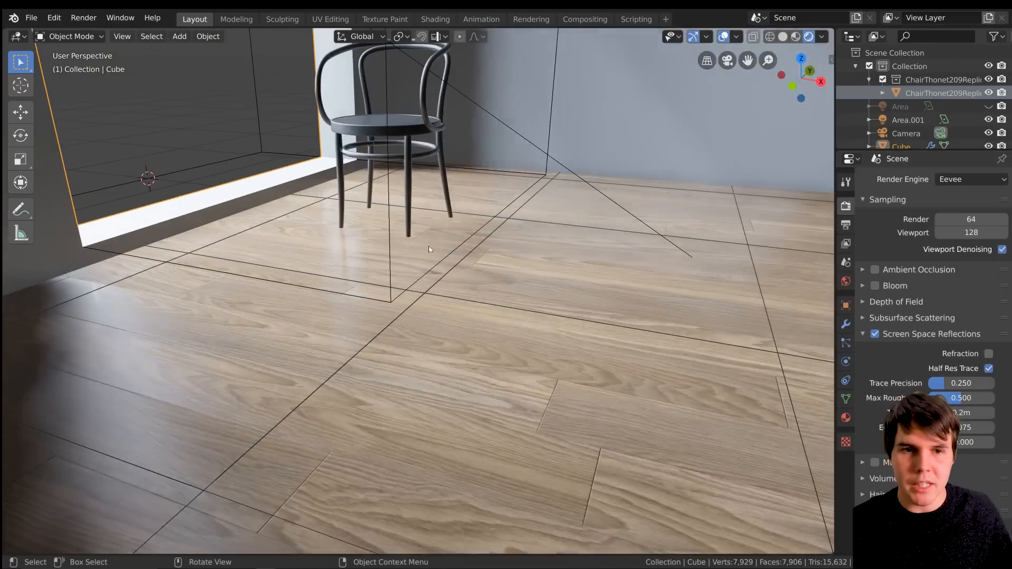
mouse_move(429, 245)
middle_mouse_down()
mouse_move(464, 172)
mouse_move(487, 213)
mouse_move(533, 196)
mouse_move(456, 363)
mouse_move(480, 269)
mouse_move(488, 268)
mouse_move(481, 278)
mouse_move(460, 271)
mouse_move(420, 364)
mouse_move(439, 344)
mouse_move(419, 350)
mouse_move(429, 339)
mouse_move(429, 352)
mouse_move(416, 296)
mouse_move(422, 264)
middle_mouse_up()
Step: Centre the view on the chair and look at the room from farther away with nothing selected
left_click(473, 204)
key("KP_Decimal")
scroll(456, 363, "down", 5)
left_click(489, 268)
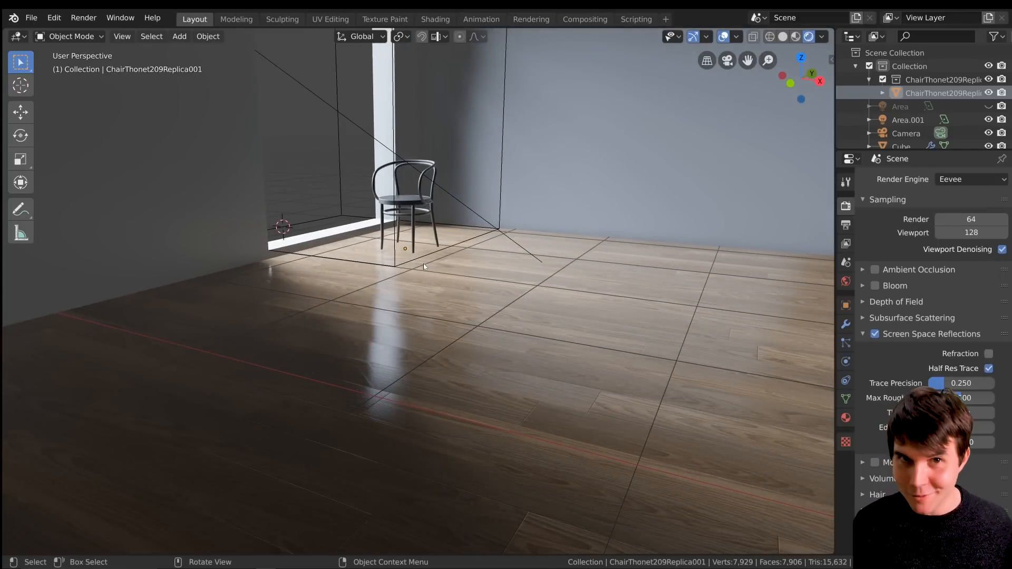
middle_click_drag(448, 287, 416, 279, "shift")
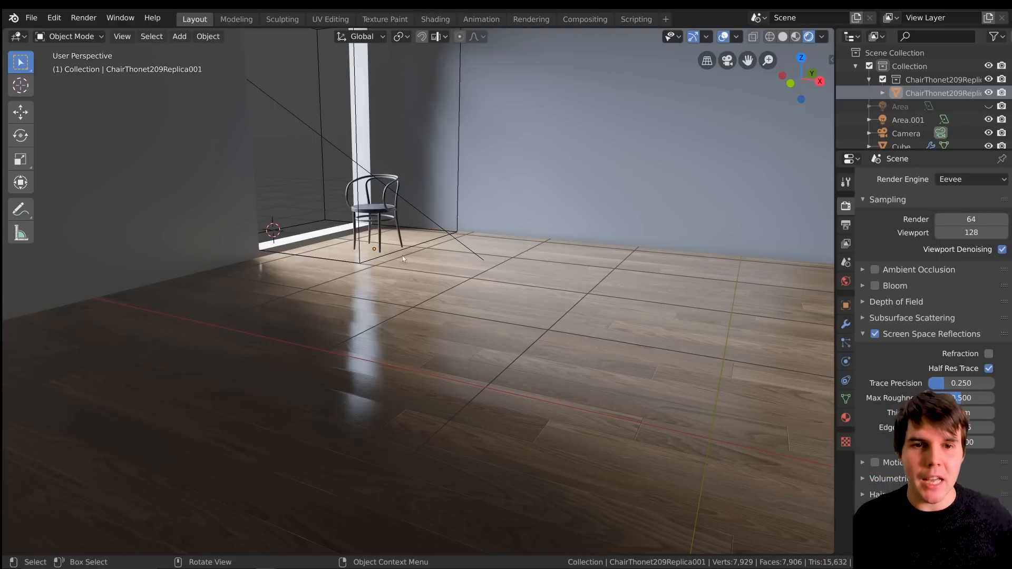
Step: Hide the wireframe box Cube.001 that surrounds the chair's corner of the room
left_click(457, 174)
left_click(459, 170)
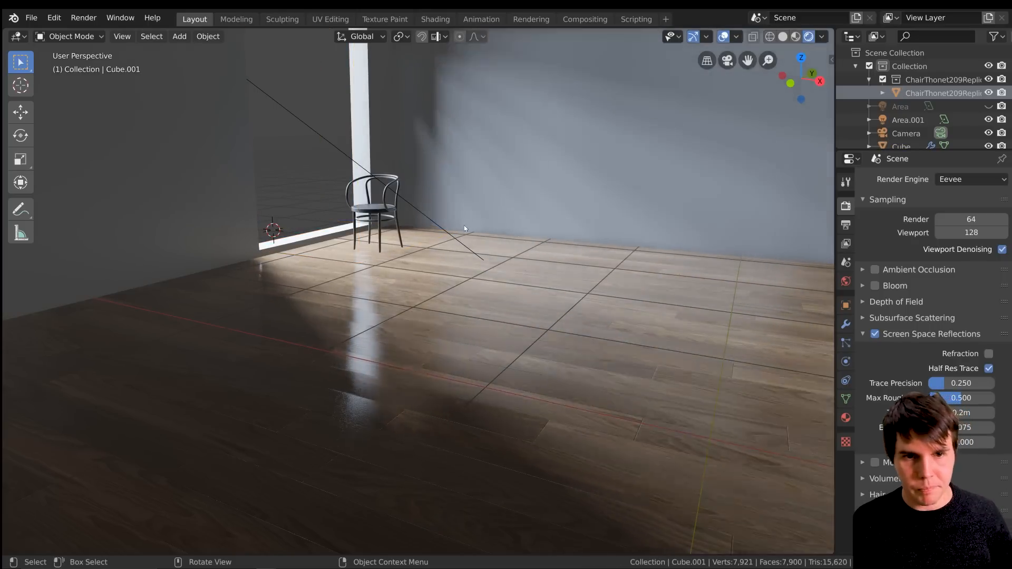
scroll(460, 254, "down", 2)
scroll(460, 280, "up", 2)
middle_click_drag(460, 288, 453, 290, "shift")
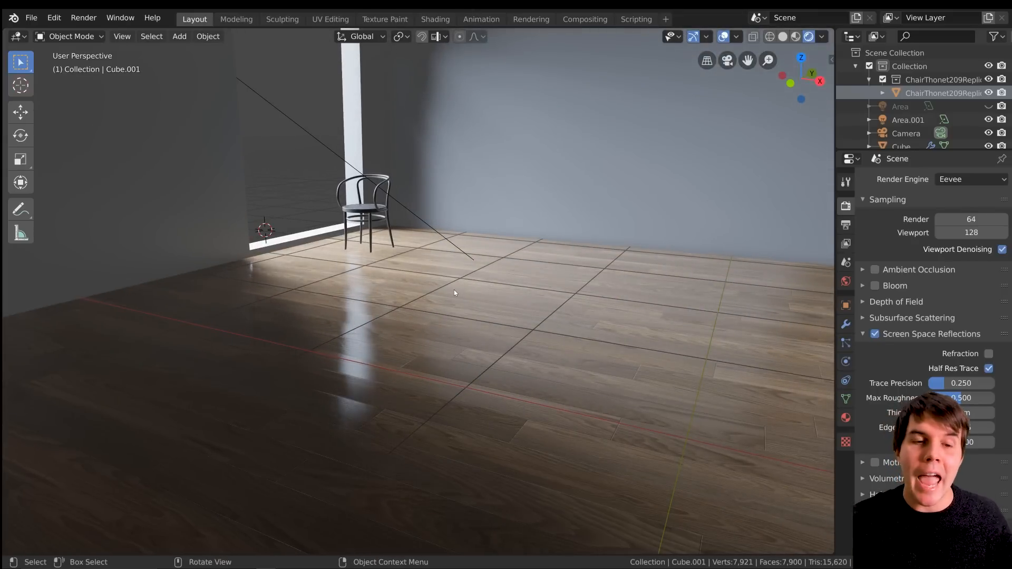
Step: Select the chair and snap the 3D cursor to its base
left_click(382, 213)
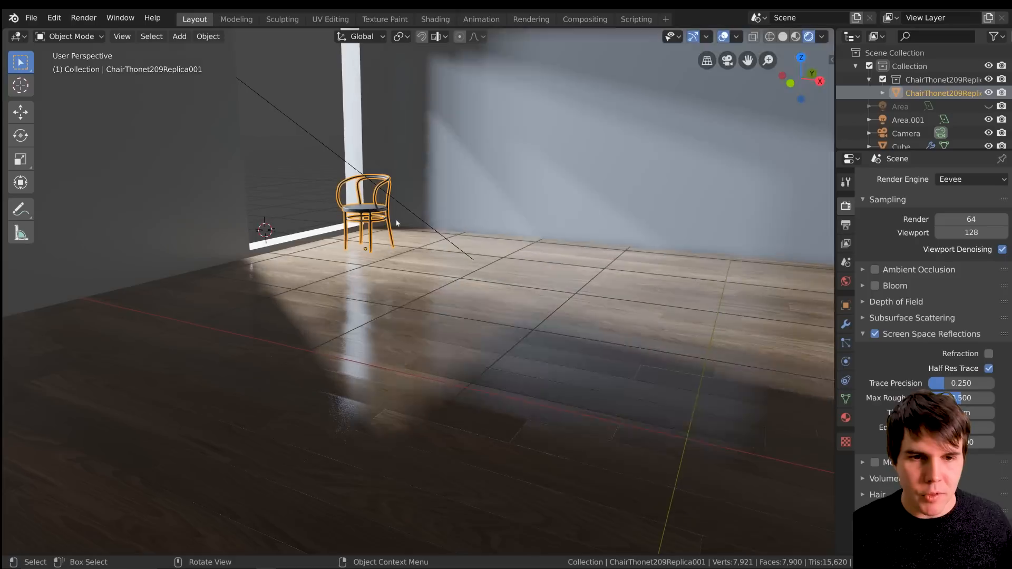
middle_click_drag(461, 284, 479, 267)
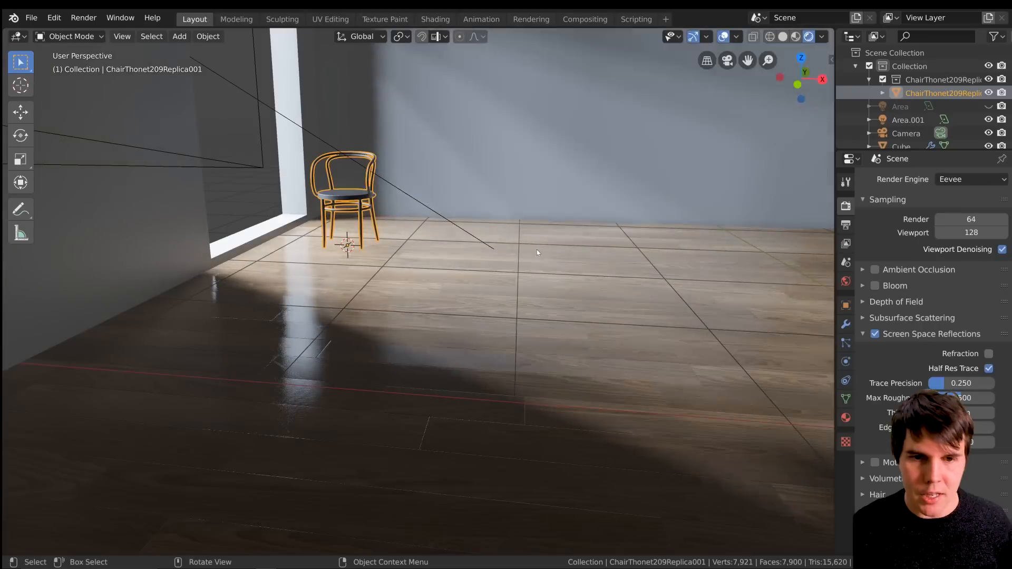
middle_click_drag(537, 249, 571, 195)
Step: Try a Reflection Cubemap light probe at the 3D cursor and delete it again
key("shift+a")
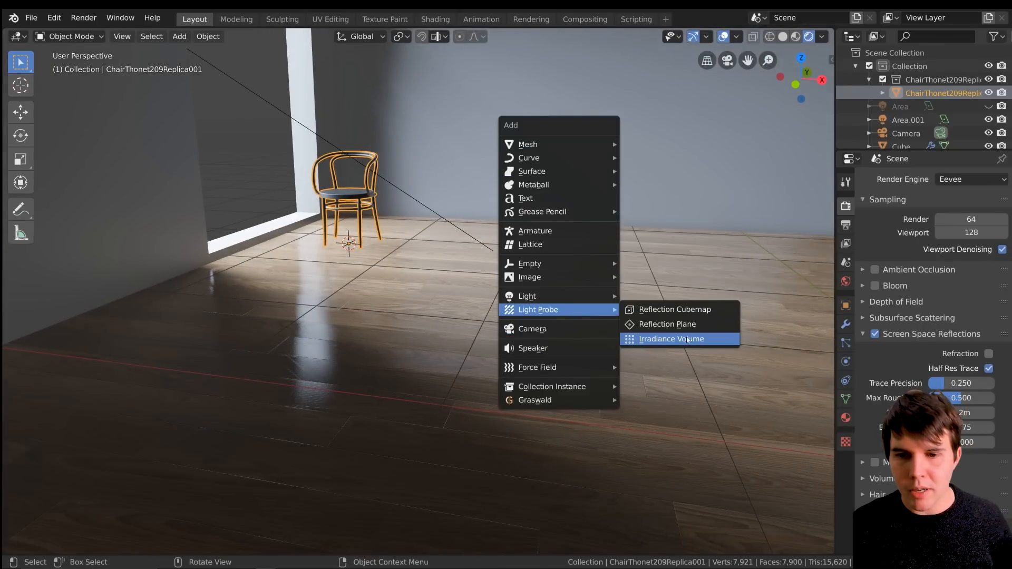
left_click(705, 314)
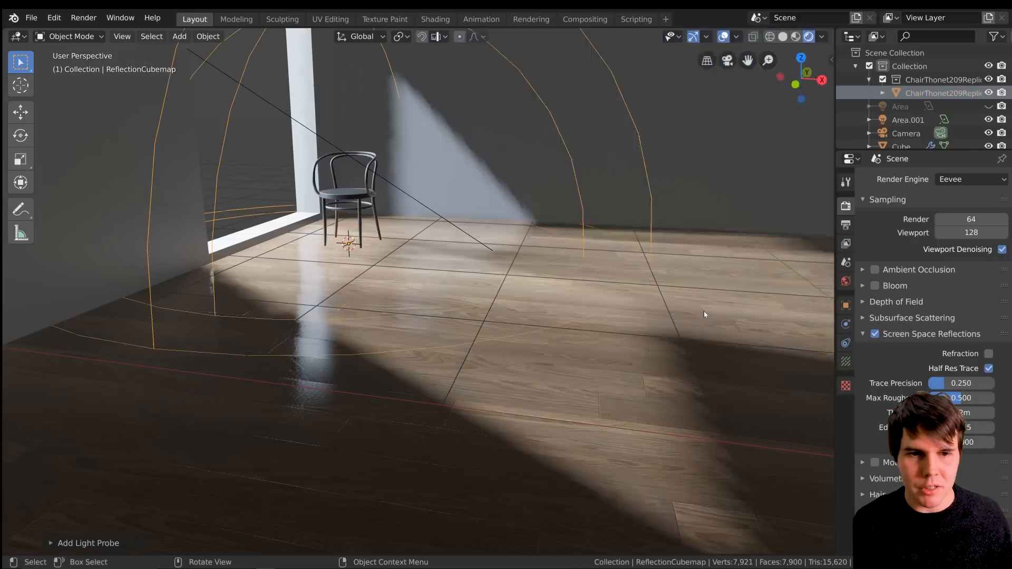
scroll(469, 238, "up", 2)
scroll(454, 248, "down", 3)
key("Delete")
Step: Add a Reflection Plane light probe at the 3D cursor and scale it up toward the size of the floor
key("shift+a")
mouse_move(454, 246)
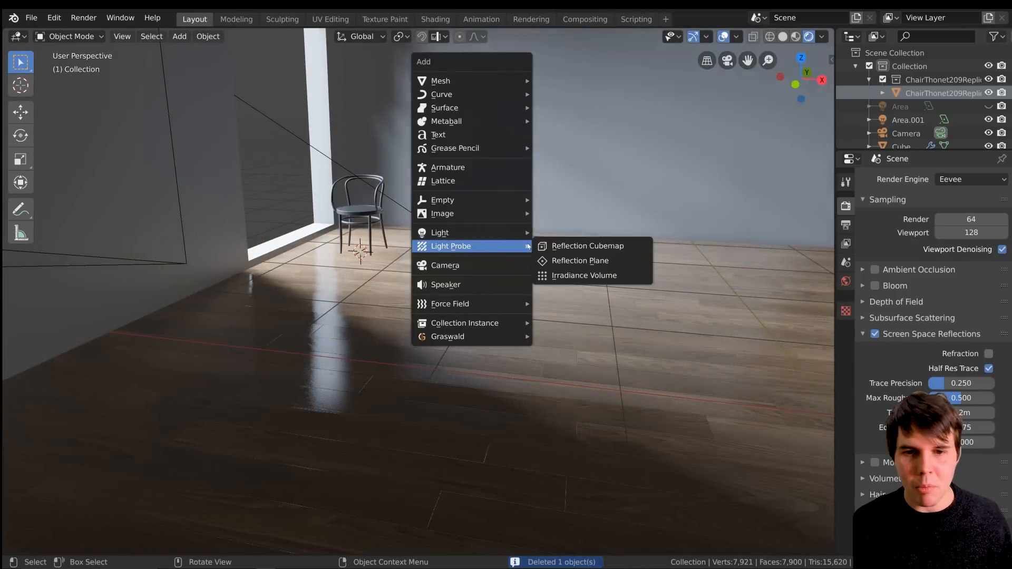
left_click(605, 267)
scroll(604, 268, "up", 1)
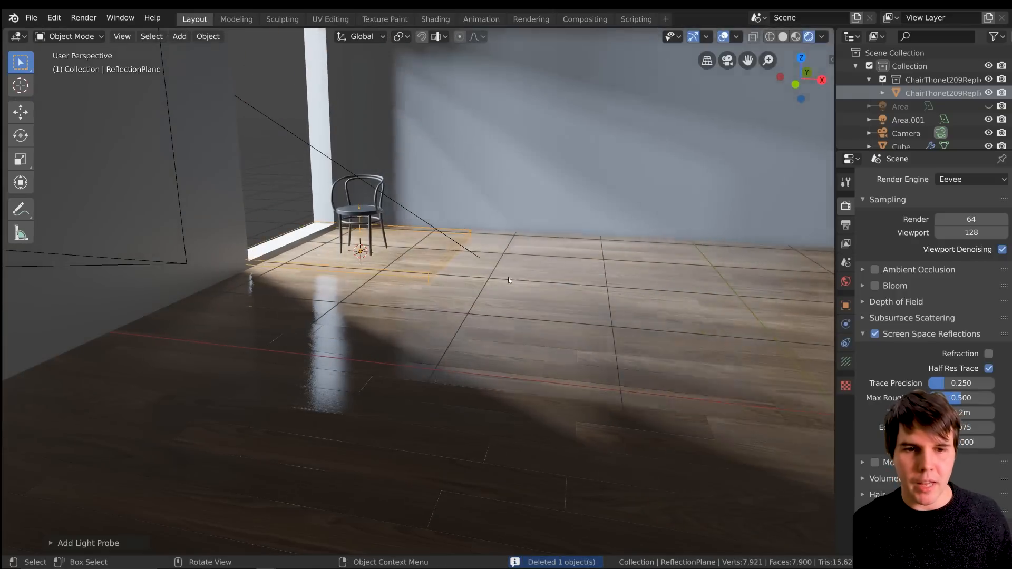
key("s")
left_click(537, 302)
Step: Move the reflection plane along the X and Y axes until it covers the visible floor area
key("g")
key("x")
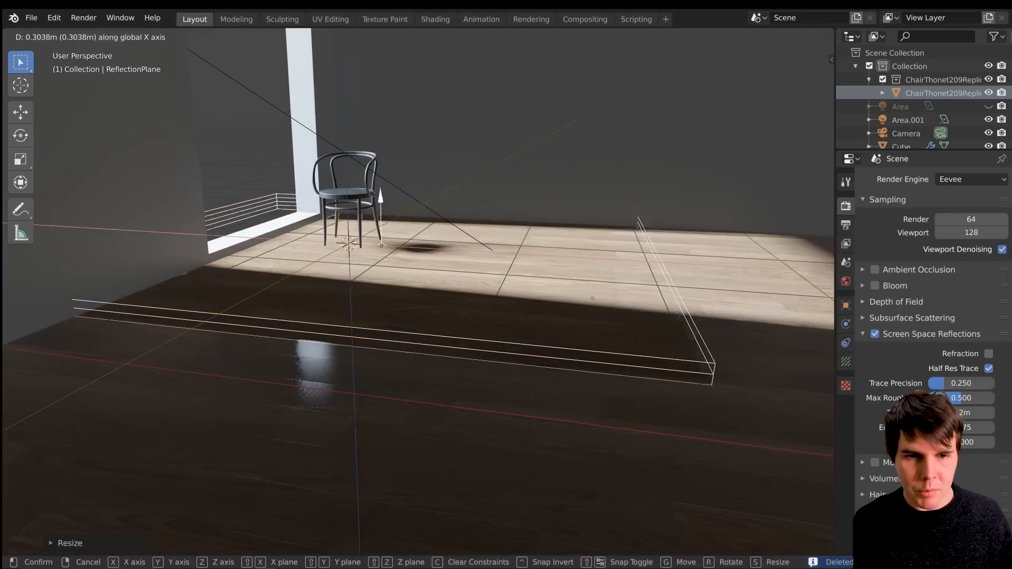
left_click(644, 323)
key("g")
key("y")
left_click(642, 358)
key("g")
key("x")
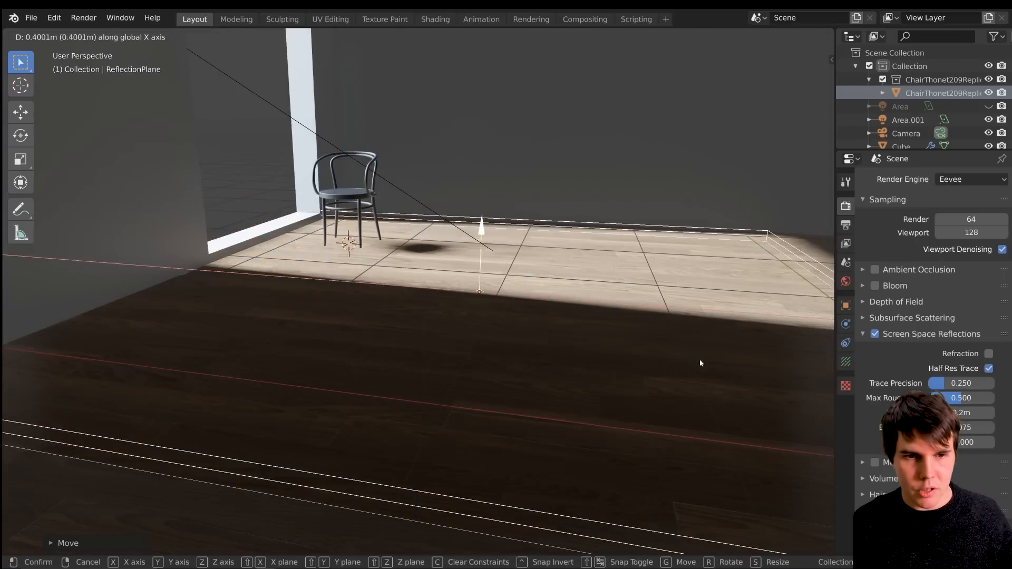
left_click(697, 360)
Step: Enable Show Preview Plane in the reflection plane's viewport display settings
scroll(596, 350, "up", 2)
middle_click_drag(596, 350, 542, 341)
scroll(530, 340, "down", 2)
scroll(543, 341, "down", 4)
scroll(540, 344, "up", 2)
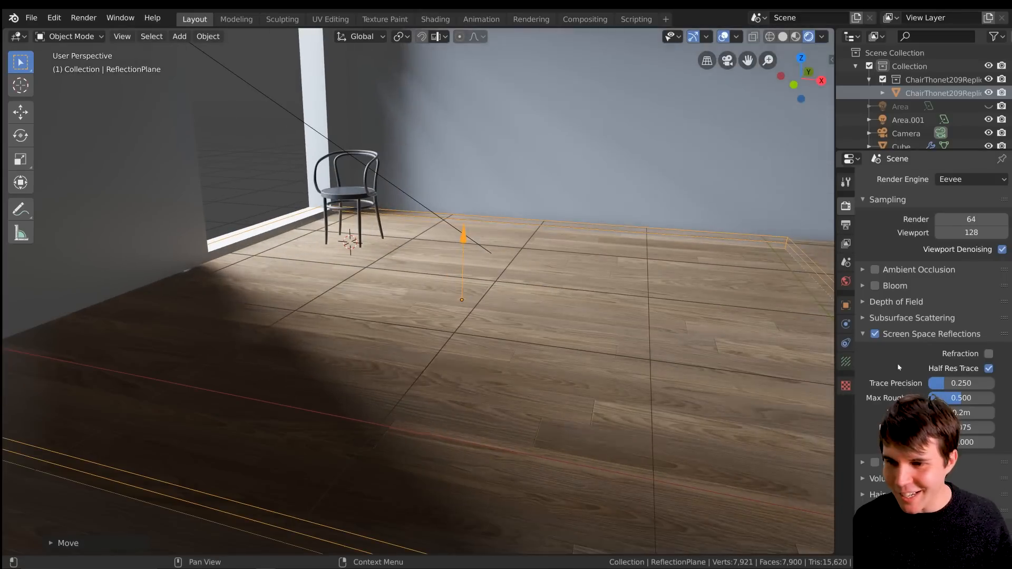
left_click(845, 362)
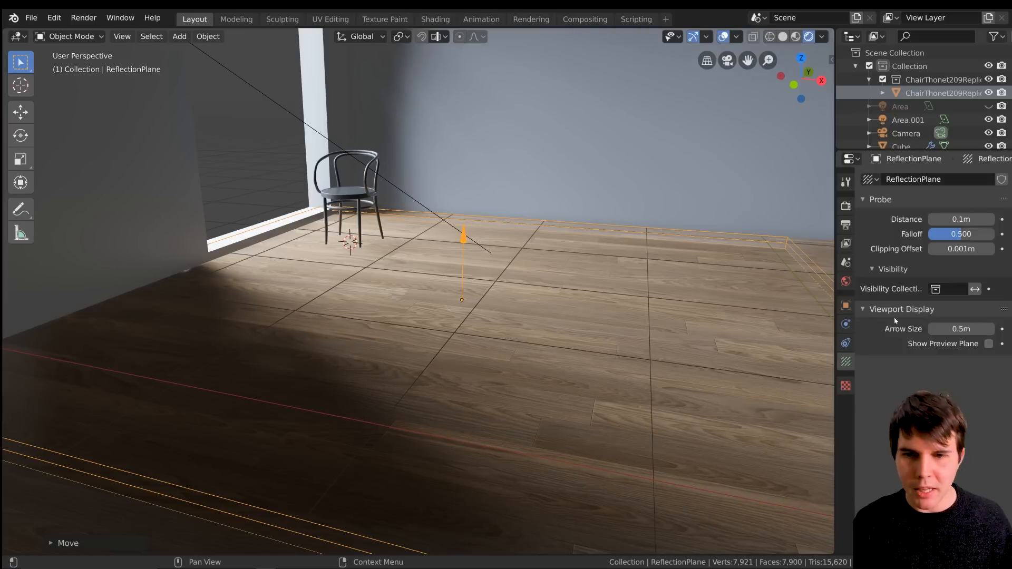
left_click(989, 344)
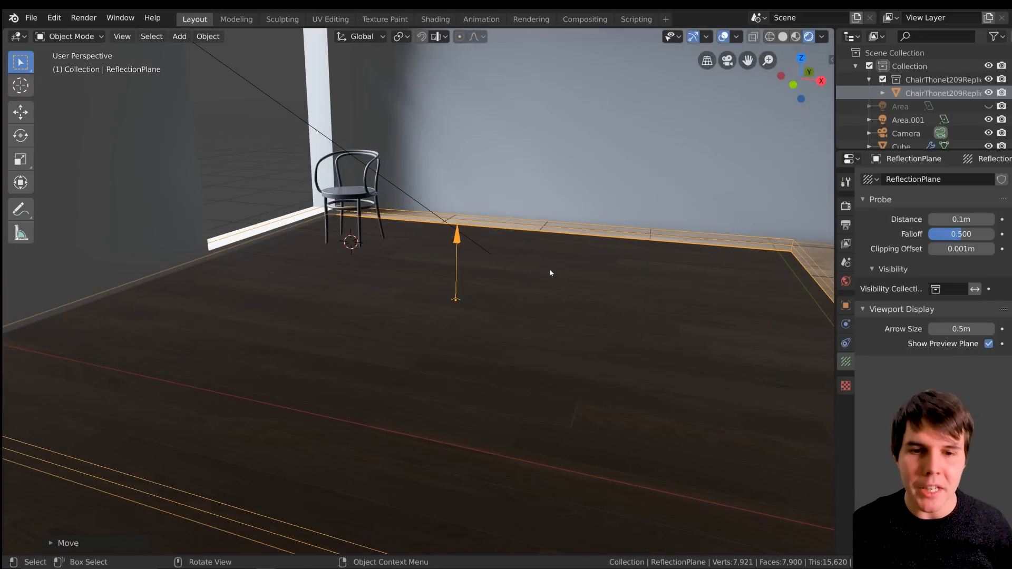
Step: Raise the reflection plane about 0.003 m along the Z axis, just above the floor surface
key("g")
key("z")
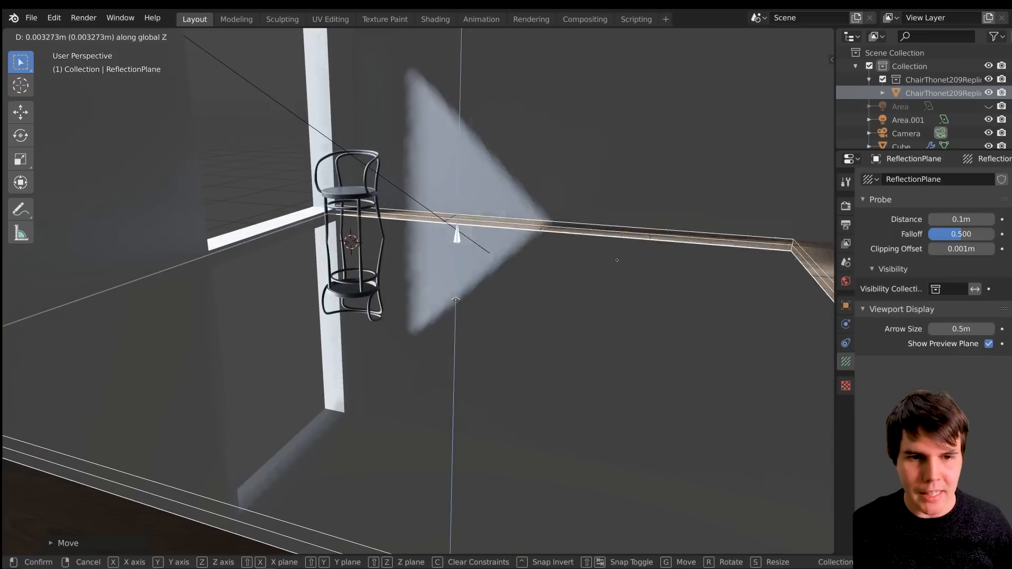
left_click(618, 260)
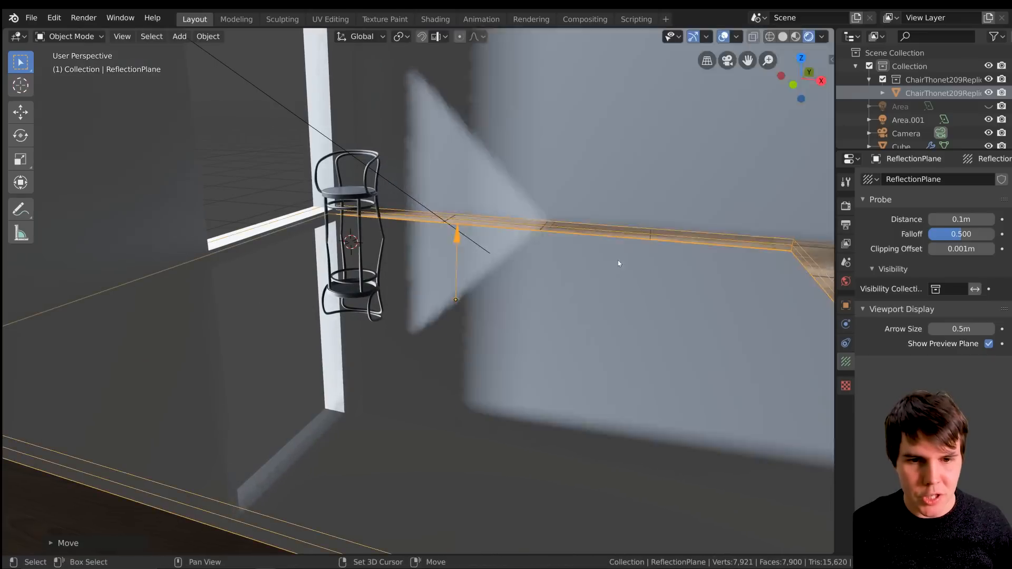
Step: Resize the reflection plane along the Y axis to fit the depth of the floor
scroll(614, 262, "up", 4)
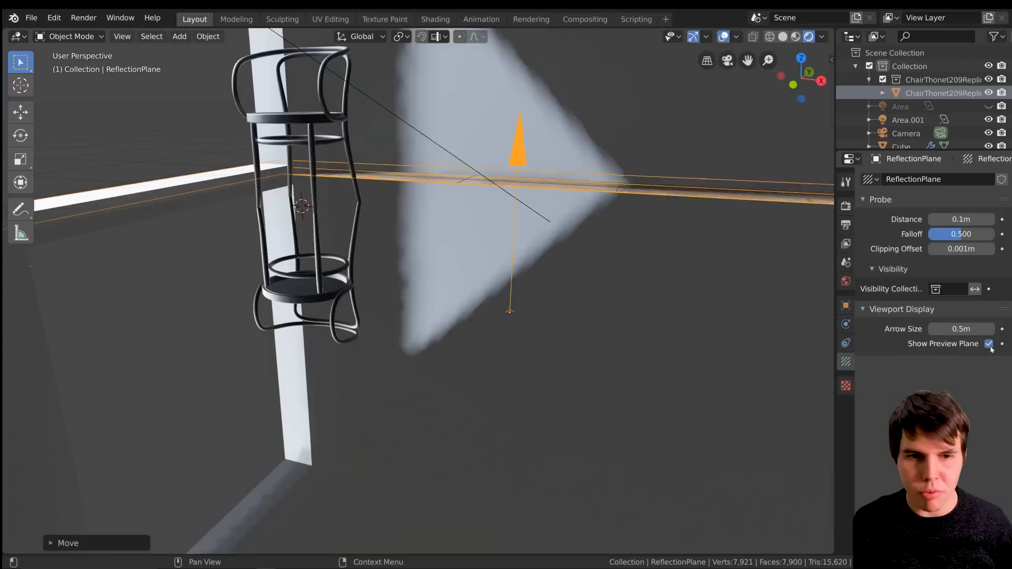
scroll(450, 289, "down", 4)
middle_click_drag(450, 291, 512, 276)
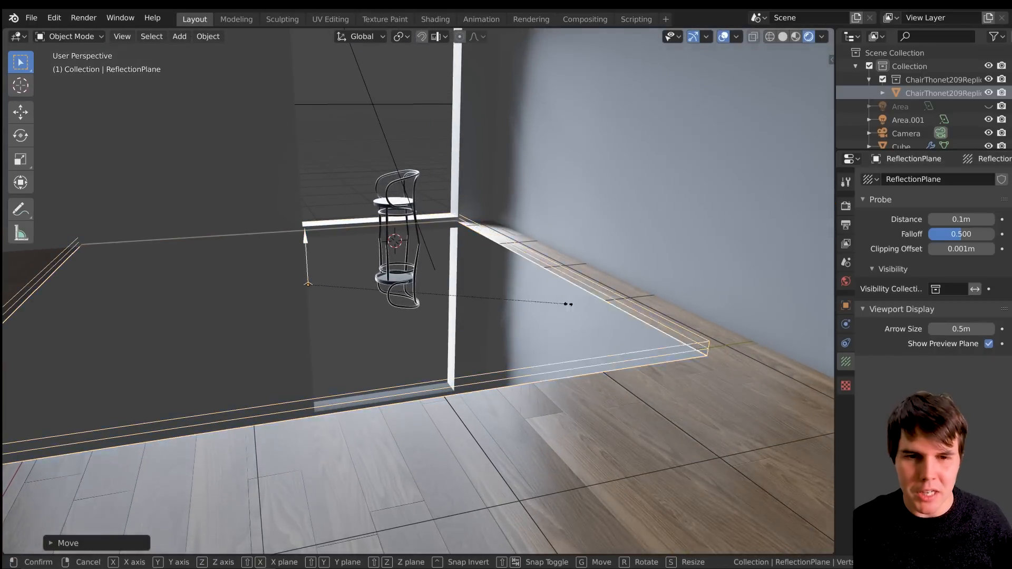
key("s")
key("y")
left_click(499, 289)
Step: Rescale the reflection plane along Y again and move it about 0.57 m along the X axis
scroll(447, 286, "up", 3)
middle_click_drag(447, 287, 457, 279)
scroll(458, 279, "down", 1)
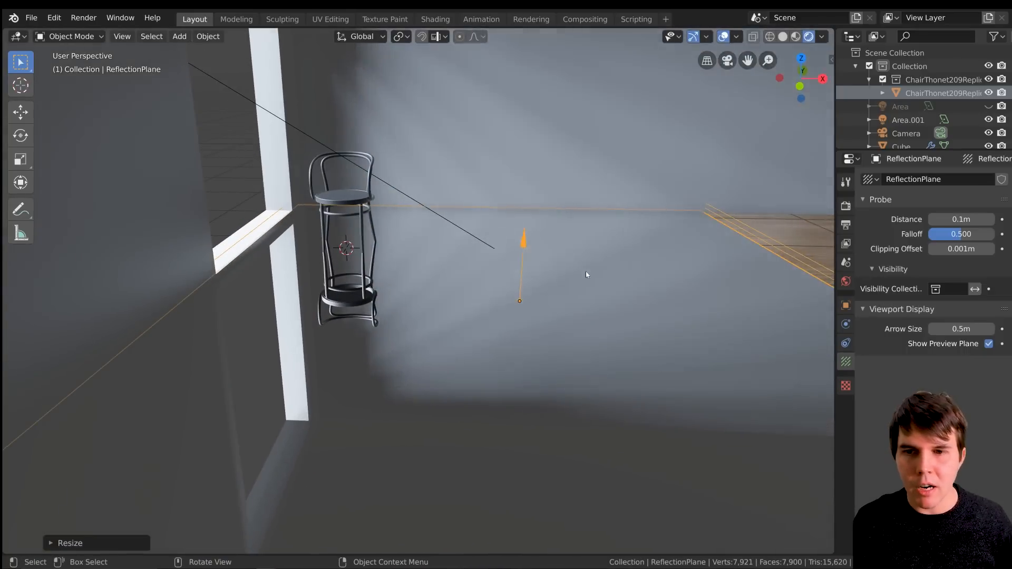
key("s")
key("y")
key("g")
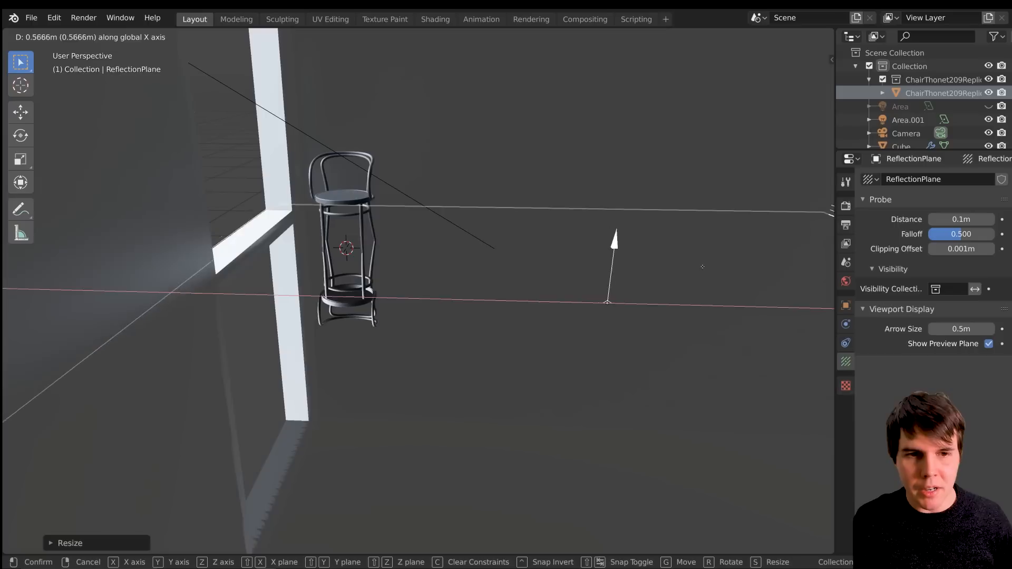
left_click(703, 267)
Step: Scale the reflection plane uniformly and reposition it along the Y axis over the floor
middle_click_drag(695, 276, 507, 285)
key("s")
left_click(525, 273)
key("g")
key("y")
left_click(480, 286)
Step: Look through the camera, select it, and set the output Resolution X to 776 px for a portrait frame
key("KP_0")
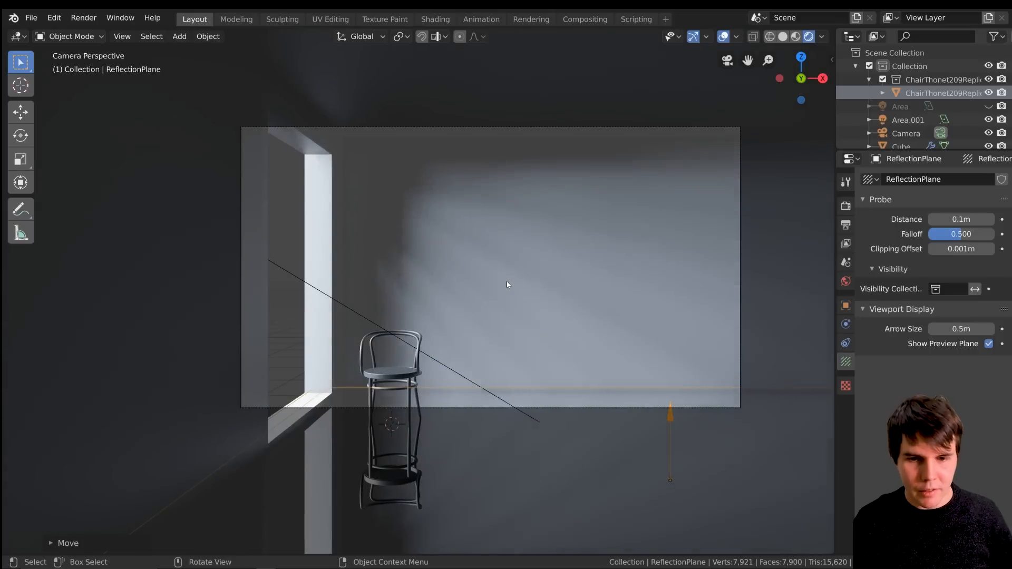
scroll(526, 244, "down", 4)
left_click(903, 133)
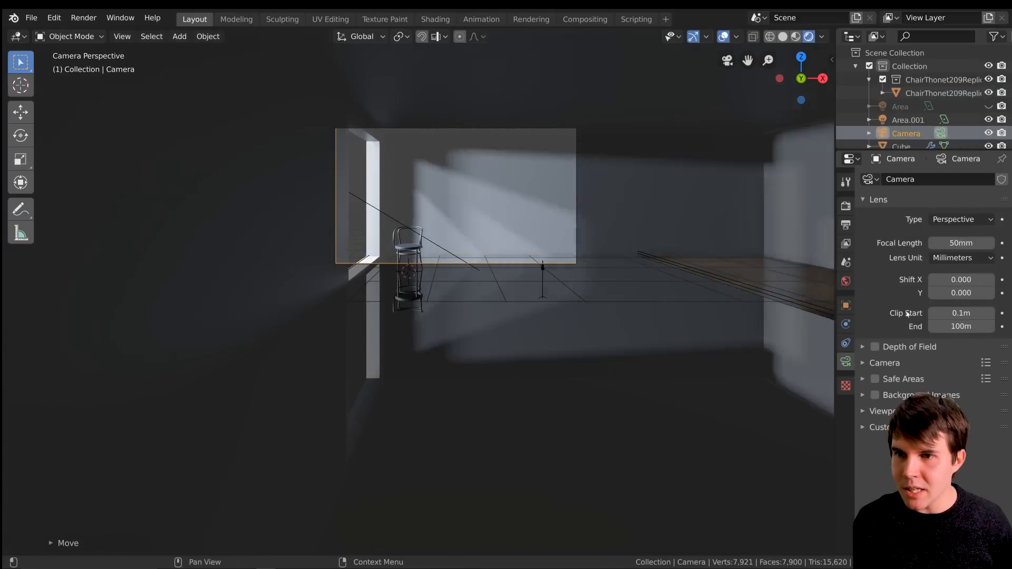
left_click(846, 224)
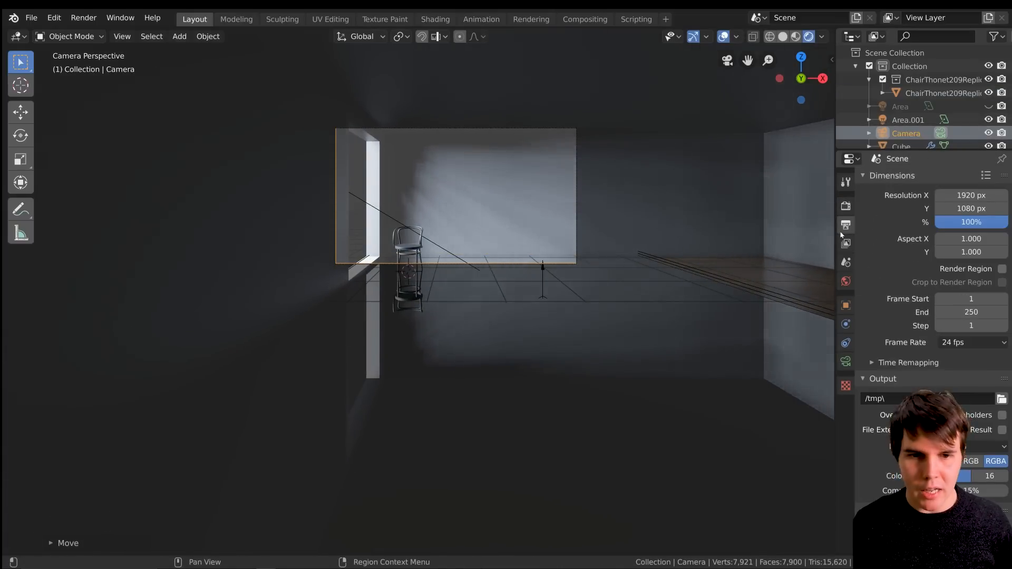
left_click_drag(976, 196, 949, 196)
Step: Rotate the camera about the Z axis and shift it slightly to frame the window and chair
key("r")
key("z")
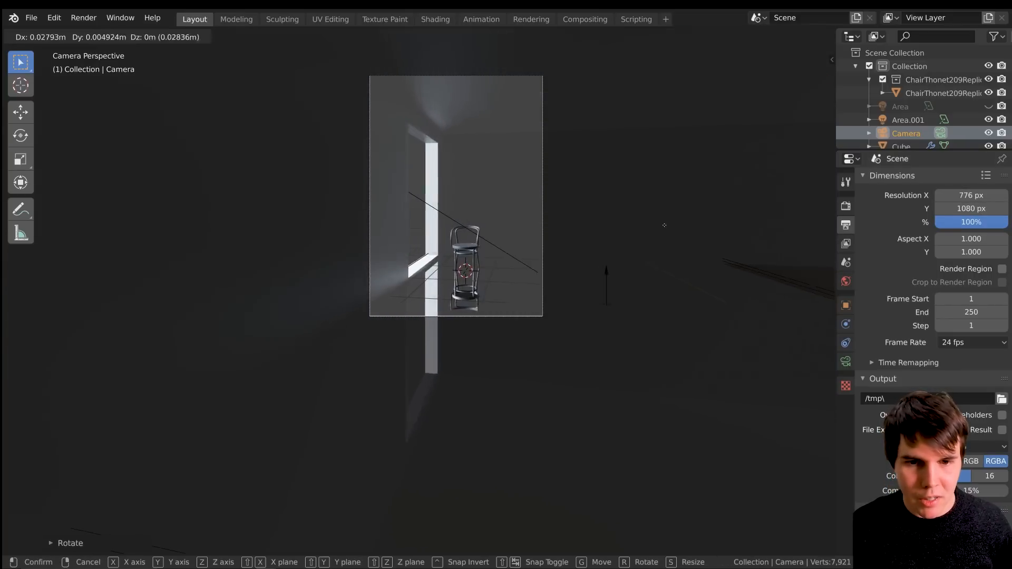
left_click(679, 229)
scroll(569, 233, "up", 5)
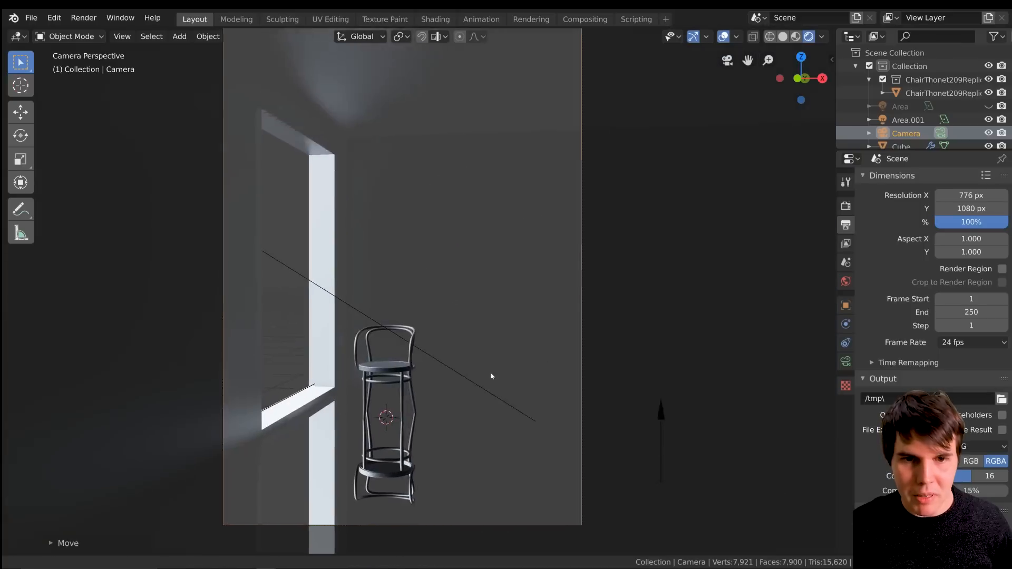
middle_click_drag(551, 353, 580, 288, "shift")
Step: Select the reflection plane, scale it uniformly, and move it along negative X toward the window wall
left_click(730, 350)
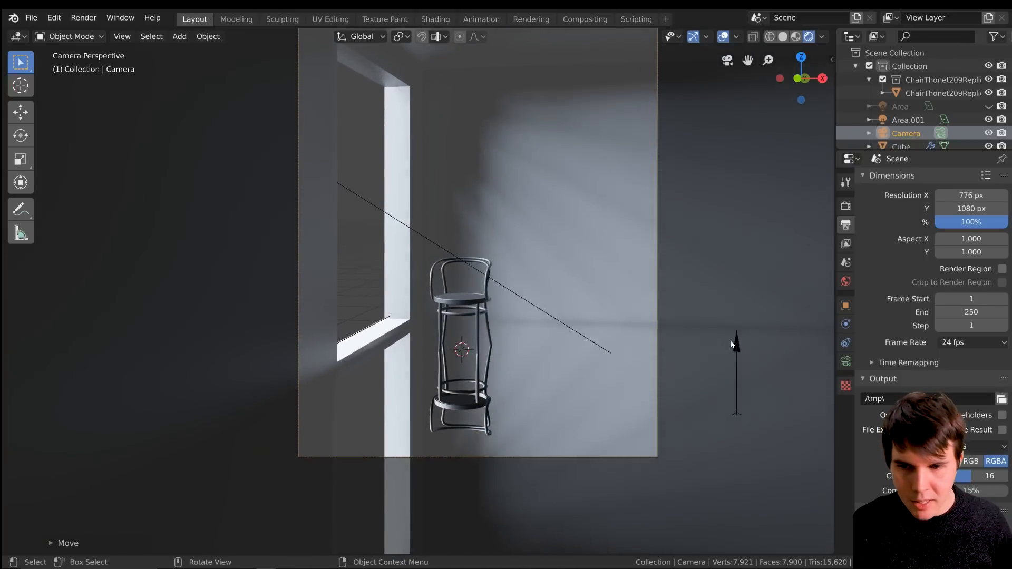
middle_click_drag(729, 349, 335, 285)
scroll(369, 285, "down", 2)
middle_click_drag(469, 326, 589, 319)
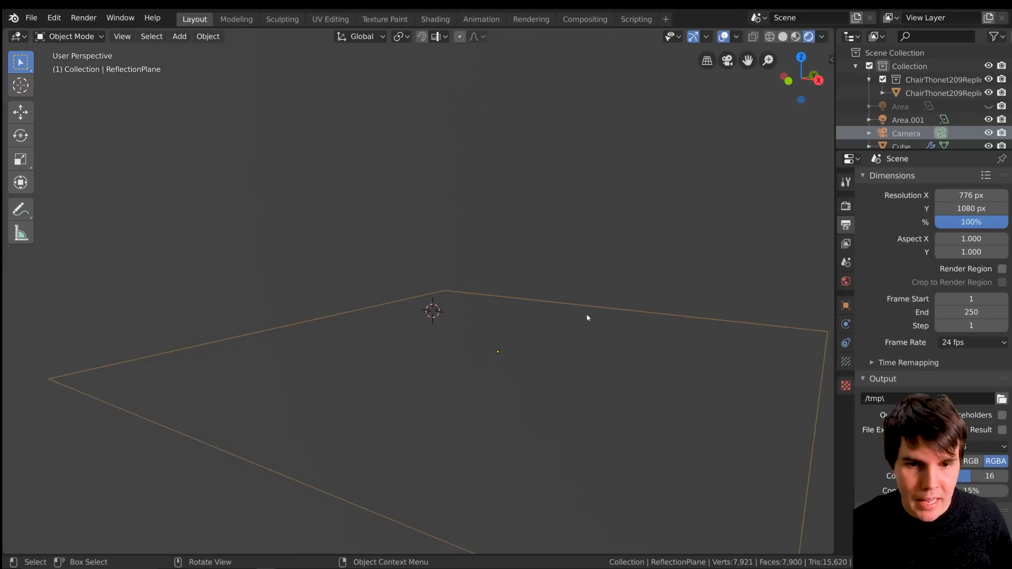
scroll(478, 345, "up", 2)
key("KP_0")
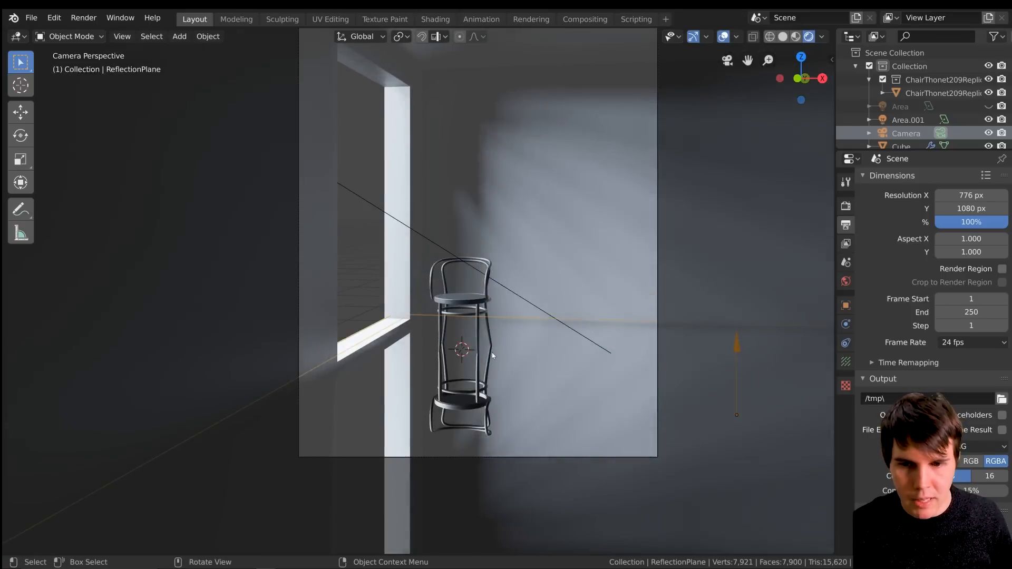
key("s")
left_click(709, 308)
key("g")
key("x")
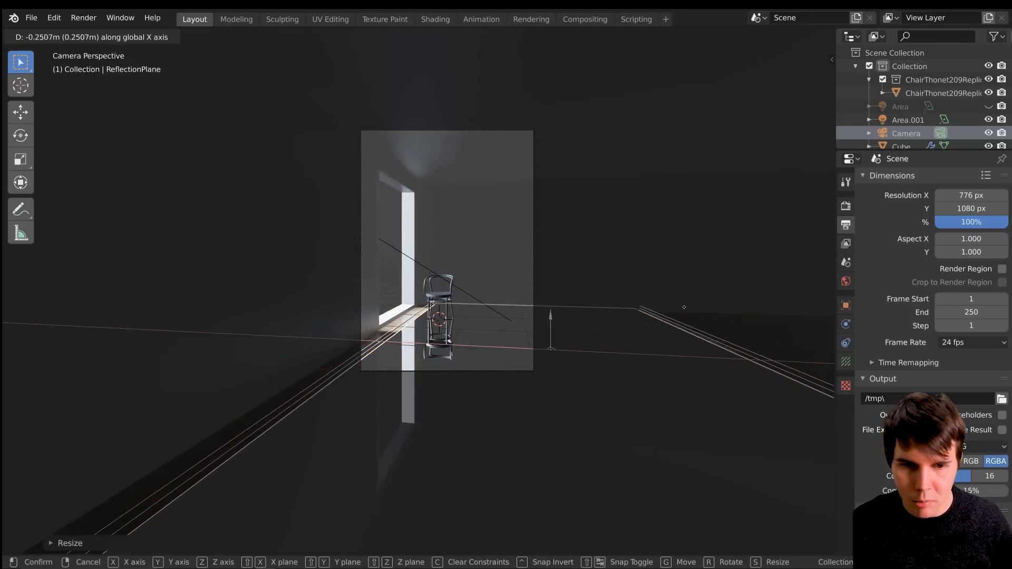
left_click(660, 309)
Step: Rescale the reflection plane along the X axis only and shift it further in the negative X direction
key("s")
key("x")
left_click(631, 309)
key("g")
key("x")
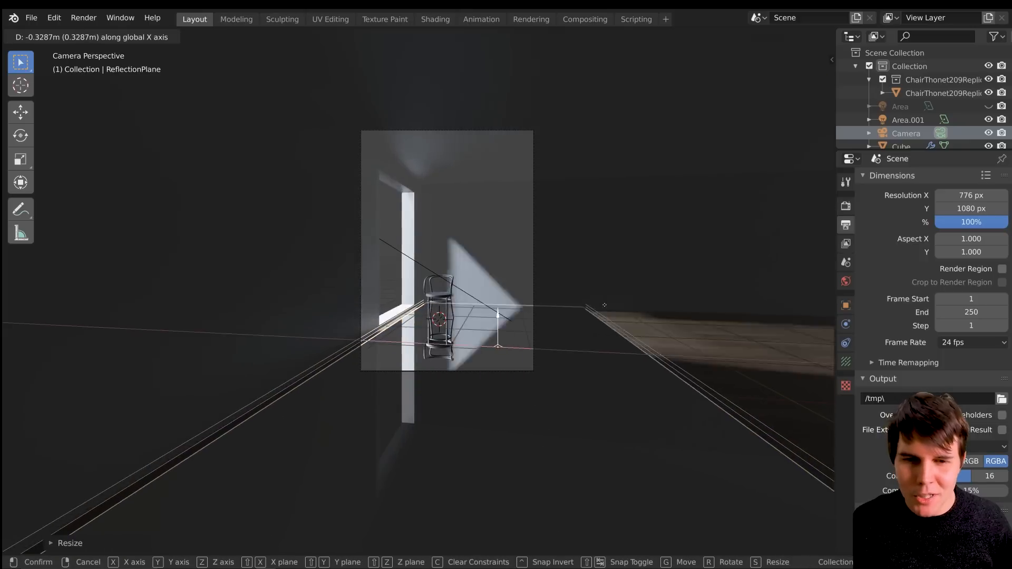
left_click(595, 300)
Step: Turn off Show Preview Plane for the reflection plane and check the reflections on the wood floor
middle_click_drag(594, 300, 726, 322)
left_click(845, 362)
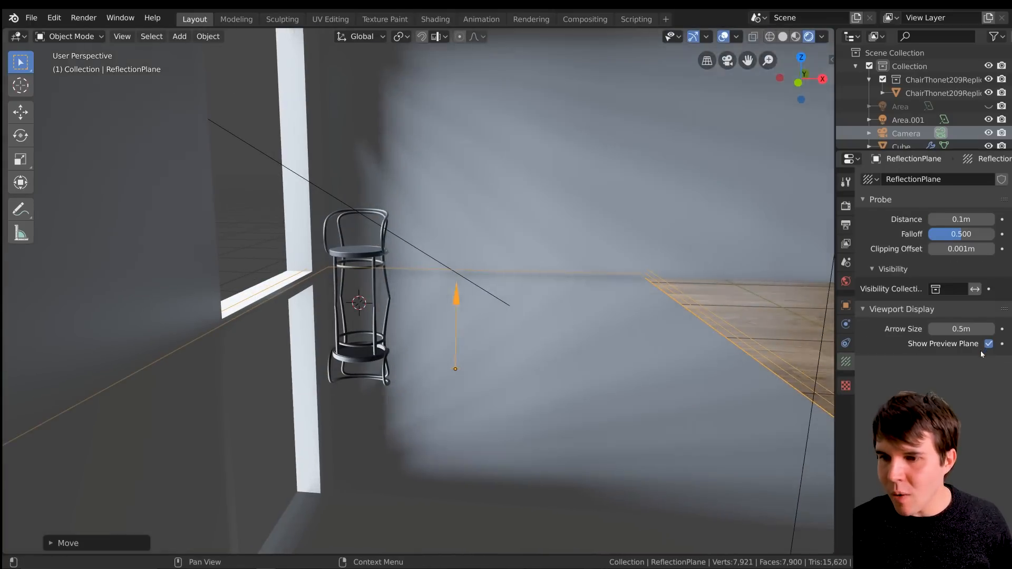
left_click(989, 344)
middle_click_drag(506, 295, 375, 301)
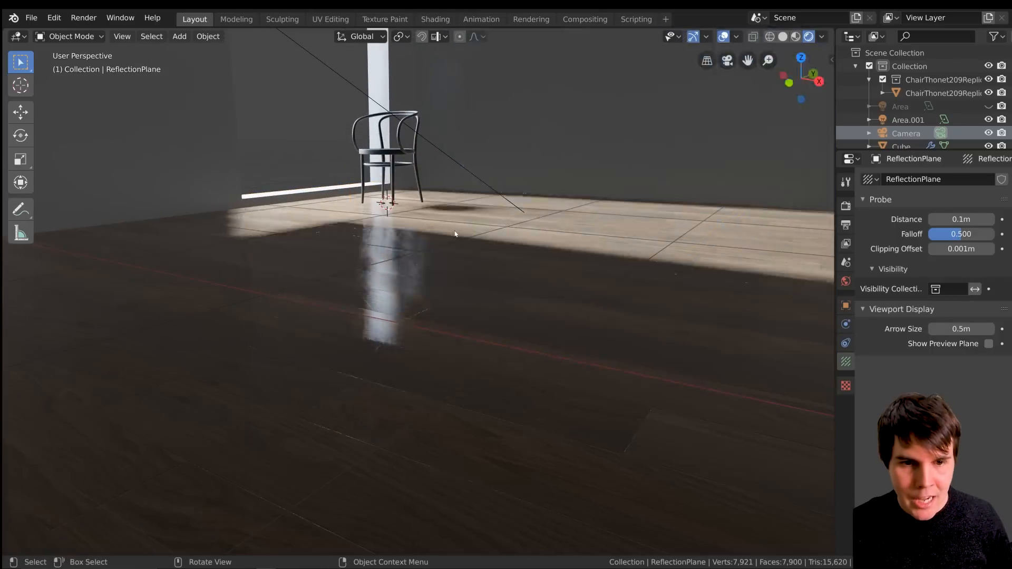
middle_click_drag(456, 234, 519, 211)
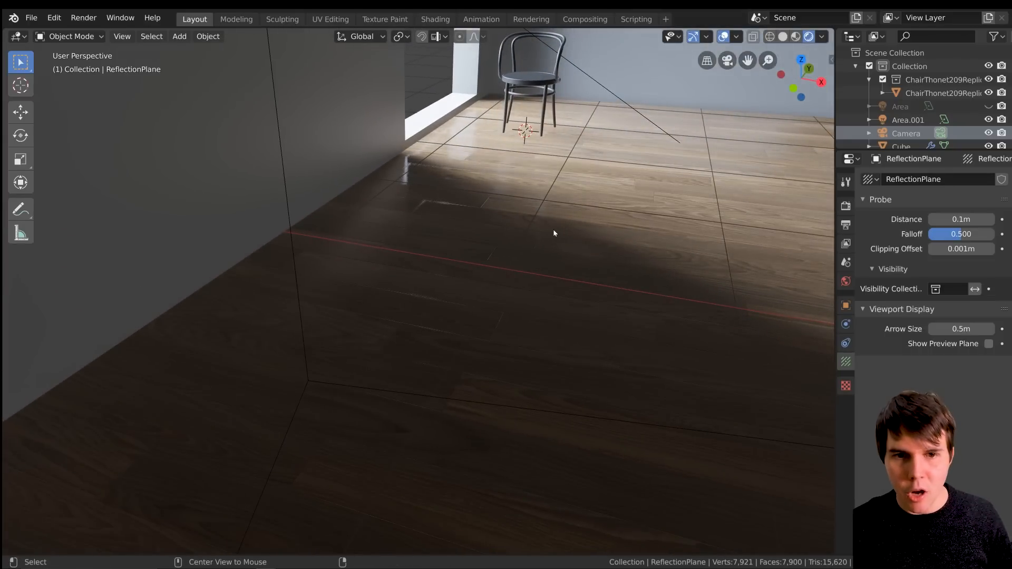
Step: Reveal the hidden objects and delete the smaller 50000 W area light outside the window
key("alt+h")
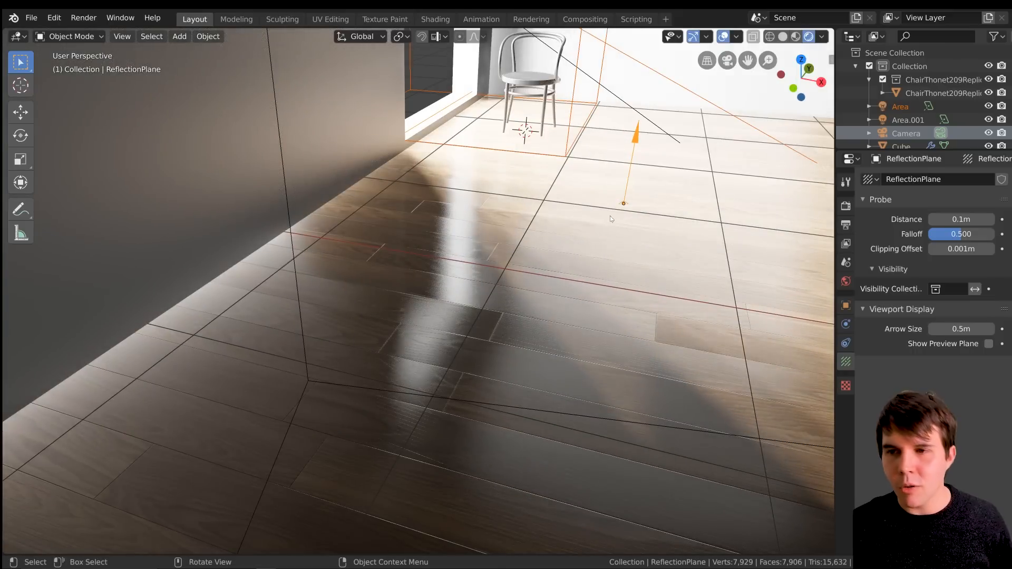
left_click(905, 120)
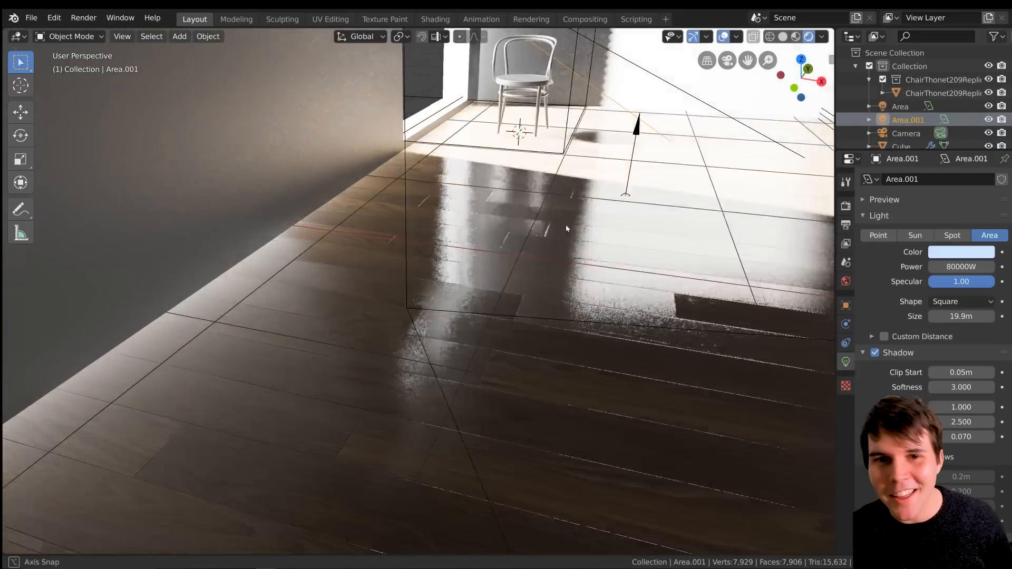
key("KP_Decimal")
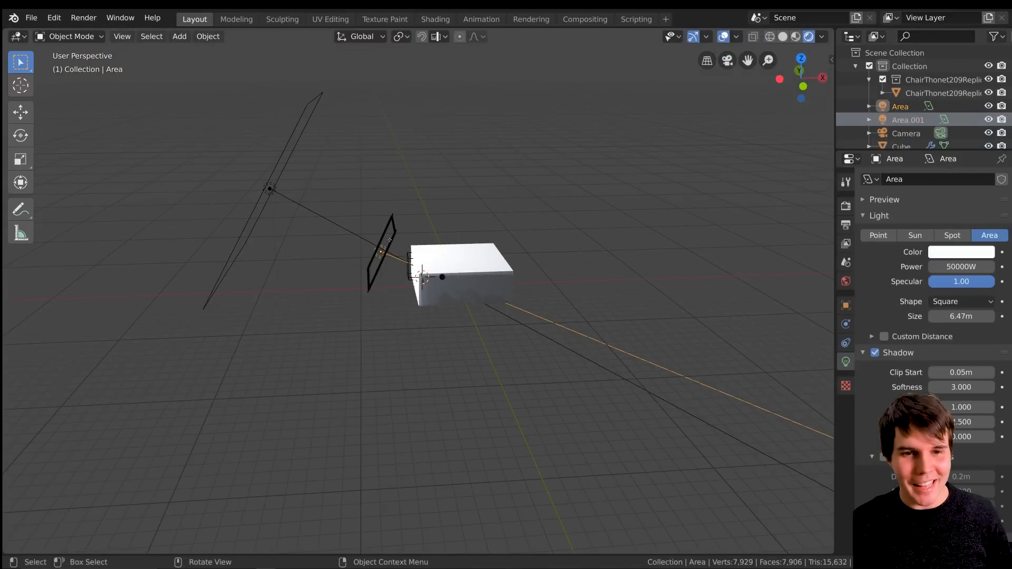
scroll(460, 255, "up", 11)
middle_click_drag(531, 236, 490, 235)
middle_click_drag(493, 232, 426, 295, "shift")
key("Delete")
scroll(470, 237, "down", 2)
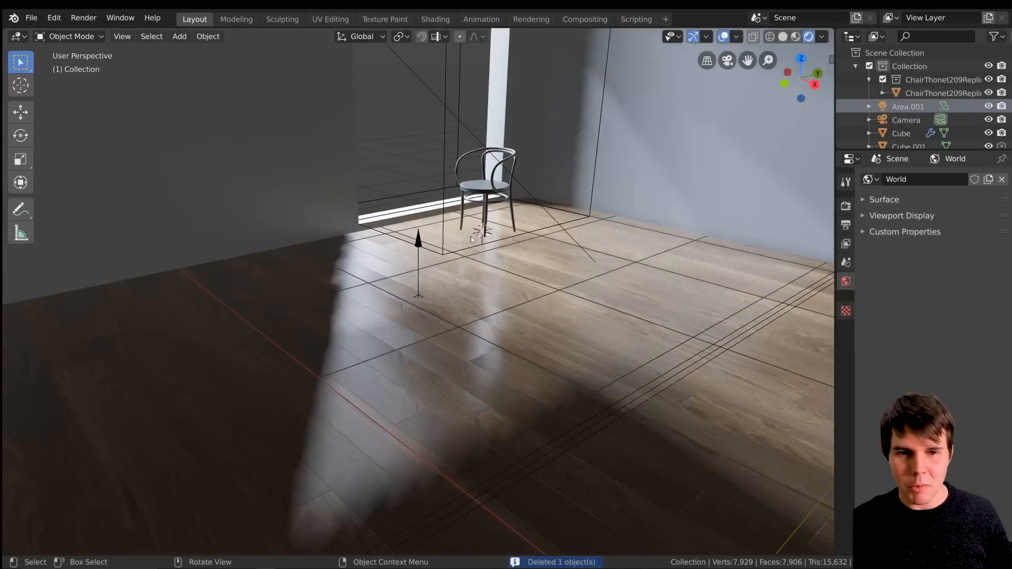
Step: Examine the floor reflections around the chair and window from several angles and distances
middle_click_drag(470, 237, 488, 236)
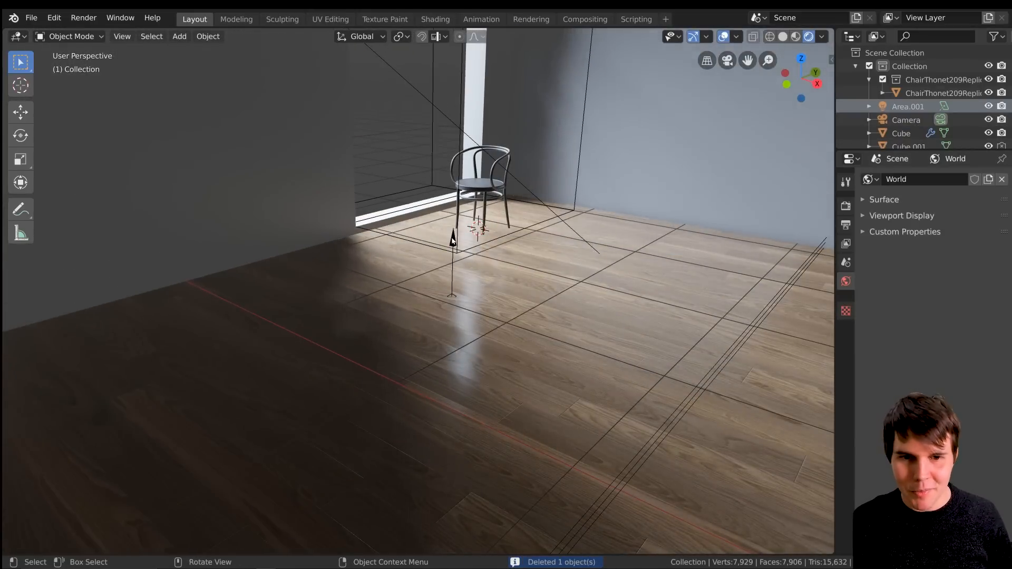
left_click(452, 240)
middle_click_drag(489, 256, 485, 281)
scroll(493, 270, "down", 1)
scroll(493, 270, "up", 1)
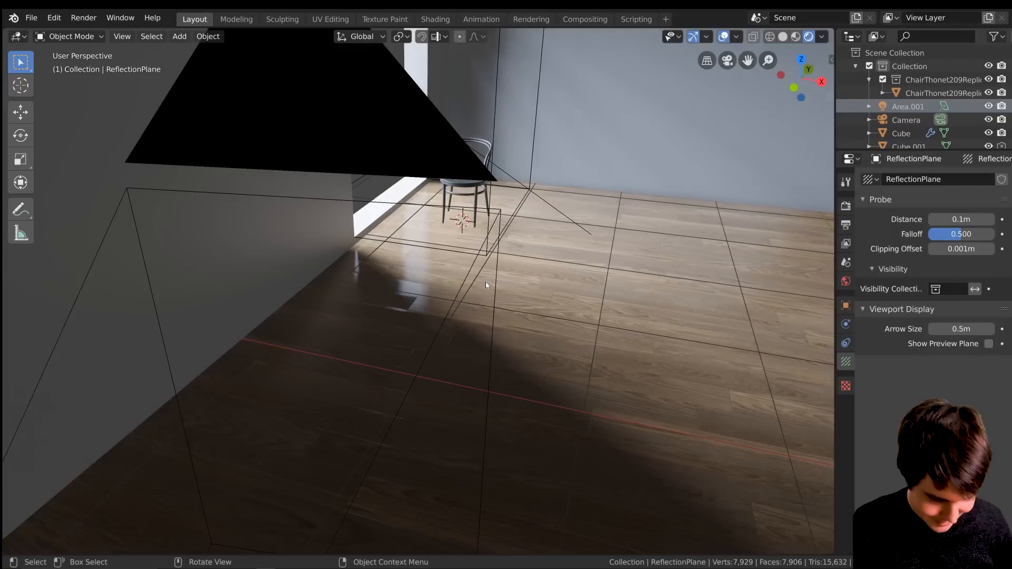
key("alt+h")
middle_click_drag(455, 323, 416, 322)
left_click(516, 334)
middle_click_drag(516, 334, 471, 286)
key("KP_0")
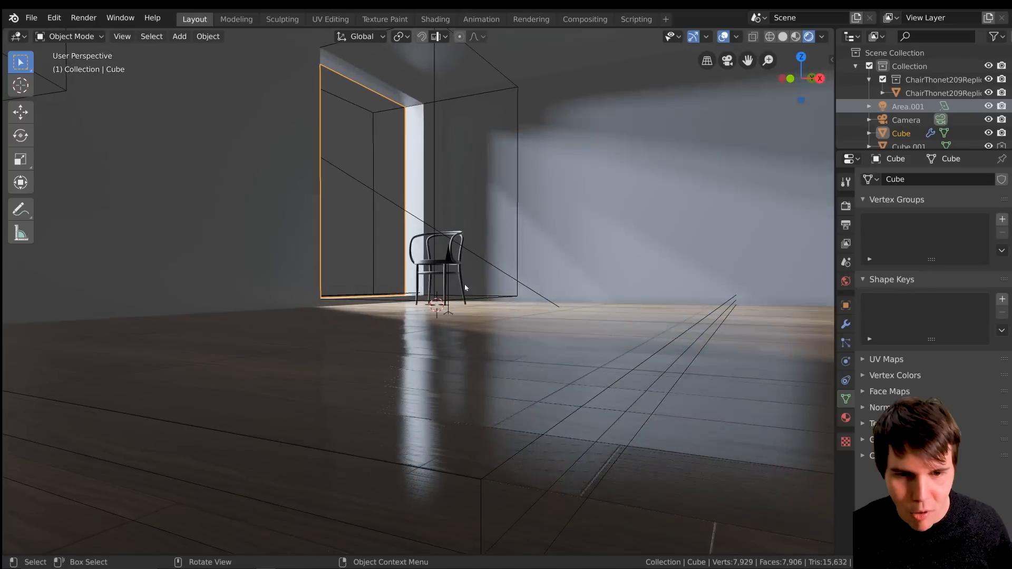
left_click(449, 280)
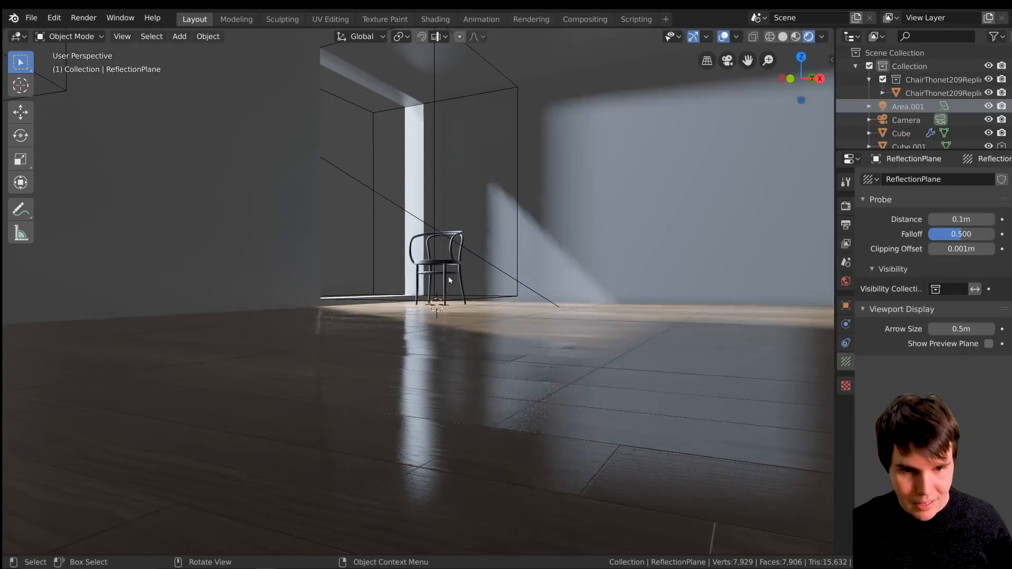
scroll(450, 279, "up", 5)
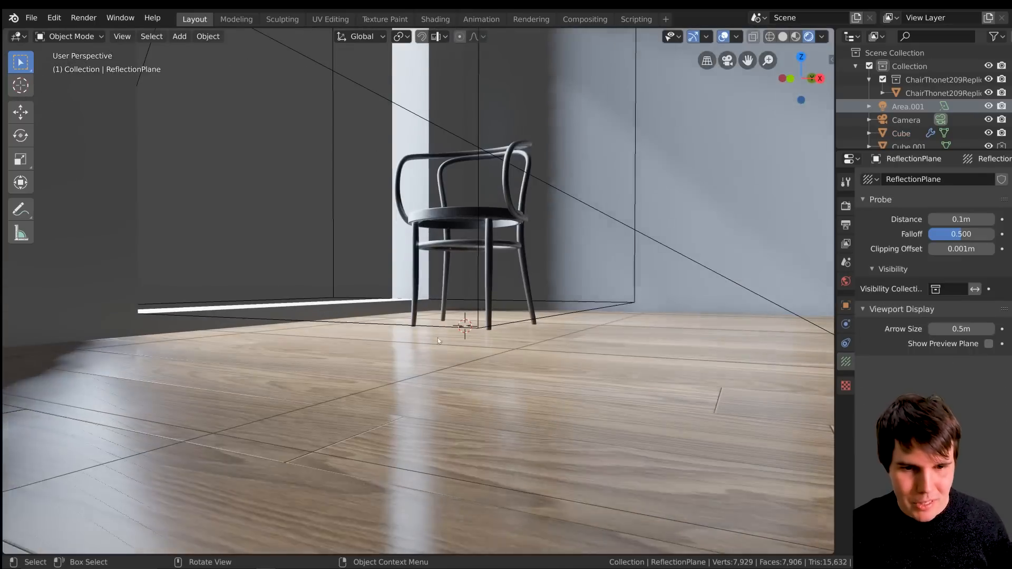
scroll(438, 334, "down", 2)
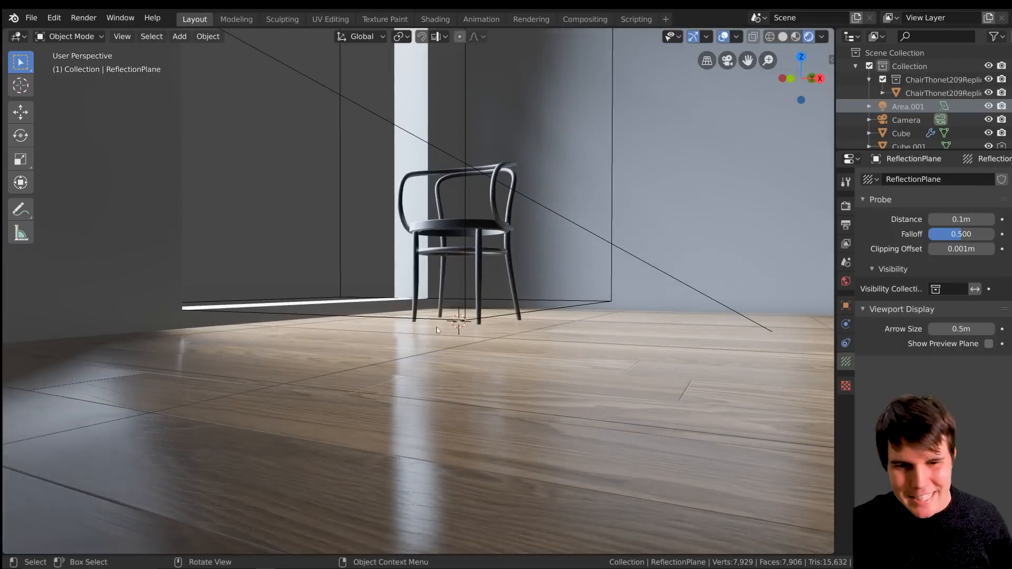
scroll(436, 327, "down", 4)
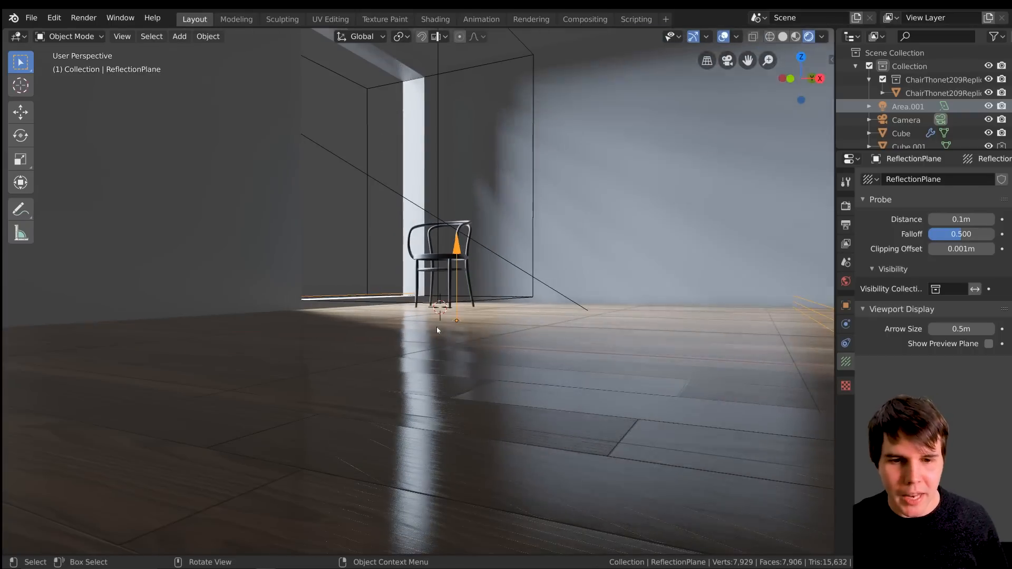
Step: Lower the Multiply value feeding the floor material's Roughness to below 0.400 and check the glossier reflections in the room
left_click(525, 330)
middle_click_drag(609, 289, 606, 293)
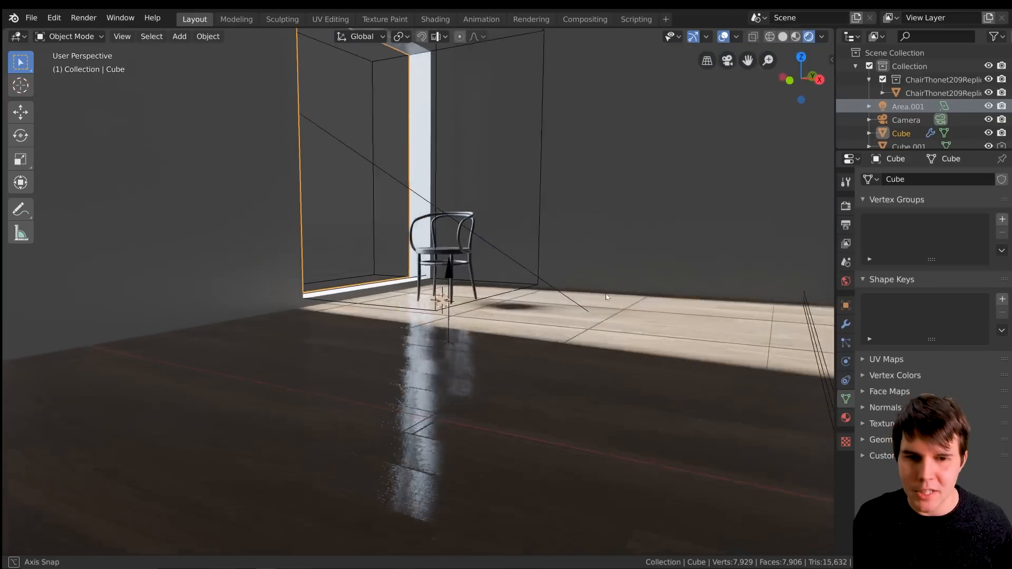
left_click(435, 19)
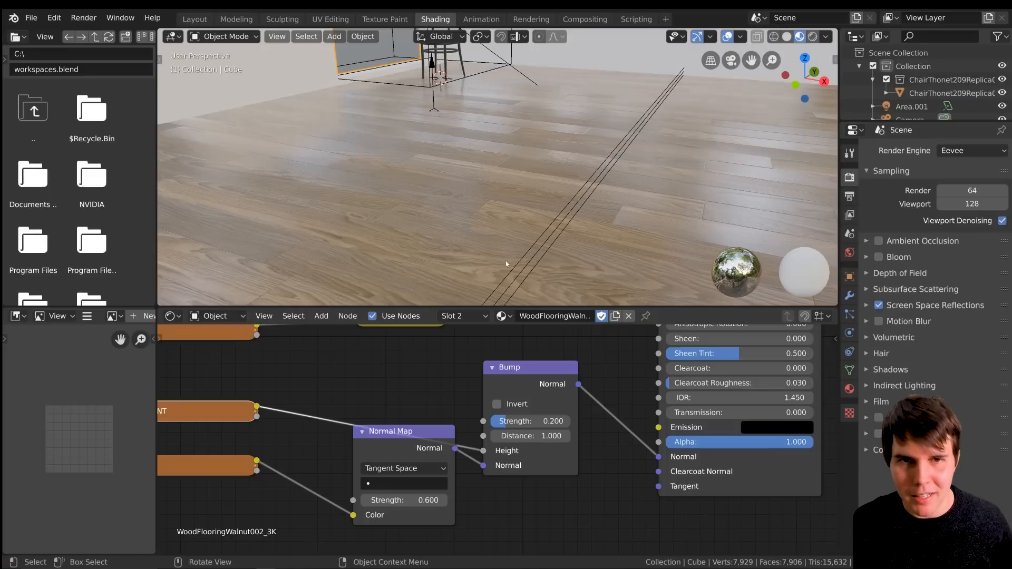
middle_click_drag(538, 312, 511, 412)
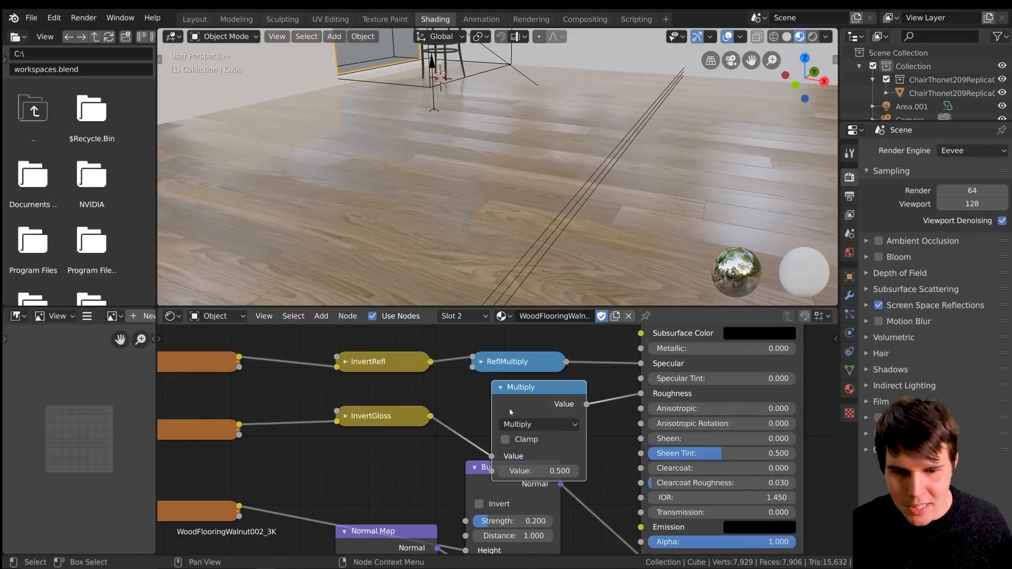
left_click(502, 472)
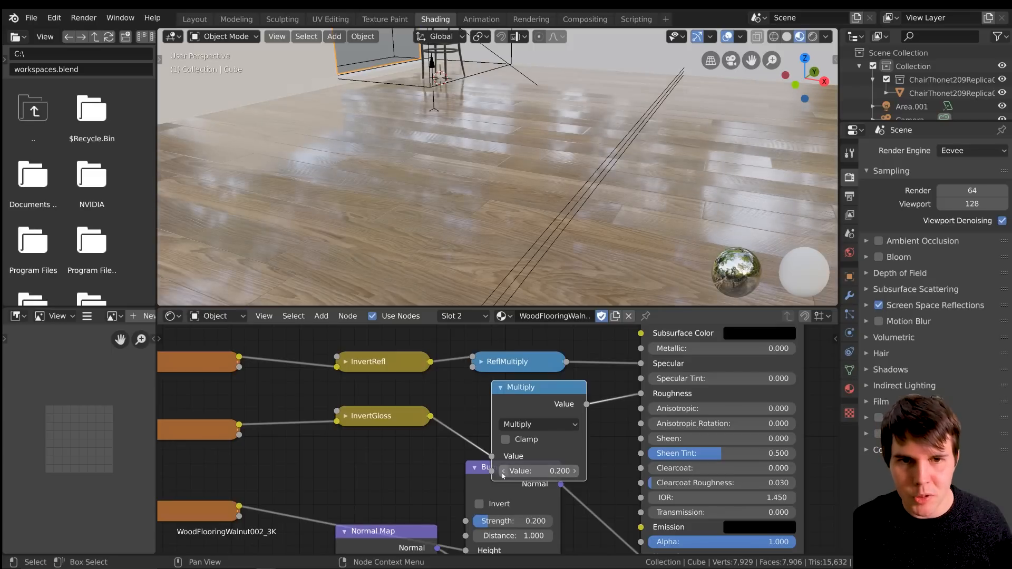
left_click(575, 471)
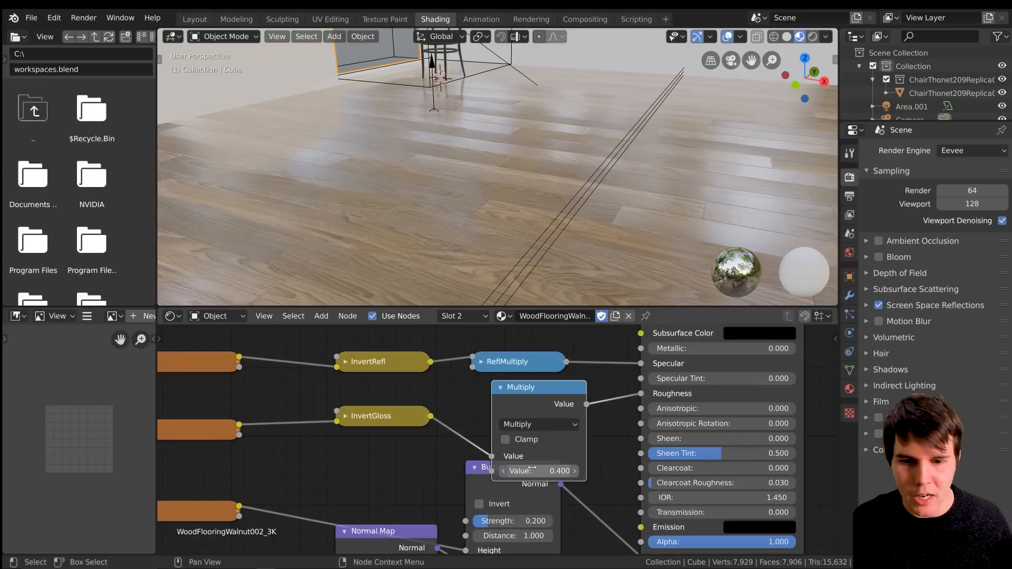
left_click(503, 471)
left_click(188, 19)
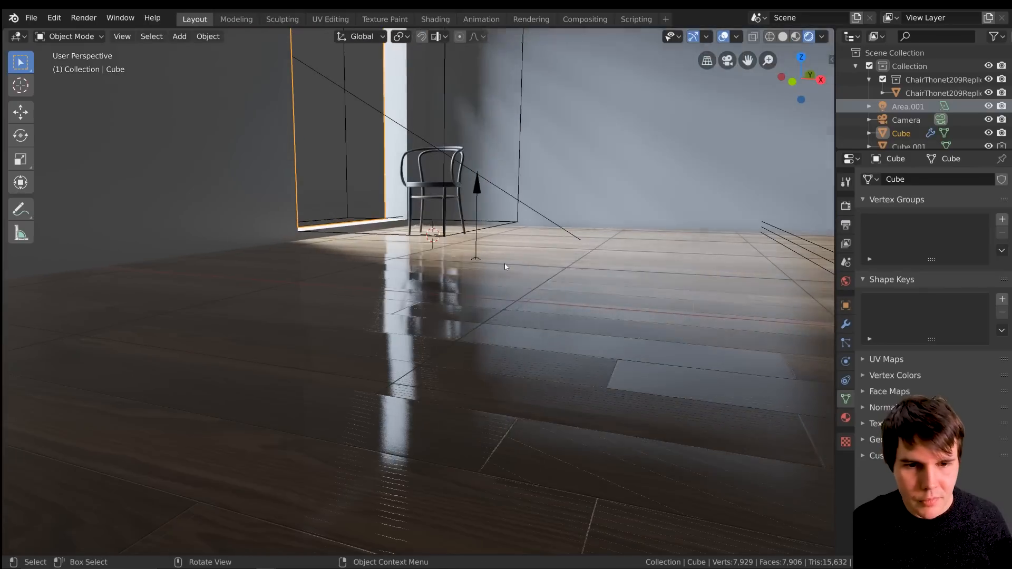
mouse_move(504, 266)
middle_mouse_down()
mouse_move(493, 260)
mouse_move(516, 270)
middle_mouse_up()
scroll(509, 271, "up", 4)
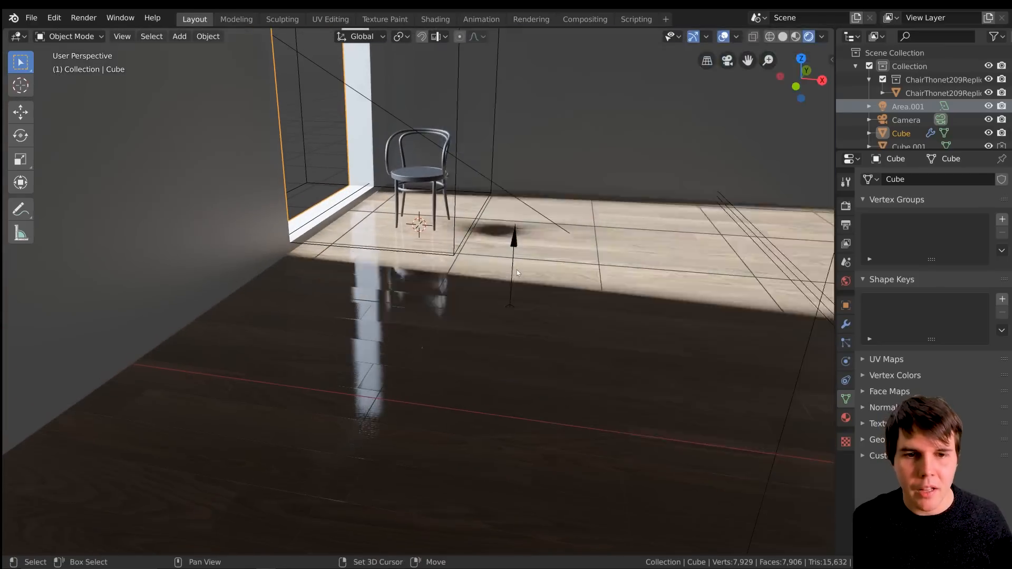
Step: Open the room cube for UV editing, select all its faces and disable the Solidify modifier's edit mode display
key("KP_0")
scroll(516, 270, "up", 5)
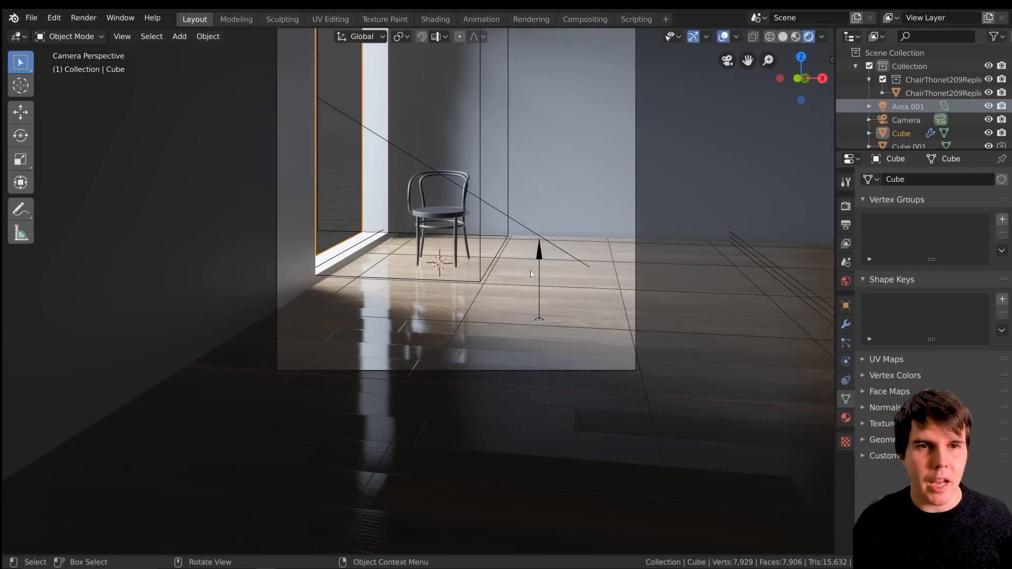
left_click(338, 20)
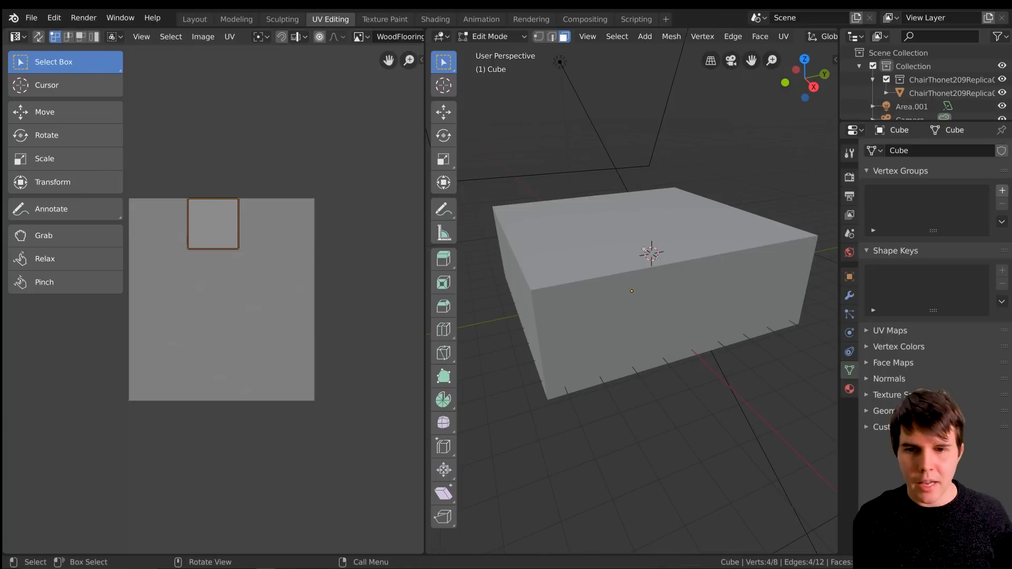
scroll(644, 248, "down", 3)
key("a")
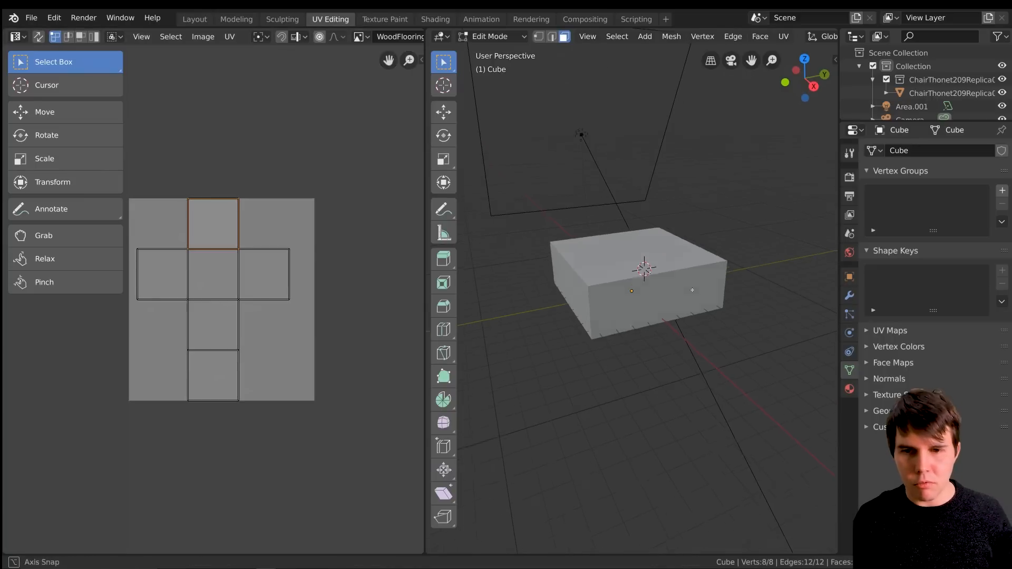
middle_click_drag(692, 292, 691, 274)
left_click(849, 295)
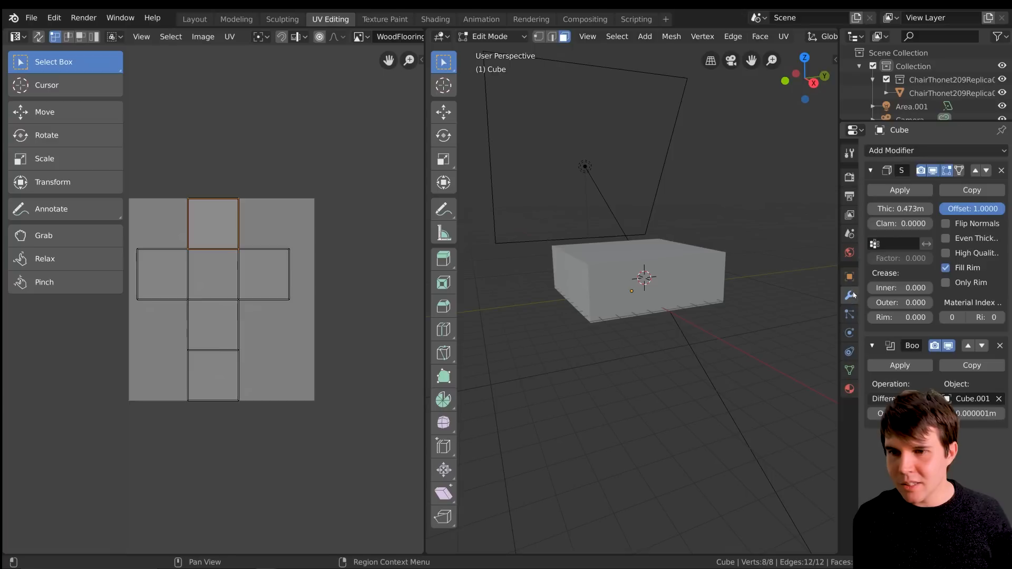
left_click(946, 171)
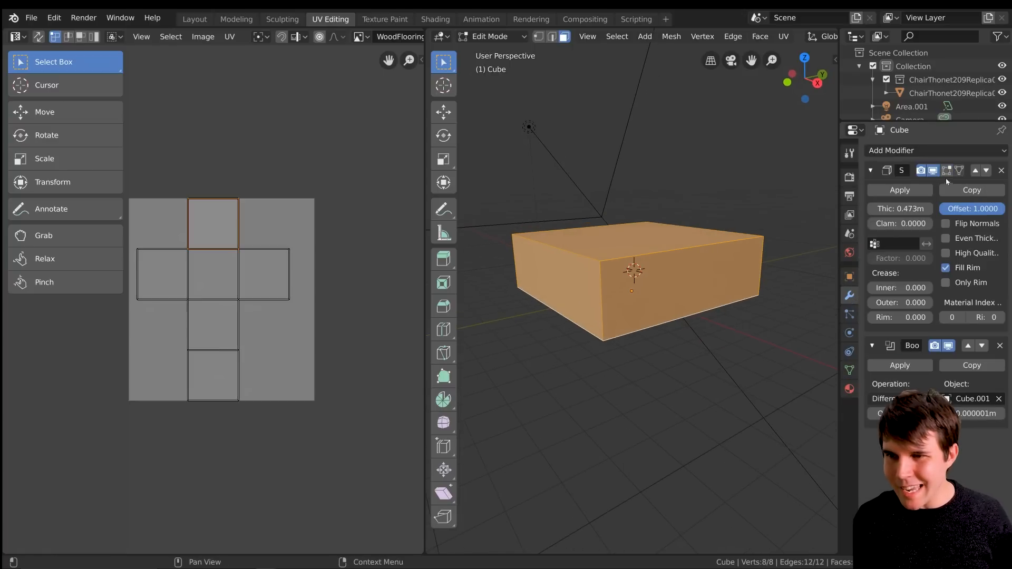
Step: Mark all edges of the room cube as seams, unwrap it and check the floor planks in the layout view
middle_click_drag(670, 250, 672, 254)
key("ctrl+e")
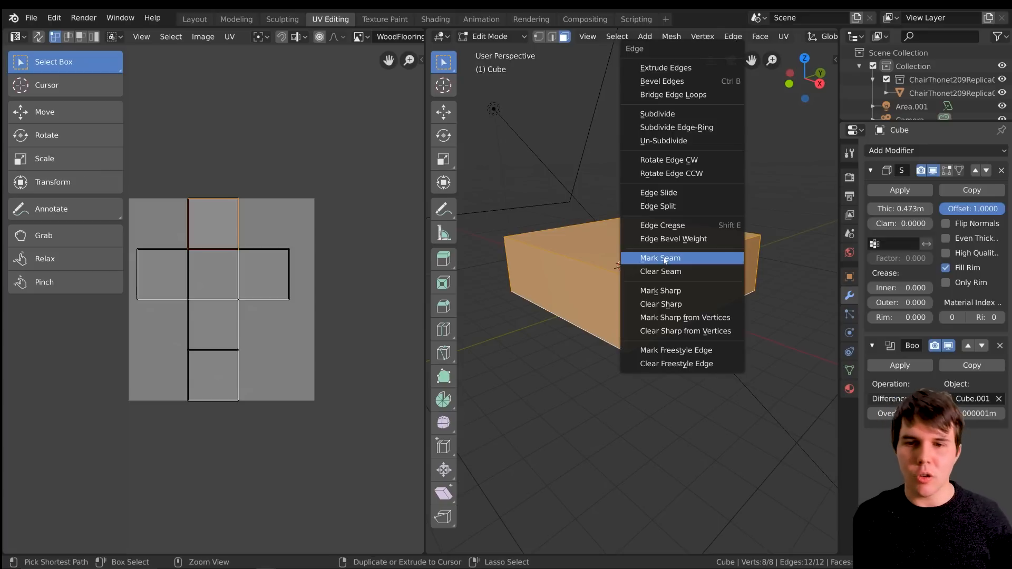
left_click(664, 257)
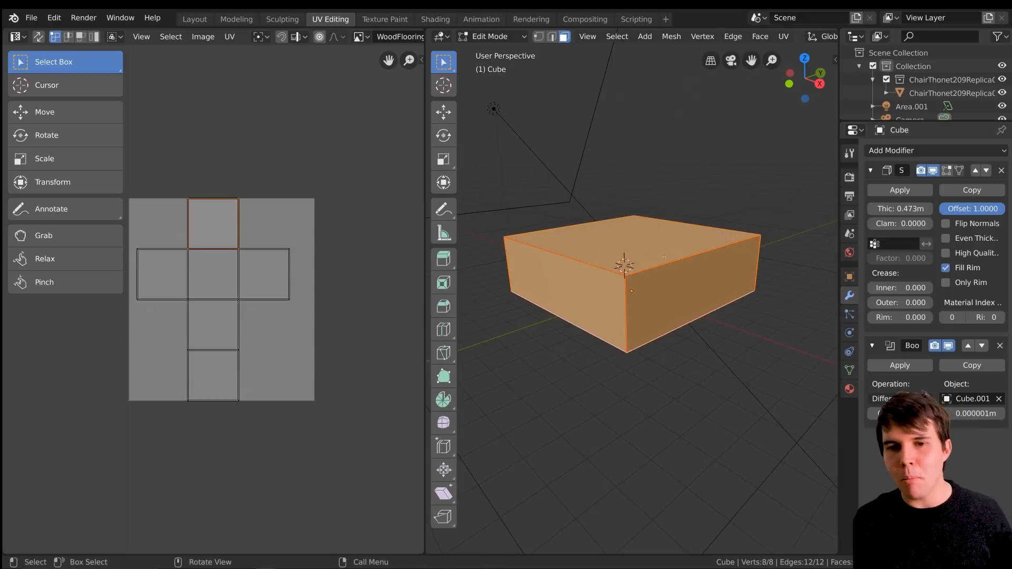
key("u")
left_click(664, 299)
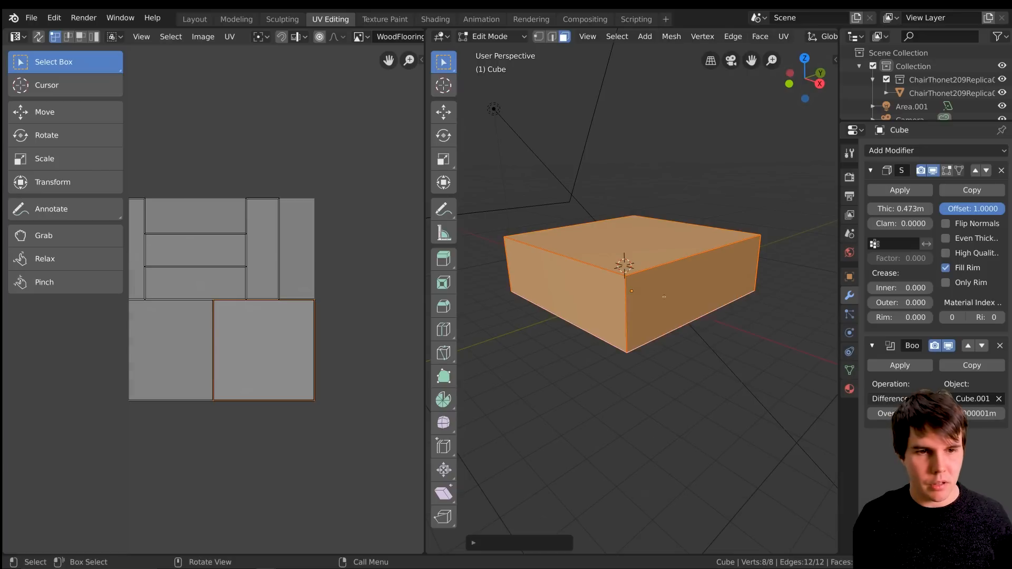
key("Tab")
left_click(195, 19)
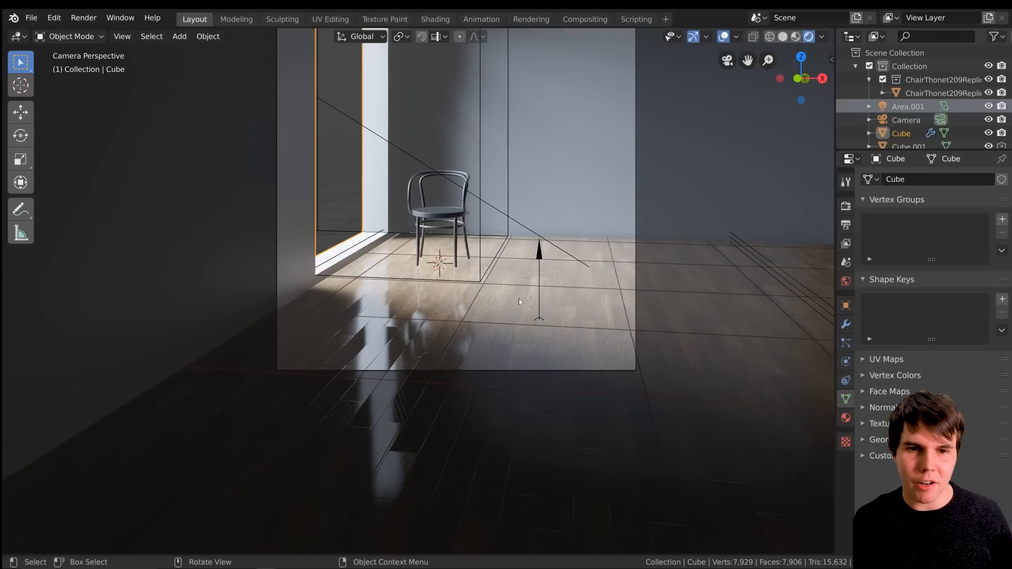
left_click(331, 19)
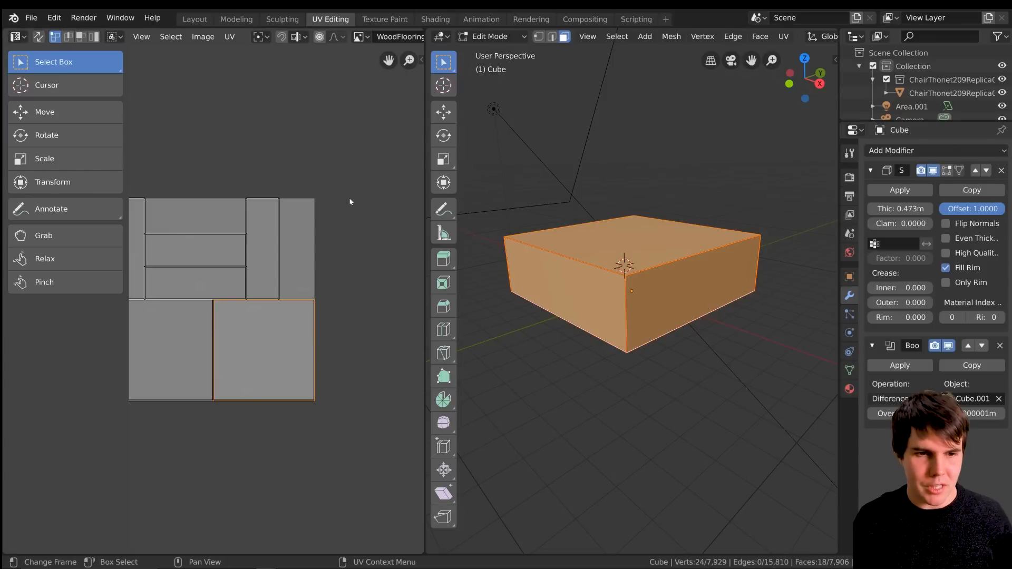
key("a")
key("r")
right_click(334, 123)
left_click(195, 19)
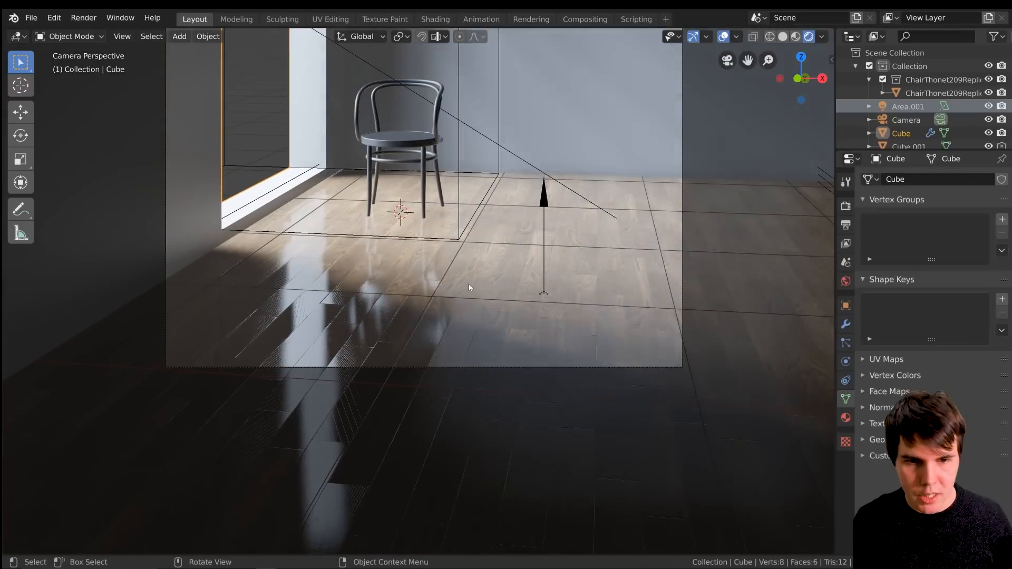
Step: Collapse the Multiply node in the walnut floor material and show the shading viewport in rendered mode
middle_click_drag(469, 287, 372, 342)
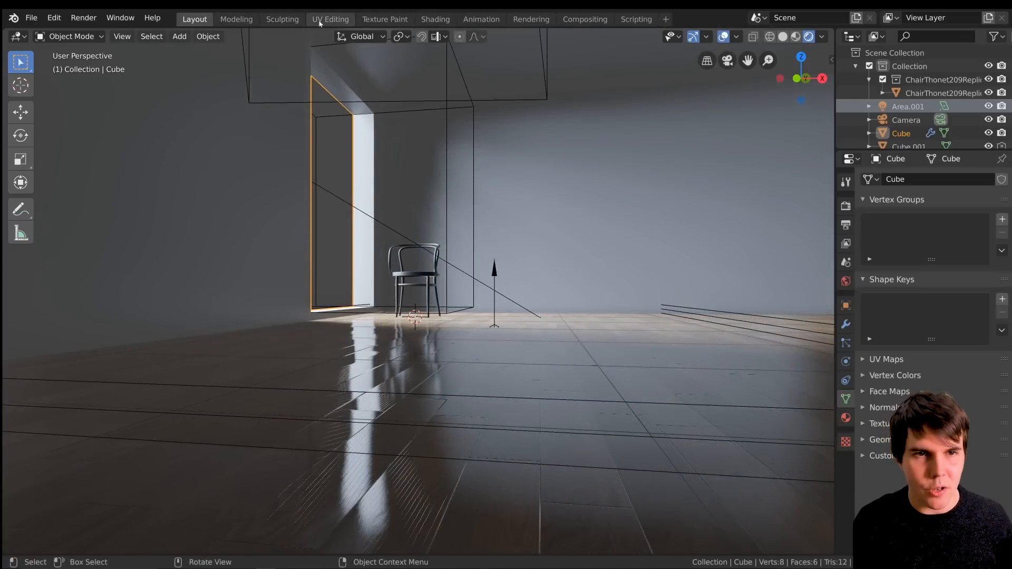
left_click(436, 19)
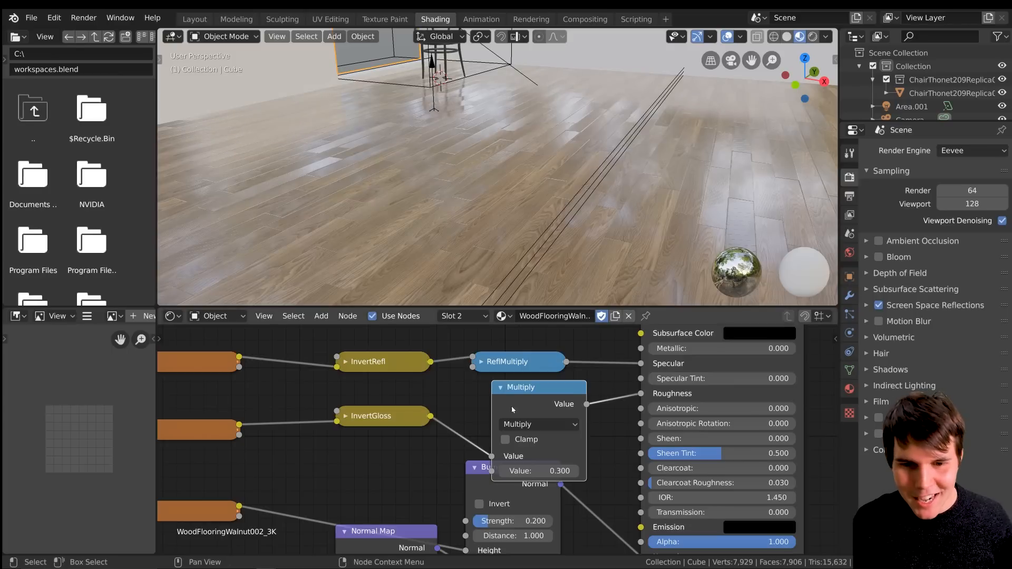
left_click(501, 387)
middle_click_drag(535, 469, 560, 339)
middle_click_drag(472, 479, 515, 427)
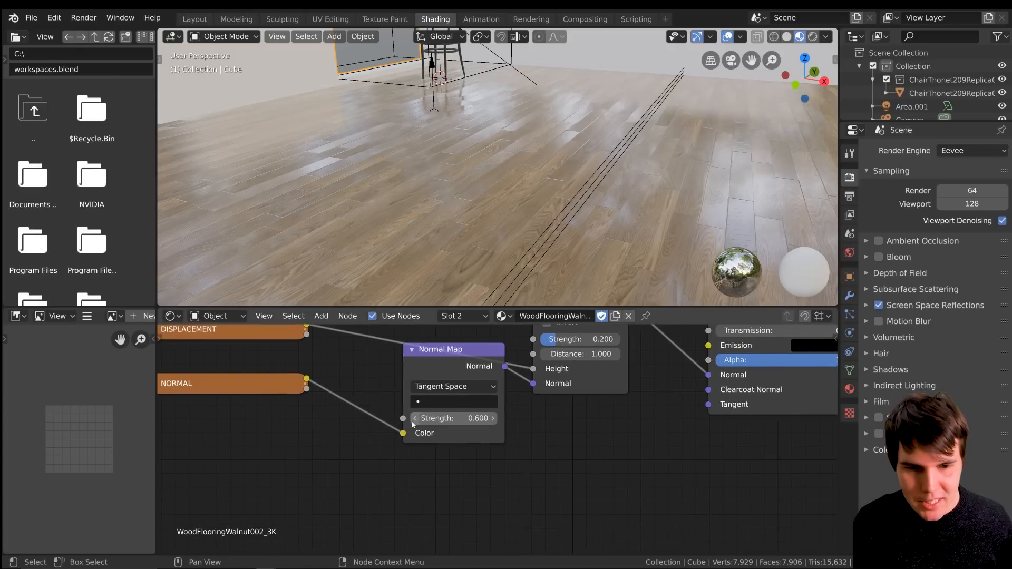
middle_click_drag(384, 201, 498, 140)
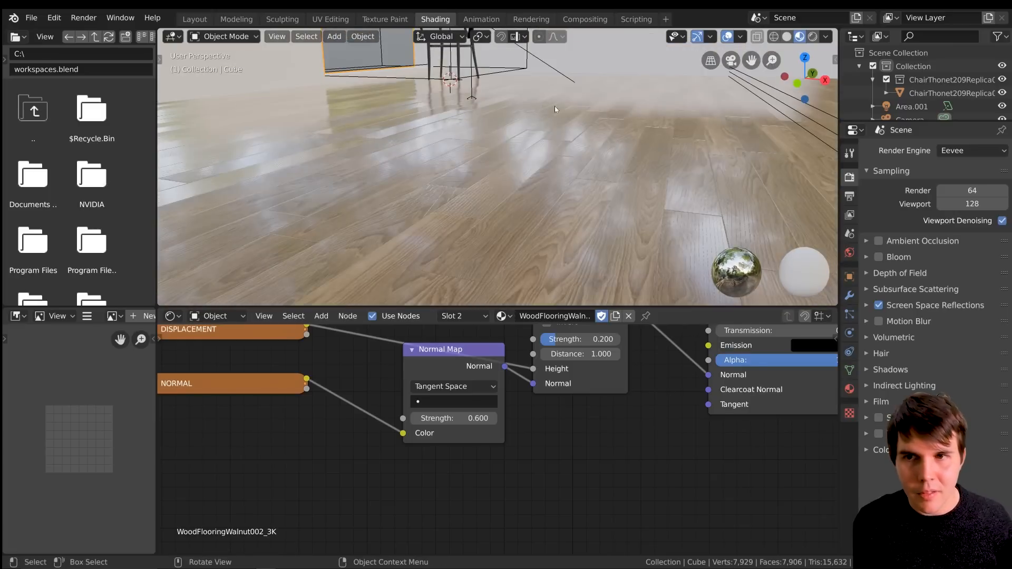
middle_click_drag(533, 96, 527, 98)
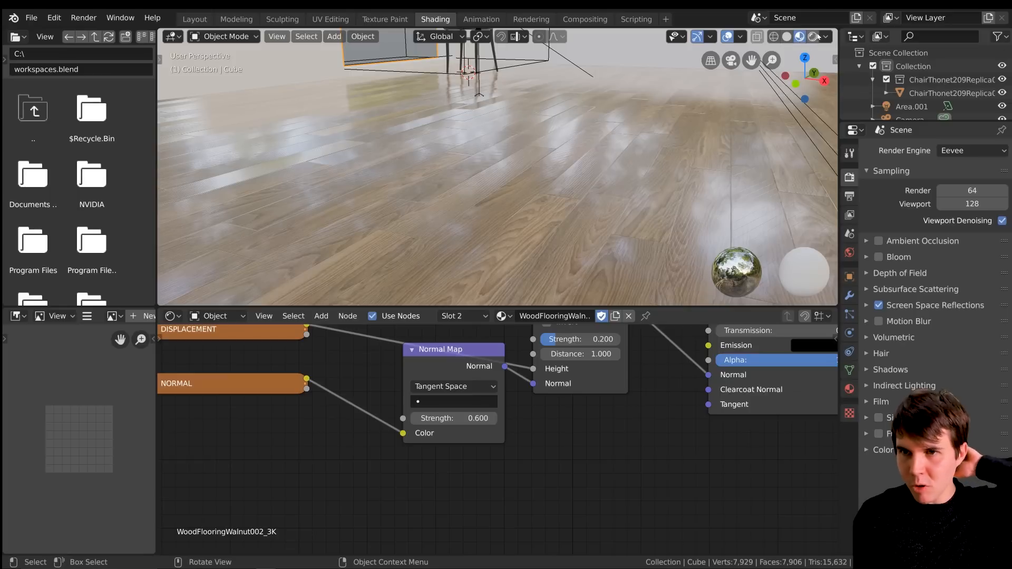
left_click(814, 36)
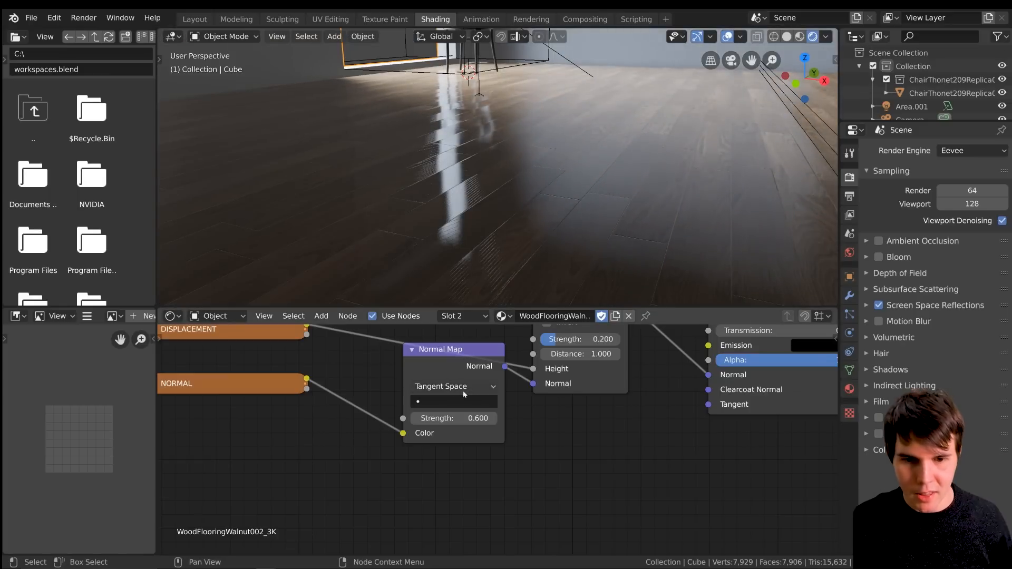
Step: Set the floor material's Normal Map strength to 0.200 and check the window reflection on the planks
left_click(413, 420)
left_click(414, 420)
left_click(413, 420)
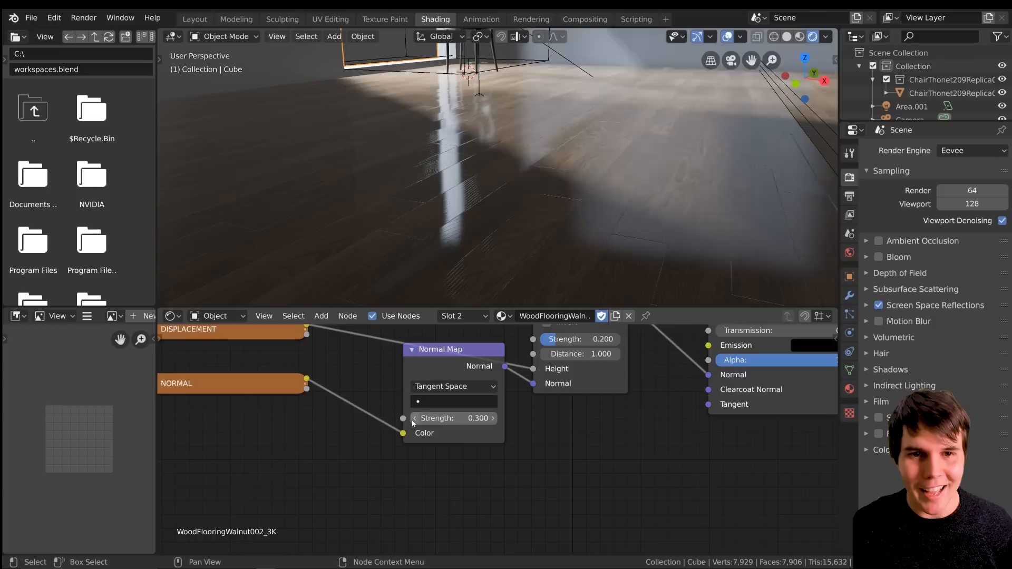
left_click(413, 420)
middle_click_drag(486, 245, 488, 245)
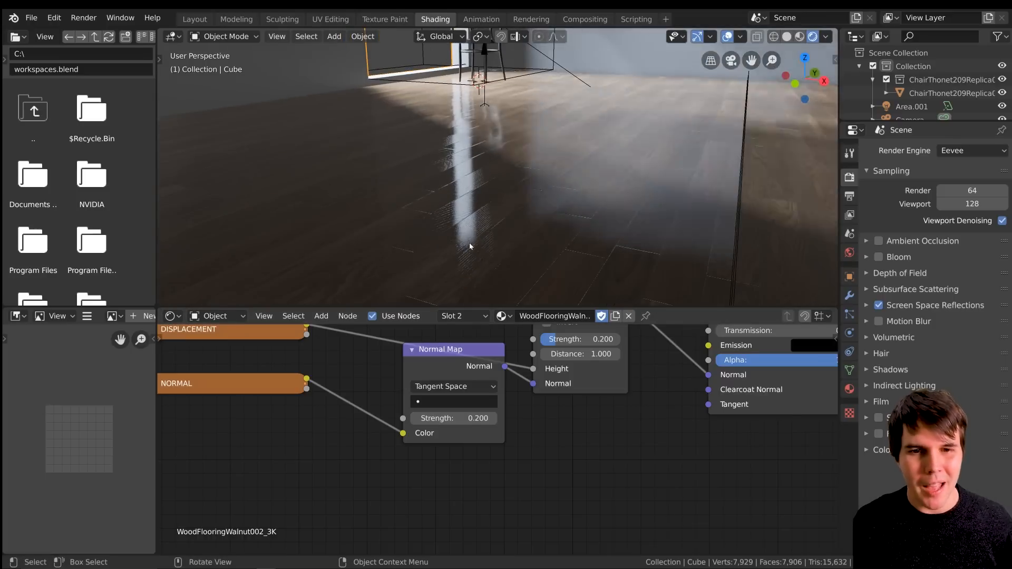
middle_click_drag(469, 242, 483, 227)
Step: Expand the DISPLACEMENT texture node, set its color space to Filmic Log and collapse it again
middle_click_drag(490, 368, 577, 367)
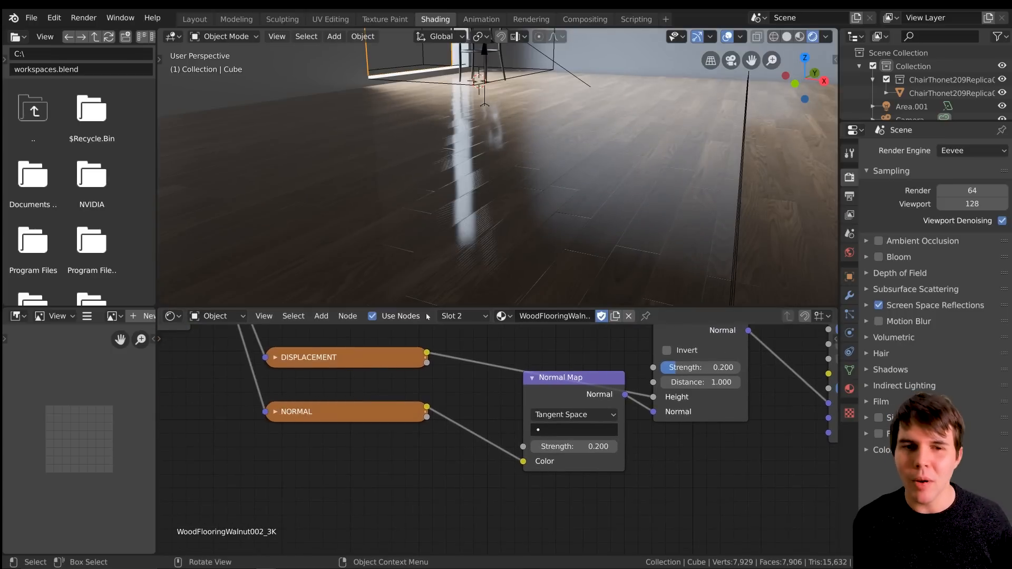
left_click(275, 357)
middle_click_drag(327, 385, 378, 309)
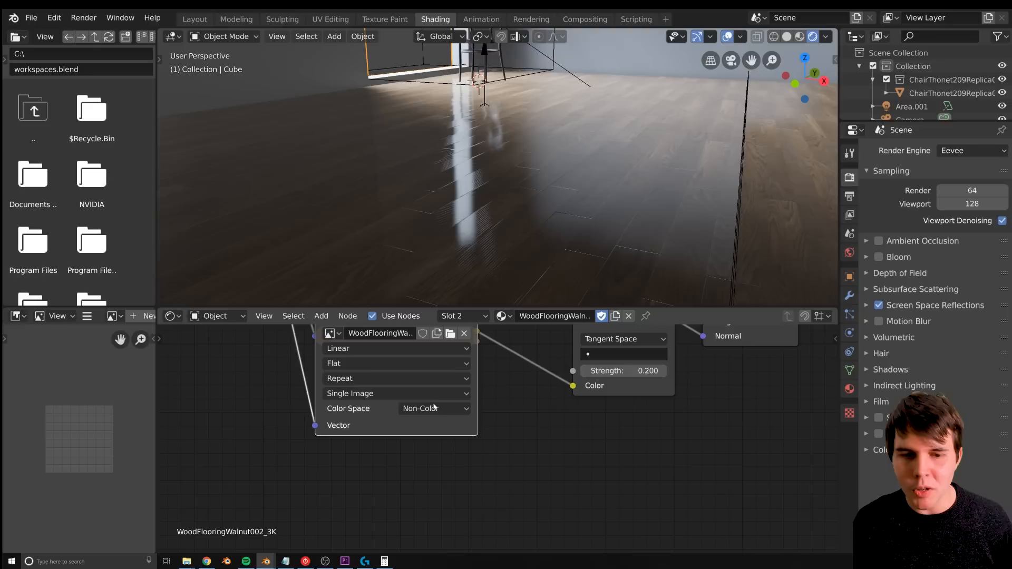
middle_click_drag(439, 408, 412, 469)
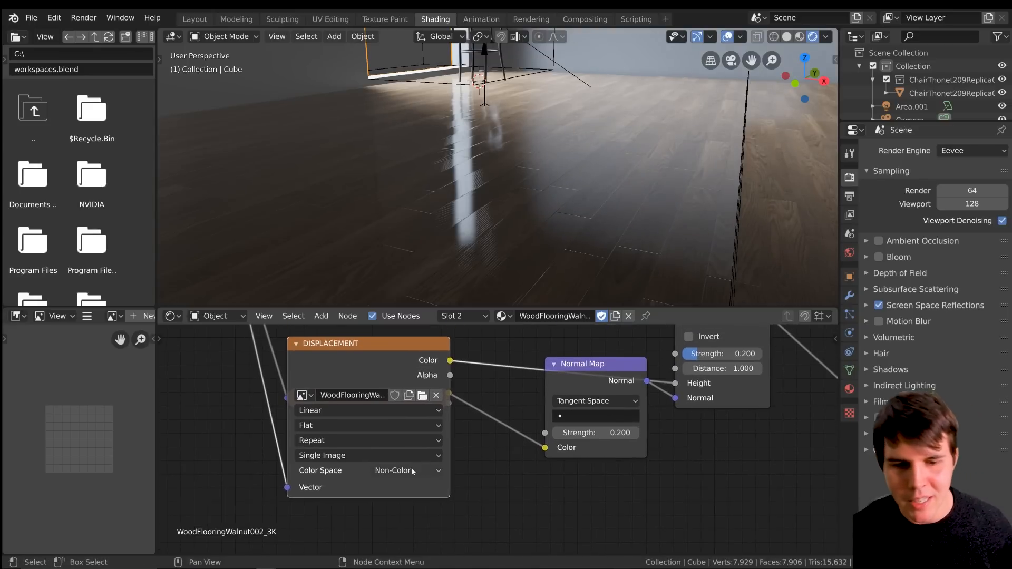
left_click(413, 470)
scroll(544, 224, "up", 3)
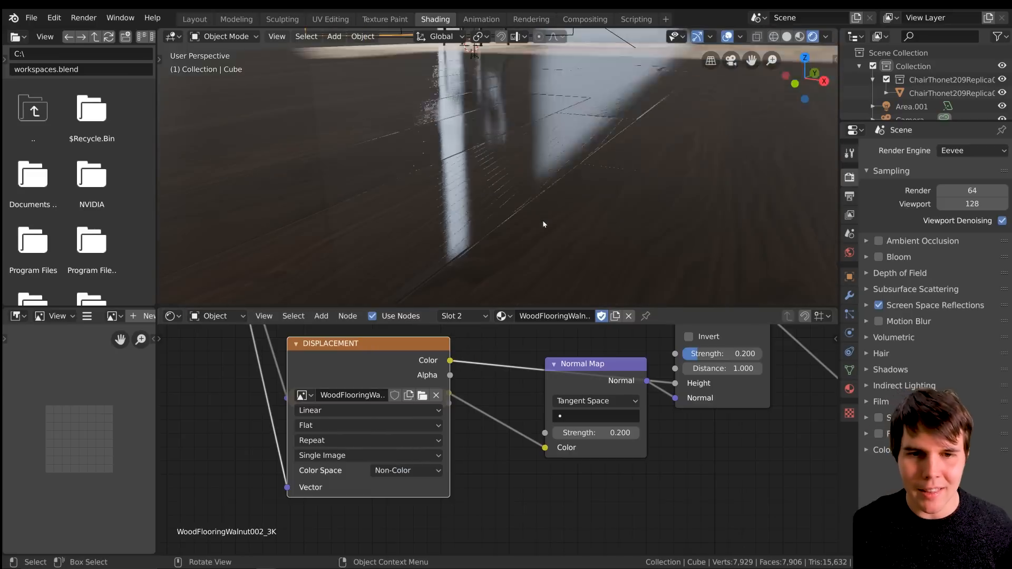
left_click(303, 396)
left_click(334, 394)
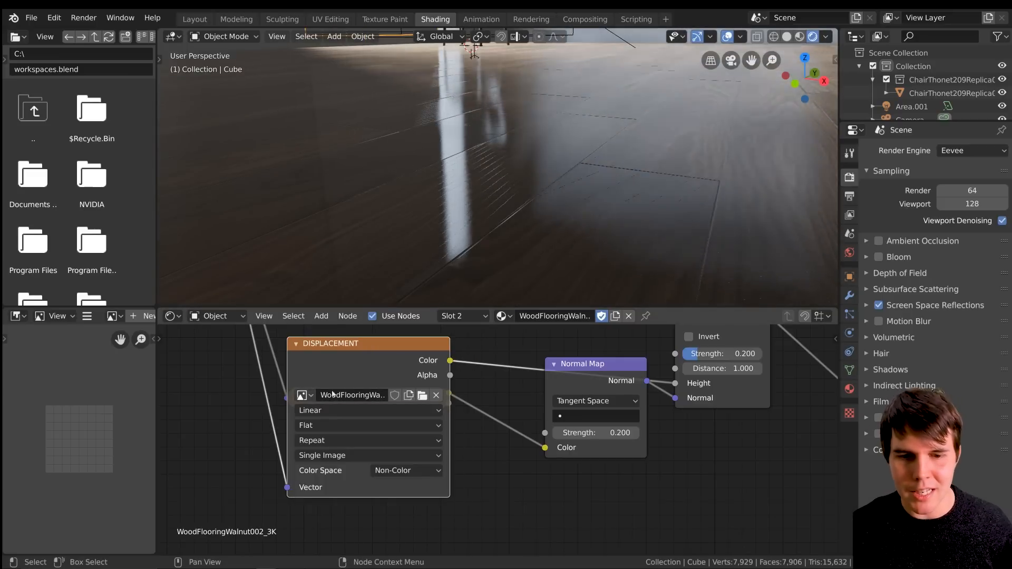
left_click(426, 471)
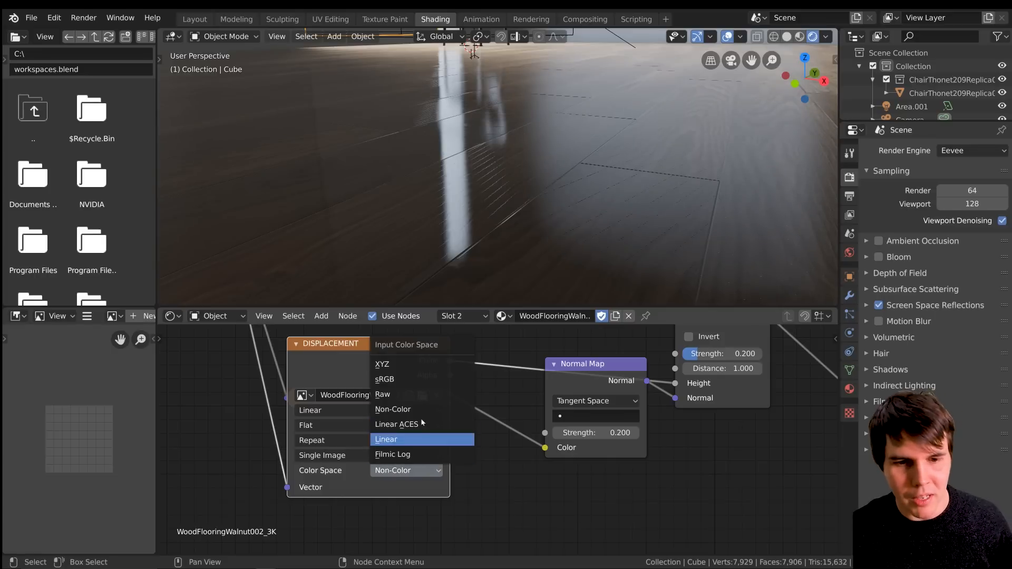
left_click(419, 454)
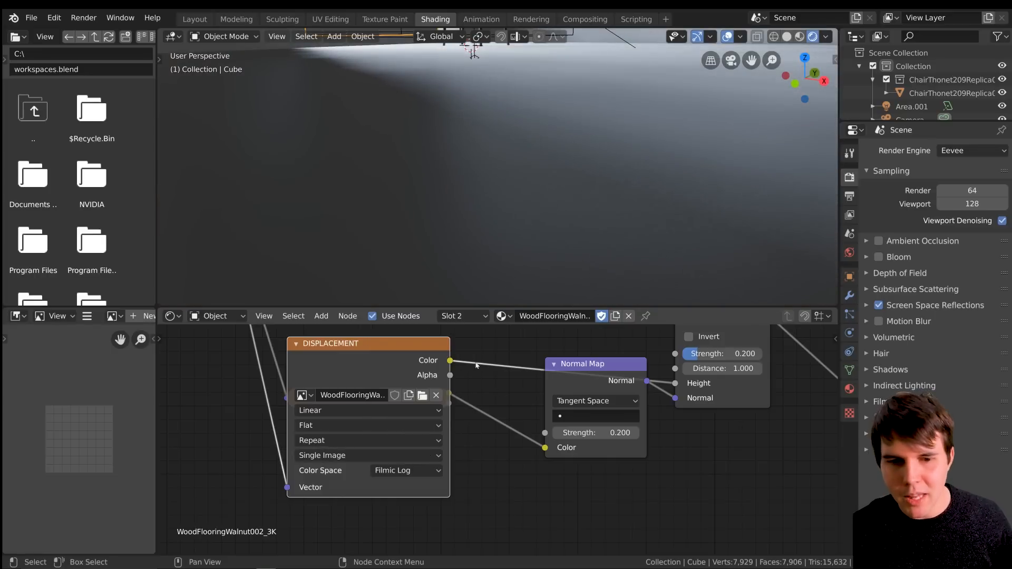
key("h")
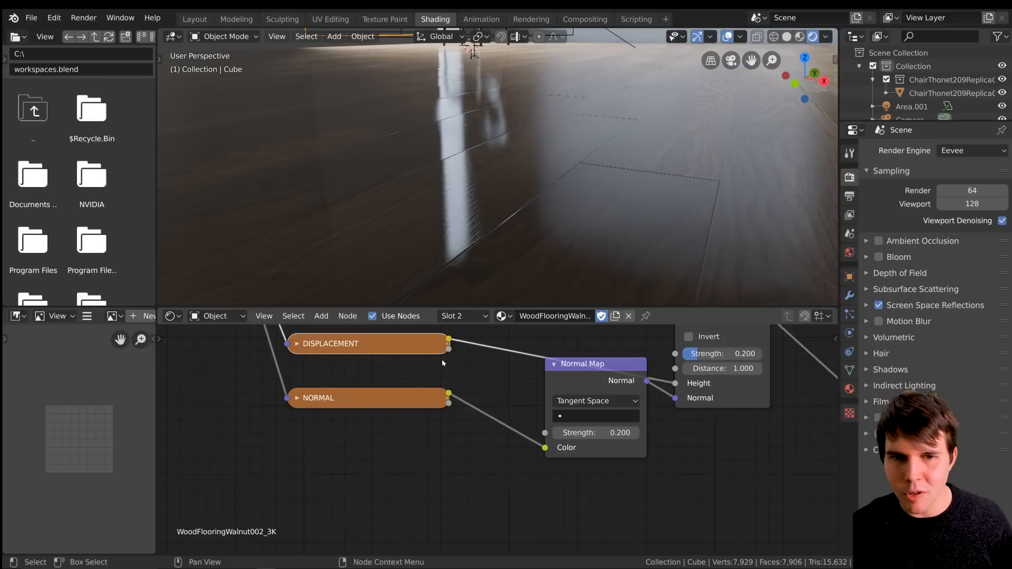
Step: Set the NORMAL texture node's color space to Filmic Log and collapse the node
left_click(297, 398)
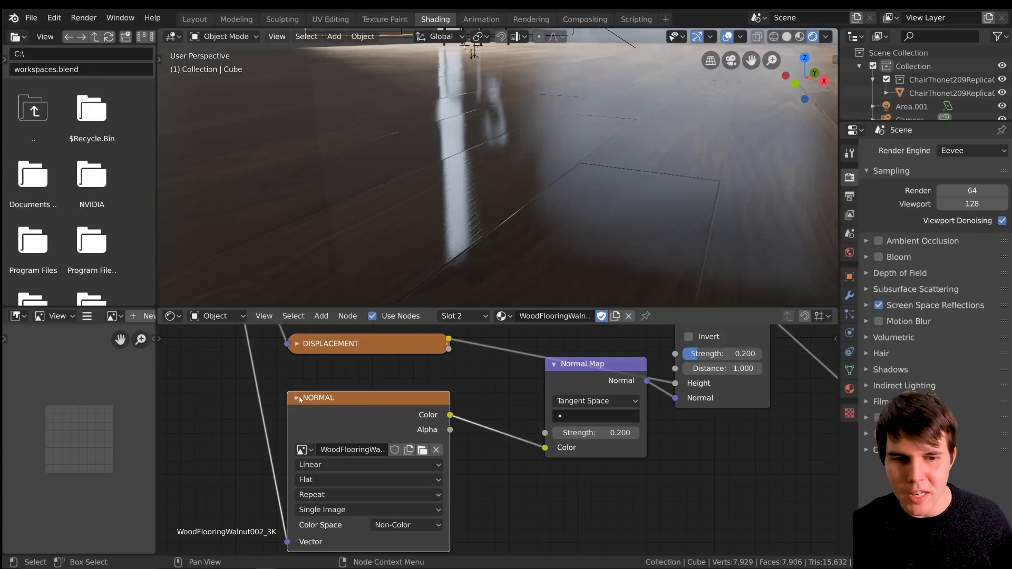
left_click(417, 522)
left_click(406, 508)
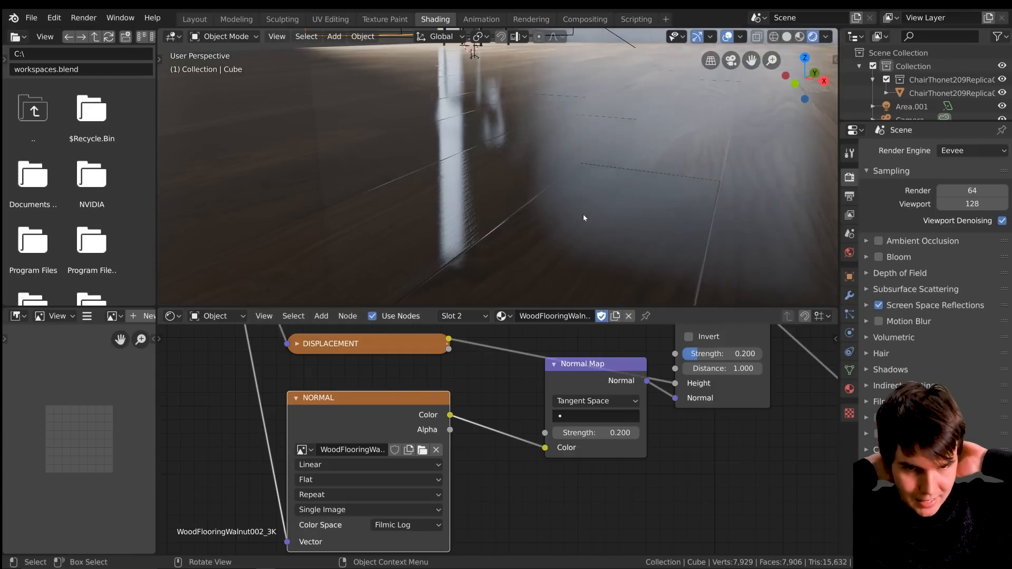
left_click(297, 398)
left_click(295, 399)
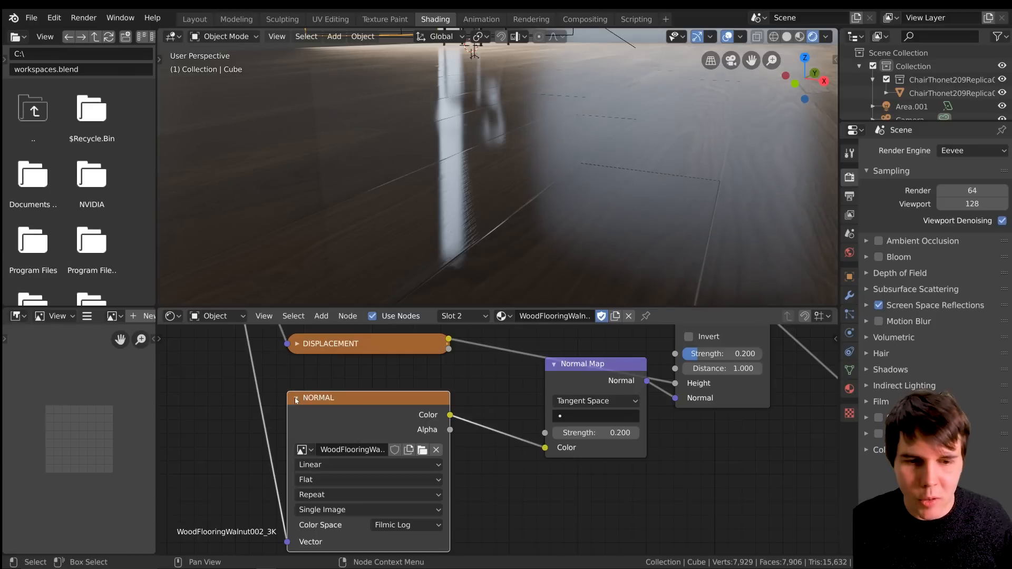
left_click(295, 399)
scroll(421, 384, "down", 7)
middle_click_drag(429, 380, 426, 462)
scroll(433, 447, "up", 1)
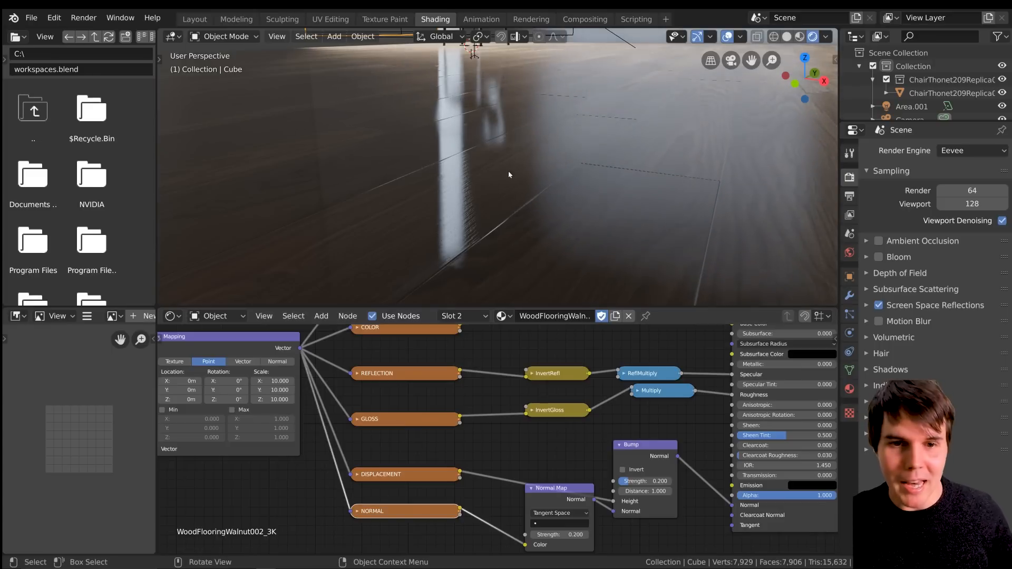
Step: Examine the floor reflections in the layout view from a low angle and through the camera
middle_click_drag(508, 171, 466, 189)
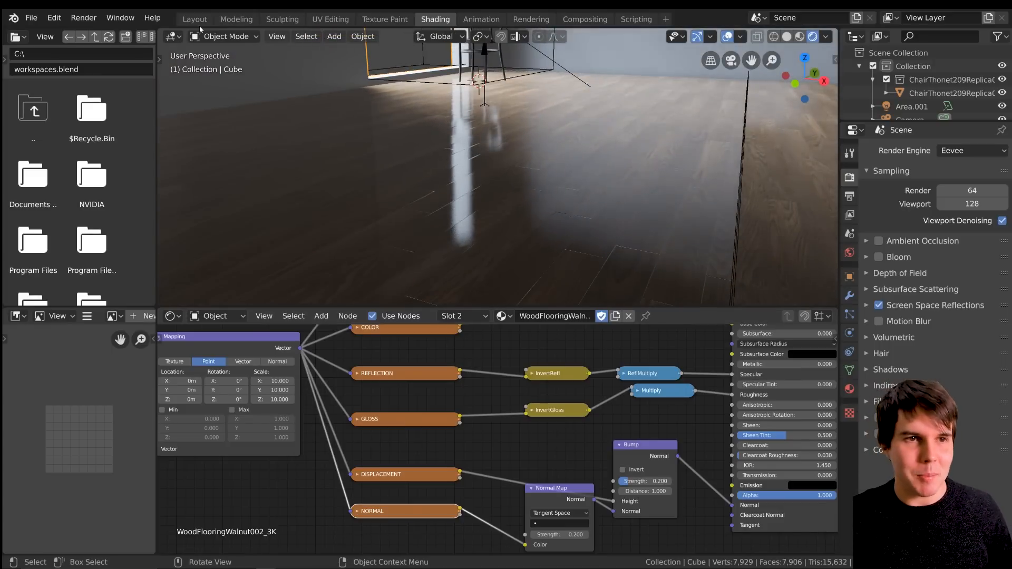
left_click(196, 20)
scroll(503, 302, "down", 4)
scroll(503, 301, "up", 3)
mouse_move(498, 345)
middle_mouse_down("shift")
mouse_move(488, 291)
mouse_move(465, 292)
middle_mouse_up("shift")
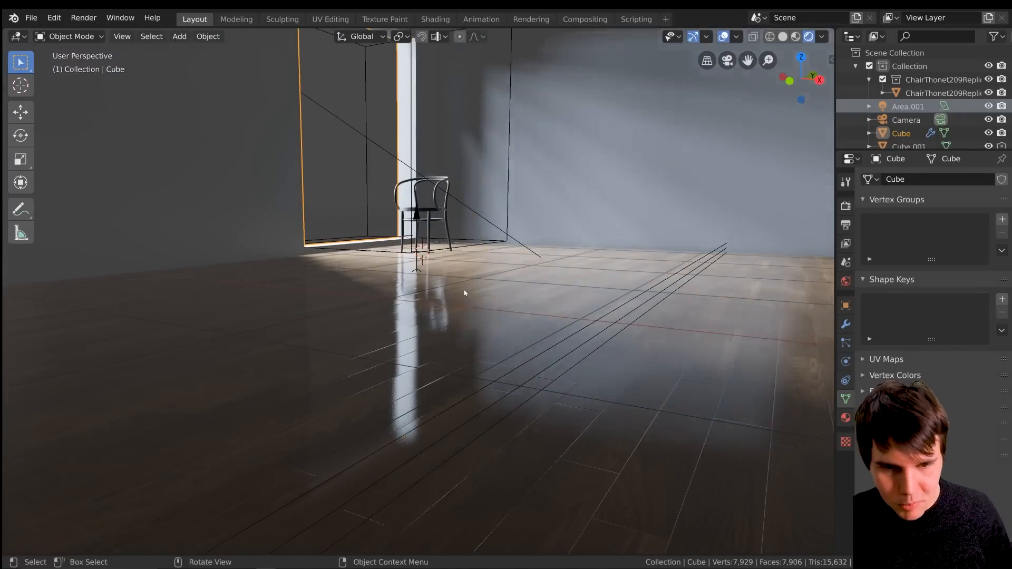
key("KP_0")
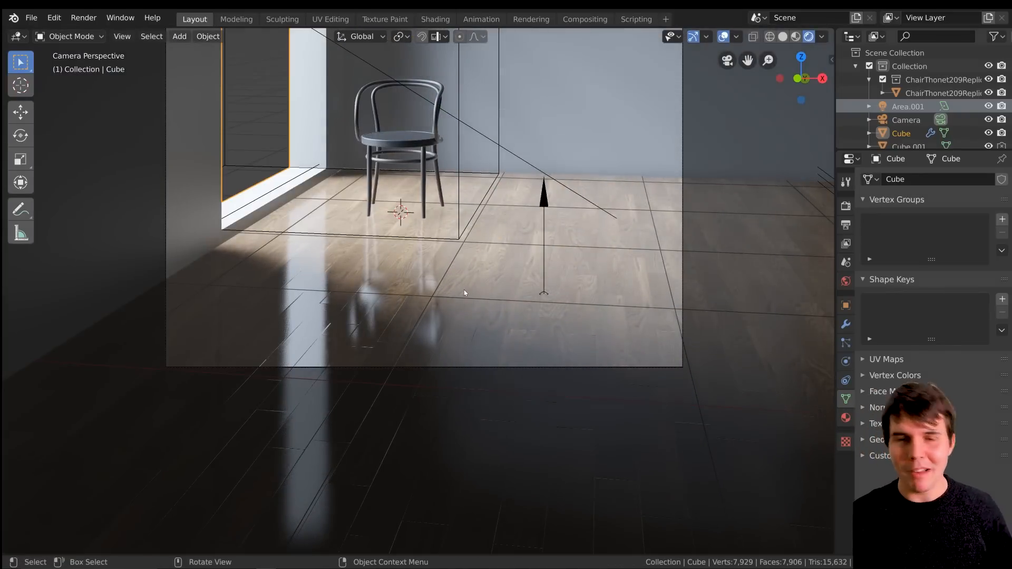
scroll(464, 292, "down", 1)
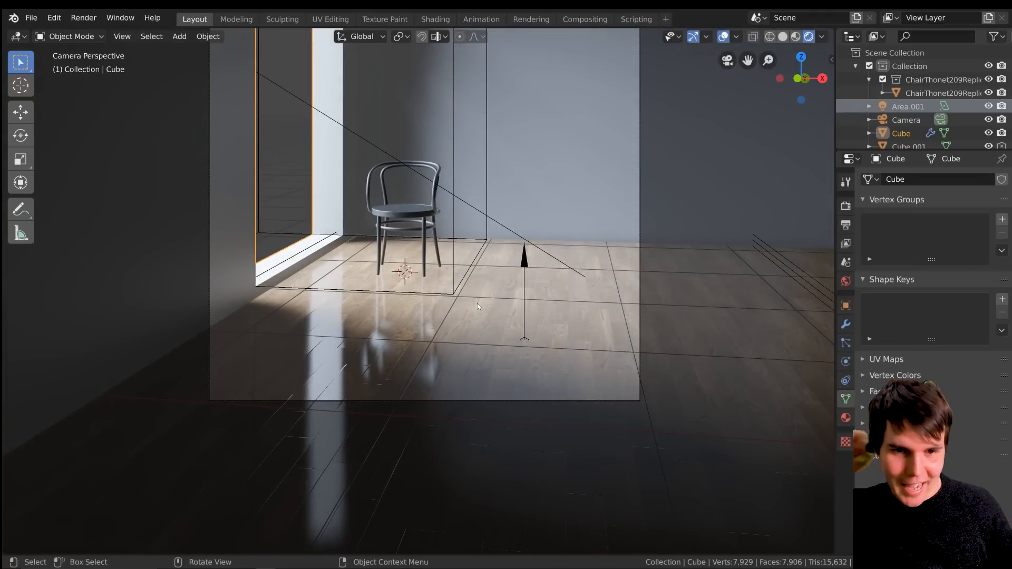
Step: Examine the room's floor and lighting from inside, through the camera and from outside the box
middle_click_drag(476, 302, 461, 269)
scroll(463, 273, "up", 2)
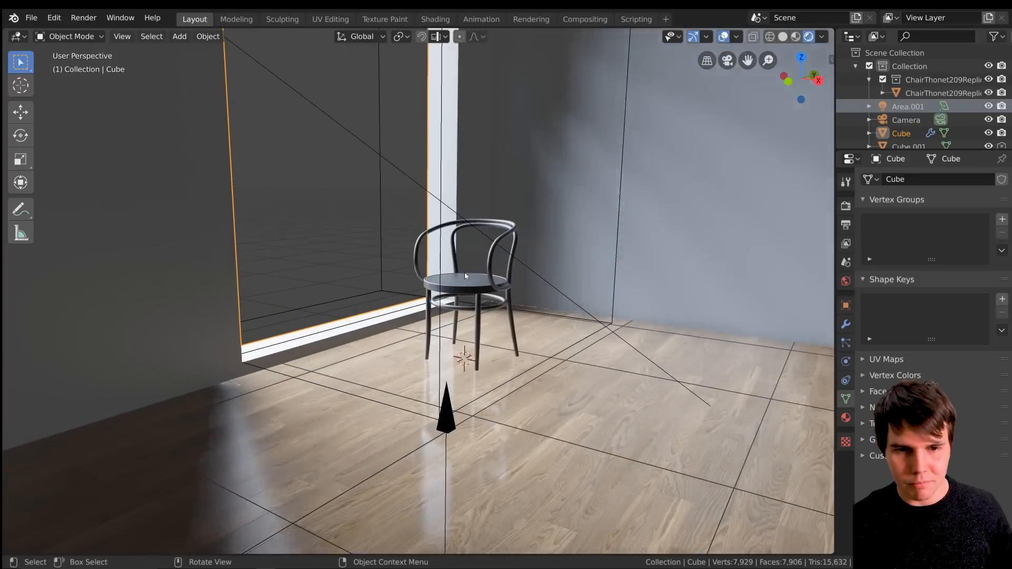
key("KP_0")
scroll(464, 273, "down", 3)
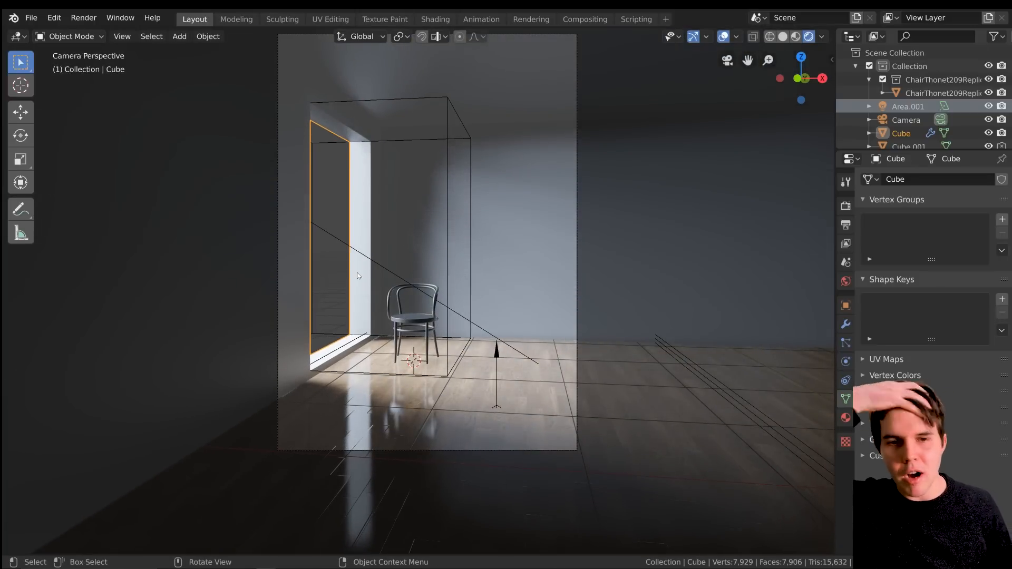
middle_click_drag(358, 272, 395, 292)
scroll(365, 275, "down", 3)
scroll(384, 282, "down", 3)
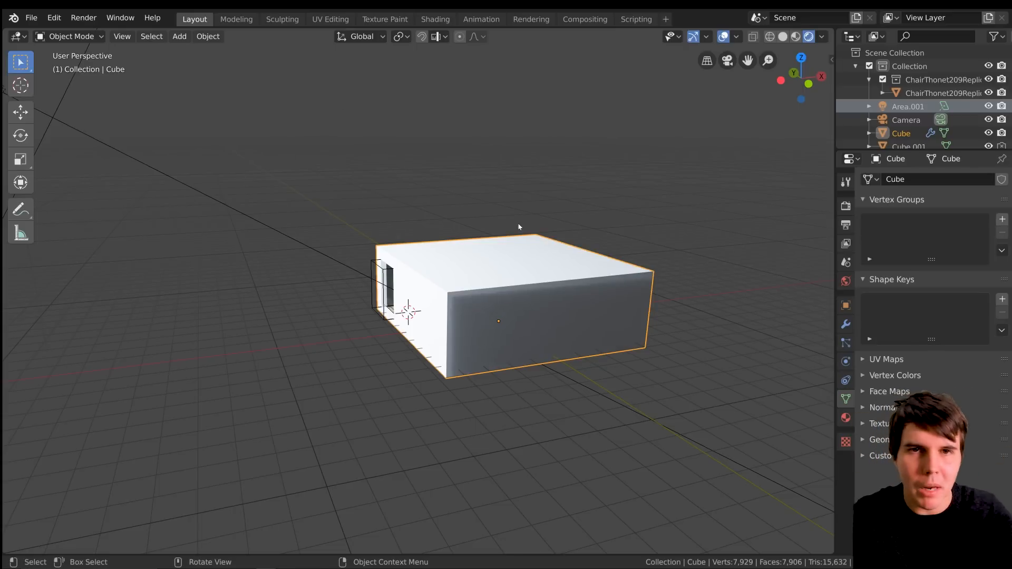
key("KP_0")
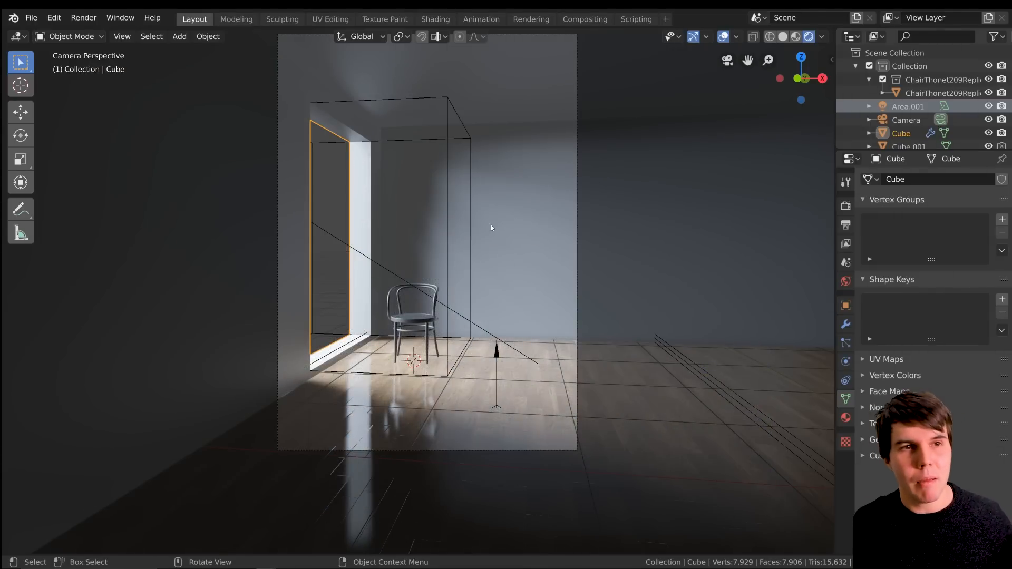
middle_click_drag(473, 309, 474, 310)
scroll(474, 309, "down", 3)
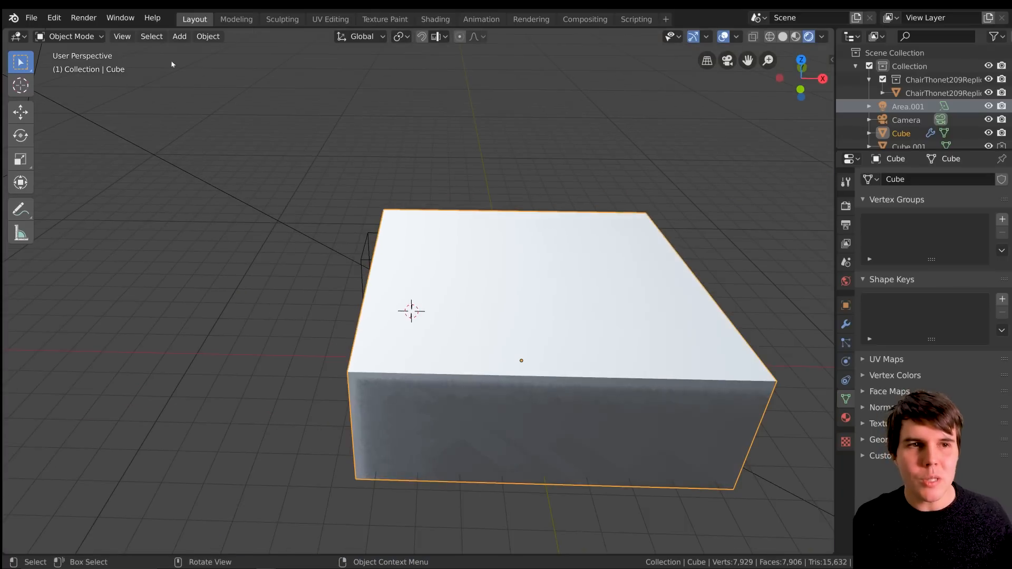
left_click(29, 21)
mouse_move(116, 198)
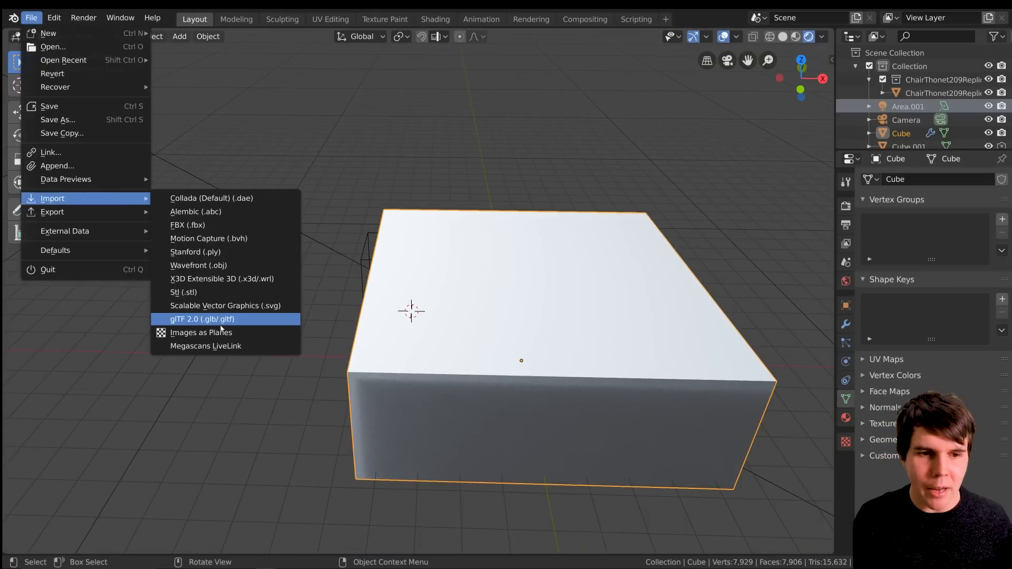
scroll(370, 177, "down", 4)
middle_click_drag(403, 173, 379, 214)
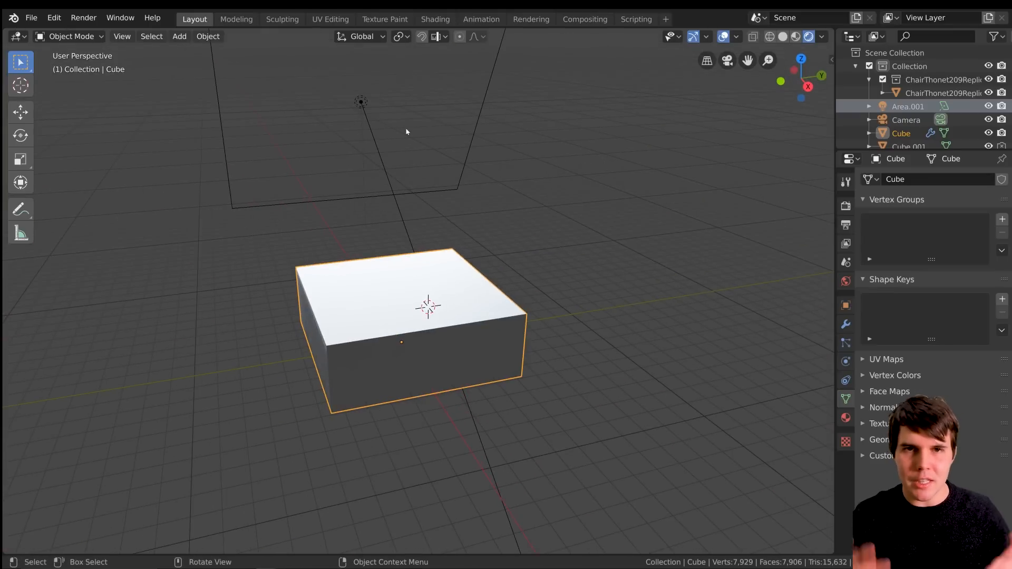
mouse_move(406, 131)
middle_mouse_down()
mouse_move(475, 131)
mouse_move(458, 205)
middle_mouse_up()
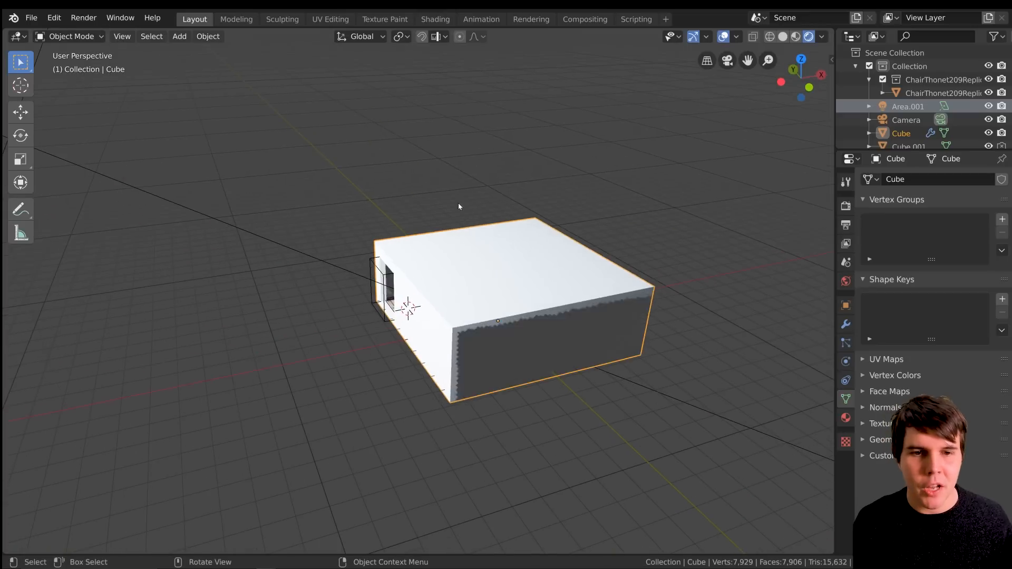
scroll(357, 343, "down", 3)
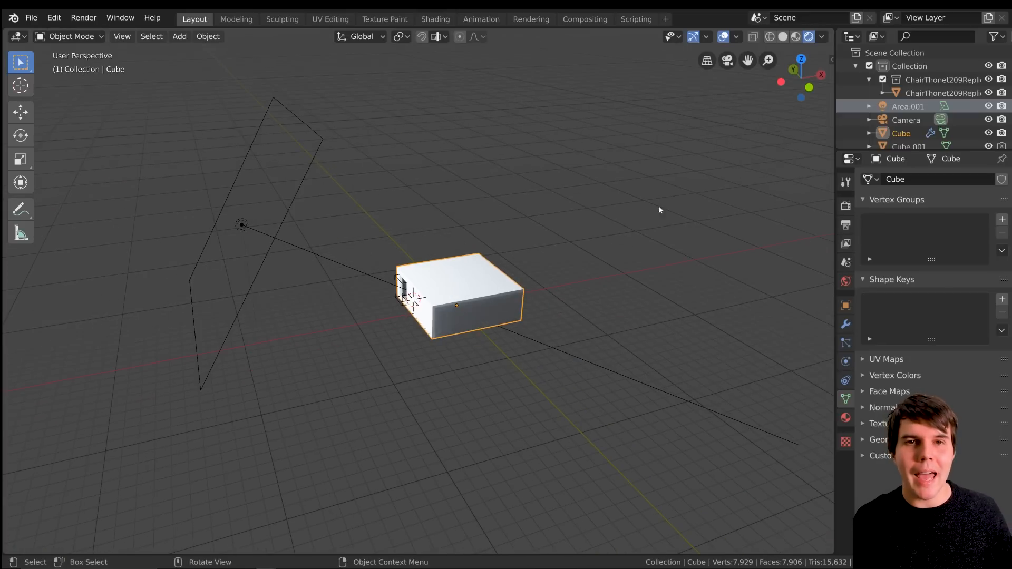
Step: Add a cylinder mesh at the 3D cursor with Cap Fill Type set to Nothing
middle_click_drag(515, 204, 496, 170)
scroll(504, 204, "up", 1)
scroll(501, 195, "down", 1)
scroll(498, 187, "down", 1)
key("shift+a")
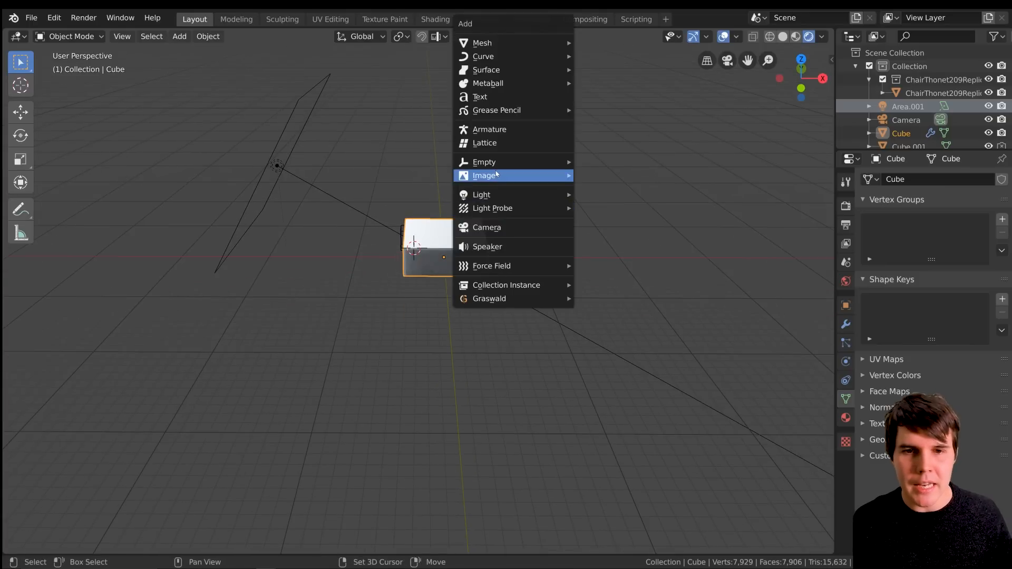
mouse_move(507, 46)
left_click(649, 110)
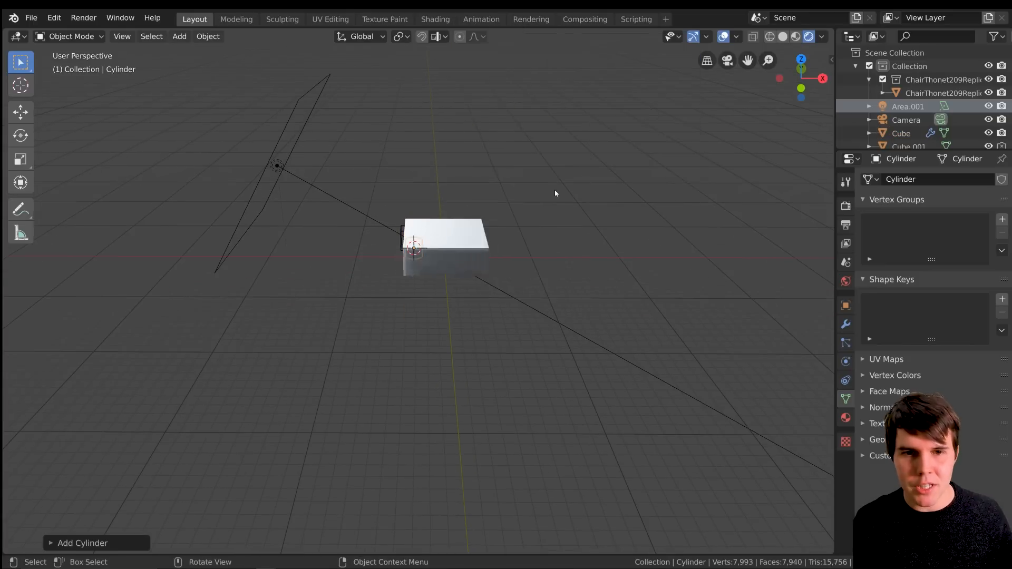
scroll(556, 192, "up", 5)
middle_click_drag(515, 205, 508, 185)
left_click(72, 545)
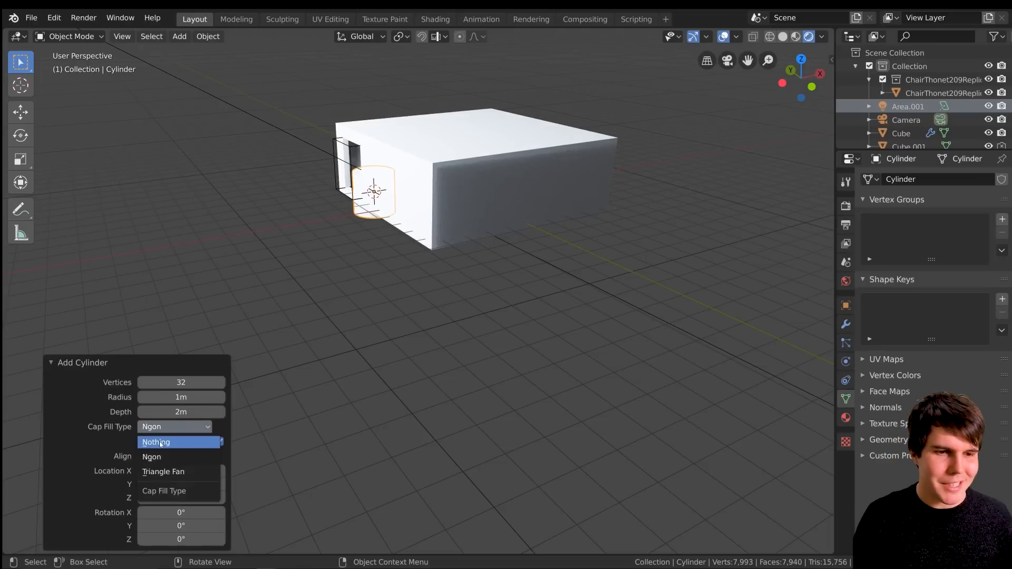
Step: Scale the open cylinder up by 15.131 and again by 2.380 so it surrounds the room and the area light
middle_click_drag(311, 221, 373, 317, "shift")
scroll(373, 318, "up", 6)
middle_click_drag(365, 245, 456, 242)
scroll(464, 276, "down", 8)
key("s")
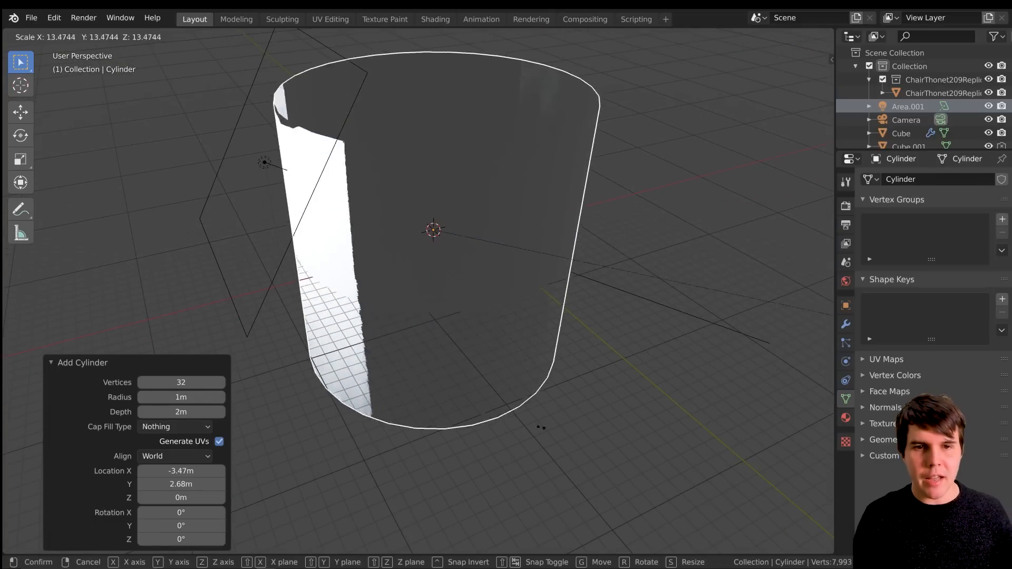
left_click(691, 375)
middle_click_drag(556, 290, 533, 306)
key("s")
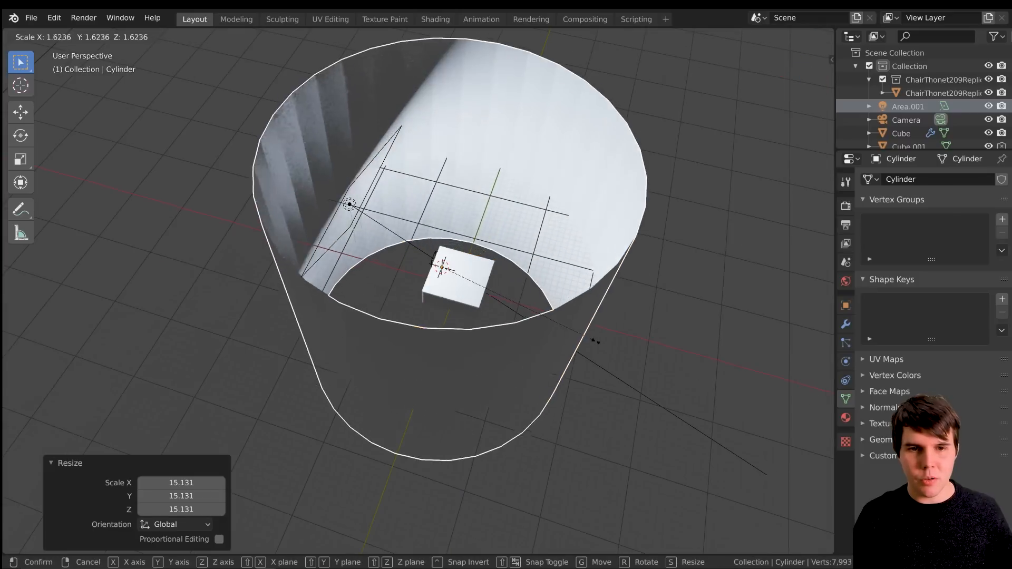
left_click(664, 385)
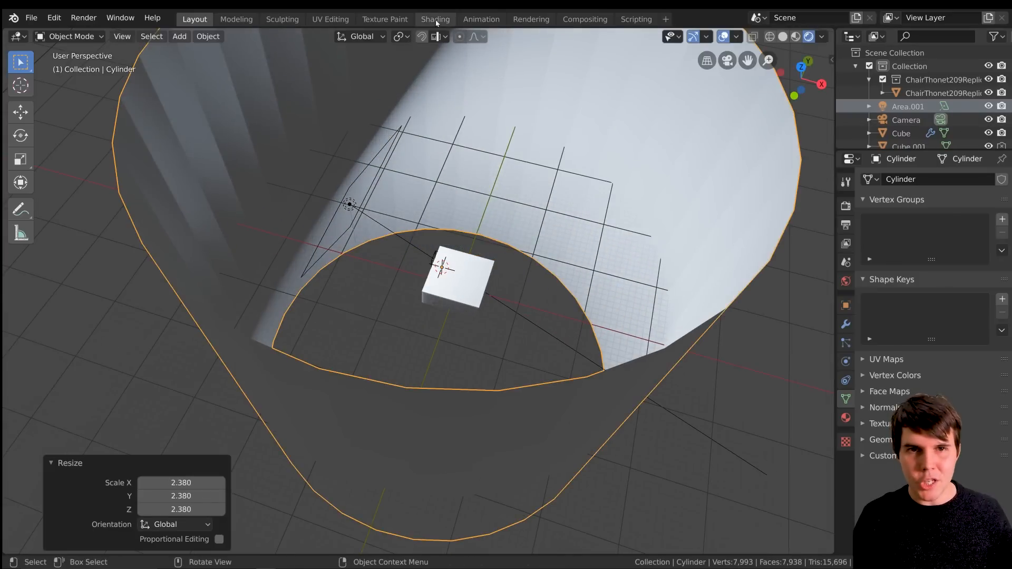
Step: Create a new material for the cylinder in the Shading workspace and delete its default shader node
left_click(436, 24)
mouse_move(510, 113)
middle_mouse_down()
mouse_move(509, 161)
mouse_move(518, 164)
mouse_move(501, 169)
middle_mouse_up()
scroll(518, 164, "down", 15)
scroll(518, 164, "down", 5)
scroll(523, 170, "up", 3)
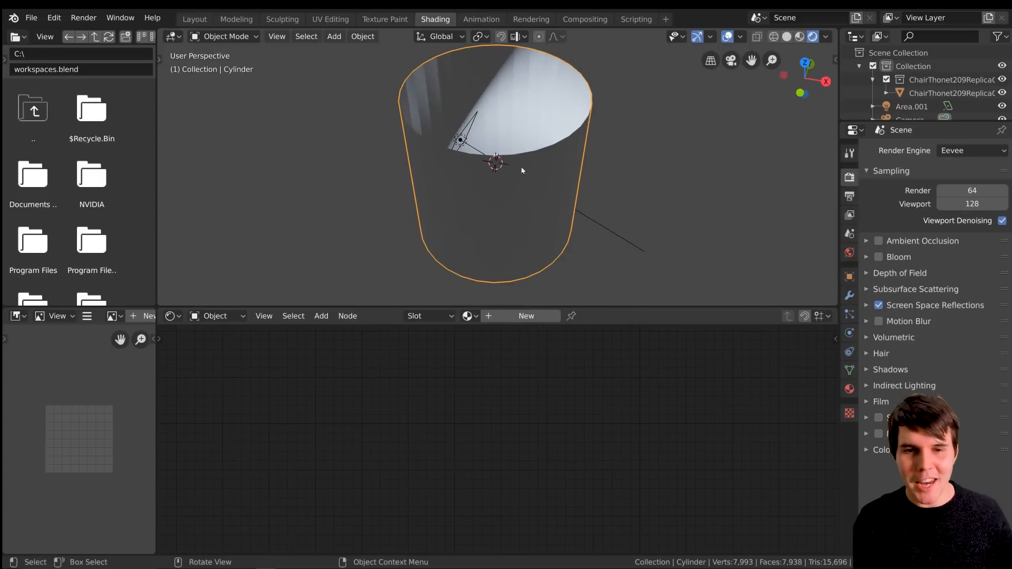
left_click(538, 318)
middle_click_drag(649, 398, 505, 448)
scroll(503, 447, "down", 5)
left_click(526, 389)
key("x")
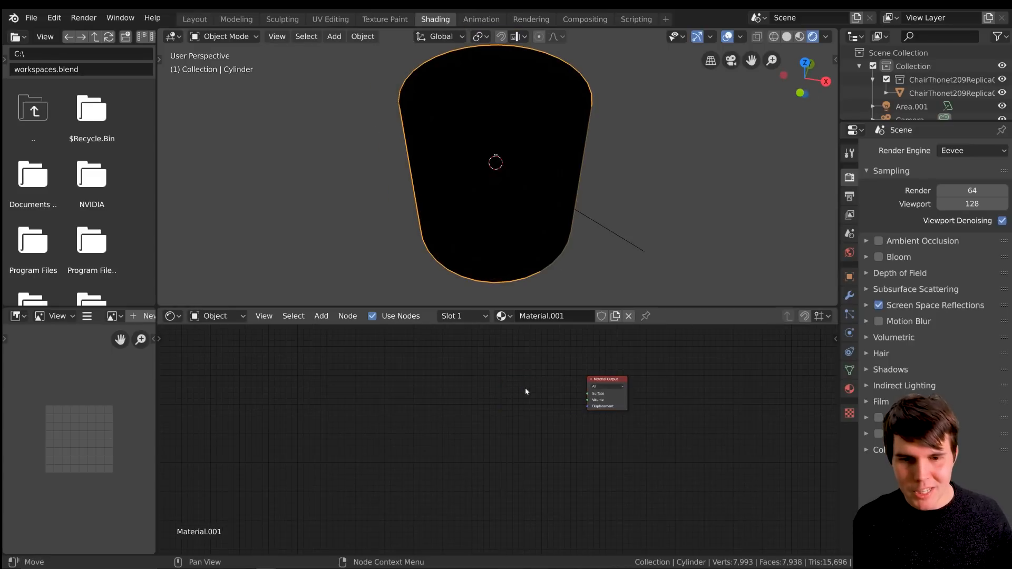
Step: Add an Emission shader and connect it to the Material Output's Surface input
key("shift+a")
mouse_move(632, 423)
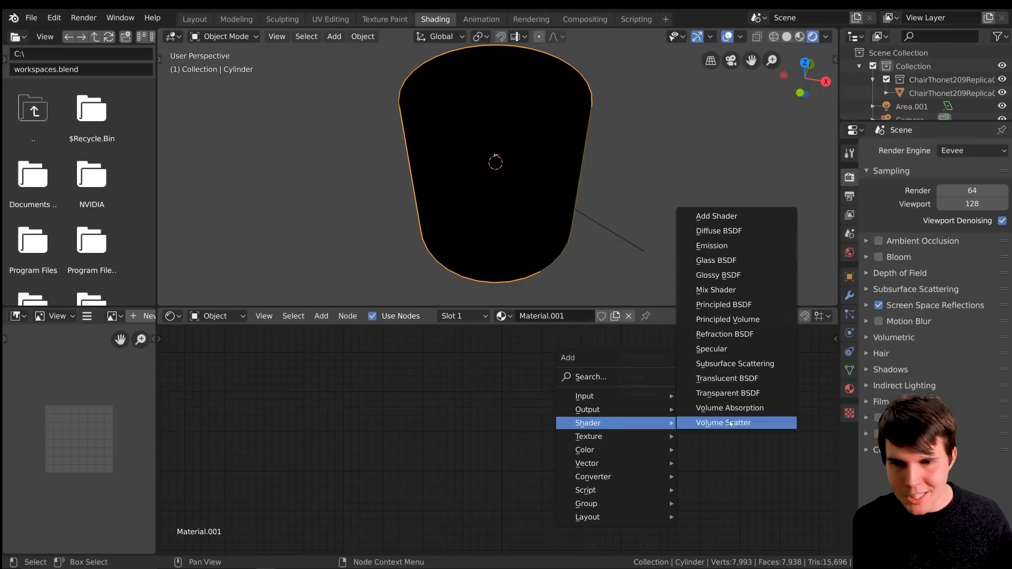
left_click(747, 249)
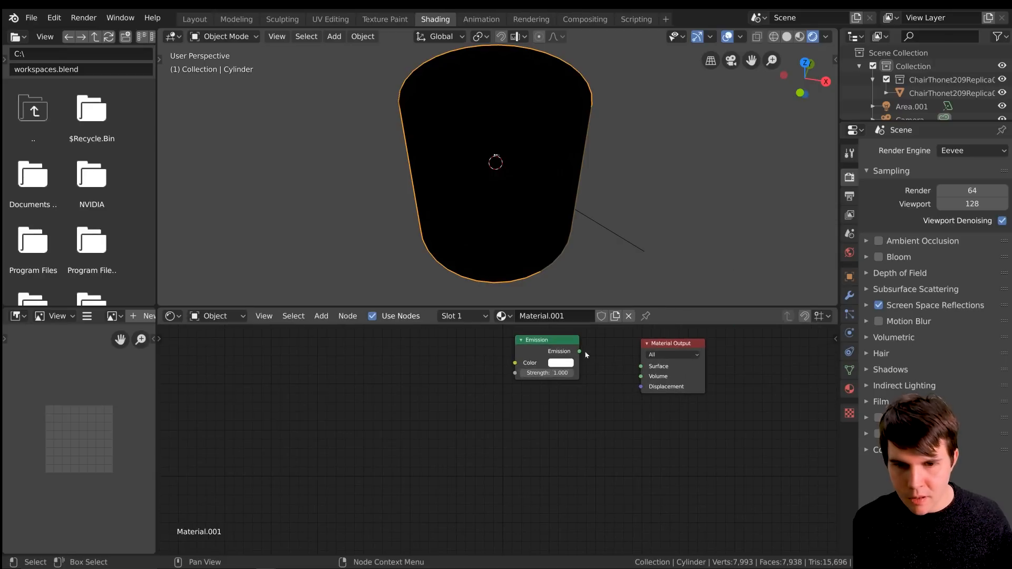
left_click_drag(597, 361, 640, 366)
Step: Add an Image Texture node and load TexturesCom_LandscapeCity0099_1_XL-raw.tiff from the Downloads folder
scroll(397, 386, "up", 2)
key("shift+a")
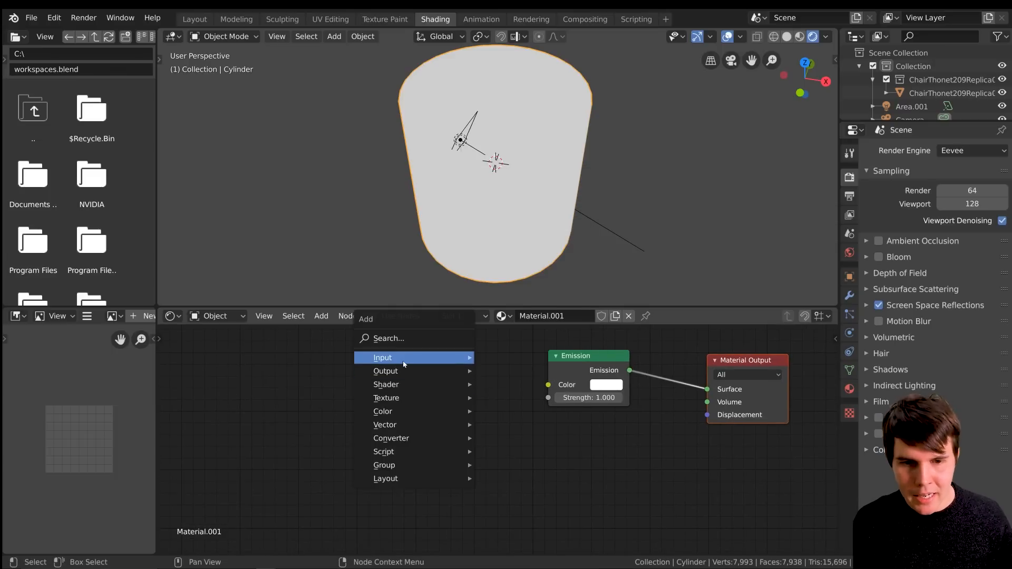
mouse_move(417, 357)
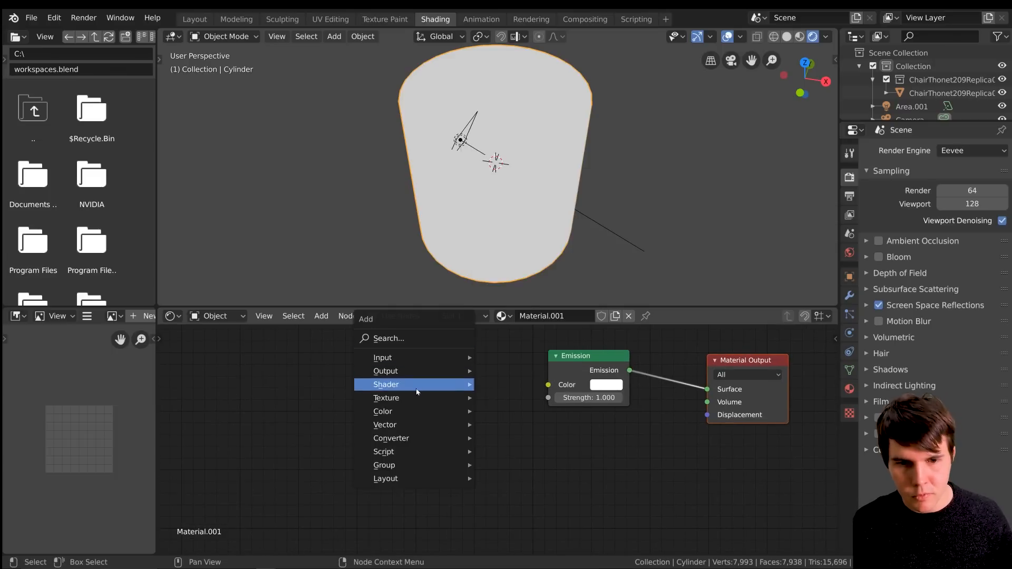
mouse_move(406, 398)
left_click(532, 295)
left_click(416, 367)
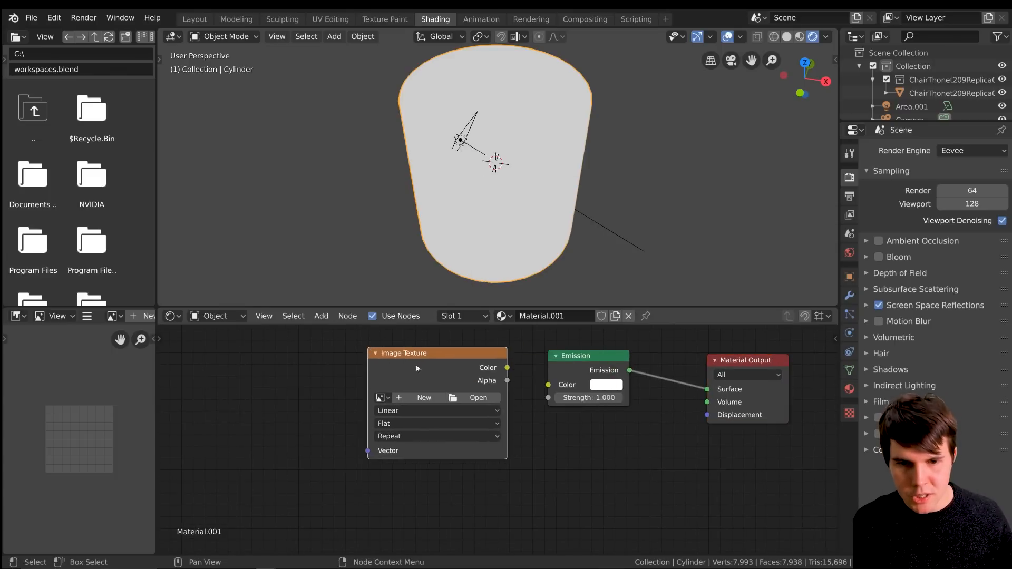
left_click(474, 398)
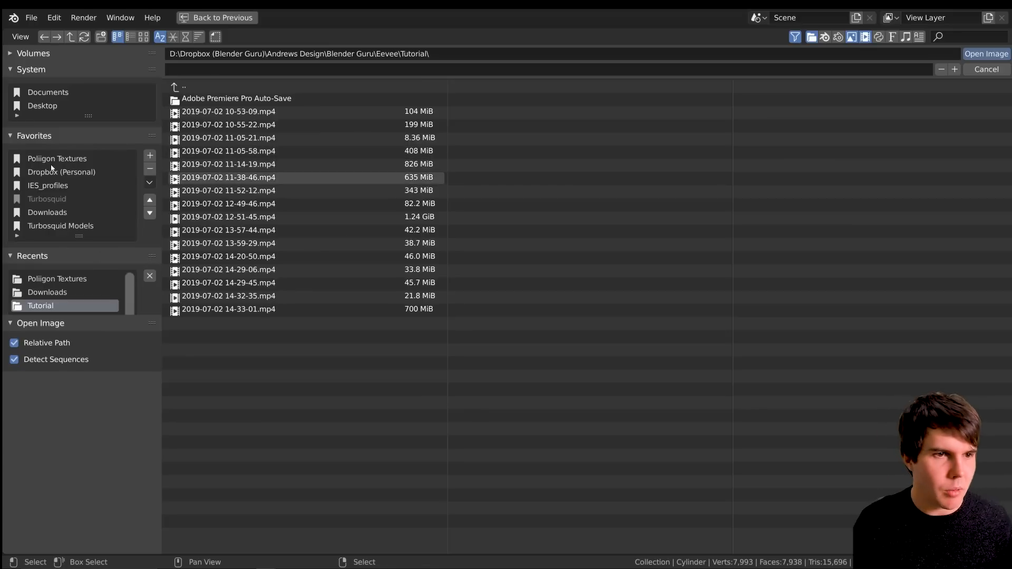
left_click(56, 214)
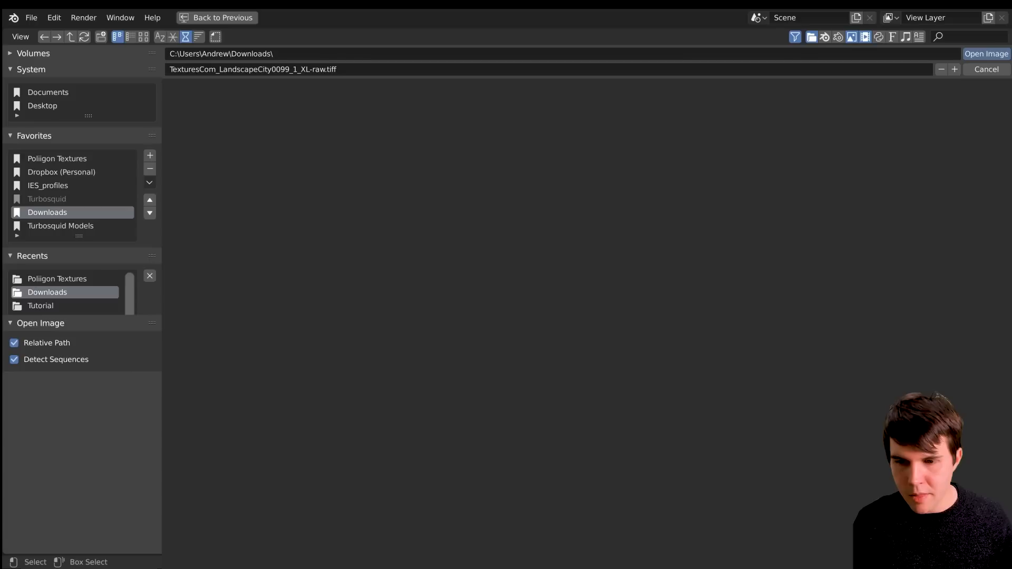
left_click(984, 57)
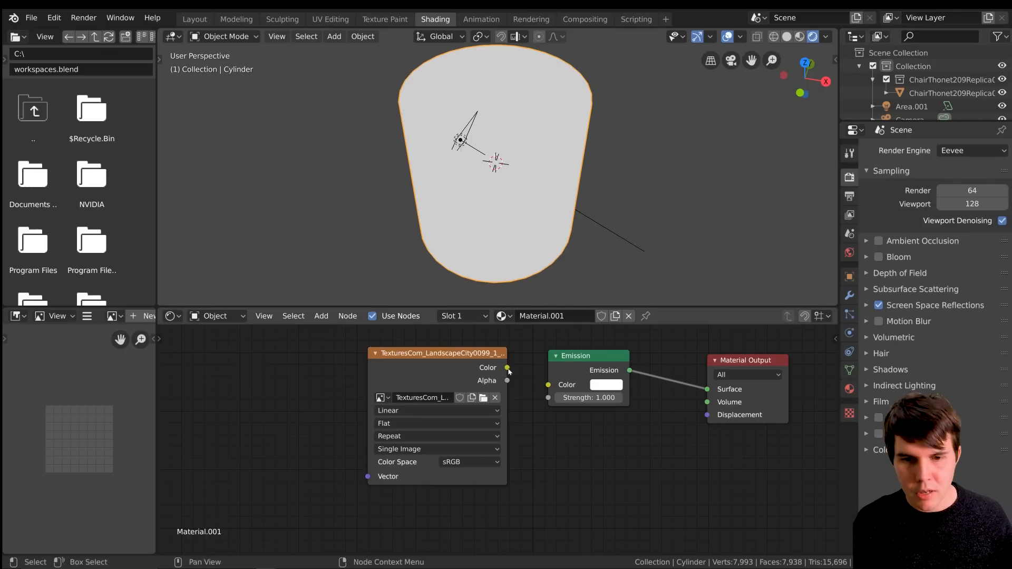
Step: Connect the city image's Color to the Emission shader's Color and inspect the image on the cylinder
left_click_drag(555, 394, 559, 385)
middle_click_drag(515, 143, 541, 211)
scroll(564, 158, "down", 6)
middle_click_drag(564, 158, 579, 205)
scroll(577, 205, "up", 3)
middle_click_drag(466, 358, 518, 323)
mouse_move(566, 235)
middle_mouse_down()
mouse_move(536, 234)
mouse_move(570, 235)
middle_mouse_up()
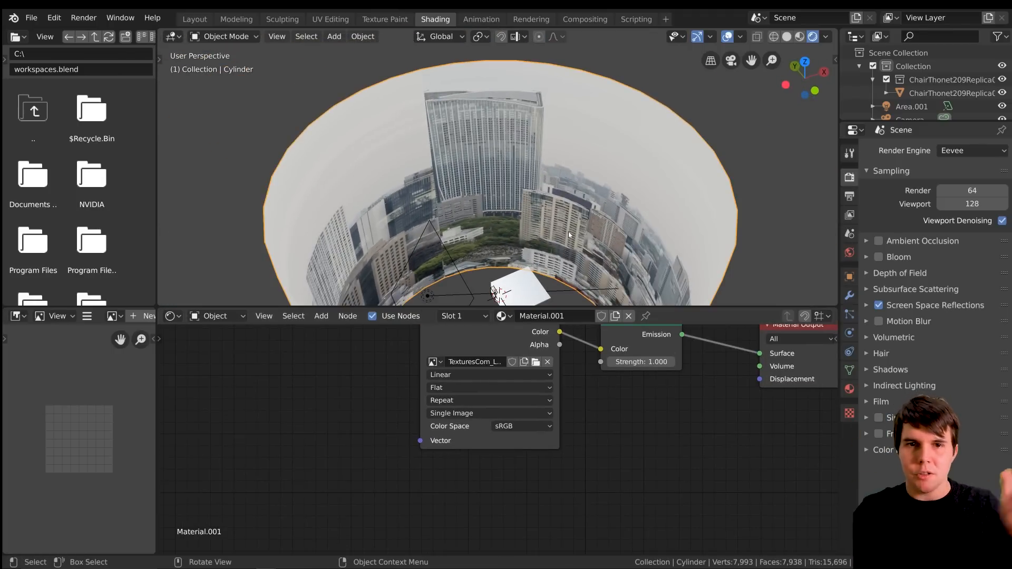
middle_click_drag(569, 235, 532, 244)
scroll(533, 244, "down", 4)
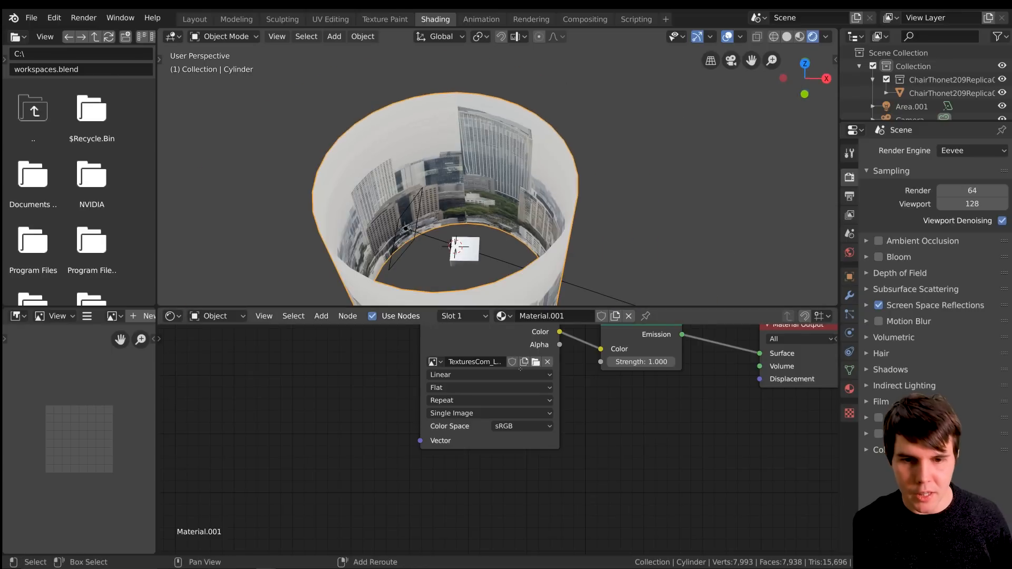
middle_click_drag(527, 389, 546, 425)
scroll(547, 425, "down", 1)
Step: Look up the Node Wrangler add-on in the preferences to check that it is enabled
left_click(55, 18)
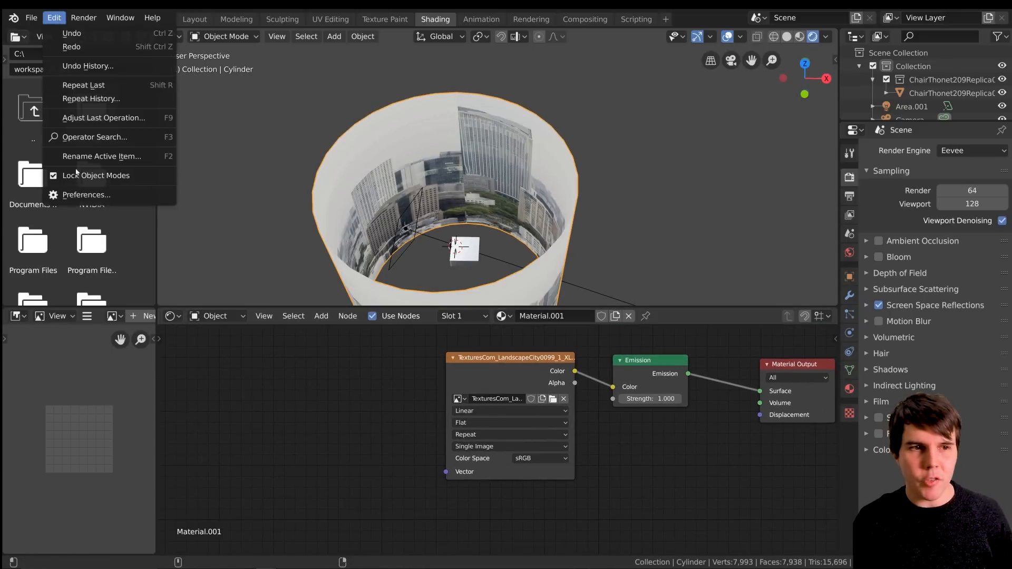
left_click(80, 195)
left_click(46, 155)
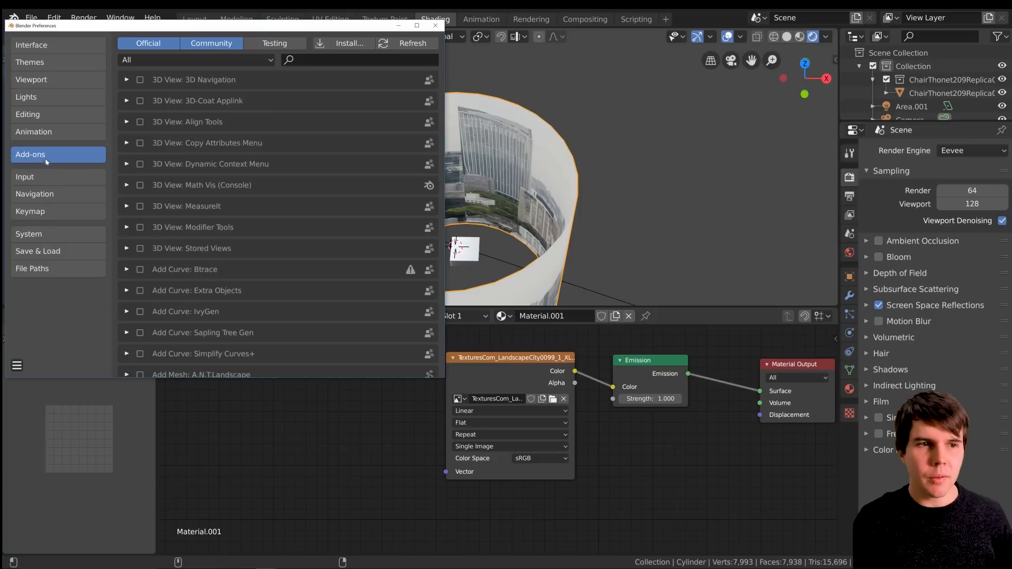
type("node")
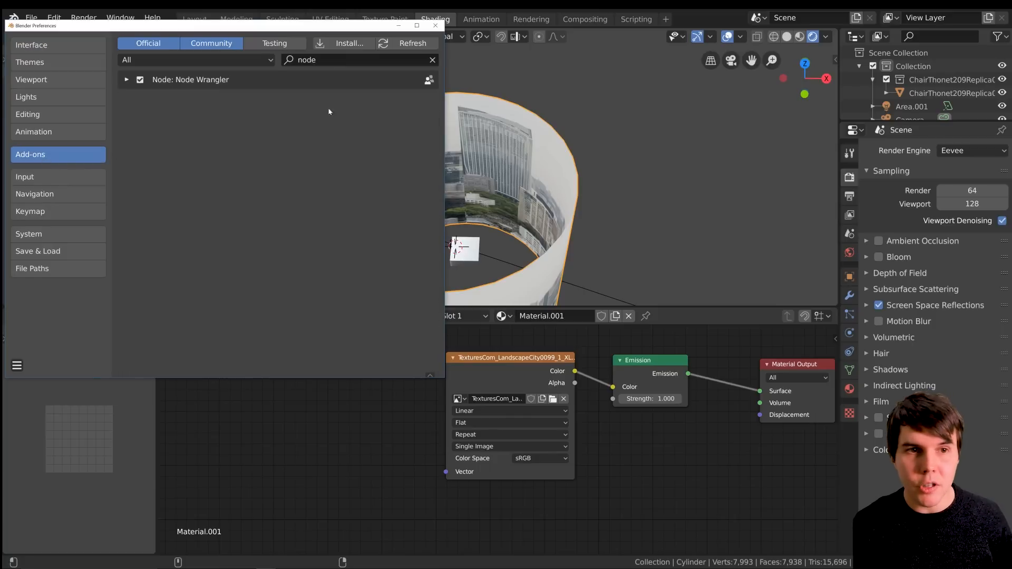
left_click(436, 27)
Step: Add Texture Coordinate and Mapping nodes to the city image texture using Node Wrangler's texture setup
scroll(478, 379, "down", 1)
left_click_drag(498, 377, 486, 384)
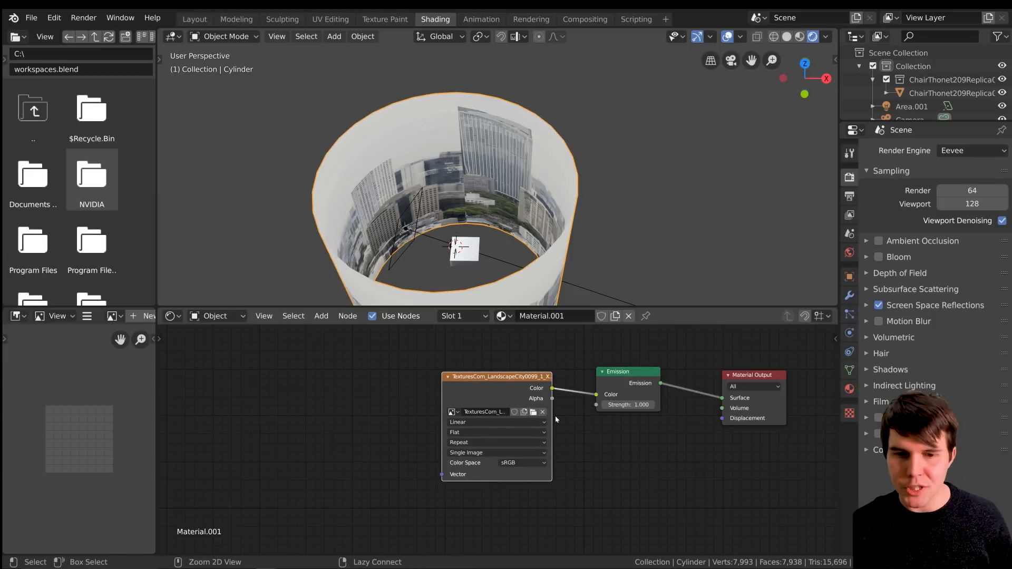
key("ctrl+t")
middle_click_drag(334, 469, 416, 365)
mouse_move(428, 354)
left_mouse_down()
mouse_move(431, 365)
mouse_move(425, 342)
left_mouse_up()
Step: Set the Mapping node's X scale to 2.830 so the city image repeats around the cylinder
scroll(460, 376, "up", 1)
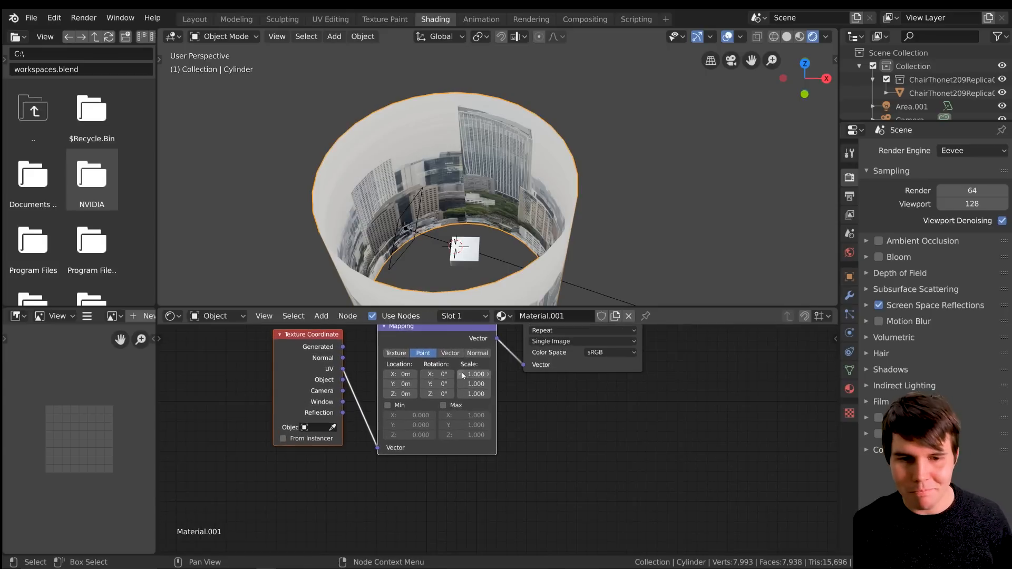
scroll(462, 376, "up", 3)
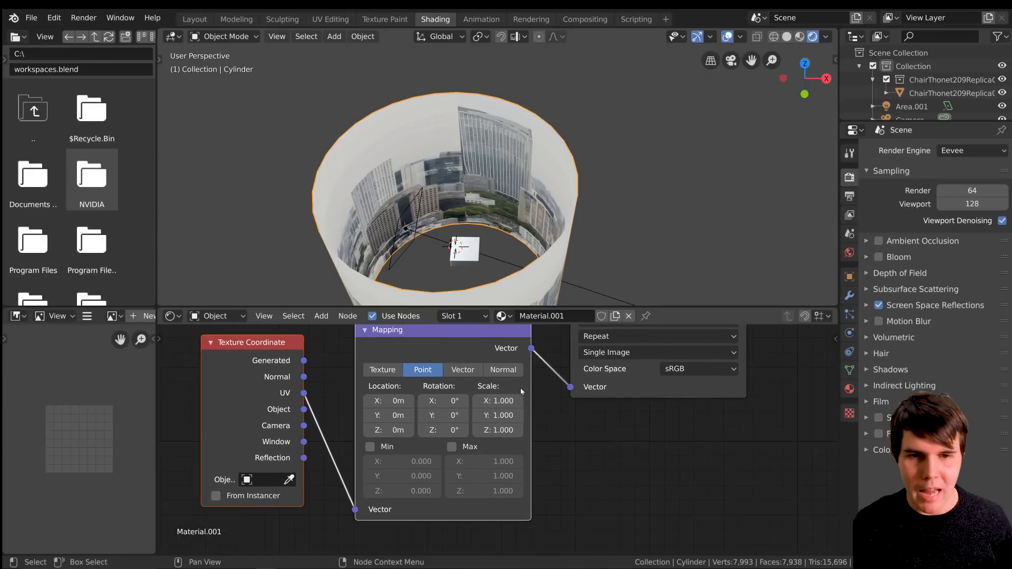
scroll(521, 392, "up", 2)
left_click_drag(498, 401, 572, 401)
middle_click_drag(506, 221, 517, 416)
left_click_drag(497, 402, 523, 402)
scroll(492, 222, "down", 2)
Step: Scale the city cylinder up further around the room and inspect the backdrop behind the window
middle_click_drag(493, 221, 539, 212)
scroll(539, 212, "down", 3)
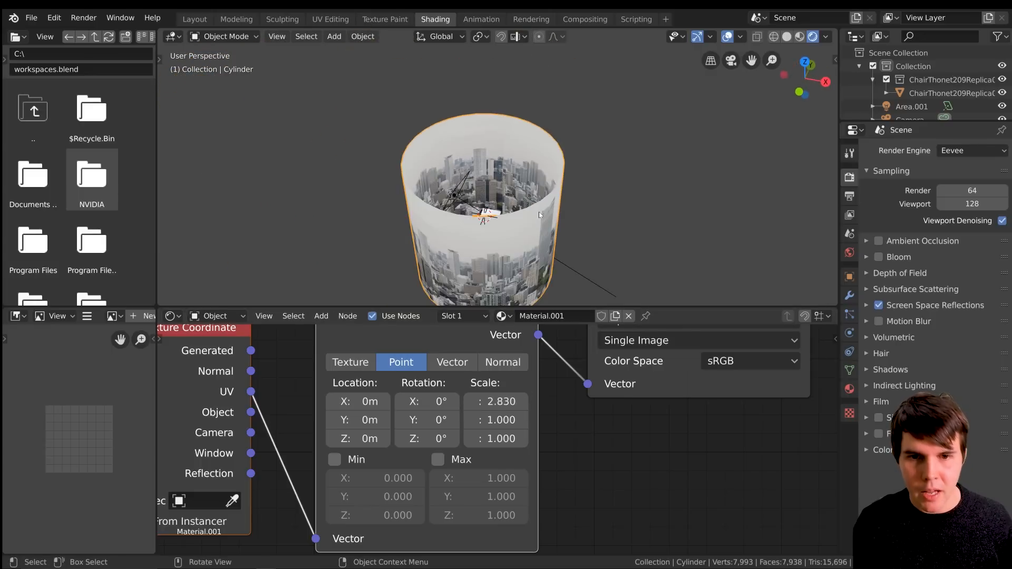
key("s")
left_click(662, 222)
scroll(662, 223, "down", 3)
middle_click_drag(655, 225, 687, 223)
scroll(651, 220, "up", 6)
scroll(664, 208, "down", 6)
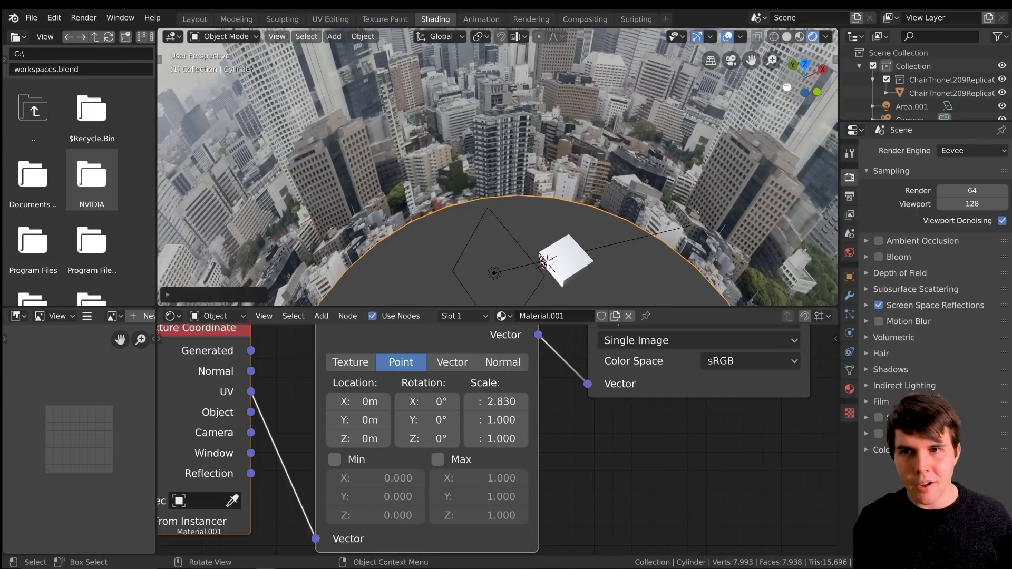
Step: Return to the Layout workspace and lower the city cylinder 15 m along the global Z axis
left_click(208, 22)
scroll(464, 211, "down", 3)
mouse_move(464, 211)
middle_mouse_down()
mouse_move(454, 176)
mouse_move(482, 291)
middle_mouse_up()
scroll(454, 177, "up", 2)
scroll(481, 291, "up", 6)
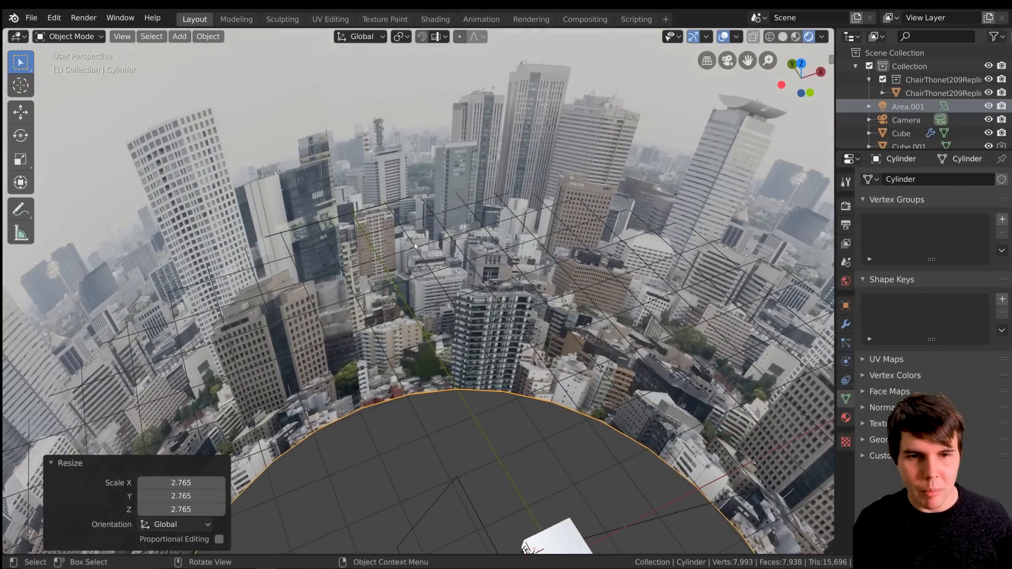
scroll(422, 301, "down", 2)
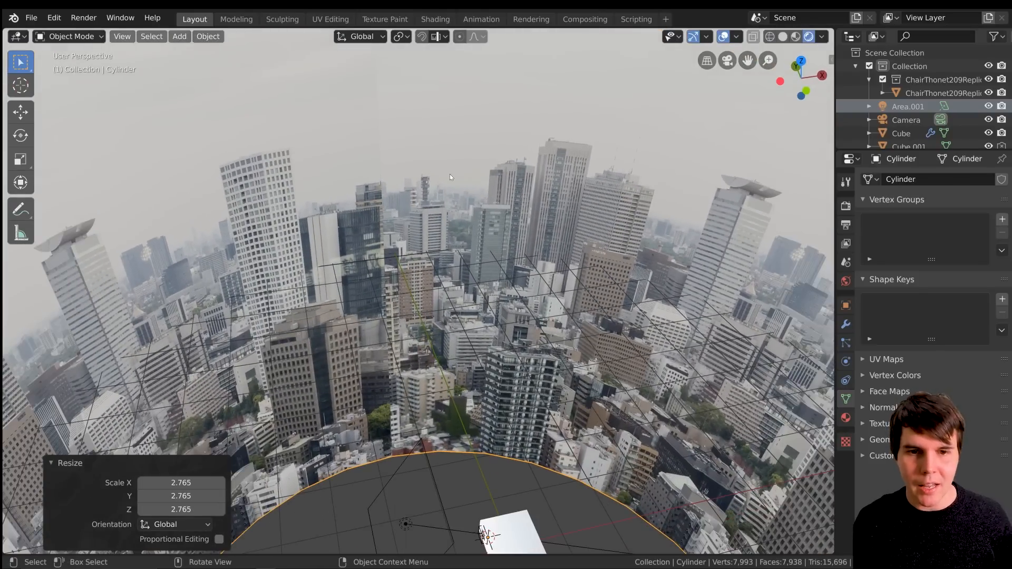
key("g")
key("z")
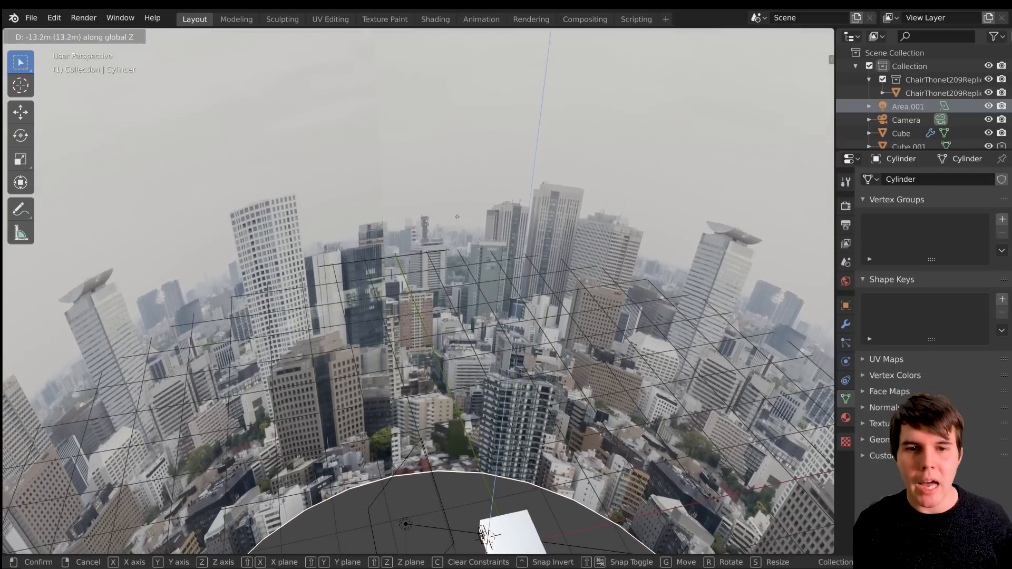
left_click(458, 219)
Step: Lower the city cylinder a further 5.06 m along Z to bring the skyline nearer the room's level
scroll(464, 221, "up", 2)
scroll(485, 221, "down", 2)
scroll(501, 221, "up", 3)
key("g")
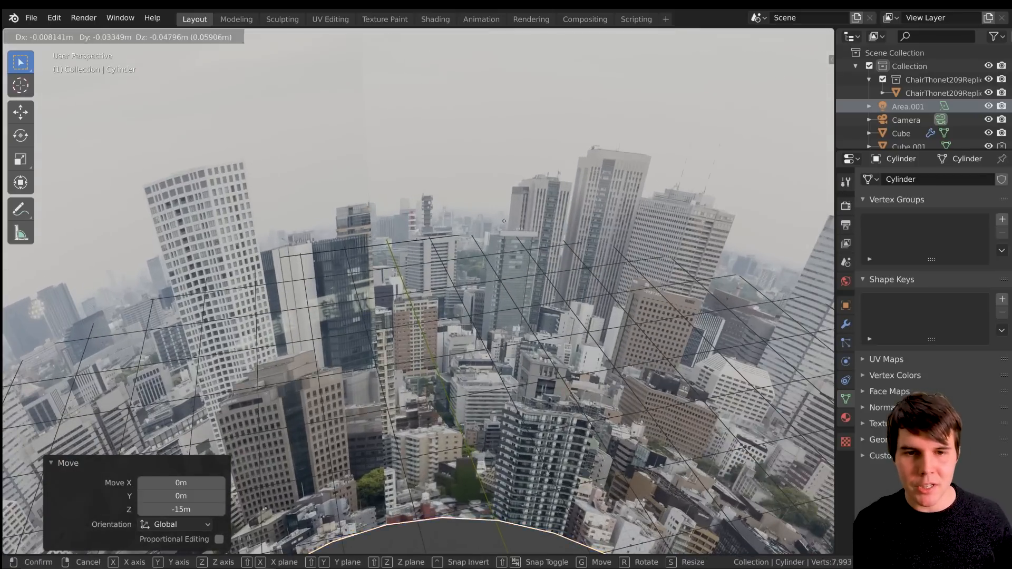
key("z")
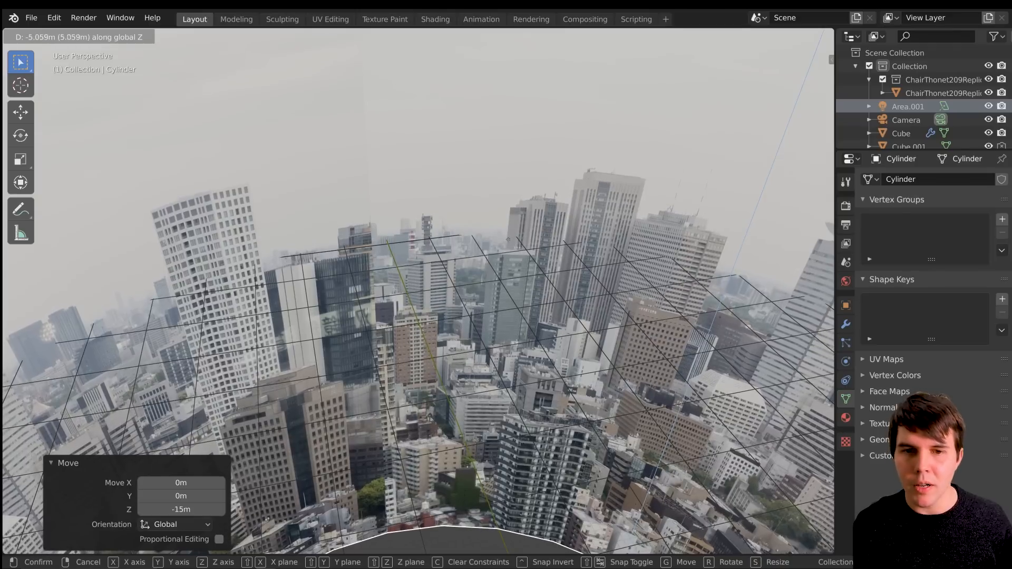
left_click(508, 239)
Step: Raise the camera's clip end distance so the distant city cylinder can show through the window
key("KP_0")
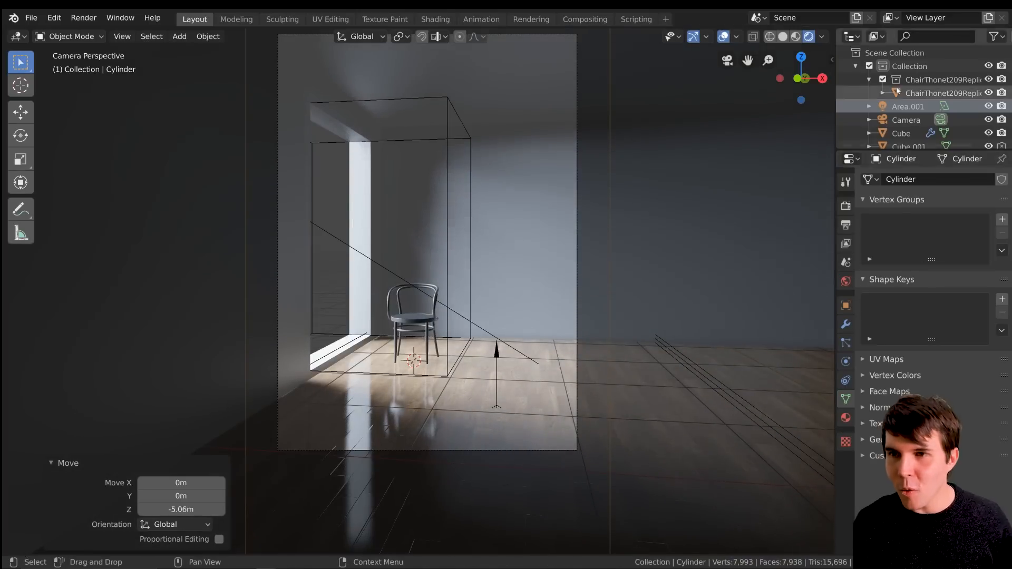
left_click(906, 121)
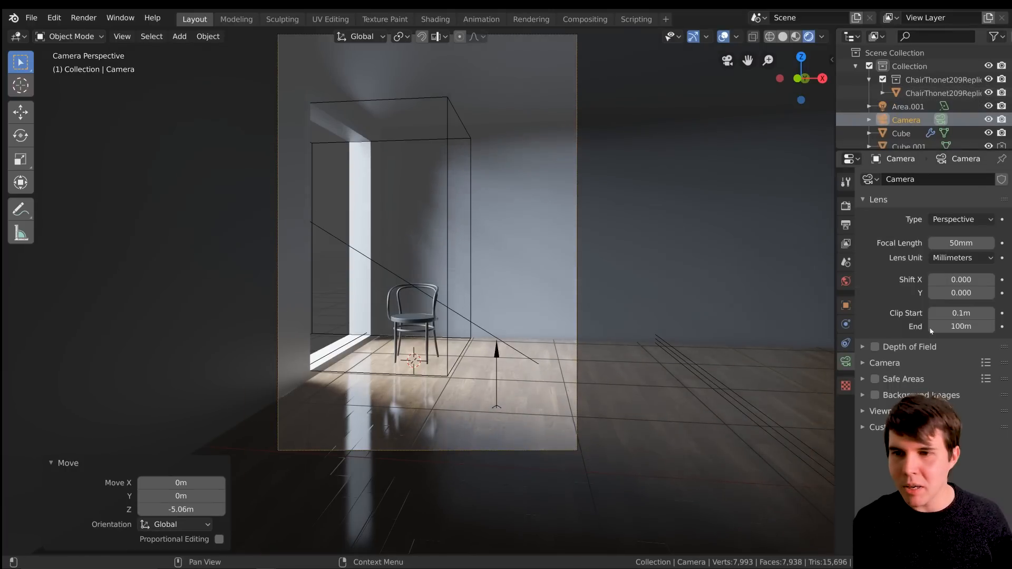
left_click_drag(960, 326, 989, 326)
Step: Raise the city cylinder 46.9 m along Z and check its height against the room
left_click(337, 191)
middle_click_drag(422, 158, 415, 234)
scroll(415, 234, "down", 4)
scroll(415, 230, "up", 2)
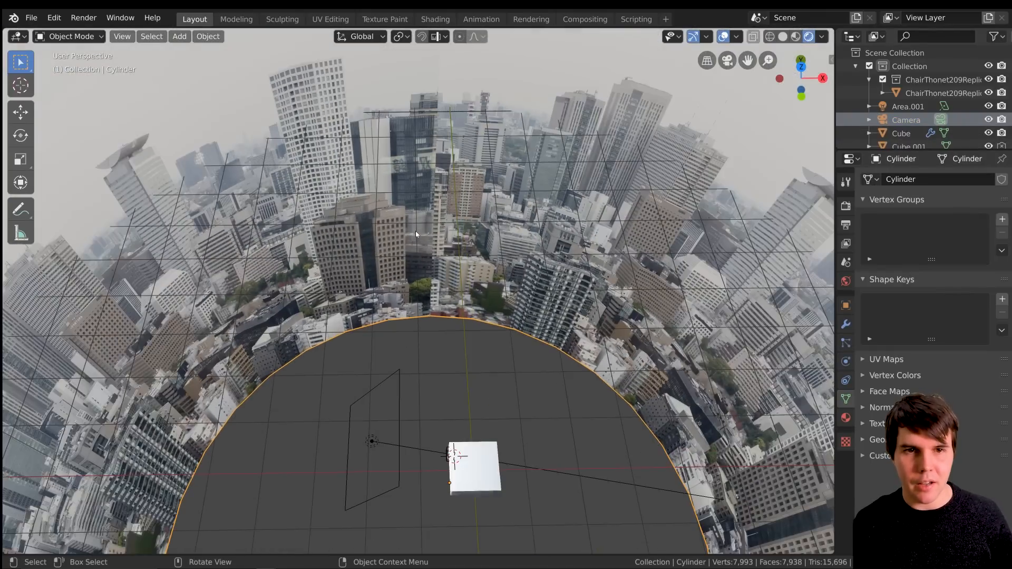
key("g")
key("z")
left_click(449, 455)
key("KP_1")
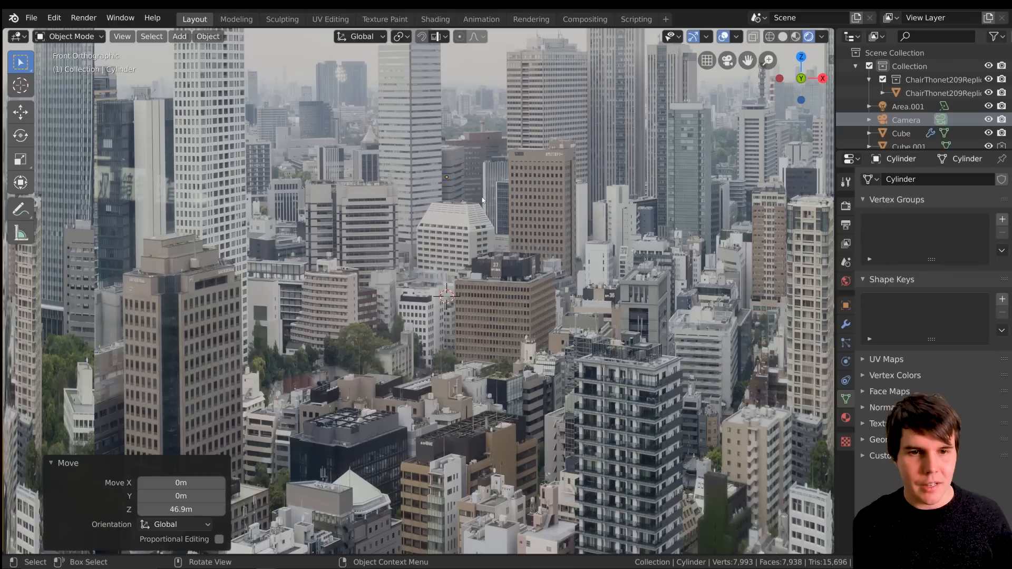
key("KP_0")
key("KP_0")
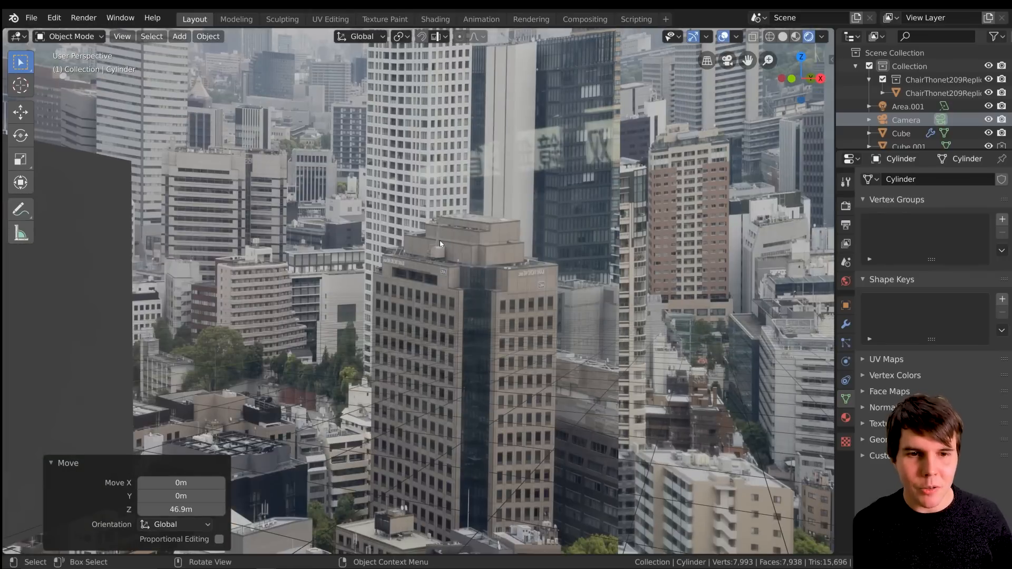
Step: Examine the city view through the window from around the chair and select the city cylinder outside
key("KP_0")
left_click(412, 326)
key("KP_Decimal")
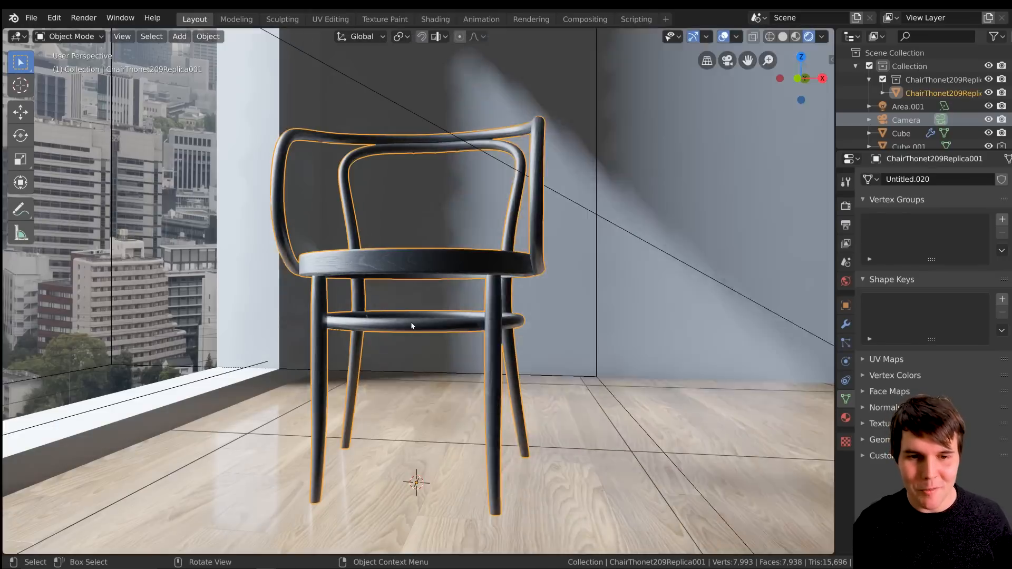
scroll(412, 327, "down", 6)
middle_click_drag(411, 327, 373, 331)
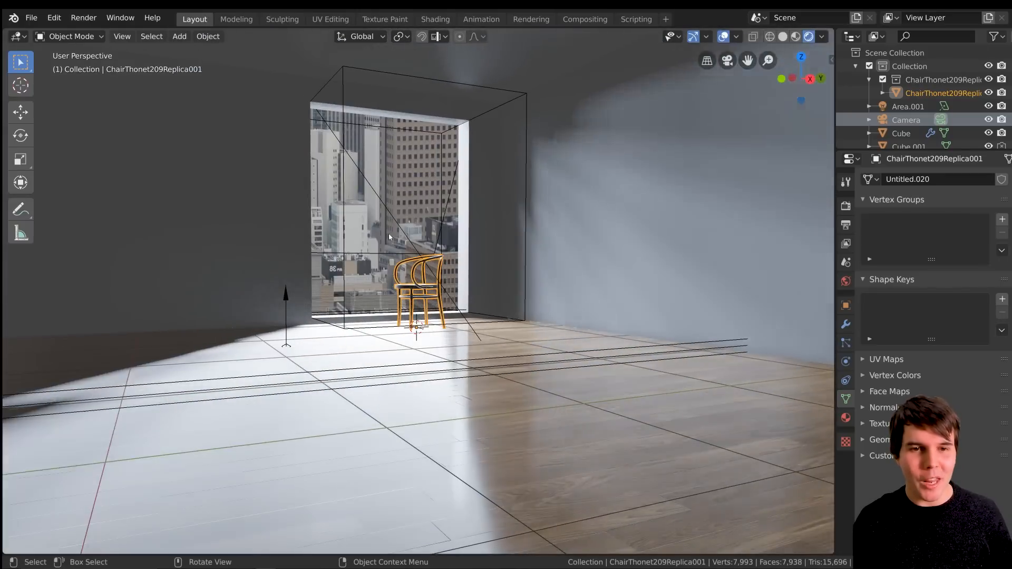
left_click(401, 178)
key("g")
key("z")
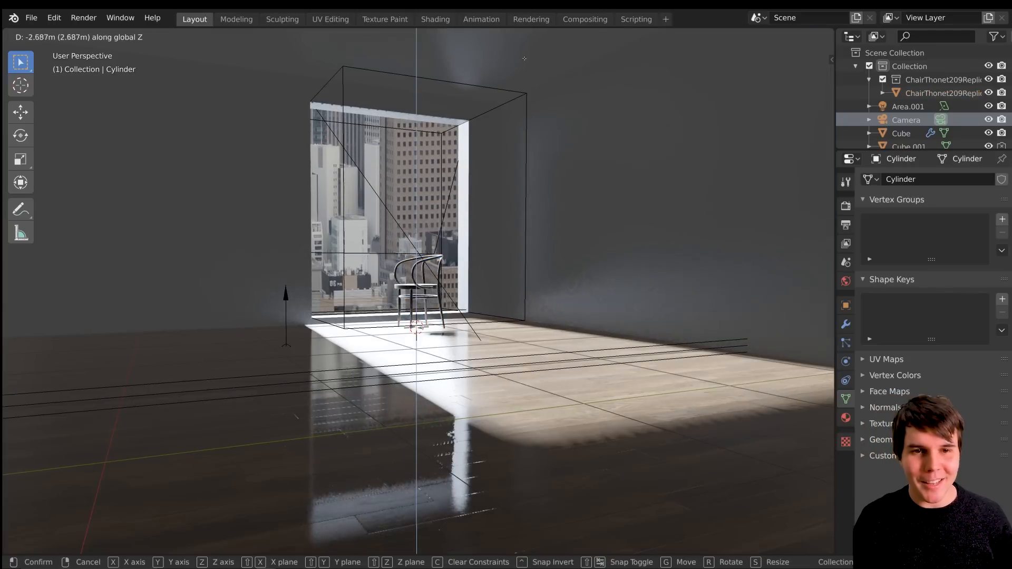
right_click(422, 278)
Step: Lower the city cylinder 14.3 m along Z while viewing the scene from outside the room
scroll(587, 203, "down", 10)
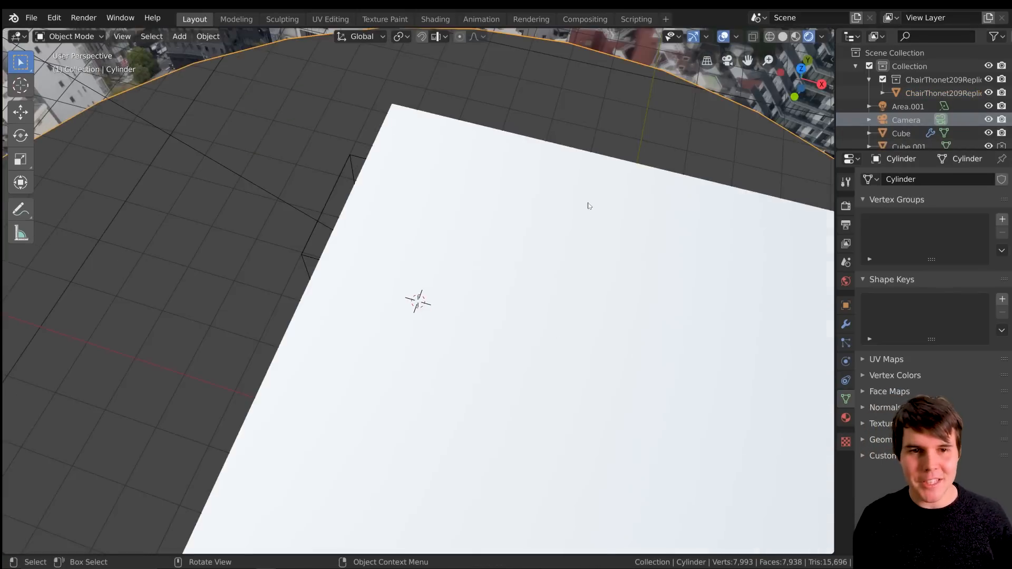
key("g")
key("z")
left_click(584, 438)
Step: Lower the city cylinder another 33.6 m along Z and check the window through the camera
scroll(587, 358, "down", 3)
middle_click_drag(587, 350, 514, 317)
scroll(595, 311, "up", 8)
scroll(596, 311, "down", 8)
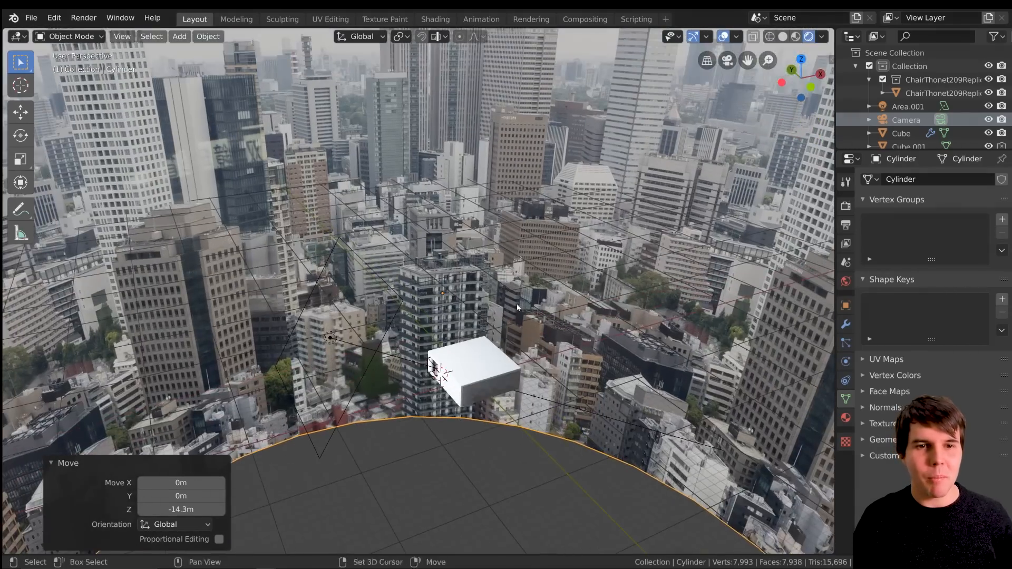
key("g")
key("z")
left_click(543, 430)
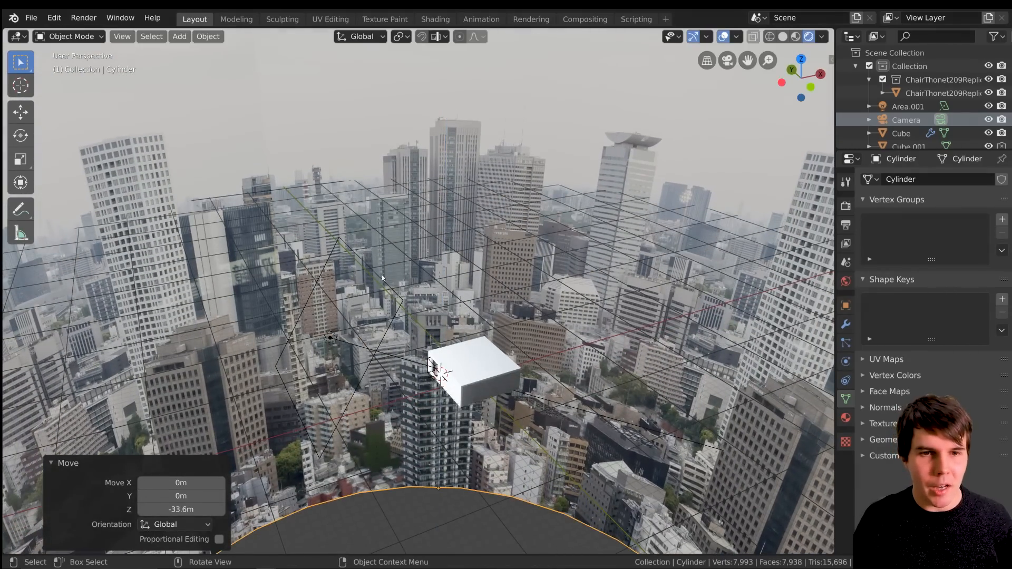
scroll(337, 183, "up", 5)
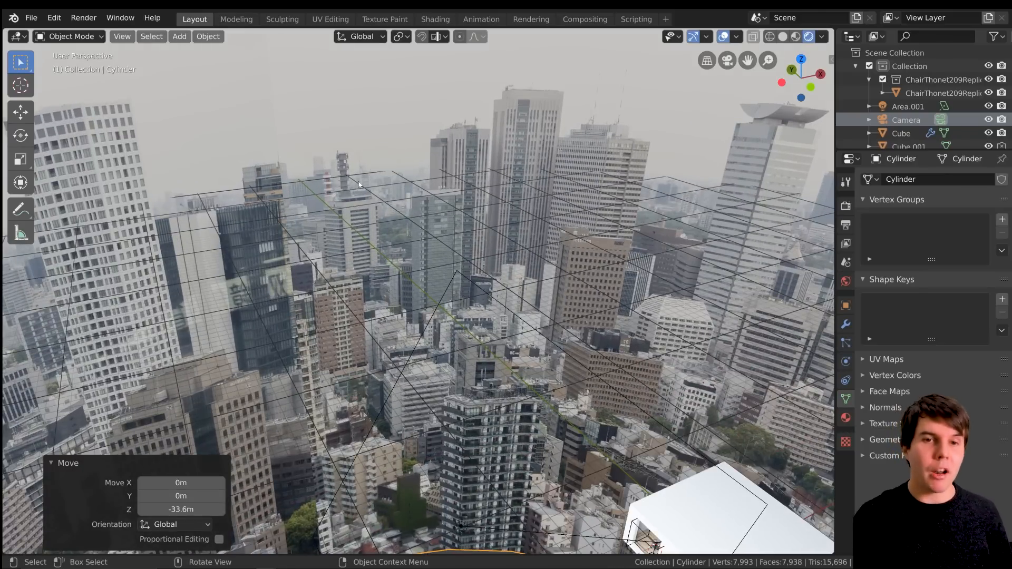
key("KP_0")
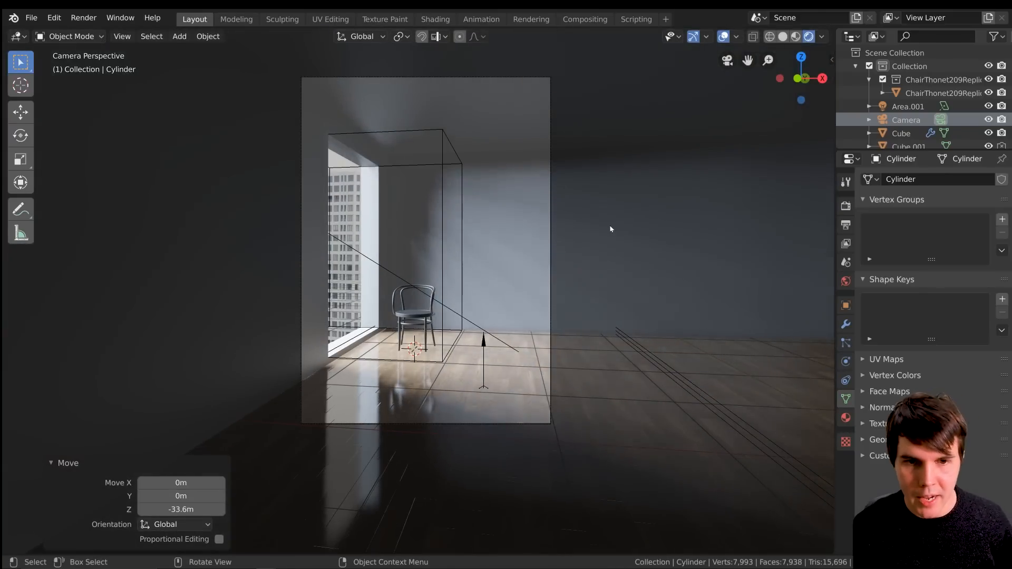
Step: In the Shading workspace, set the city image's Mapping X scale to 2.650 while looking through the camera
left_click(435, 19)
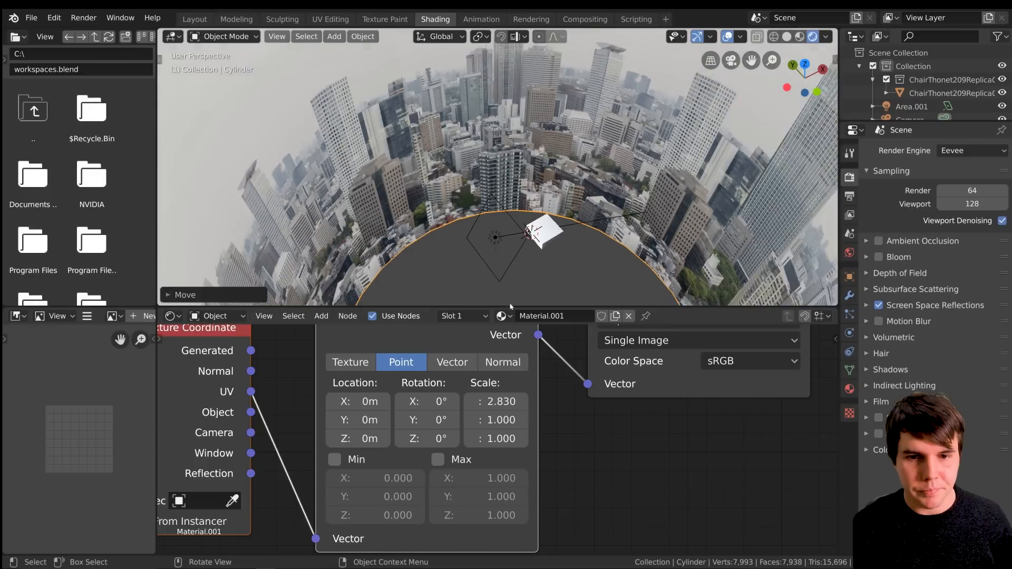
scroll(505, 225, "down", 4)
key("KP_0")
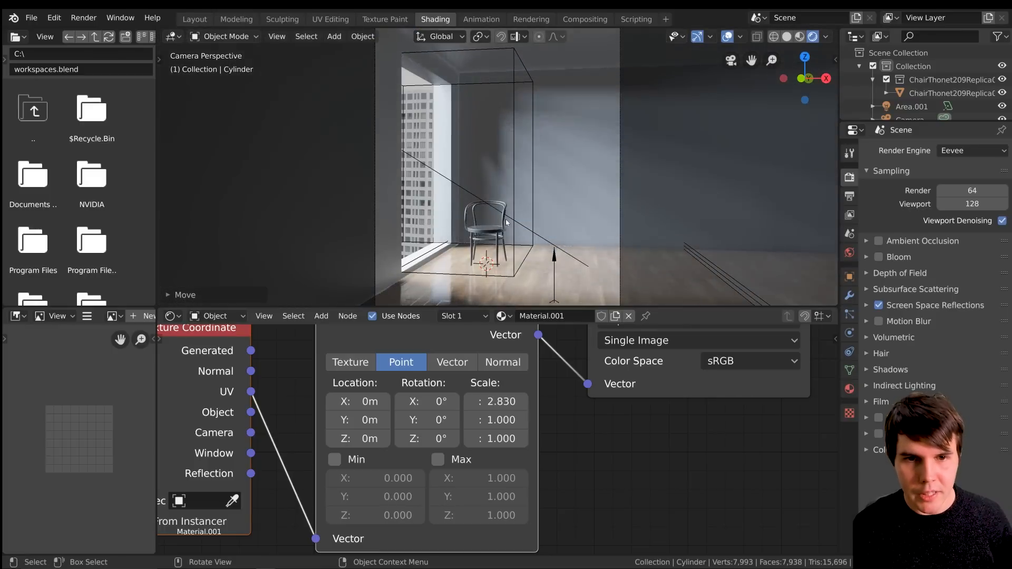
left_click(469, 401)
left_click_drag(496, 401, 492, 402)
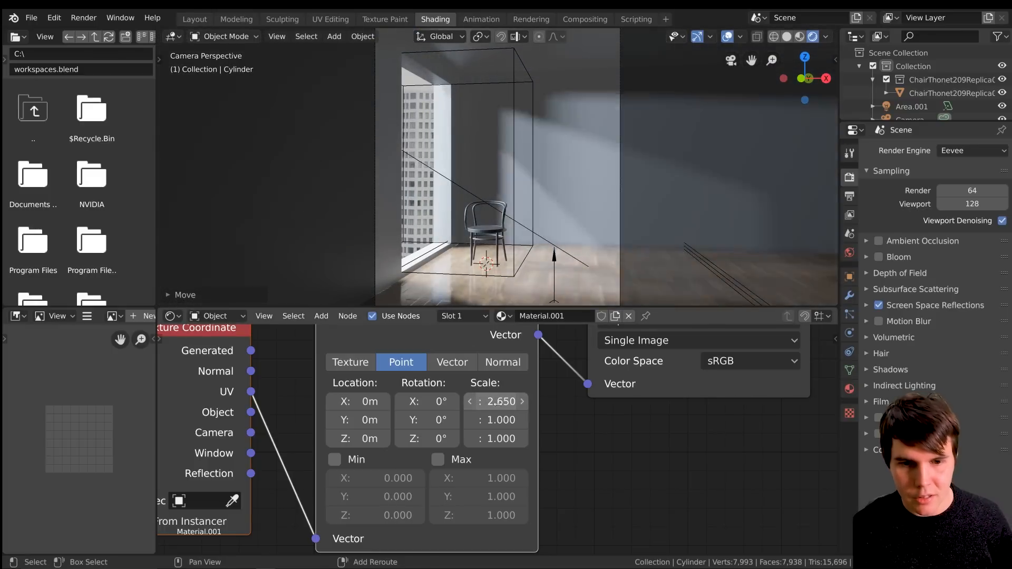
Step: Shift the city image along the cylinder by setting the Mapping node's X location to 0.64 m
left_click_drag(358, 402, 382, 402)
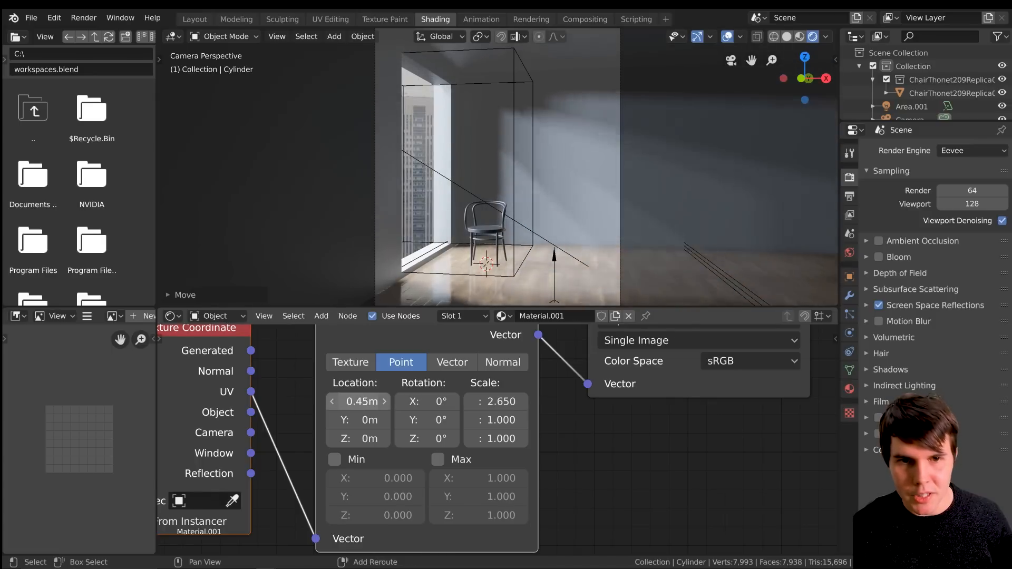
right_click(365, 401)
middle_click_drag(540, 189, 536, 189)
scroll(535, 189, "up", 6)
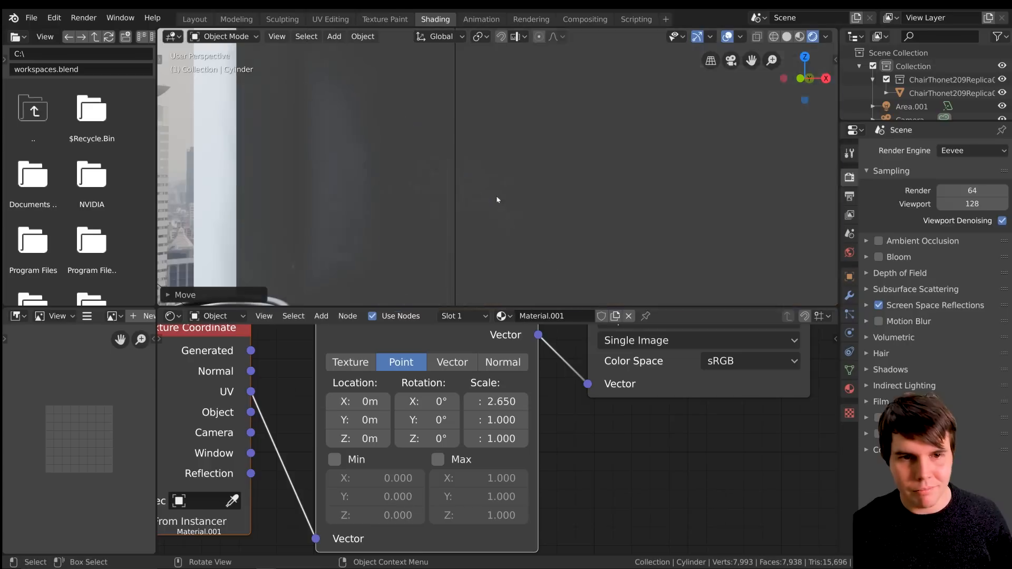
key("KP_0")
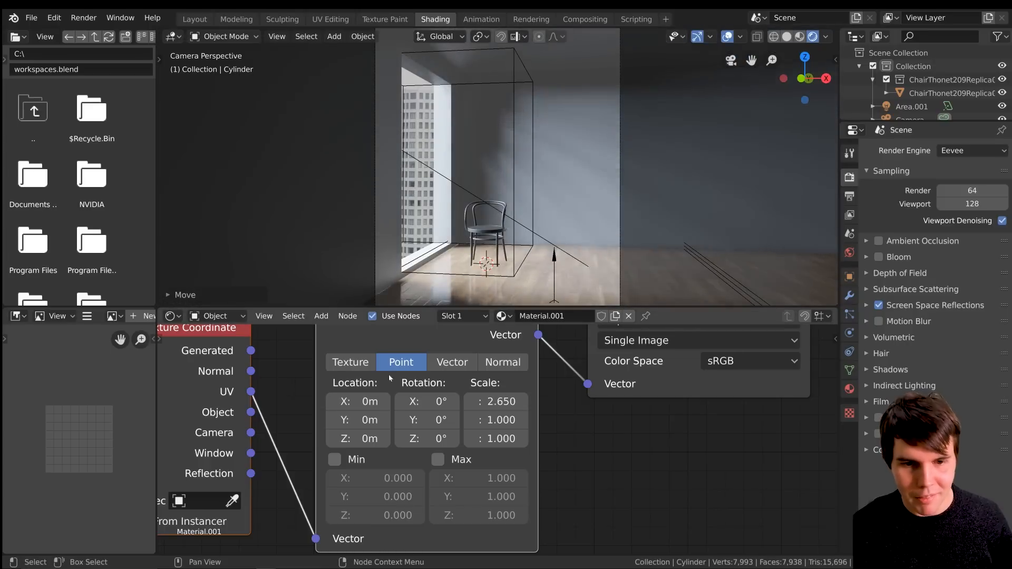
mouse_move(363, 401)
left_mouse_down()
mouse_move(390, 402)
mouse_move(365, 402)
left_mouse_up()
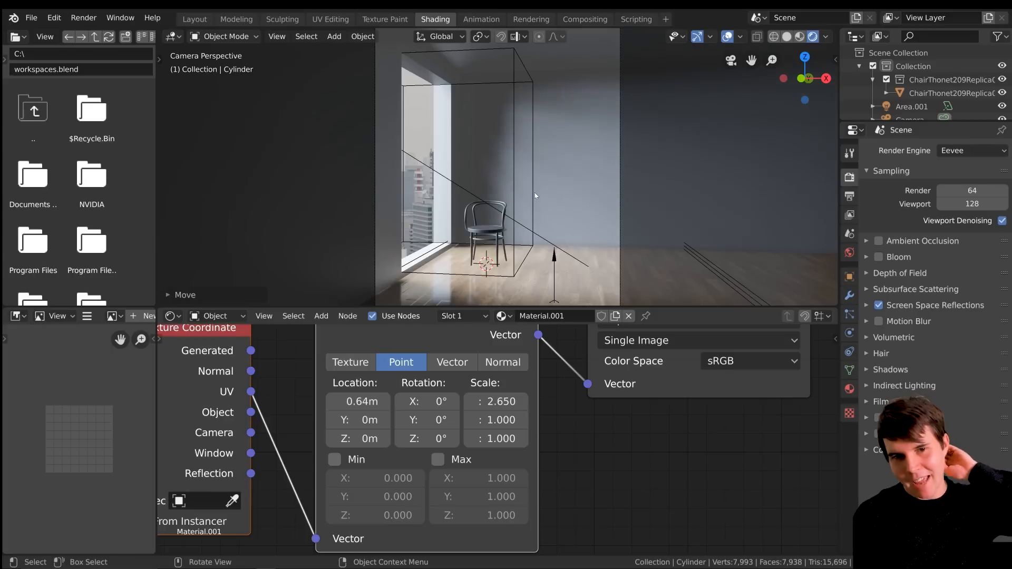
Step: Set the Emission strength of the city backdrop material to 34.800
scroll(723, 443, "down", 8)
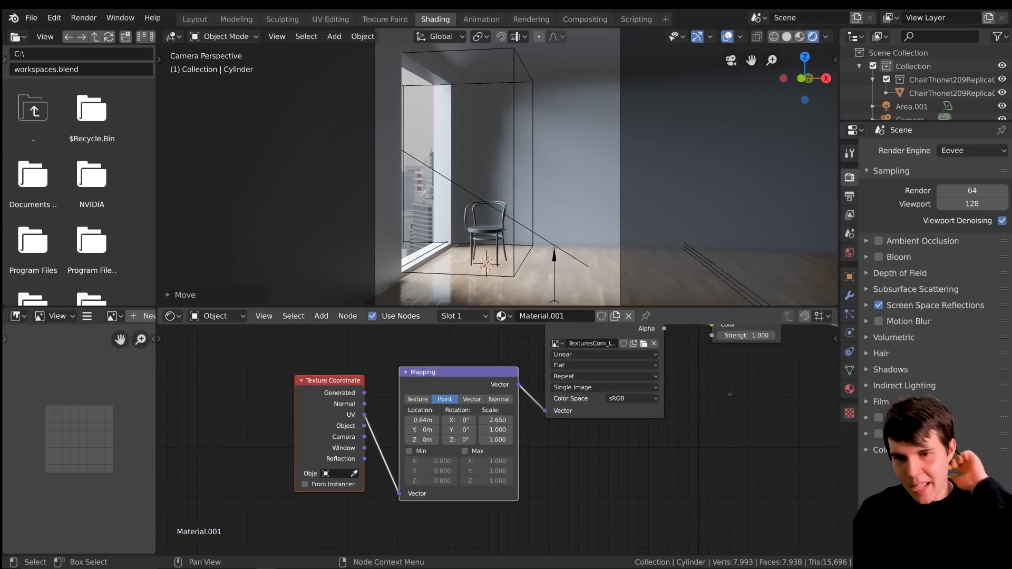
middle_click_drag(753, 337, 636, 378)
scroll(637, 373, "up", 3)
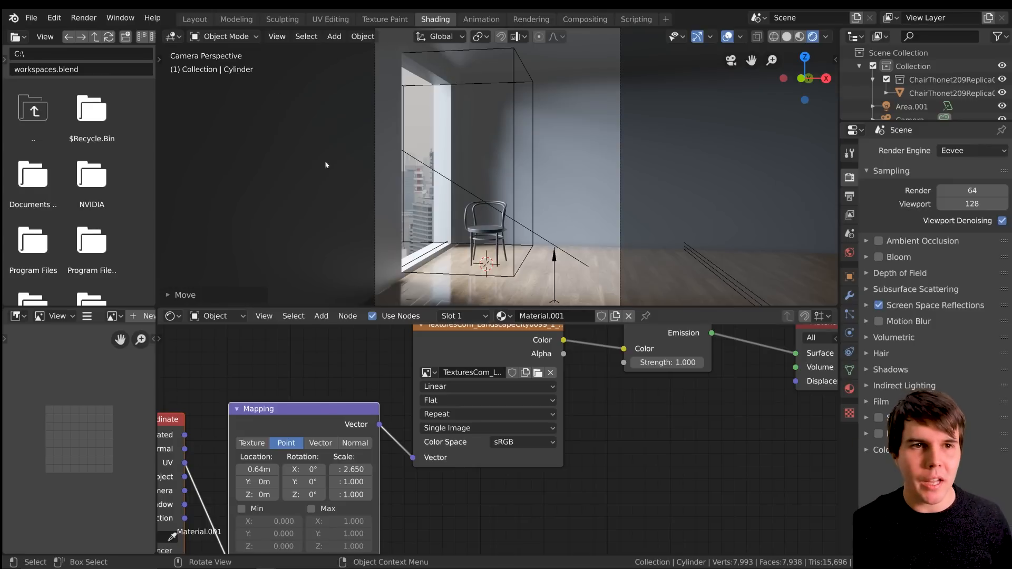
left_click(185, 22)
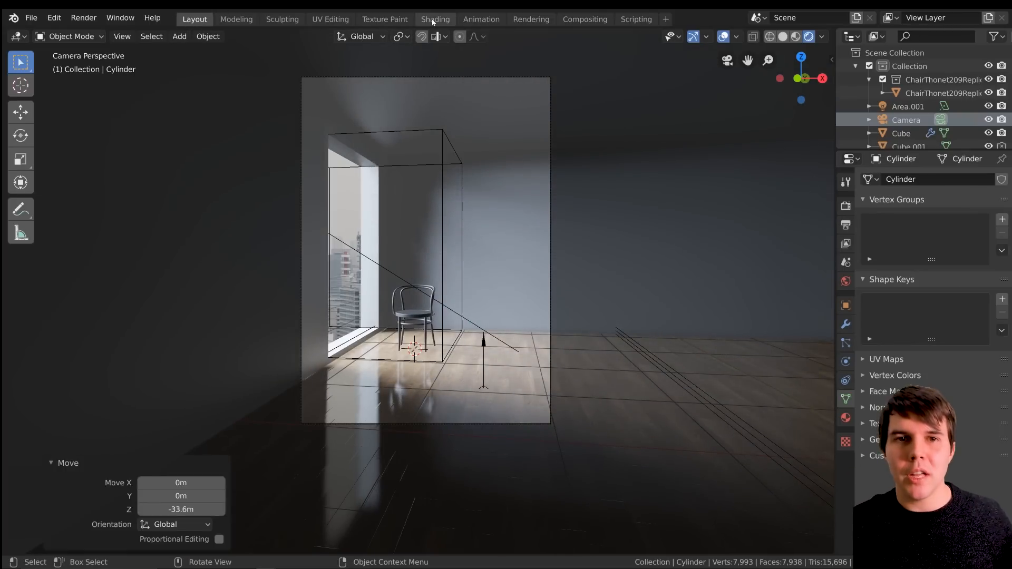
scroll(441, 202, "up", 2)
middle_click_drag(442, 201, 479, 256)
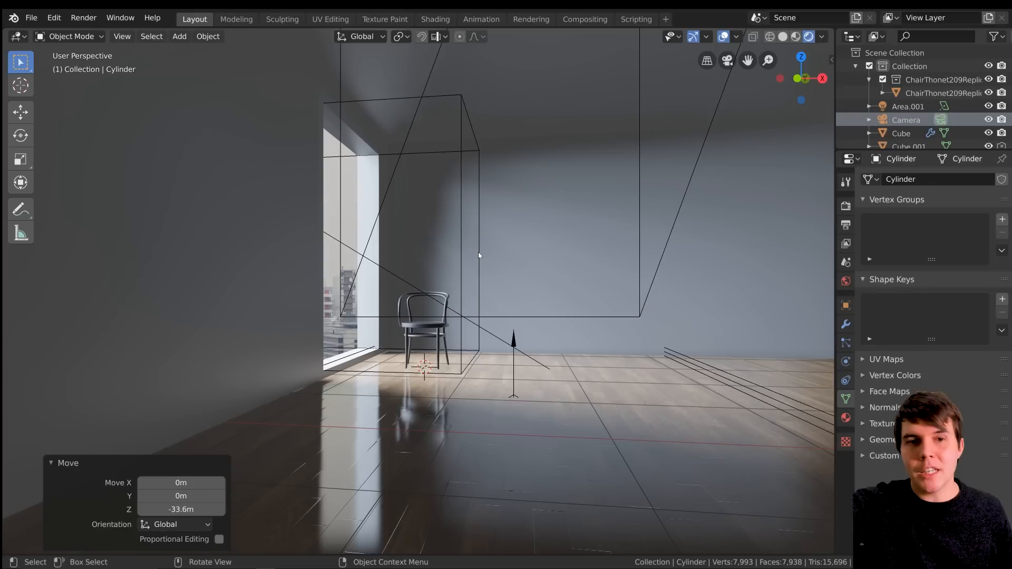
left_click(425, 15)
left_click_drag(578, 409, 581, 413)
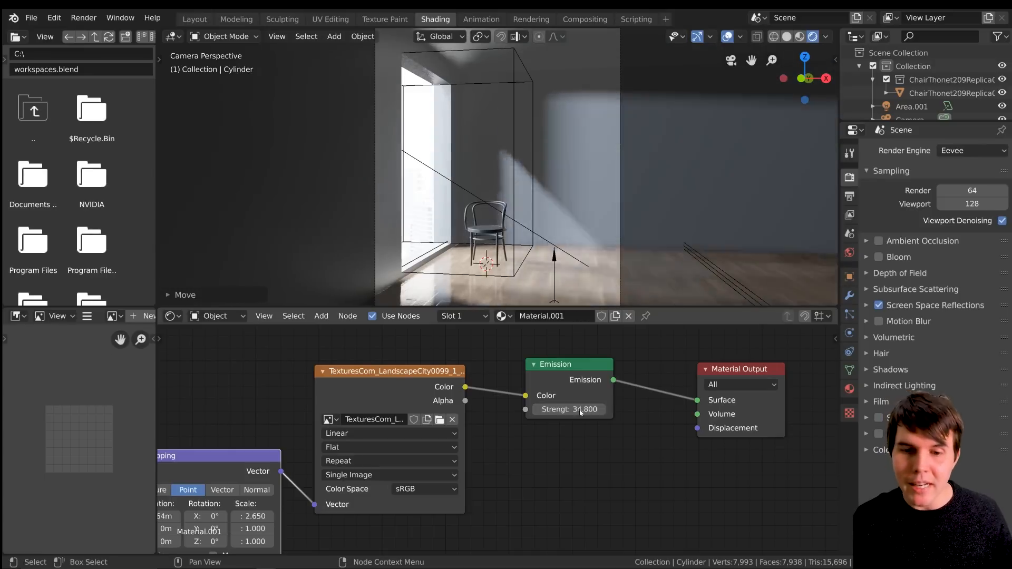
Step: Examine the brightened city backdrop and its floor reflection through the camera and from around the chair
key("KP_0")
scroll(507, 200, "down", 8)
scroll(507, 200, "up", 3)
key("KP_0")
middle_click_drag(507, 201, 476, 198, "shift")
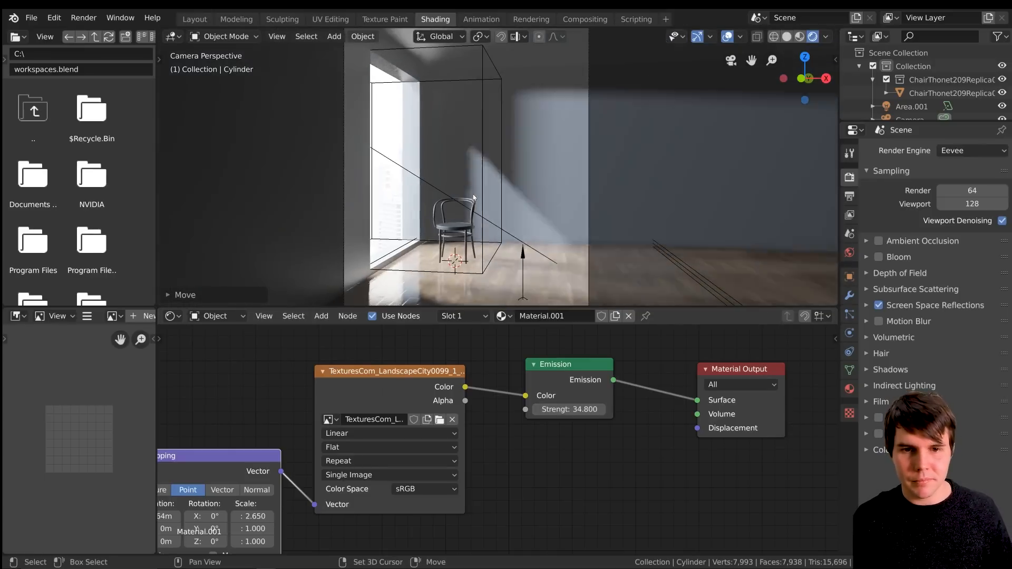
left_click(474, 233)
key("KP_Decimal")
middle_click_drag(464, 229, 526, 265)
middle_click_drag(489, 230, 549, 196)
scroll(483, 188, "down", 3)
scroll(470, 190, "down", 4)
Step: Hide the wireframe cutter cube Cube.001 around the window opening
left_click(514, 136)
key("h")
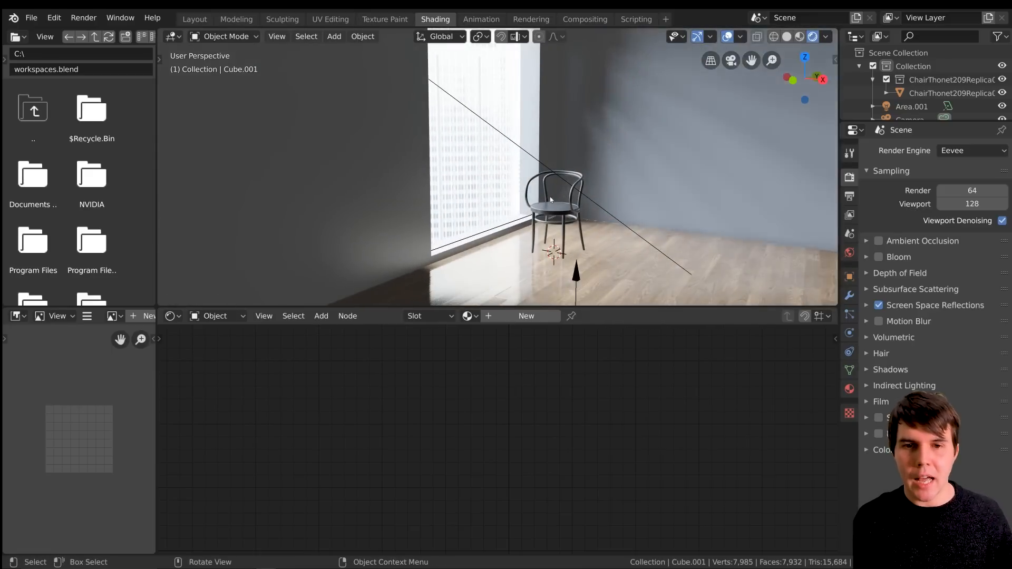
scroll(499, 208, "down", 1)
Step: Review the window, walls and floor reflections in the Layout workspace and select the chair
left_click(194, 19)
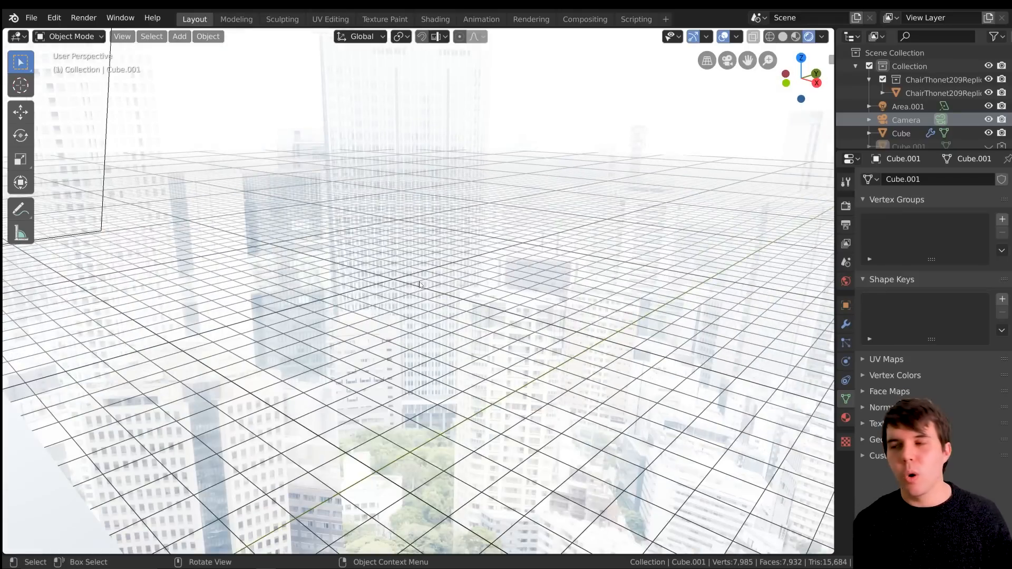
scroll(420, 285, "down", 4)
middle_click_drag(519, 311, 720, 115, "shift")
scroll(671, 138, "down", 4)
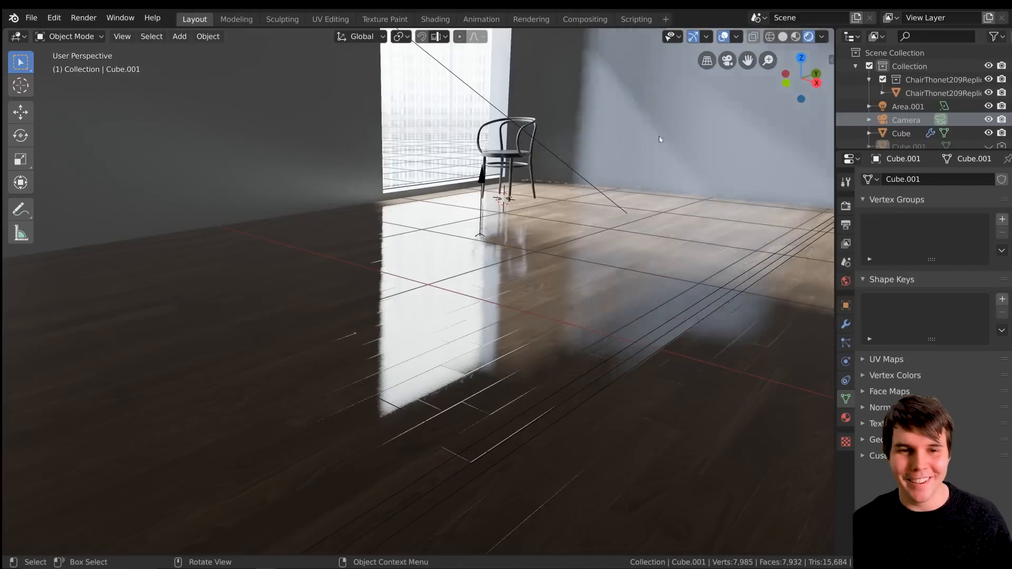
middle_click_drag(671, 137, 522, 198, "shift")
left_click(367, 315)
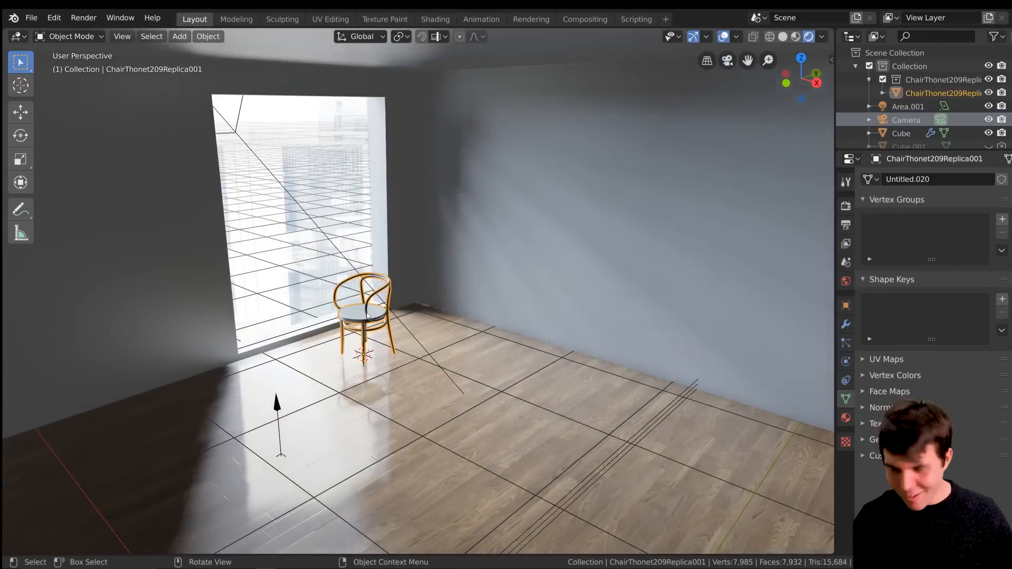
Step: Inspect the chair, floor reflections and window opening up close, and select the room cube
key("KP_Decimal")
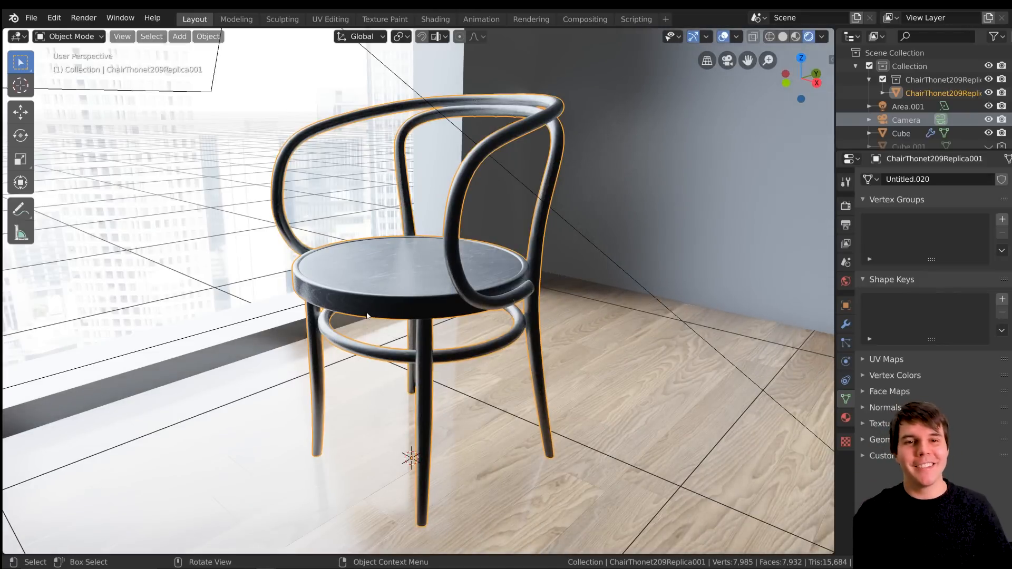
scroll(368, 315, "down", 1)
middle_click_drag(388, 296, 481, 251, "shift")
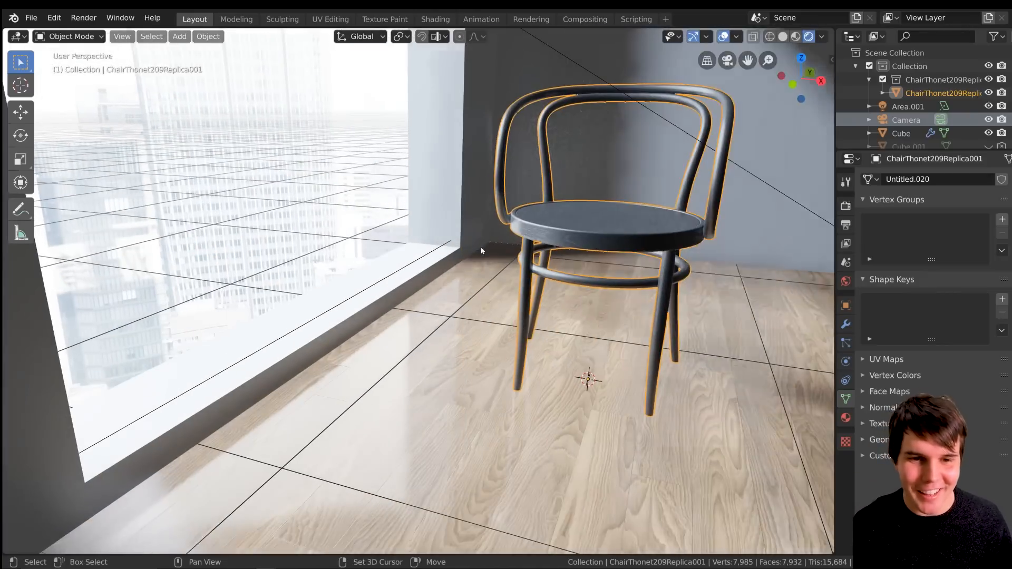
left_click(481, 250)
scroll(464, 253, "down", 3)
key("Tab")
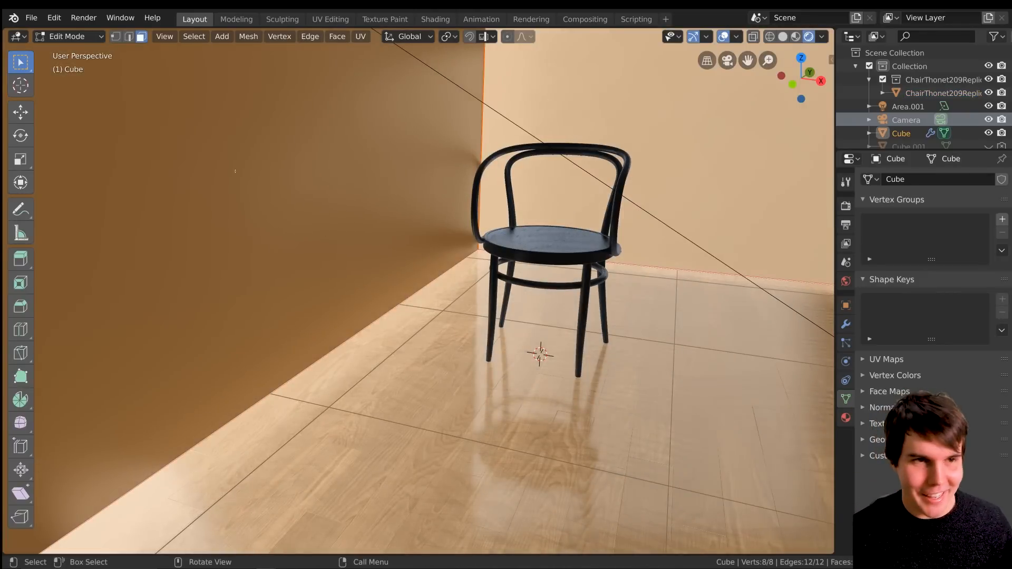
key("Tab")
middle_click_drag(235, 171, 342, 285)
middle_click_drag(489, 364, 541, 356)
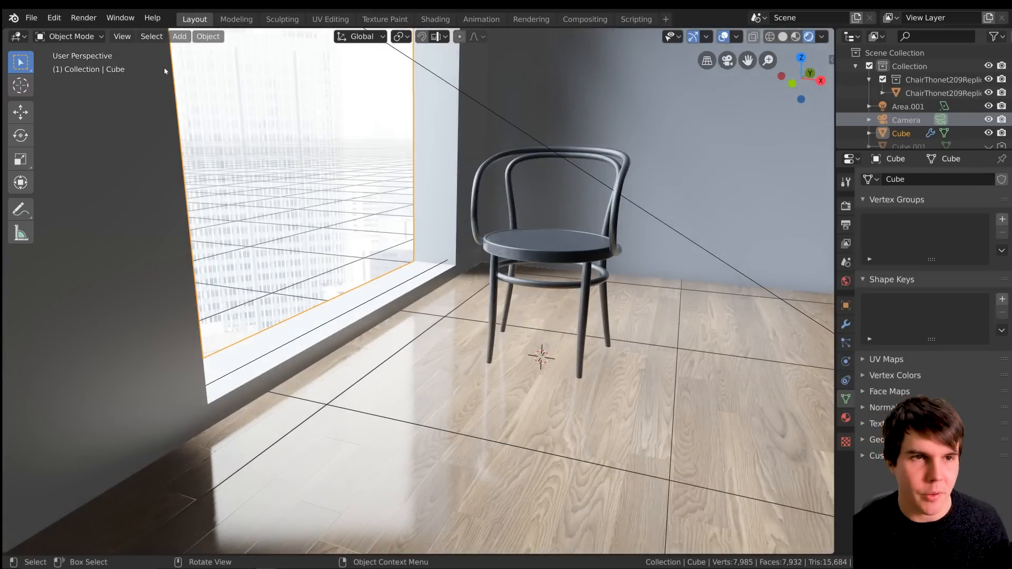
Step: Search the add-ons in Preferences for "archi" and check that Add Mesh: Archipack is enabled
left_click(54, 18)
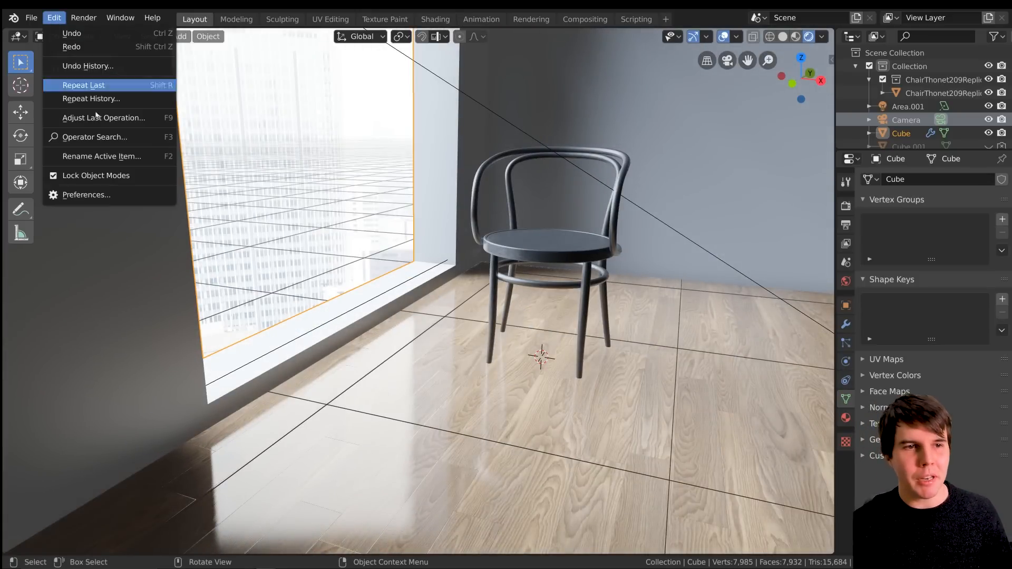
left_click(84, 194)
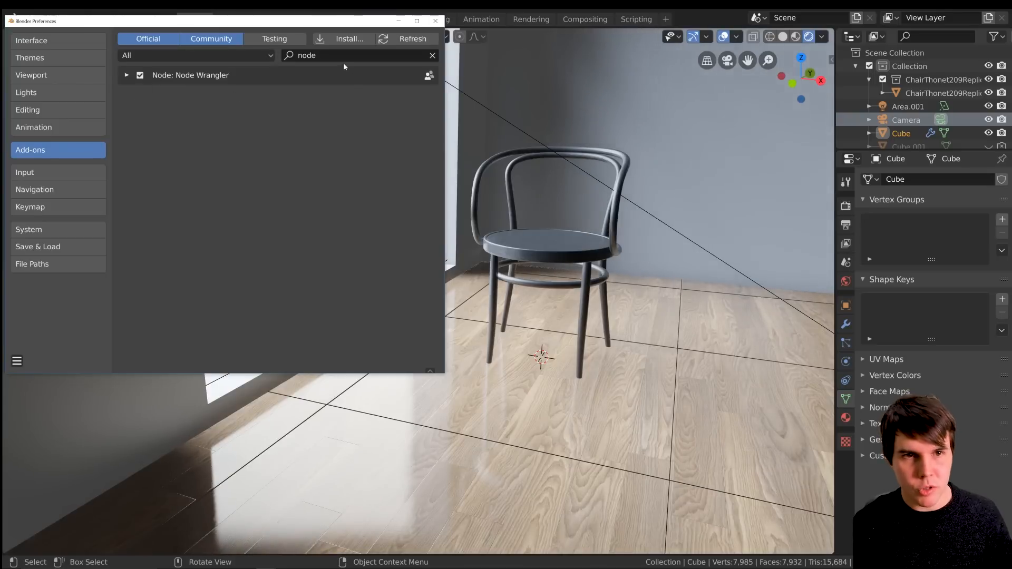
key("BackSpace")
type("archi")
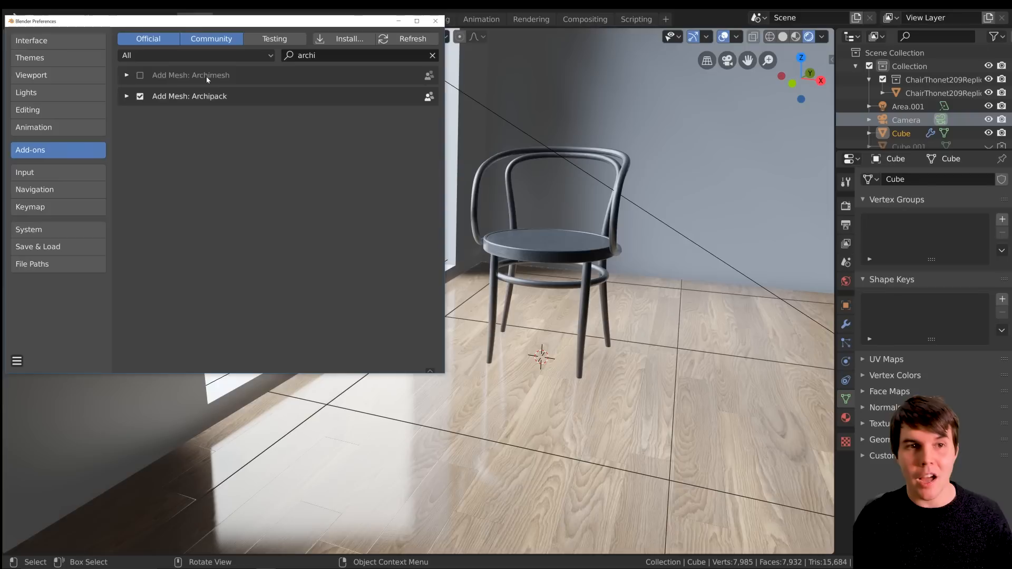
left_click(127, 96)
left_click(126, 97)
left_click(126, 96)
left_click(126, 96)
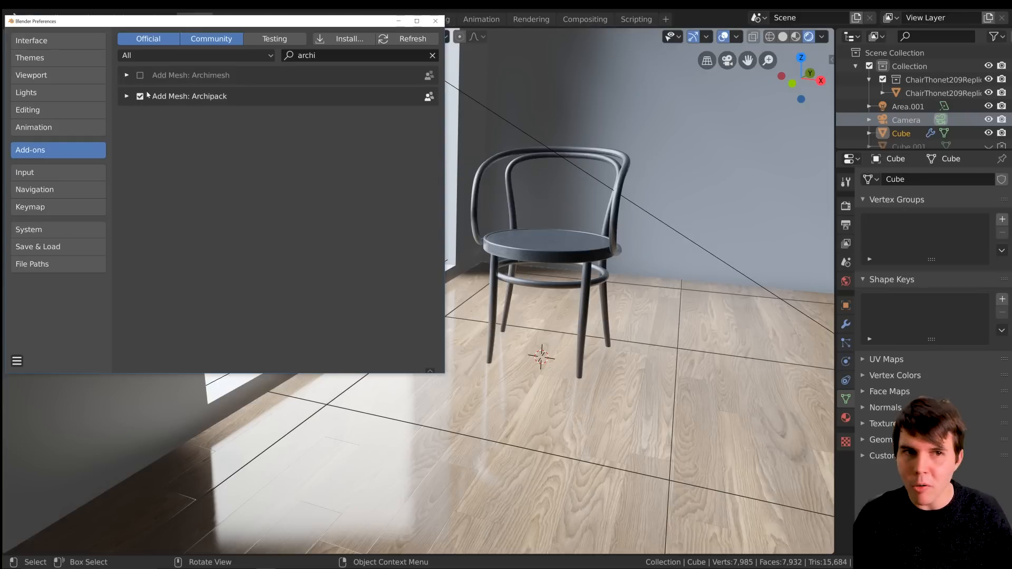
left_click(441, 19)
Step: Add an Archipack window to the room using a preset with three tall panels
scroll(454, 223, "down", 5)
scroll(455, 223, "up", 3)
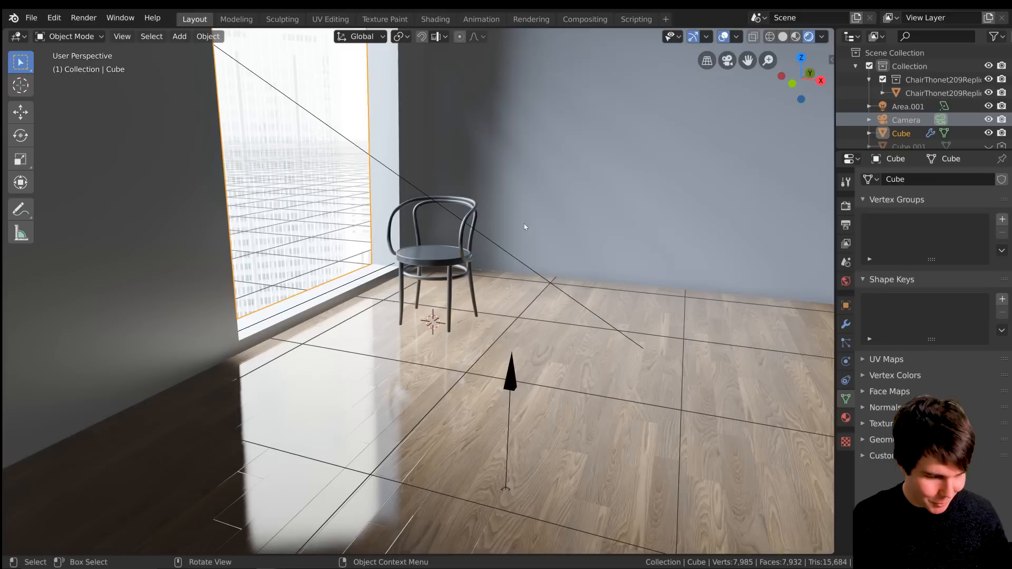
key("shift+a")
mouse_move(527, 209)
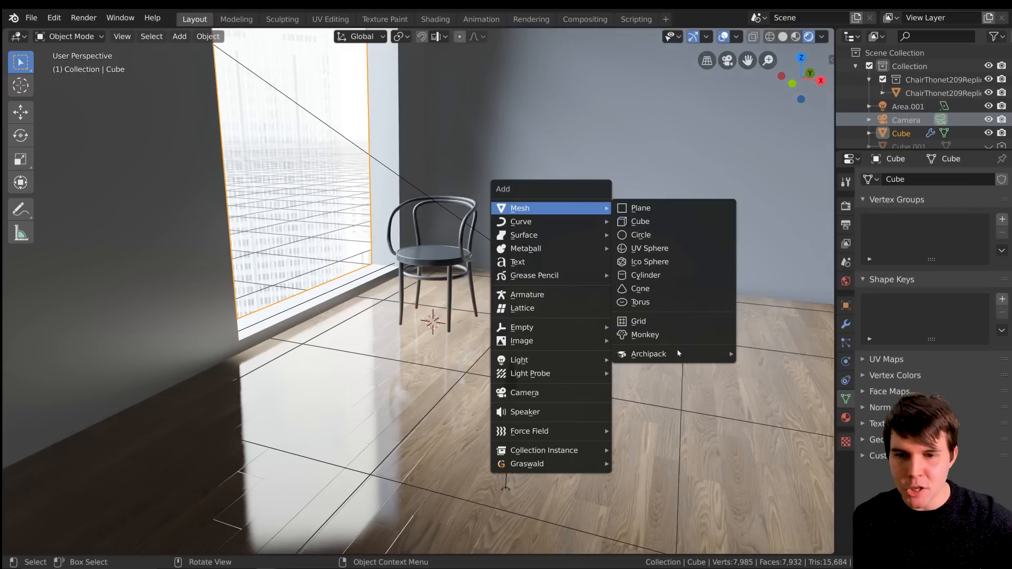
mouse_move(679, 353)
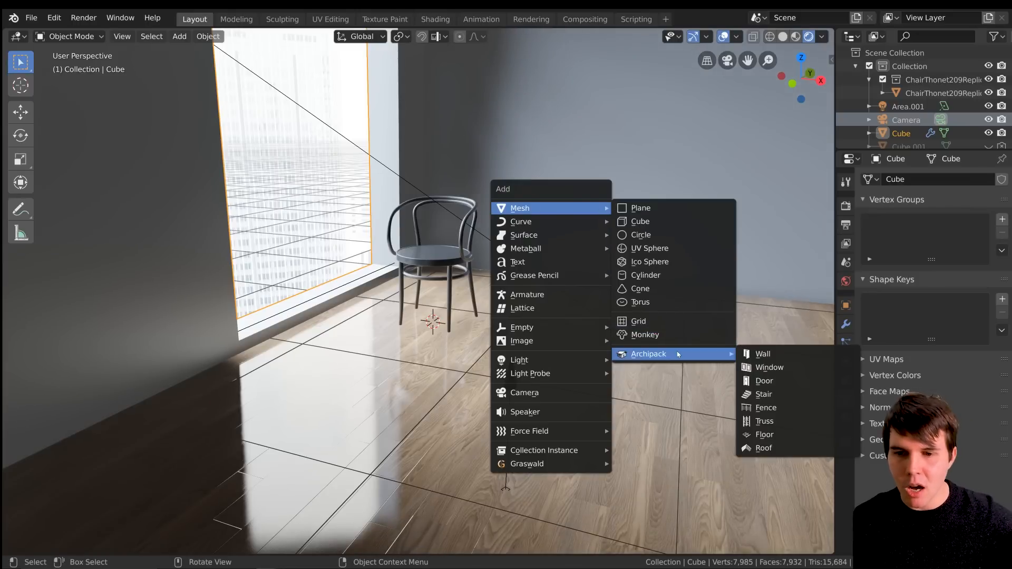
left_click(781, 367)
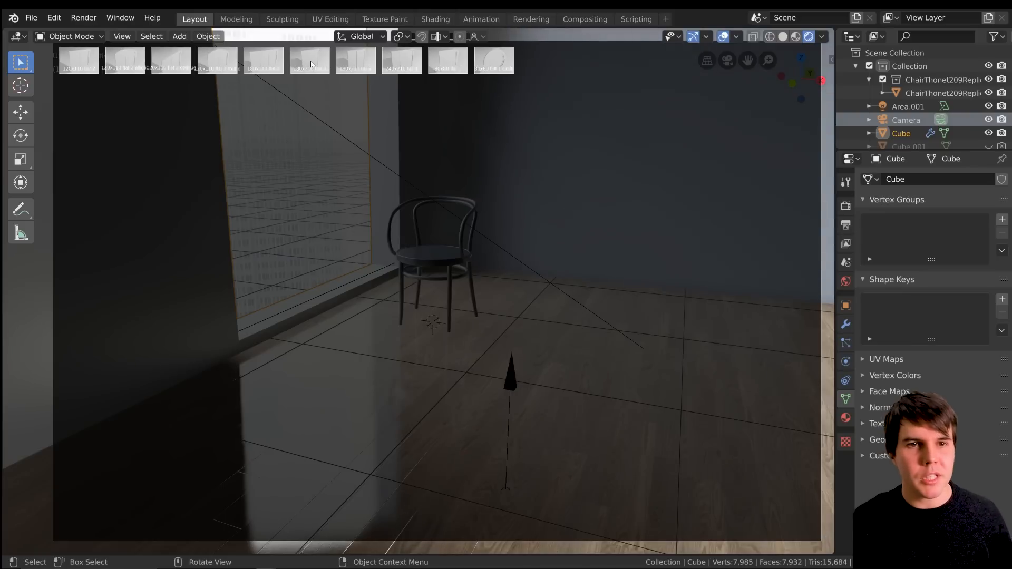
left_click(311, 65)
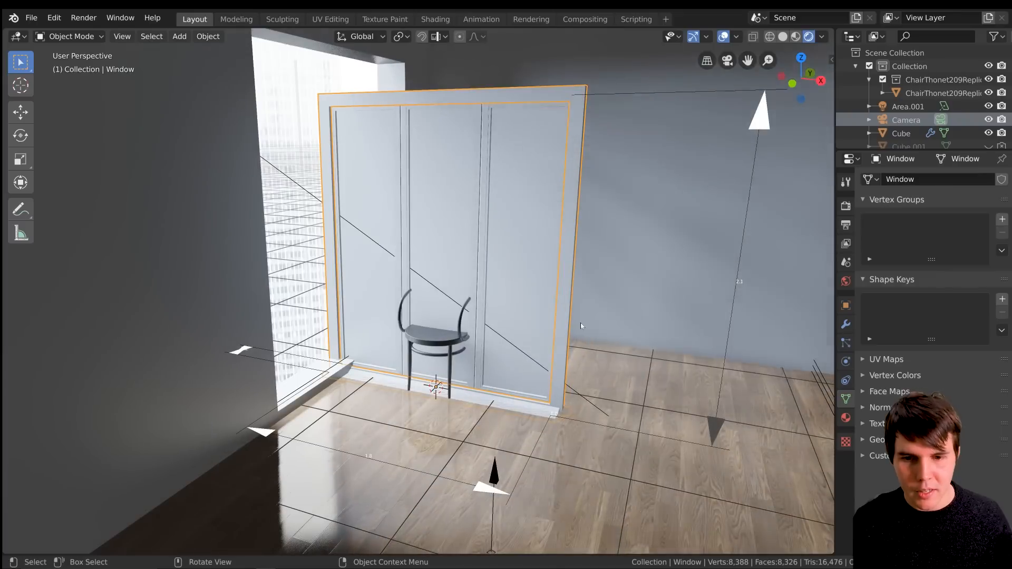
Step: Move the new window about -0.808 m along X towards the wall opening and rotate it 85° about Z
key("g")
right_click(673, 252)
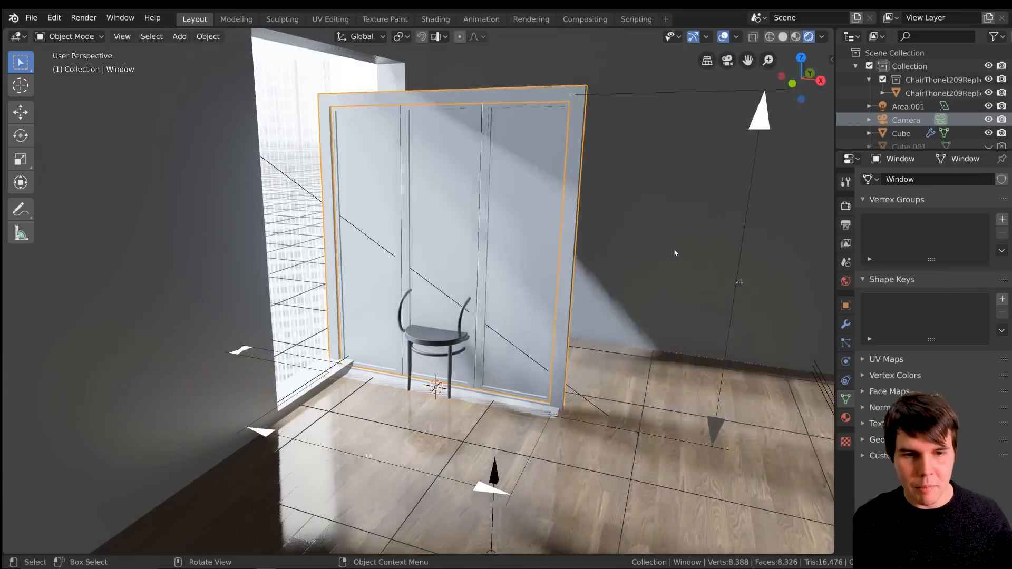
key("g")
key("x")
left_click(593, 256)
key("r")
key("z")
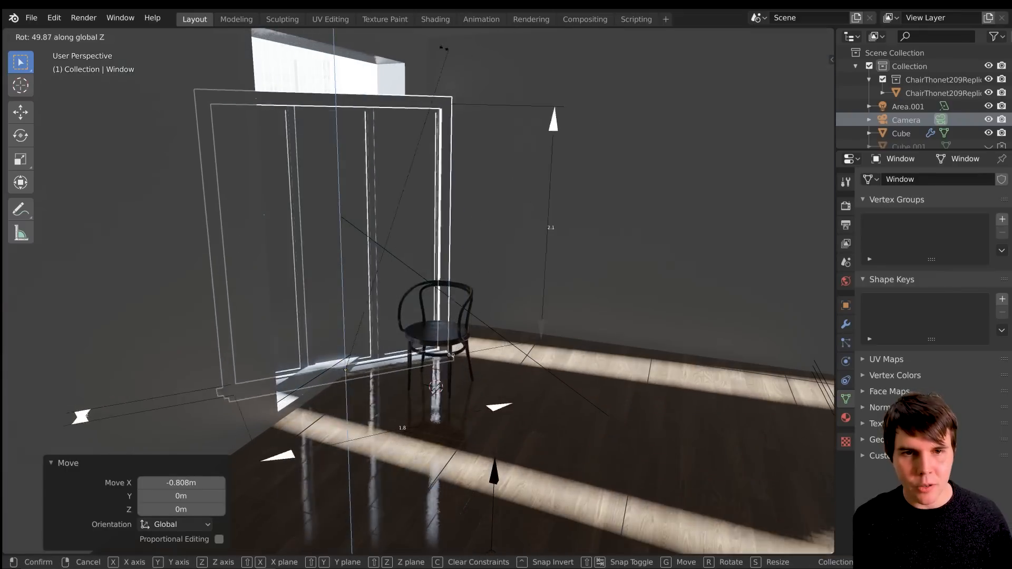
left_click(269, 99)
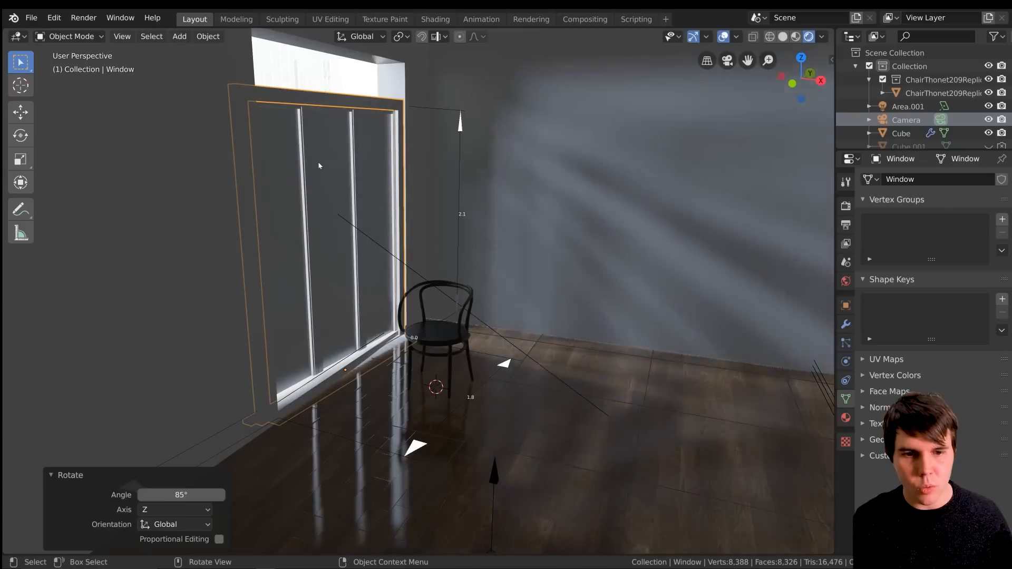
Step: Rotate the window a further 5° about Z to align it with the wall
key("g")
right_click(510, 204)
type("rz5")
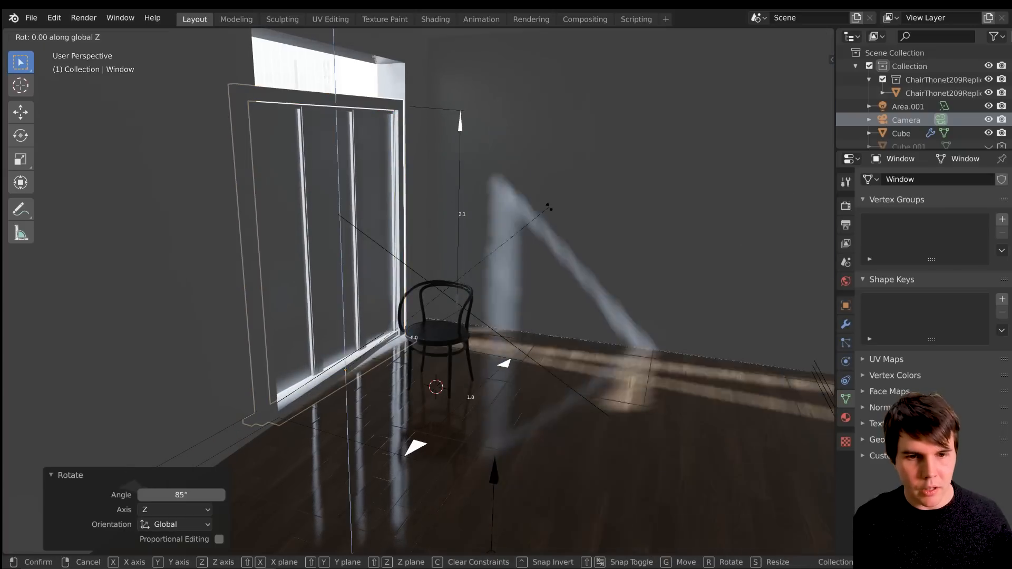
key("Return")
Step: Shift the window about 0.048 m along Y and raise it slightly along Z to fit the opening
mouse_move(485, 259)
middle_mouse_down()
mouse_move(574, 200)
mouse_move(491, 259)
middle_mouse_up()
key("t")
key("g")
key("y")
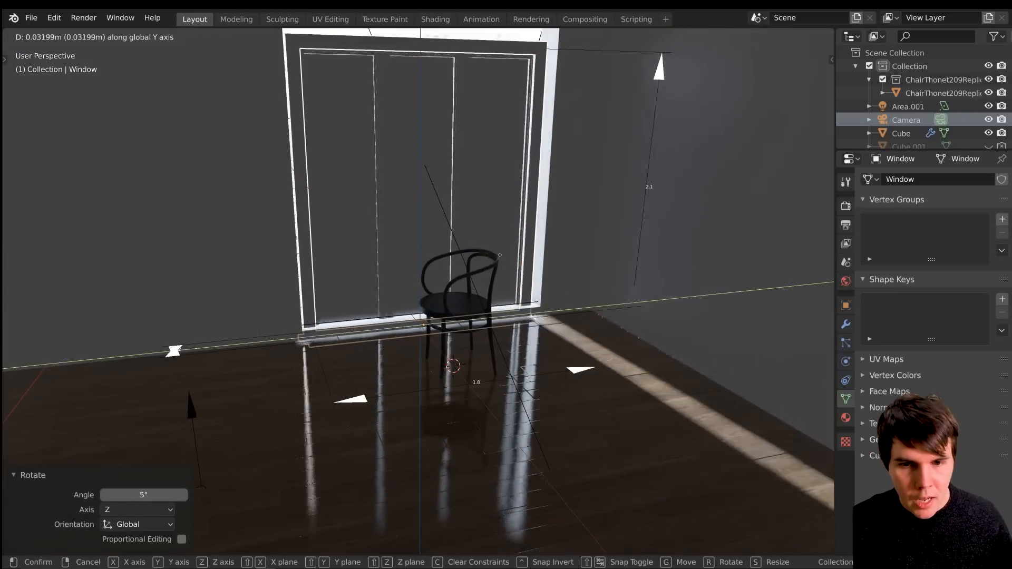
left_click(501, 257)
key("g")
key("z")
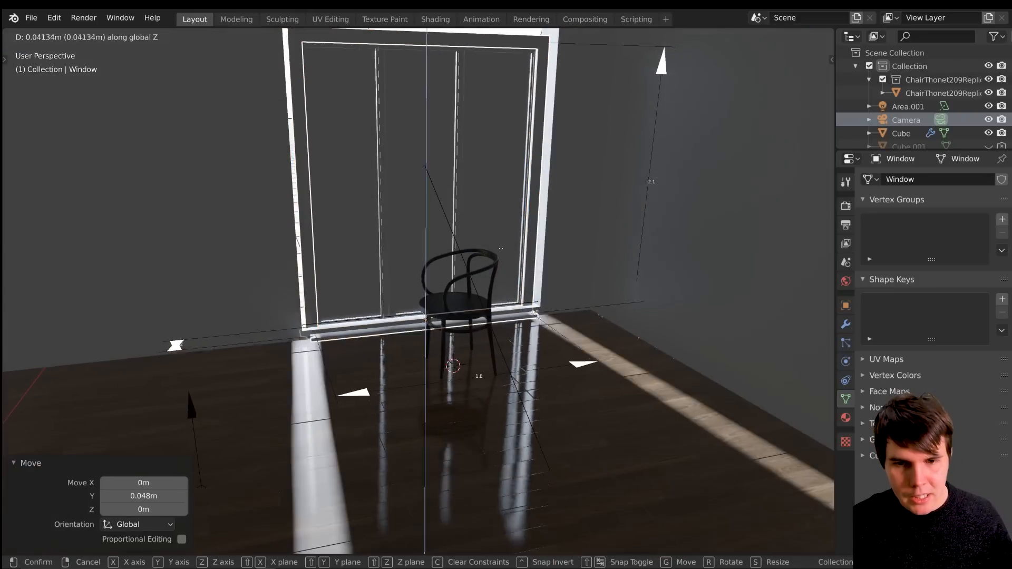
left_click(501, 247)
Step: Push the window about -0.109 m along X into the opening and lower it about 0.011 m along Z
middle_click_drag(502, 247, 528, 248)
key("g")
key("x")
left_click(526, 261)
key("g")
key("z")
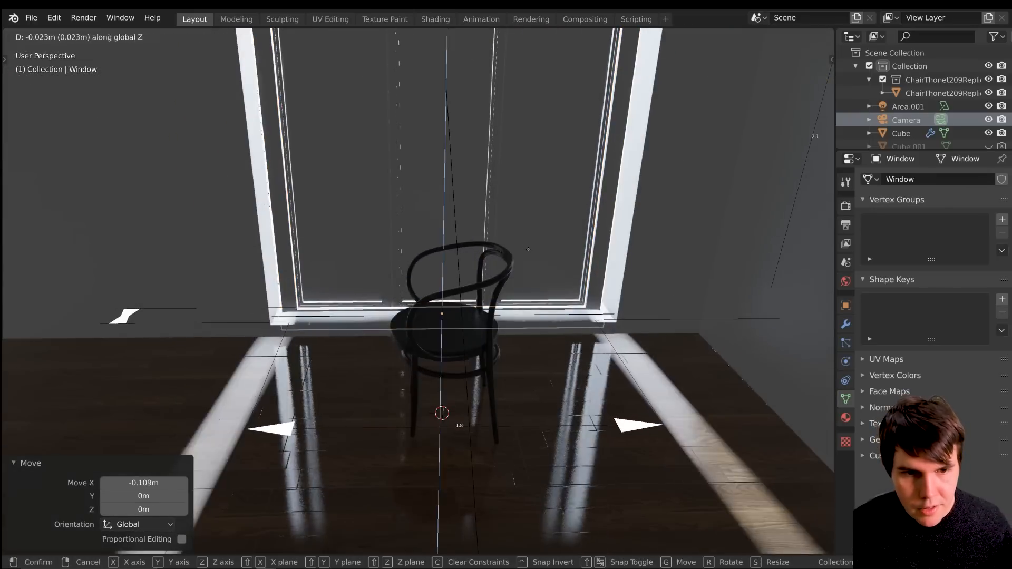
left_click(535, 243)
Step: Widen the window on both sides with its width handles to about 1.91 m to fill the opening
middle_click_drag(535, 243, 538, 225)
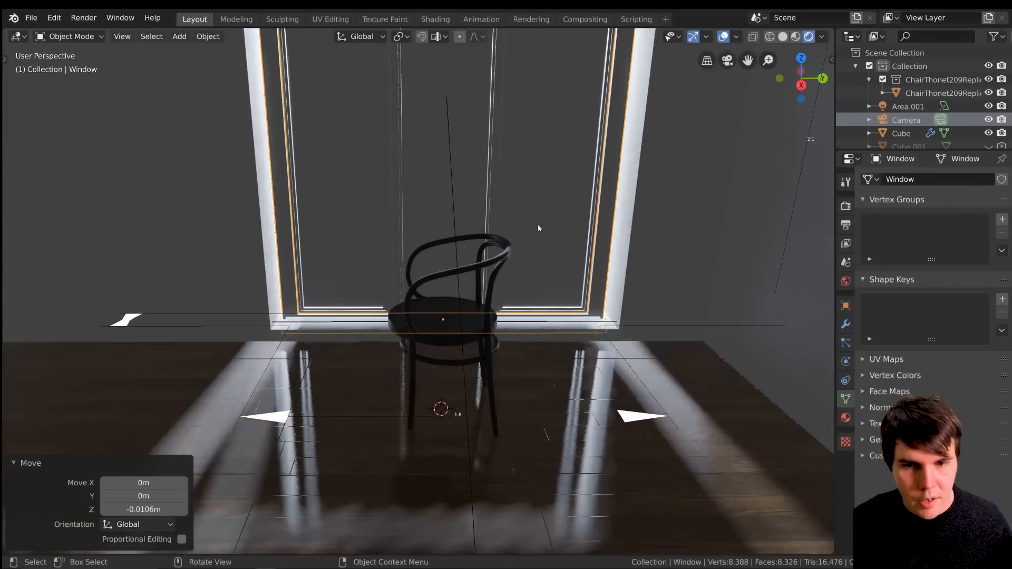
scroll(537, 224, "down", 2)
key("g")
key("x")
key("x")
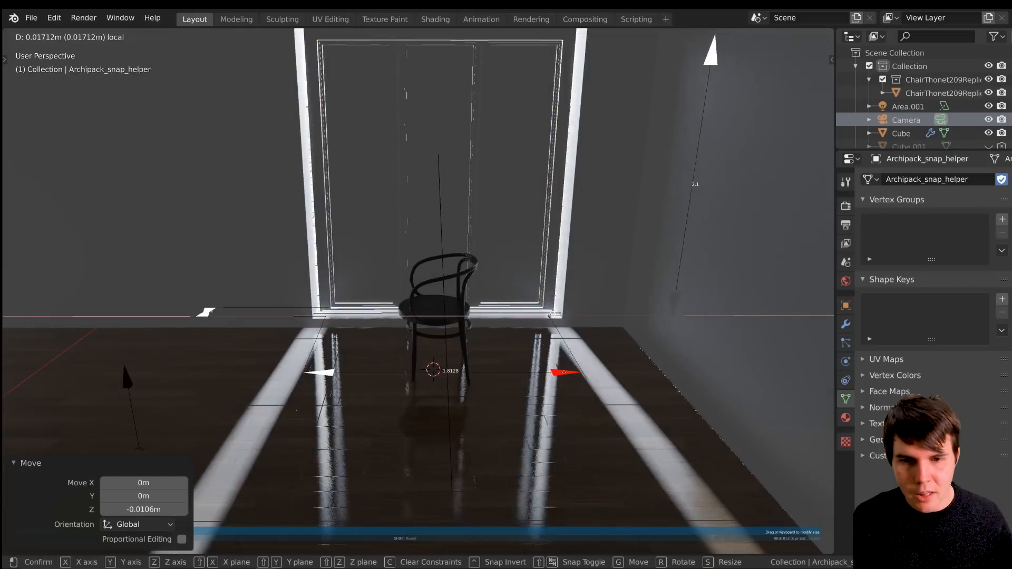
left_click(337, 371)
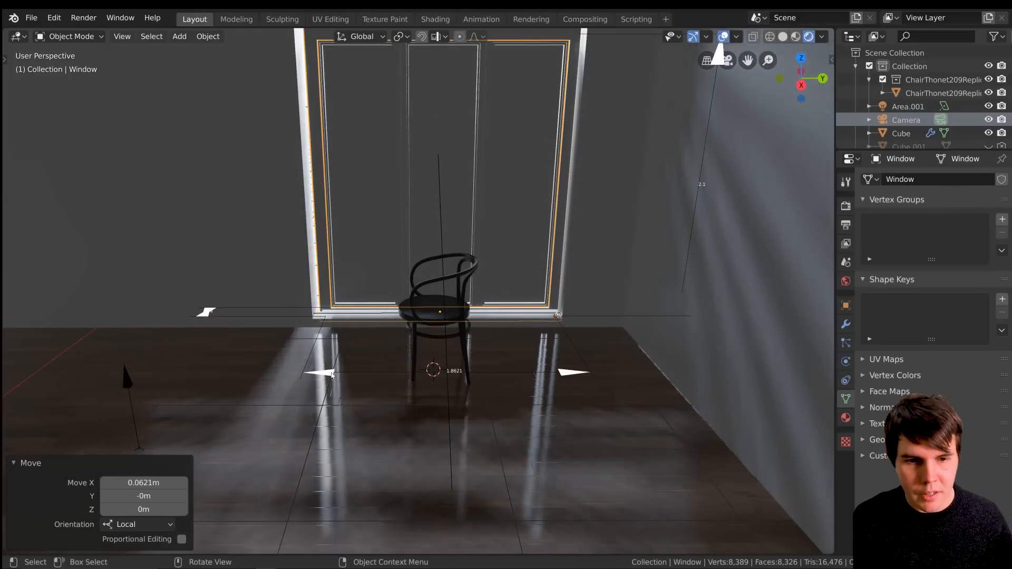
left_click_drag(338, 371, 319, 372)
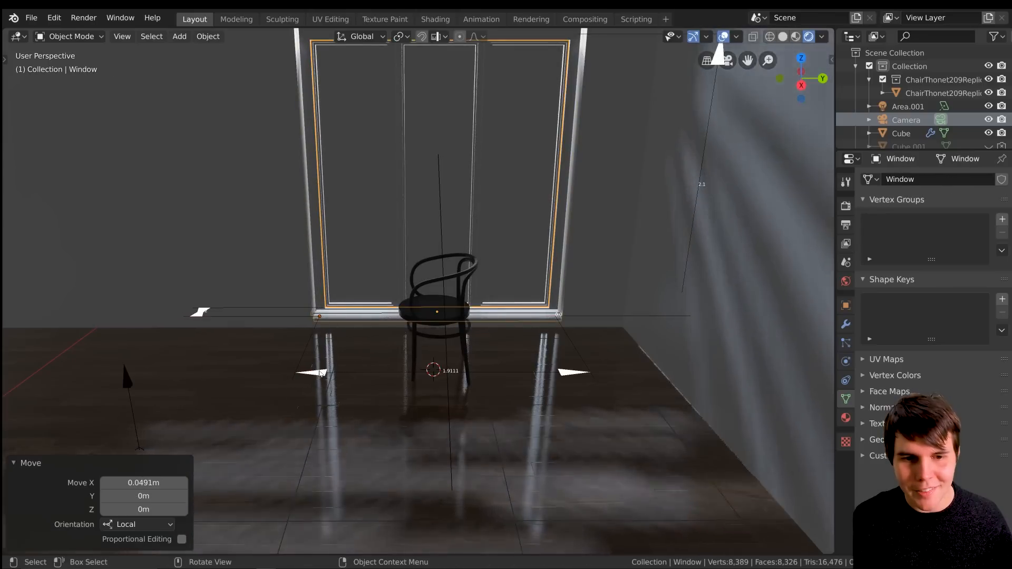
Step: Extend the window's height with its height handle to about 2.35 m
middle_click_drag(580, 254, 590, 223)
left_click_drag(563, 174, 566, 141)
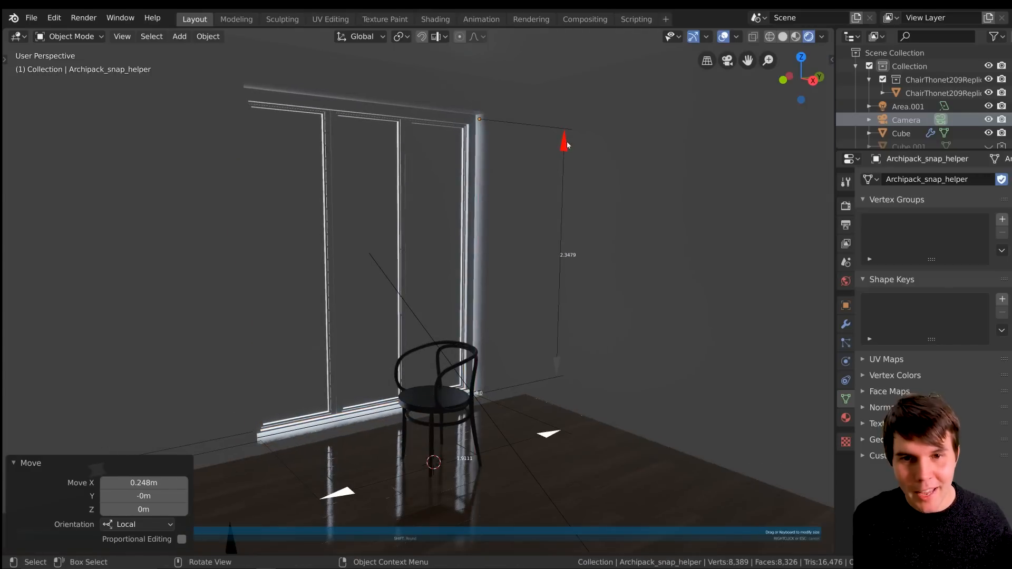
left_click(518, 235)
Step: Examine the fitted window from inside the room and try selecting its individual panes
mouse_move(518, 235)
middle_mouse_down()
mouse_move(490, 237)
mouse_move(508, 237)
middle_mouse_up()
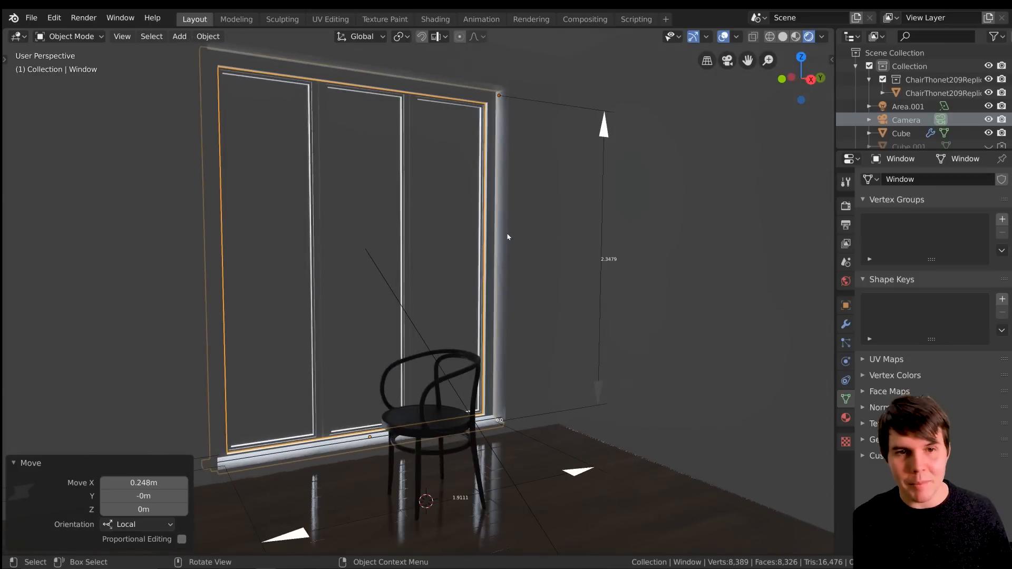
scroll(384, 273, "down", 3)
scroll(384, 273, "up", 2)
middle_click_drag(414, 227, 550, 287, "shift")
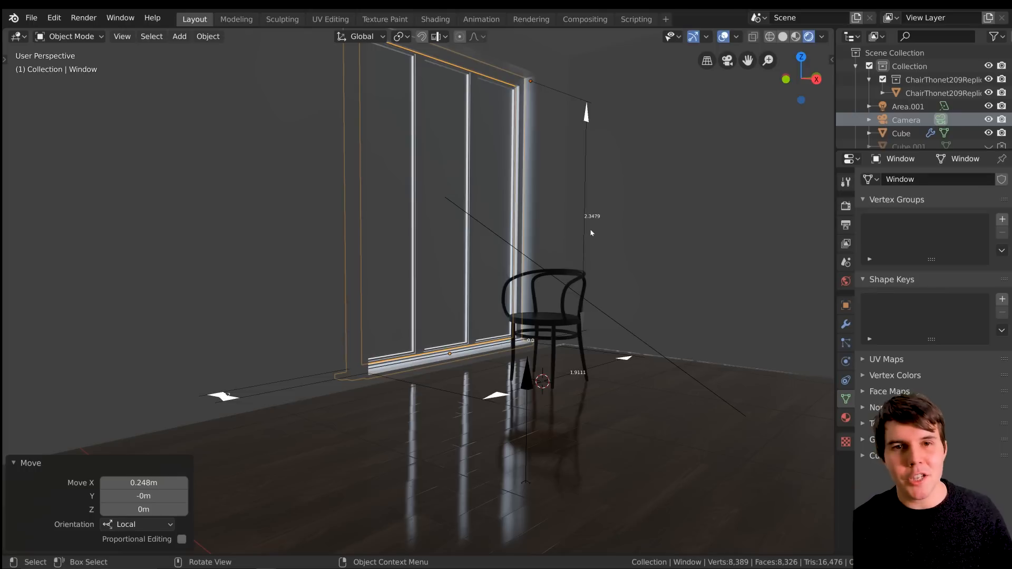
middle_click_drag(591, 230, 453, 195)
left_click(430, 187)
left_click(337, 175, "shift")
left_click(472, 171)
middle_click_drag(523, 181, 409, 178)
left_click(428, 127, "shift")
left_click(428, 127, "shift")
left_click(505, 103, "shift")
left_click(518, 103, "shift")
Step: Inspect the window's mesh in Edit Mode, then check its separate panels in Object Mode
key("Tab")
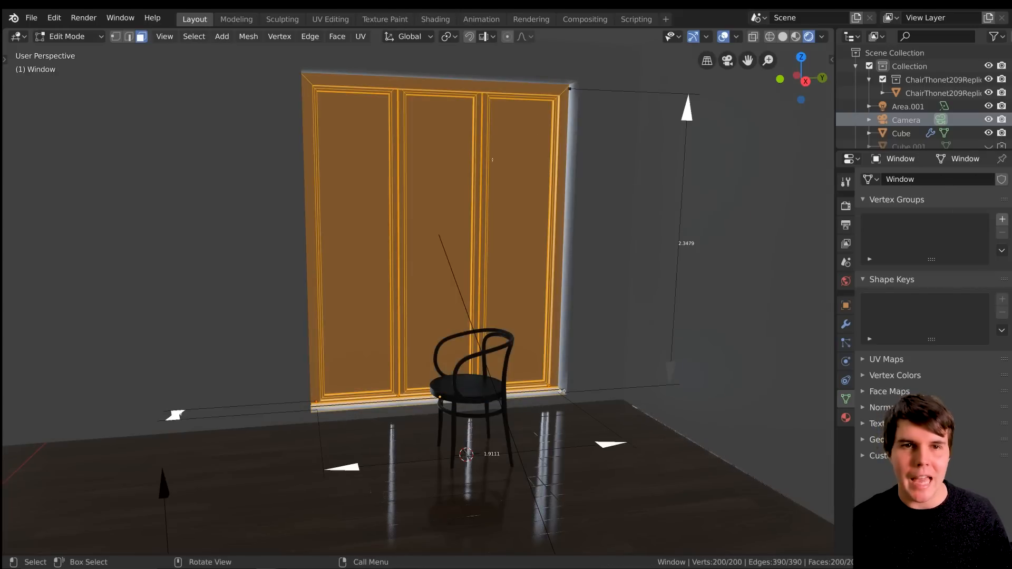
scroll(493, 159, "down", 3)
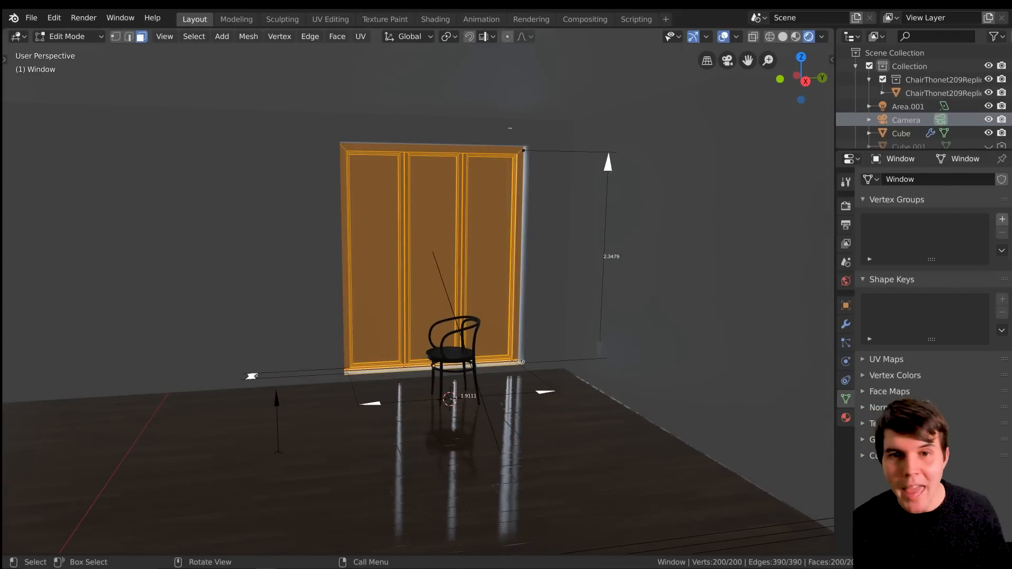
scroll(510, 128, "up", 2)
key("Tab")
middle_click_drag(474, 174, 499, 178)
left_click(478, 113)
left_click(427, 120)
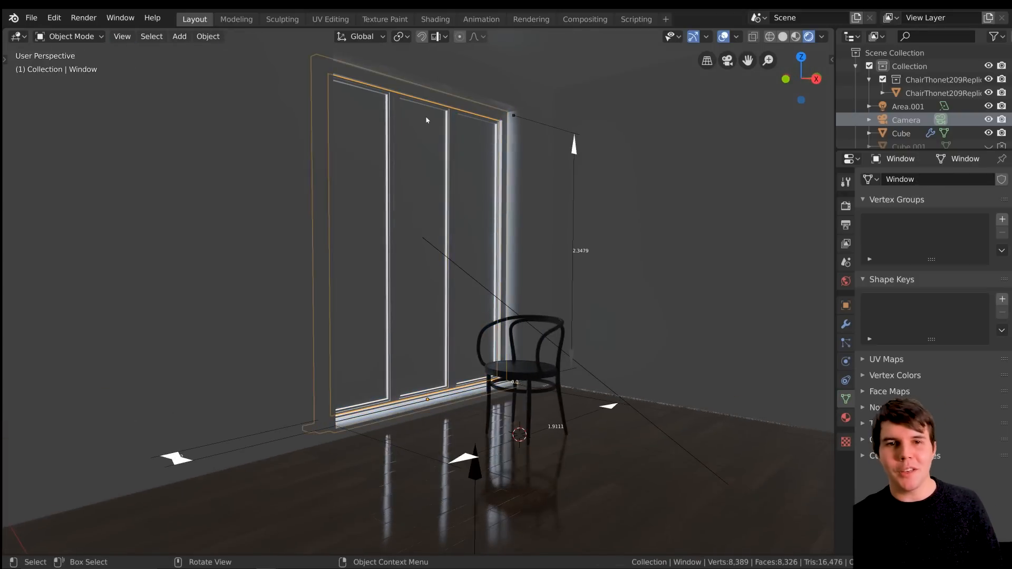
left_click(406, 100)
left_click(442, 142)
middle_click_drag(442, 141, 463, 286)
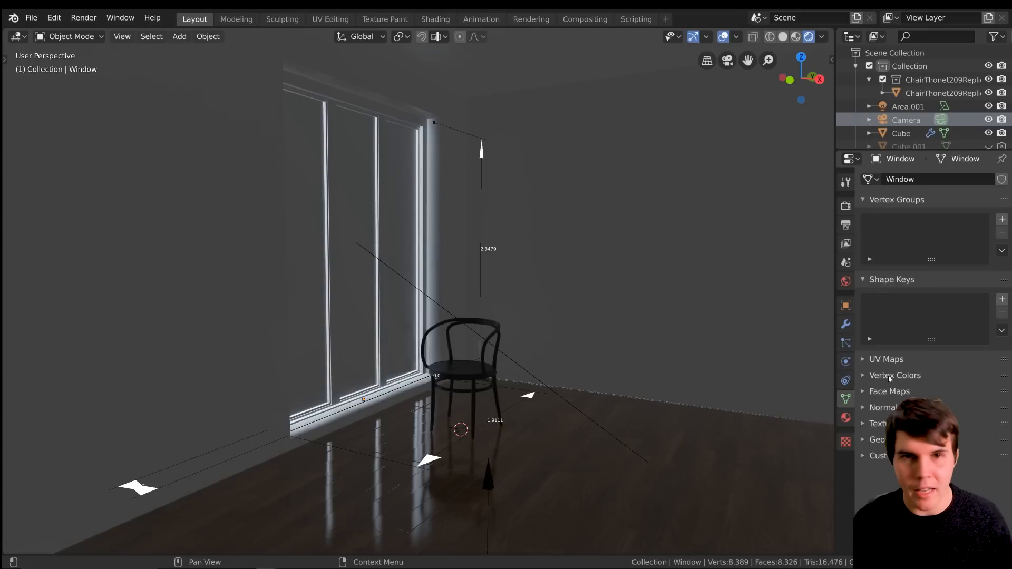
Step: Show all of the window's material slots and select the Window_glass slot
left_click(846, 418)
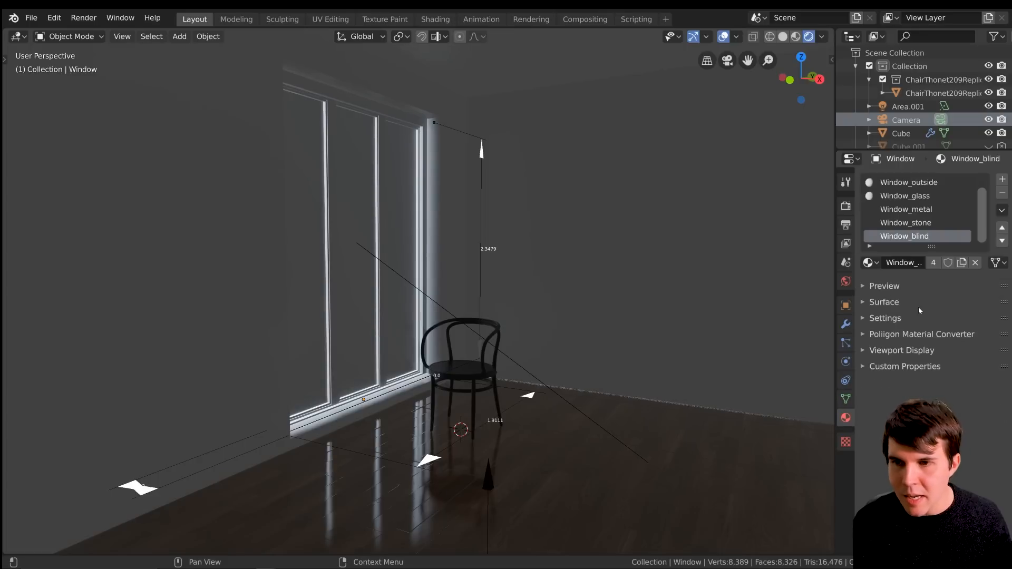
left_click_drag(931, 246, 932, 341)
left_click_drag(913, 184, 922, 248)
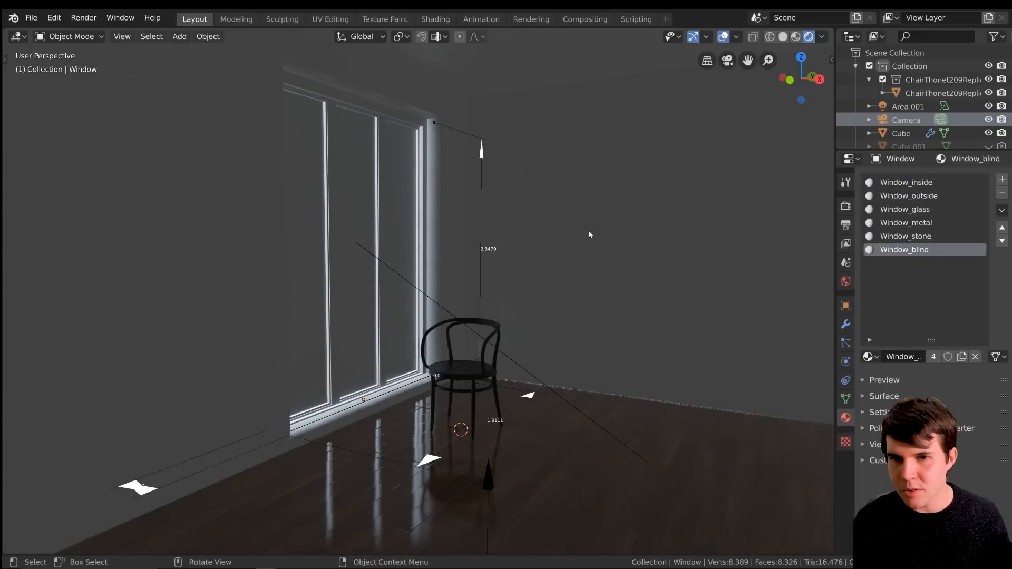
left_click(899, 209)
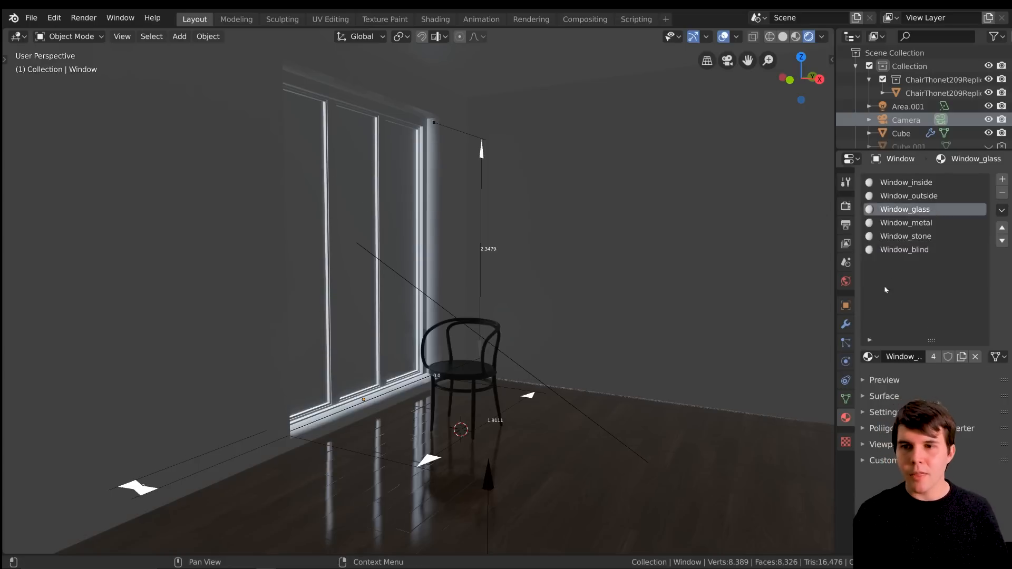
left_click_drag(899, 342, 899, 261)
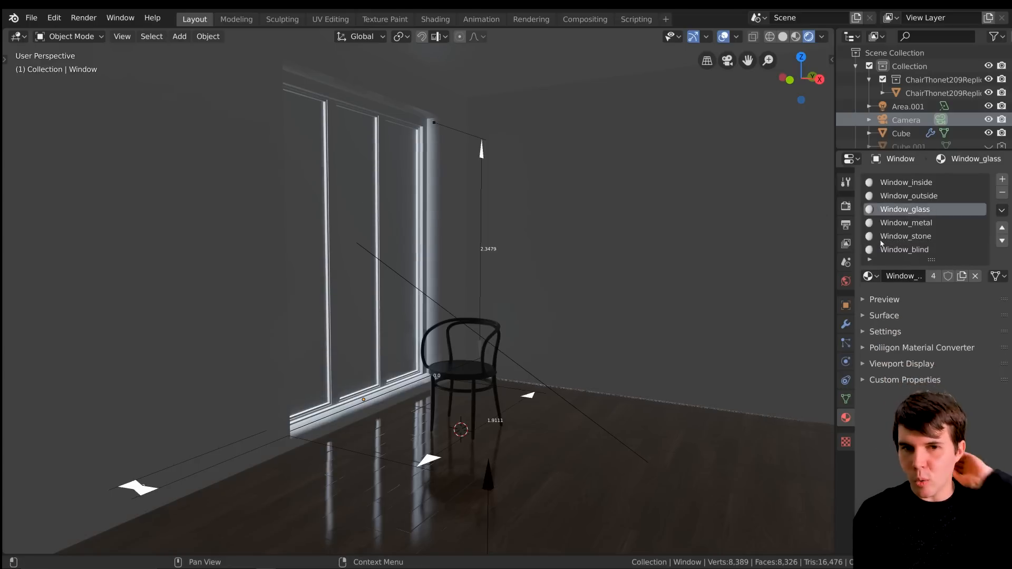
Step: Set the Window_glass material's Shadow Mode to None so daylight enters the room
left_click(871, 332)
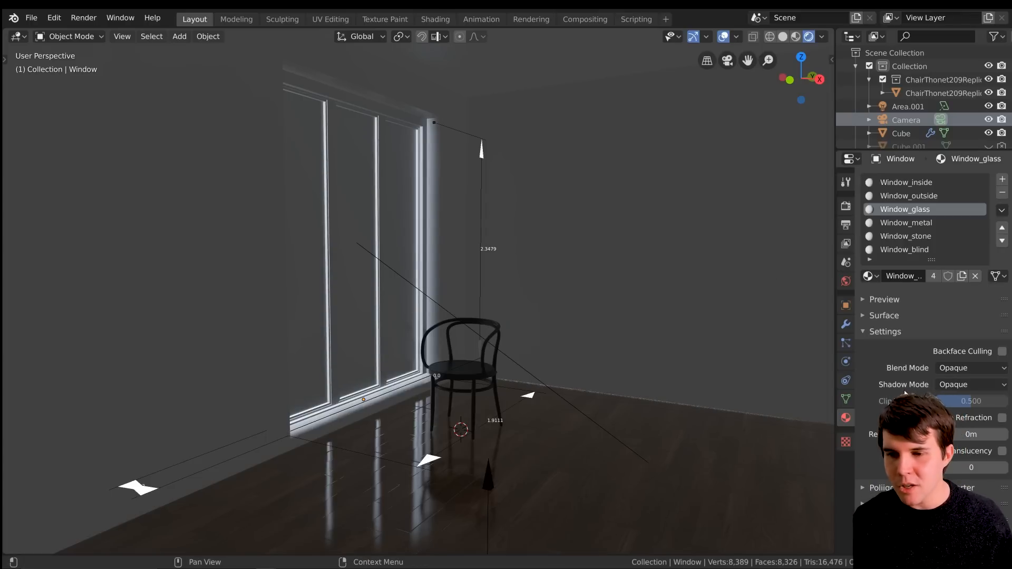
left_click(957, 385)
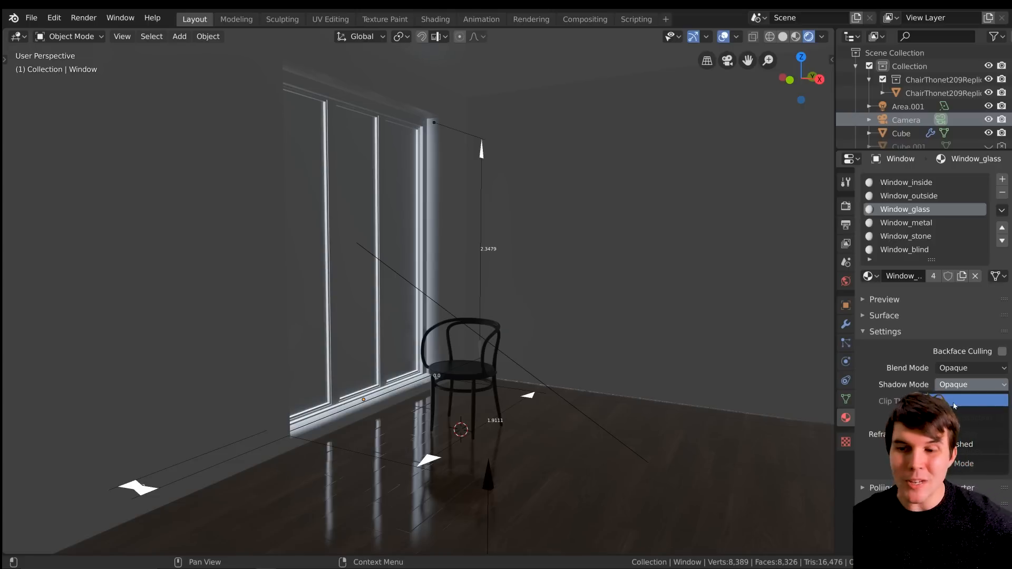
left_click(954, 403)
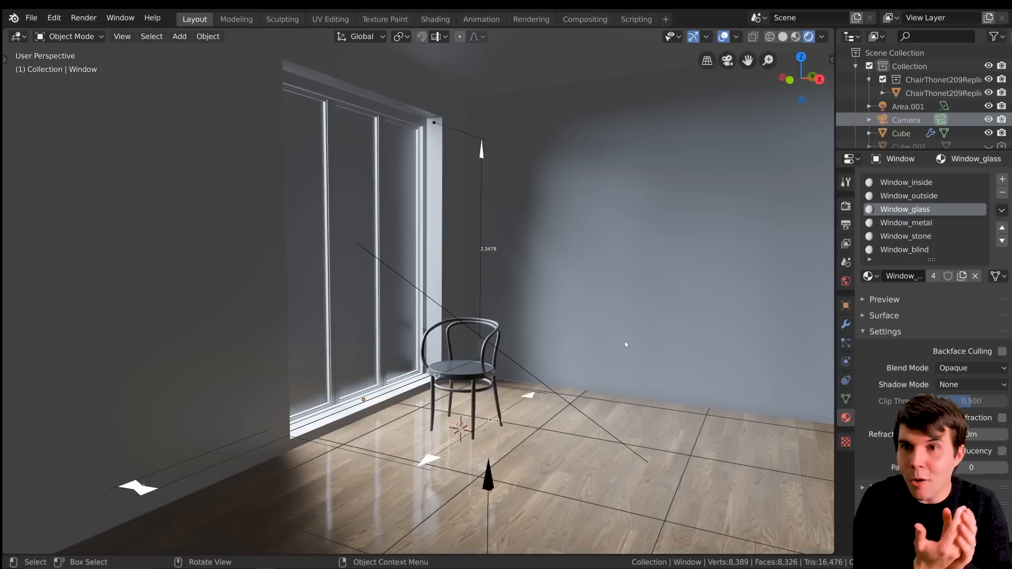
scroll(625, 344, "down", 3)
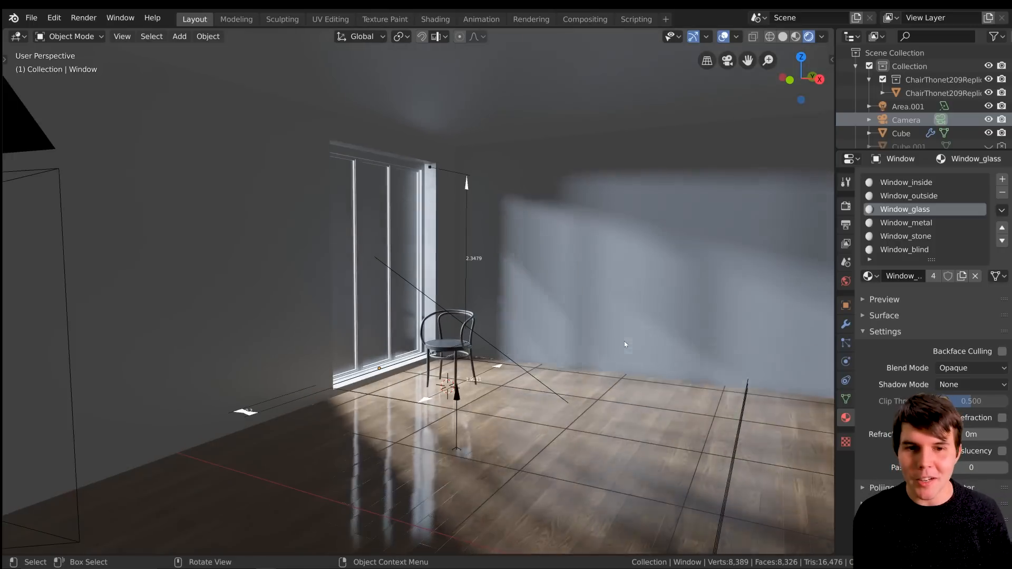
scroll(624, 345, "up", 2)
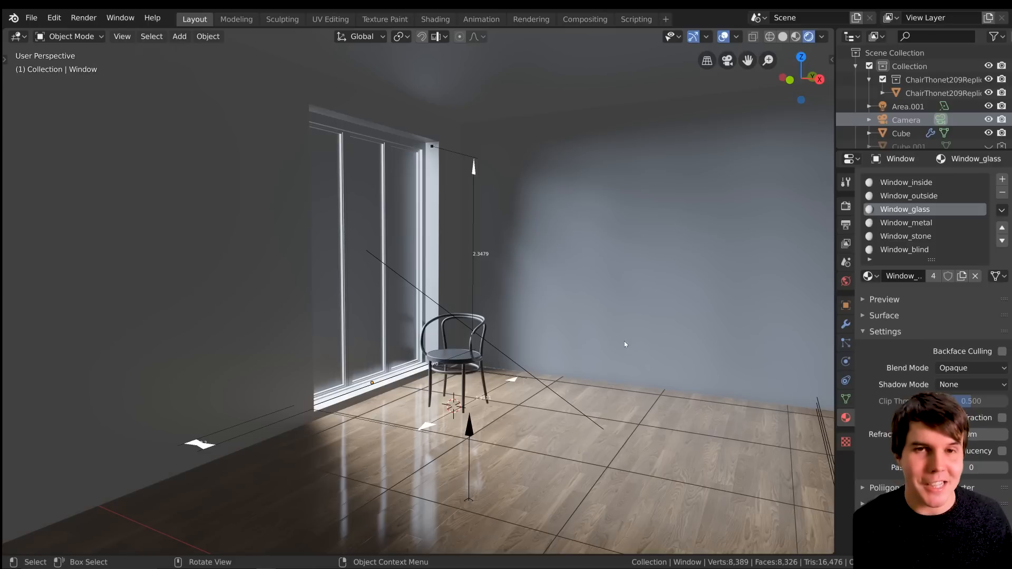
scroll(543, 314, "up", 2)
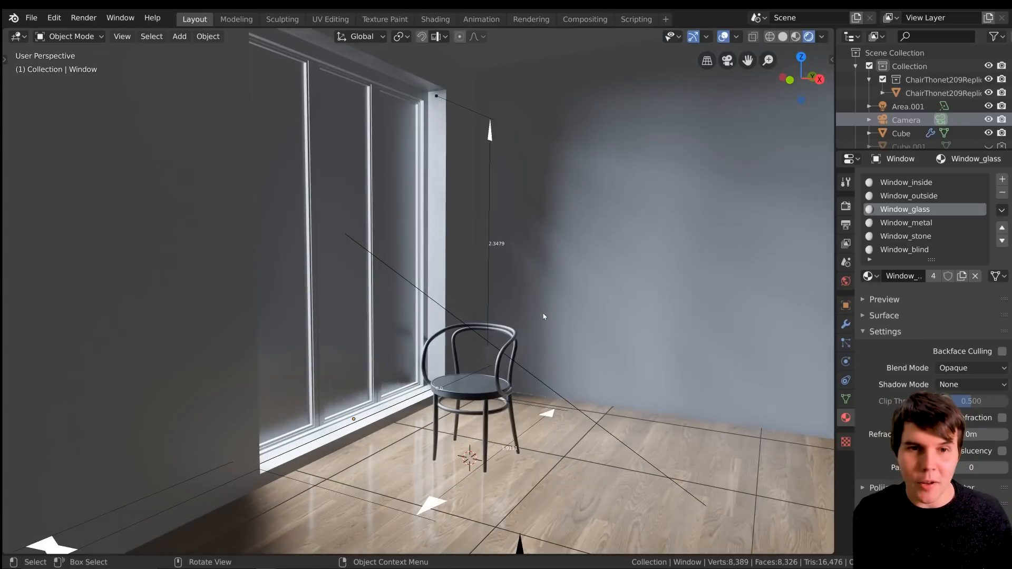
Step: Select the window panel nearest the corner and split off a Shader Editor beside the 3D viewport
scroll(545, 315, "up", 3)
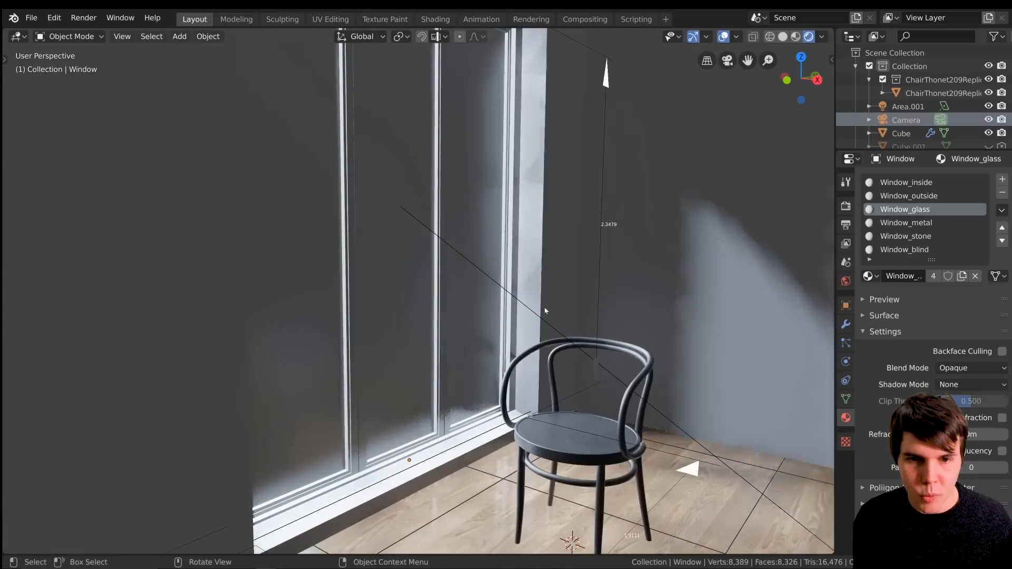
left_click(490, 186)
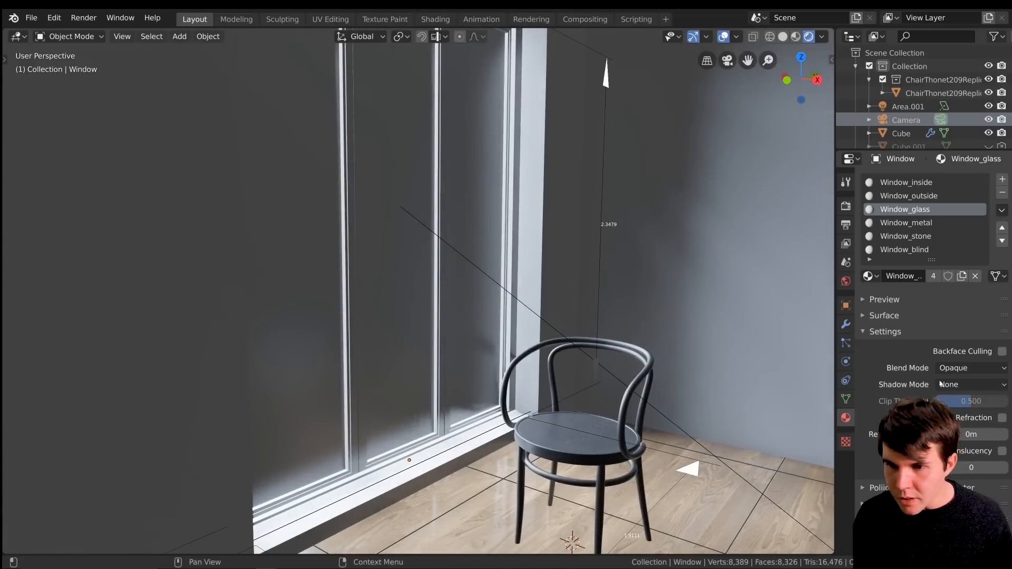
scroll(588, 190, "down", 1)
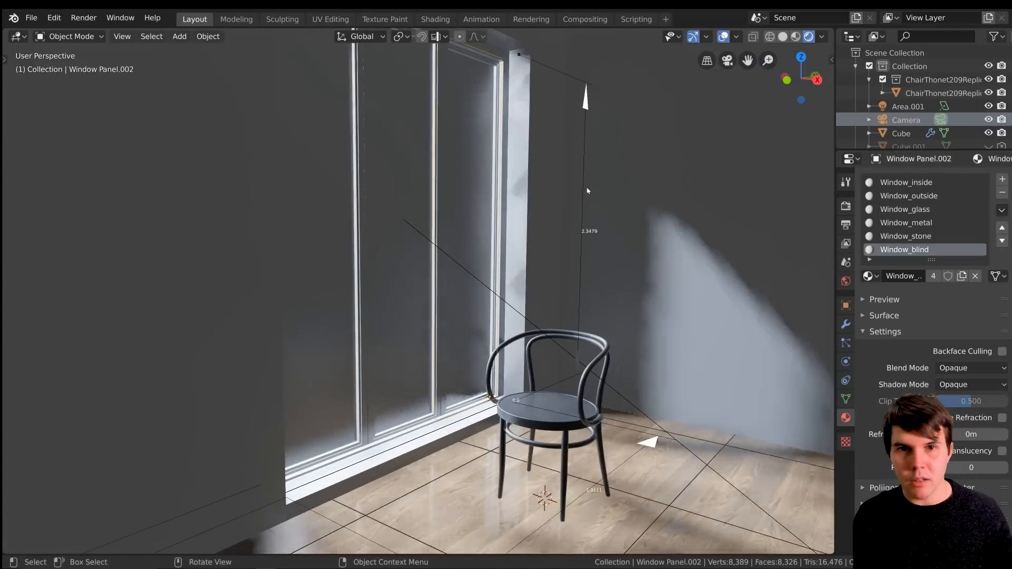
left_click(435, 19)
left_click(194, 19)
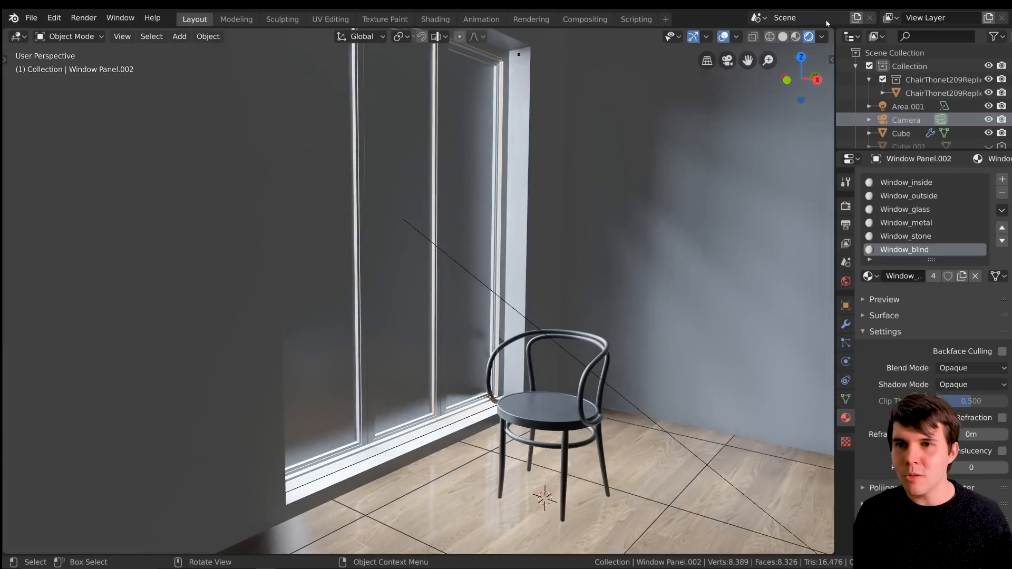
left_click_drag(831, 33, 493, 79)
left_click(509, 37)
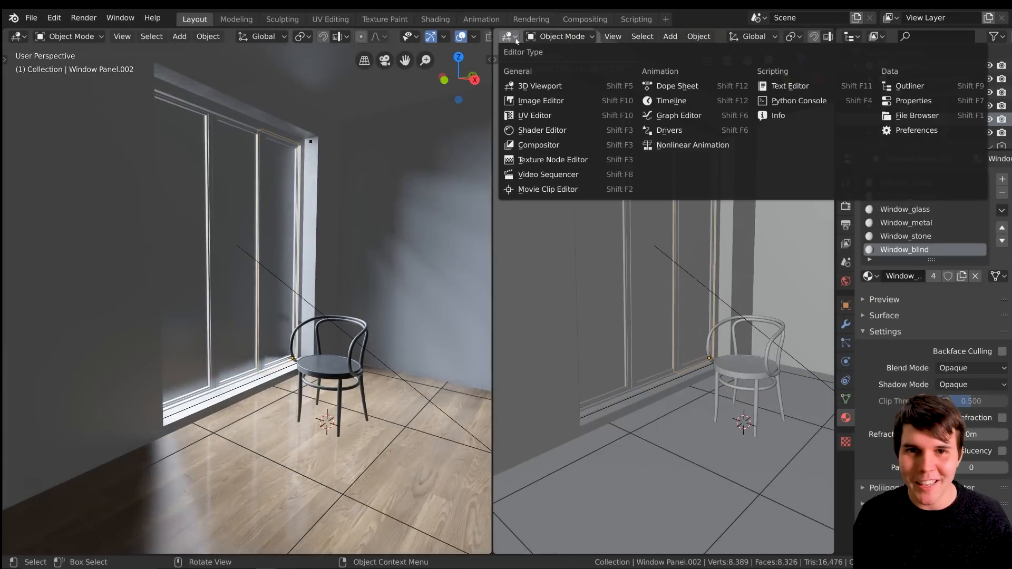
left_click(542, 130)
key("n")
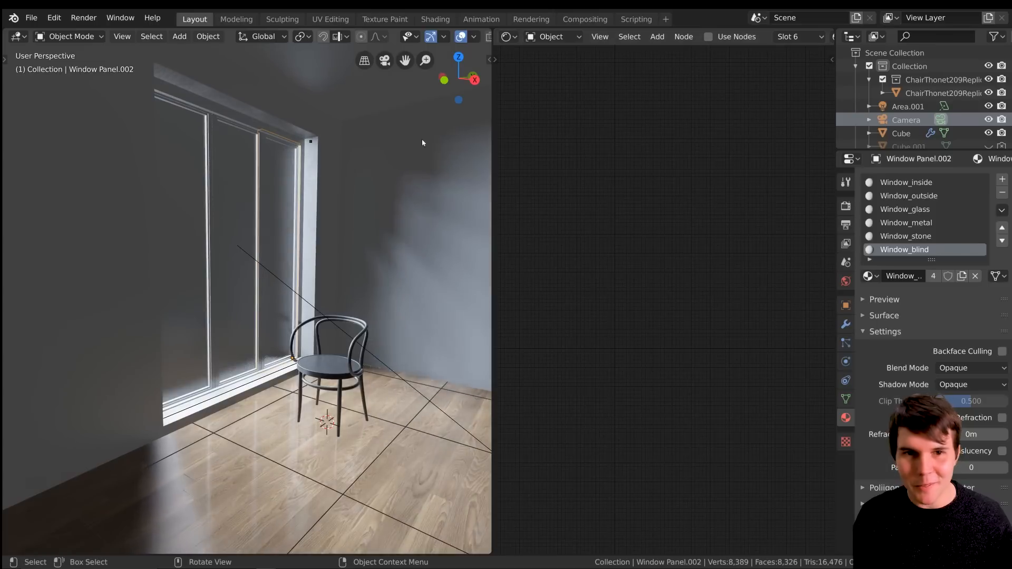
Step: Enable nodes for the panel's Window_blind and Window_glass materials
left_click(741, 38)
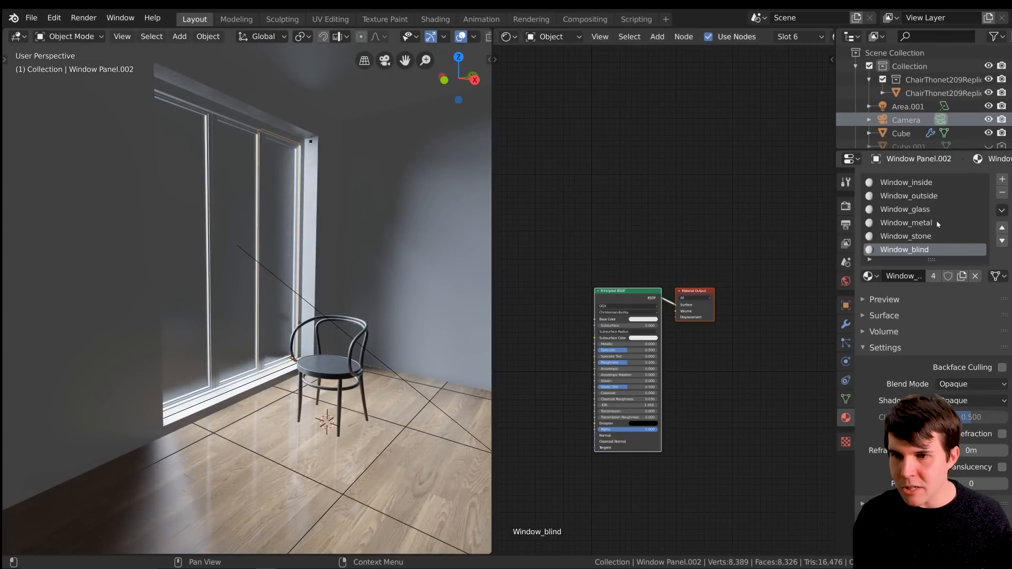
left_click(923, 211)
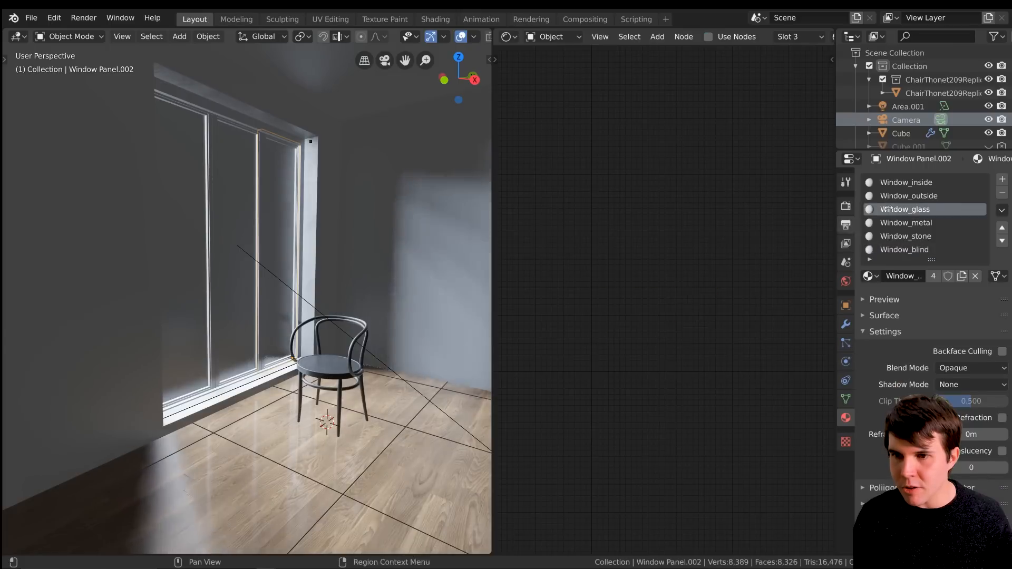
left_click(740, 37)
scroll(672, 209, "up", 4)
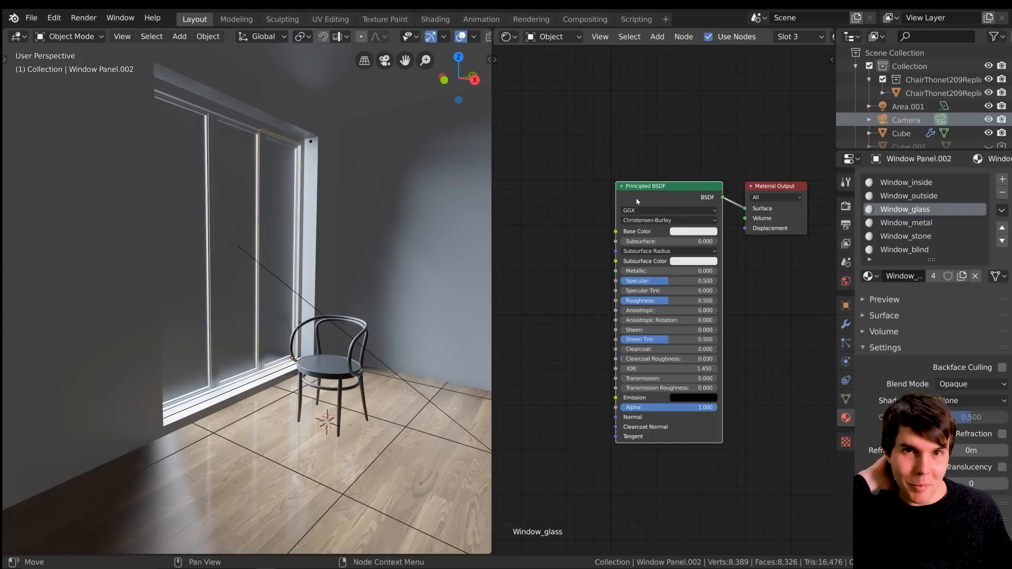
Step: Set the Window_glass Principled BSDF to Transmission 1.000 and Roughness 0.000
left_click_drag(668, 378, 717, 379)
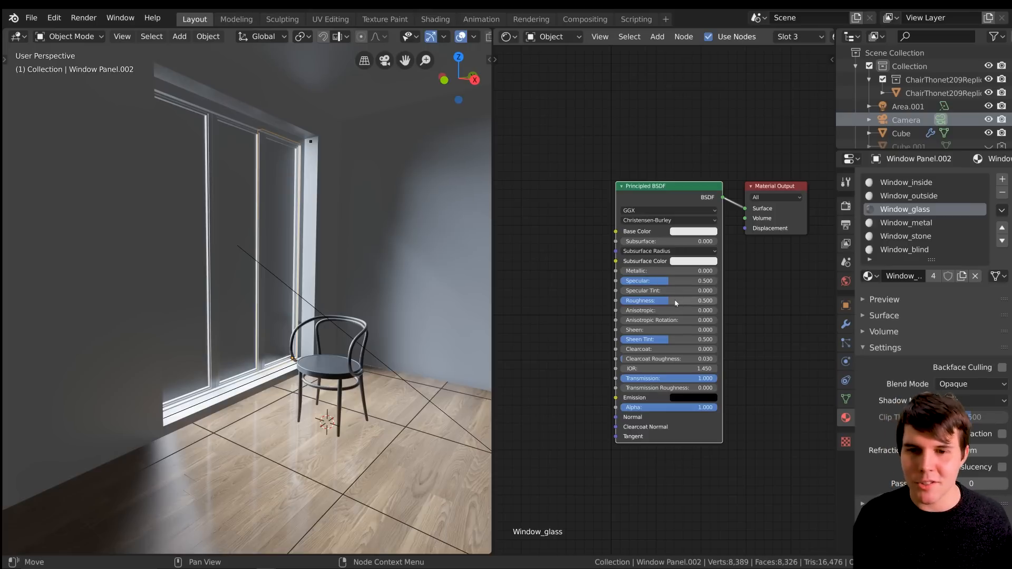
left_click_drag(670, 300, 621, 301)
scroll(291, 353, "up", 4)
middle_click_drag(337, 240, 243, 238)
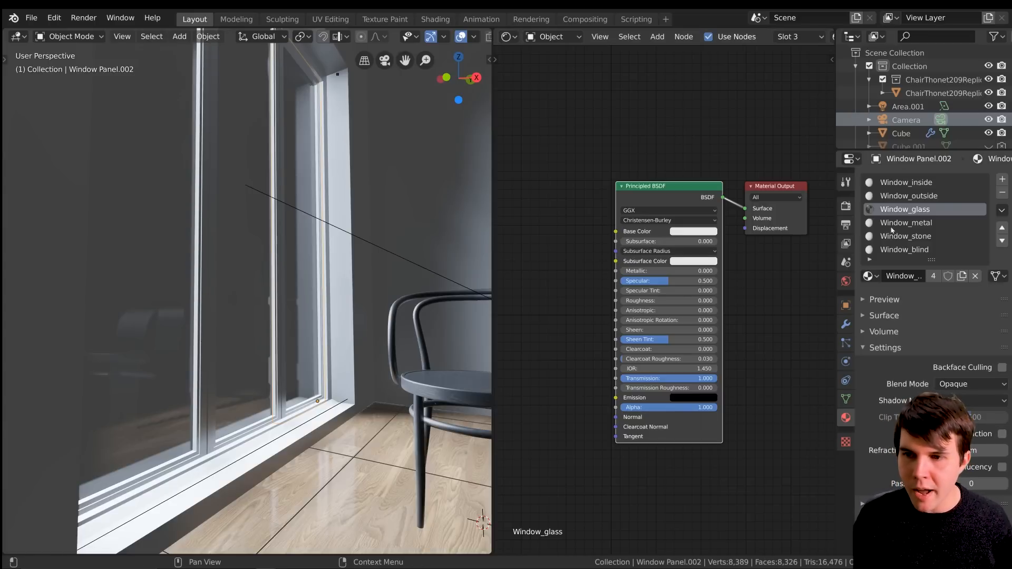
Step: Enable Screen Space Refraction on Window_glass and Refraction in the scene's Screen Space Reflections settings
left_click(1002, 434)
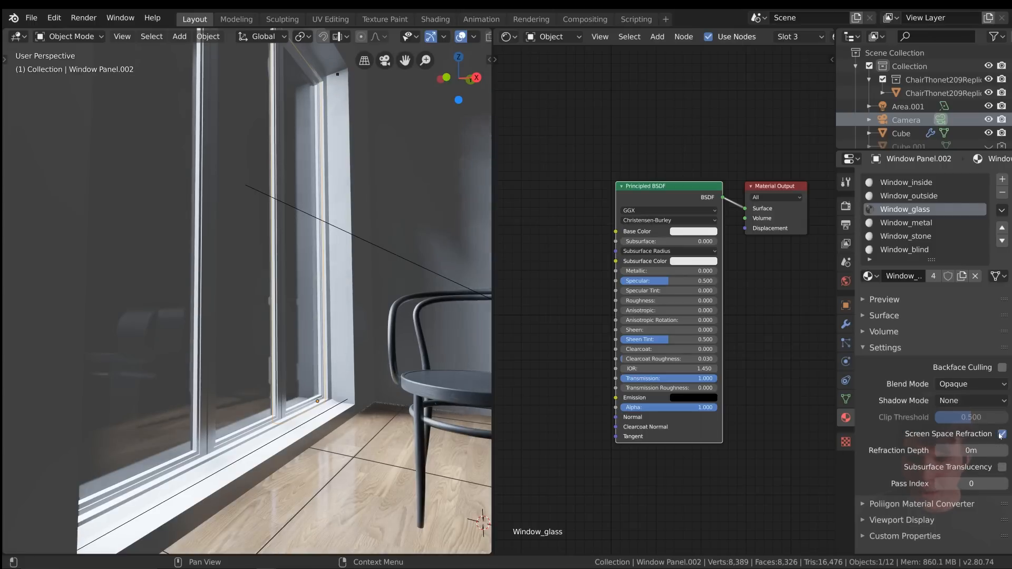
left_click(843, 208)
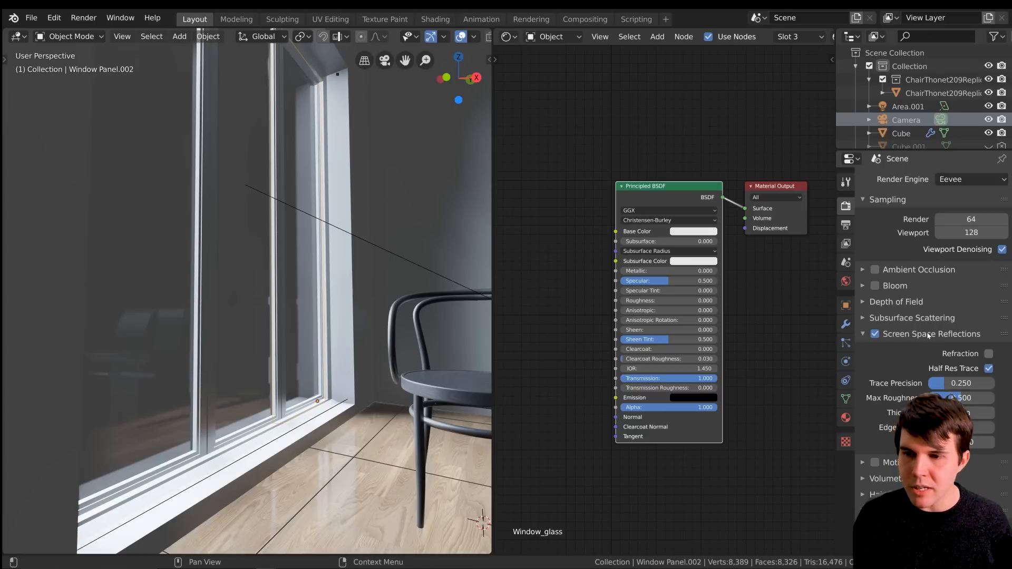
left_click(989, 353)
middle_click_drag(318, 281, 280, 287)
Step: Raise the Window_glass material's Refraction Depth above zero to reduce distortion through the panes
left_click(845, 417)
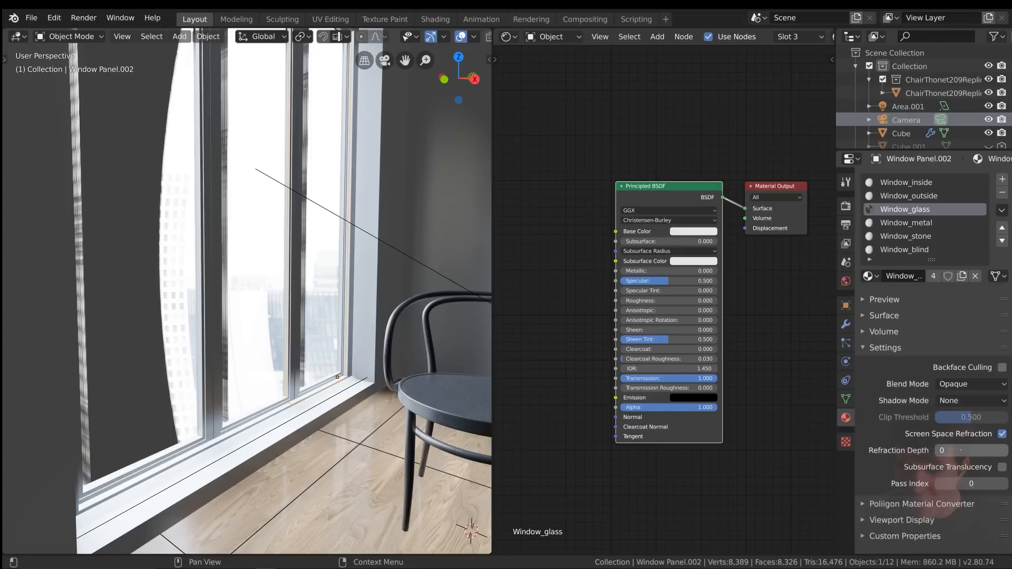
left_click_drag(971, 451, 997, 451)
mouse_move(309, 301)
middle_mouse_down()
mouse_move(284, 296)
mouse_move(325, 304)
mouse_move(287, 300)
mouse_move(302, 302)
middle_mouse_up()
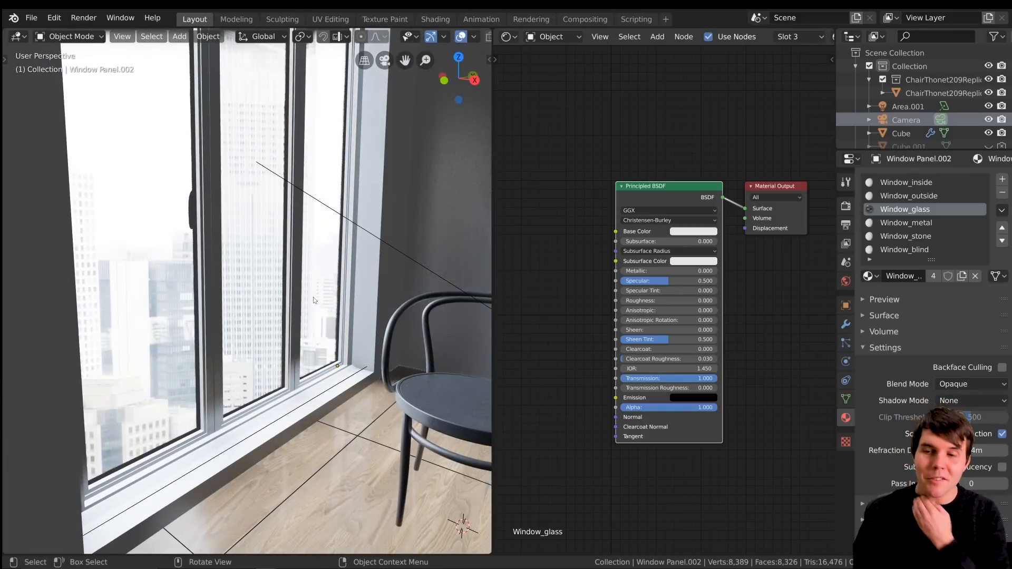
middle_click_drag(314, 300, 324, 275)
Step: Examine the see-through glass and city backdrop from the camera view and close to the chair
key("KP_0")
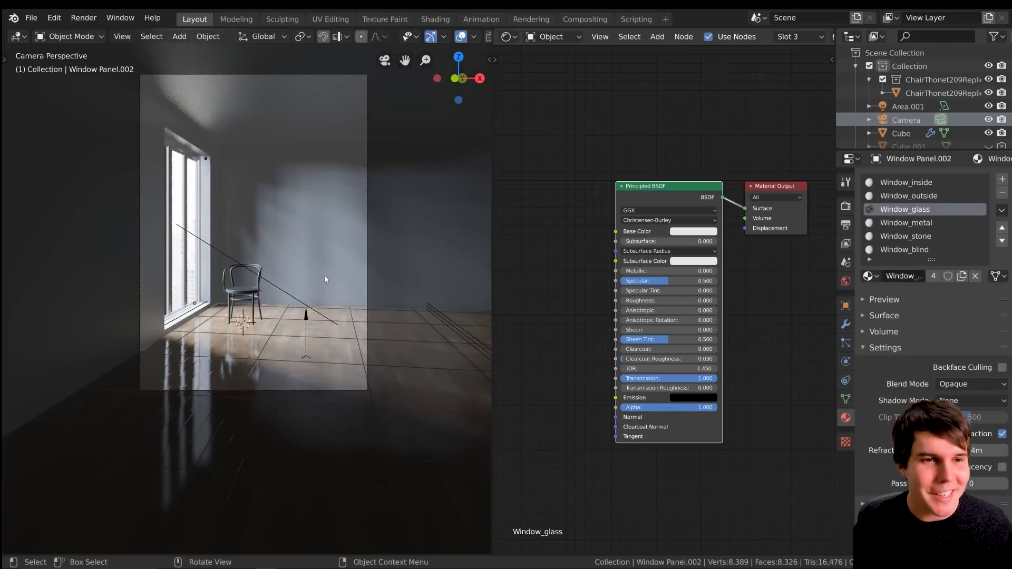
scroll(325, 276, "up", 4)
middle_click_drag(327, 226, 314, 272, "shift")
scroll(385, 239, "down", 2)
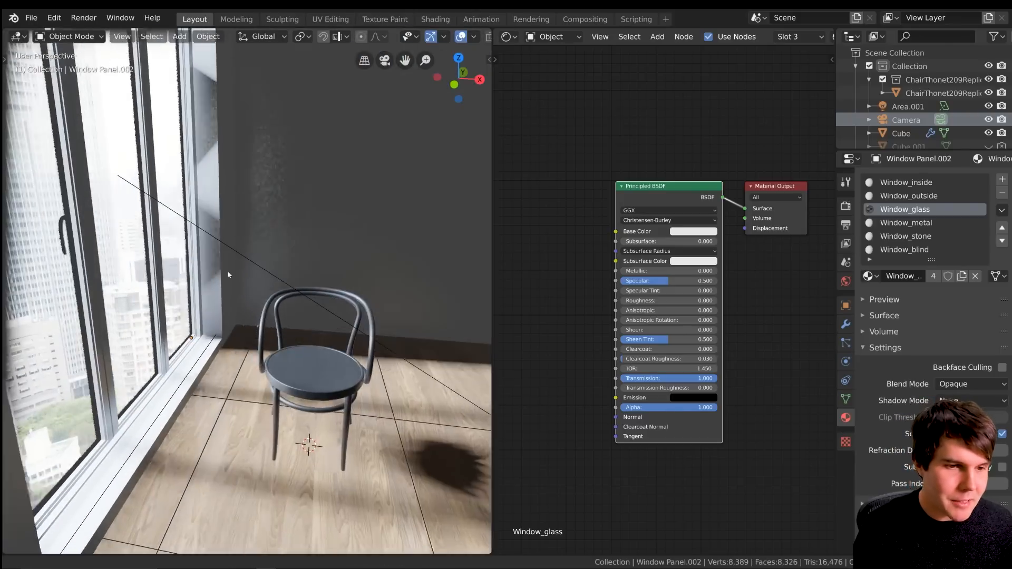
scroll(251, 267, "down", 2)
scroll(314, 272, "up", 5)
Step: Enable nodes on the window panel's Window_inside material and give it a black Base Color with Roughness 0.300
left_click(353, 267)
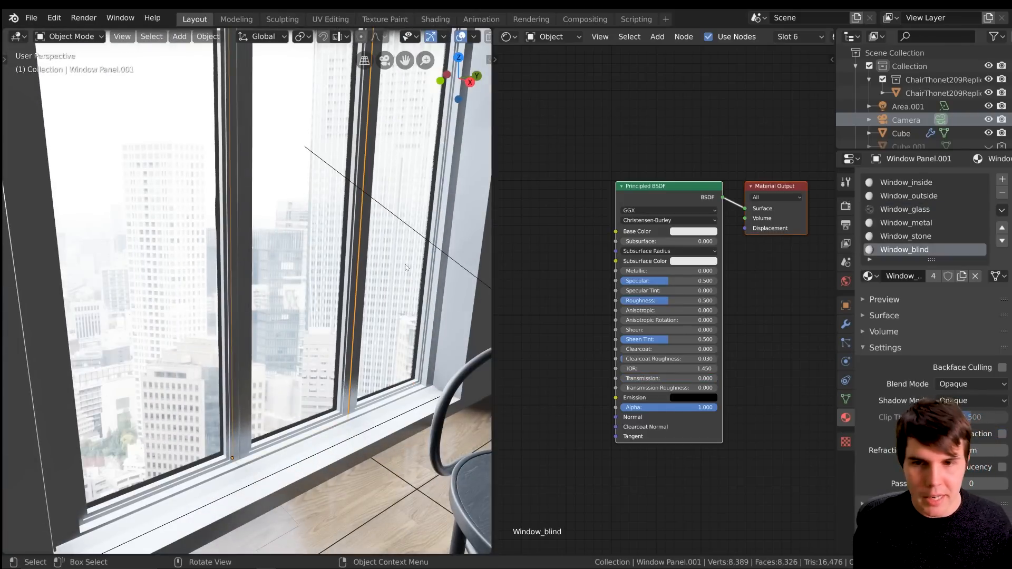
left_click(923, 182)
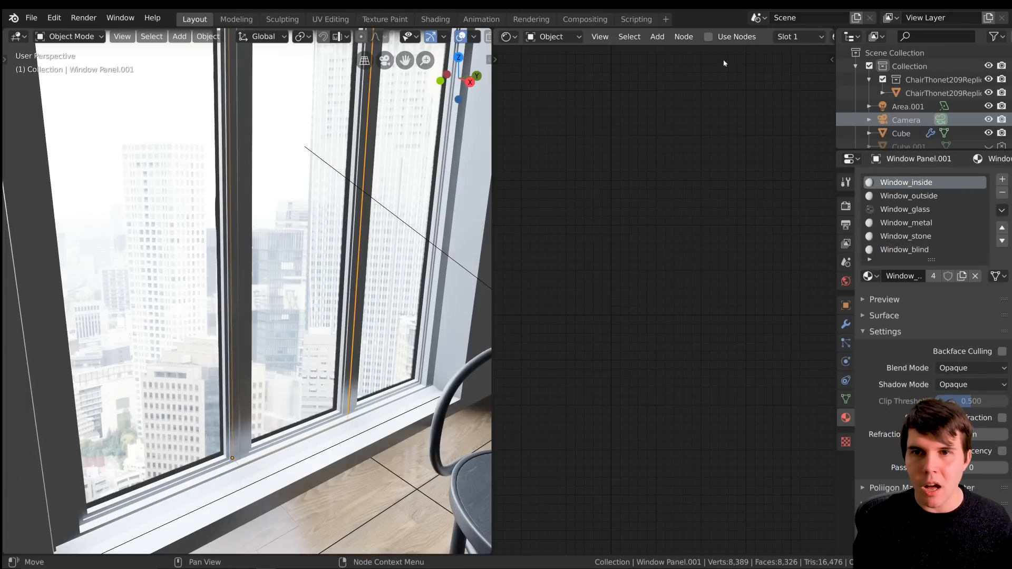
left_click(708, 36)
scroll(677, 234, "up", 2)
left_click(688, 214)
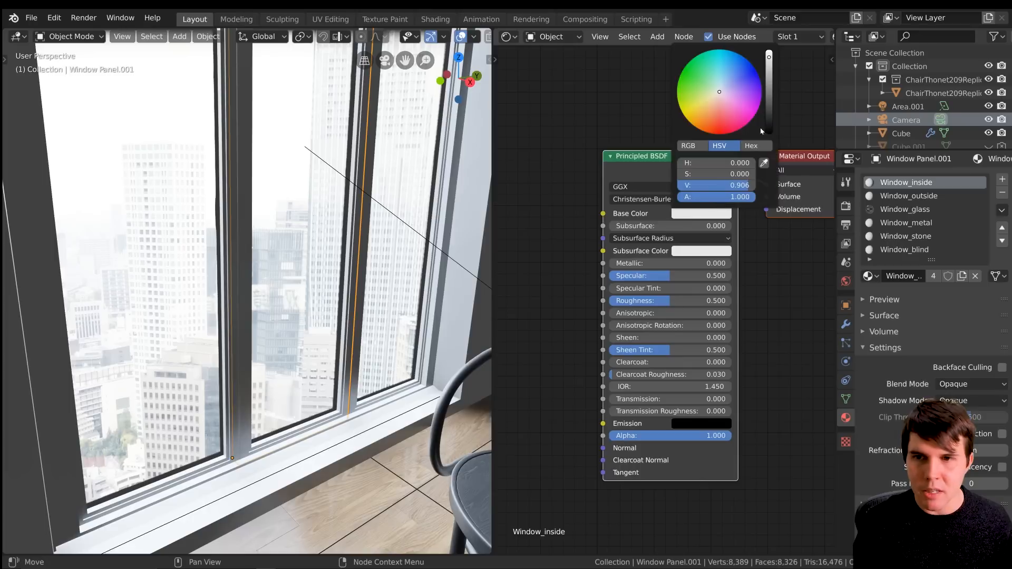
left_click(761, 131)
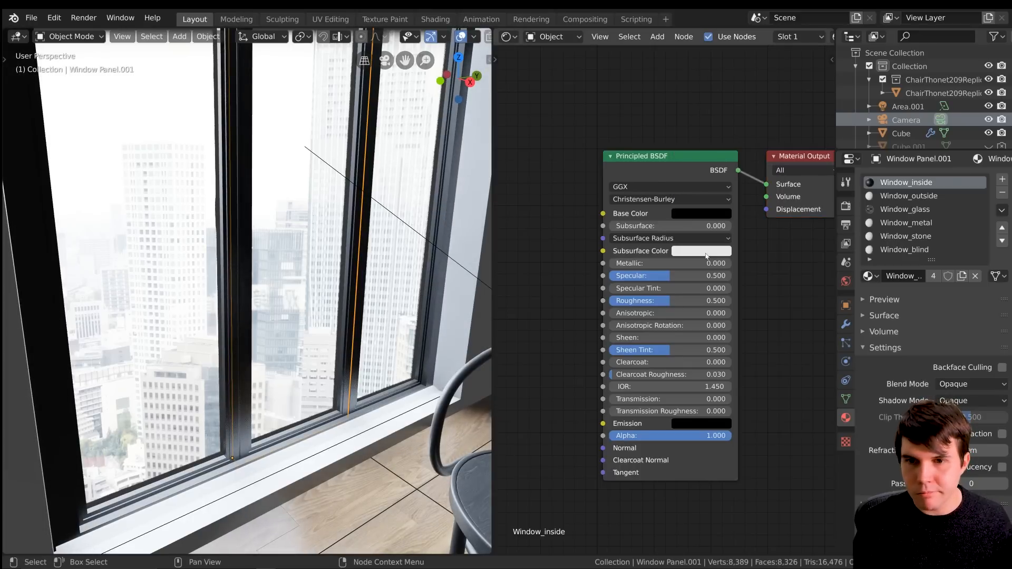
left_click_drag(673, 301, 622, 300)
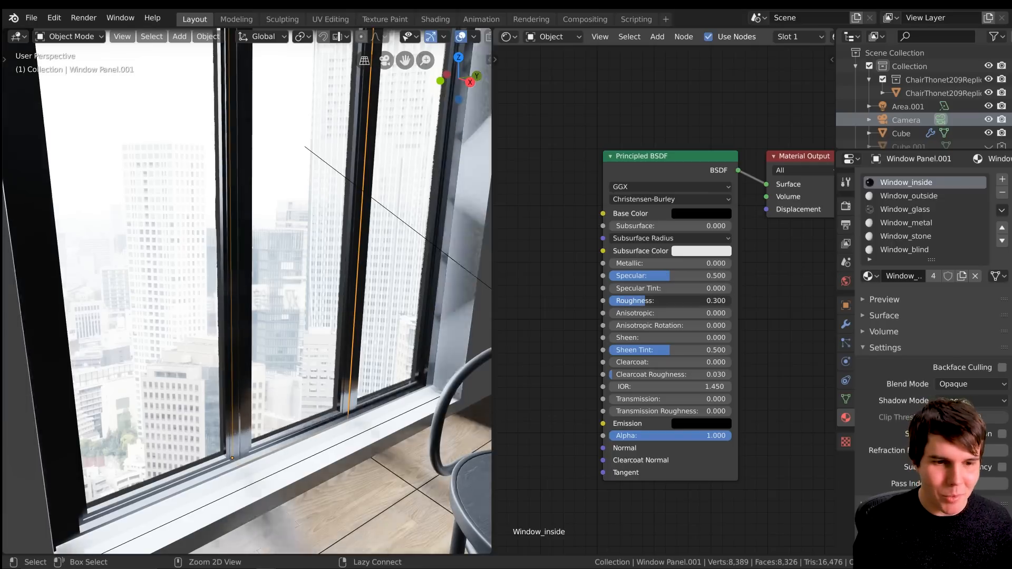
Step: Deselect everything and examine the black window frames from close up, across the room and through the camera
middle_click_drag(343, 282, 255, 304)
scroll(377, 269, "down", 1)
key("alt+a")
scroll(372, 291, "down", 4)
scroll(220, 247, "down", 3)
scroll(220, 248, "up", 4)
scroll(233, 337, "down", 4)
scroll(256, 305, "down", 6)
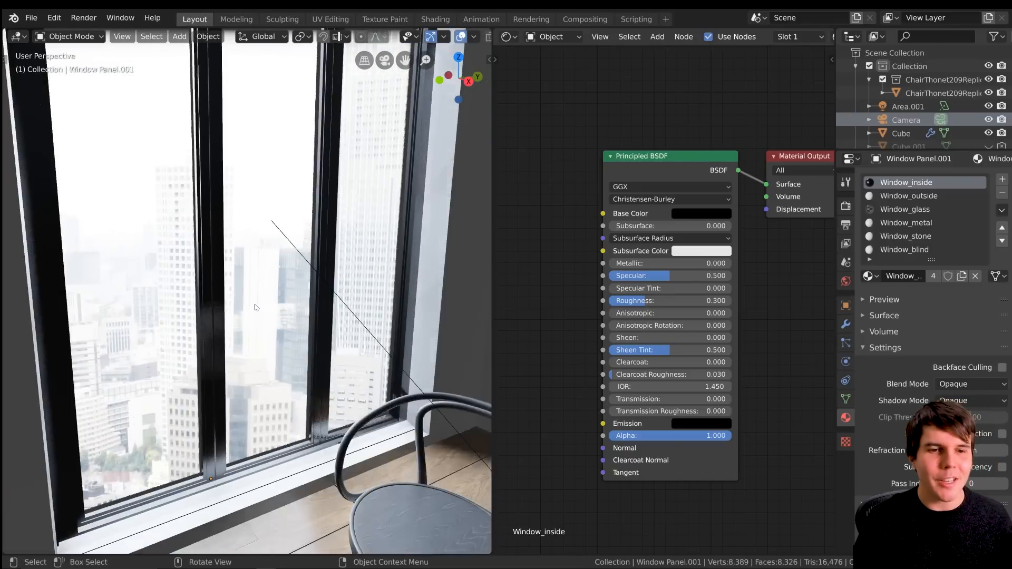
mouse_move(318, 329)
middle_mouse_down()
mouse_move(356, 325)
mouse_move(311, 260)
mouse_move(343, 326)
mouse_move(321, 327)
middle_mouse_up()
scroll(350, 321, "down", 3)
scroll(308, 256, "up", 1)
scroll(343, 326, "down", 1)
scroll(344, 327, "up", 1)
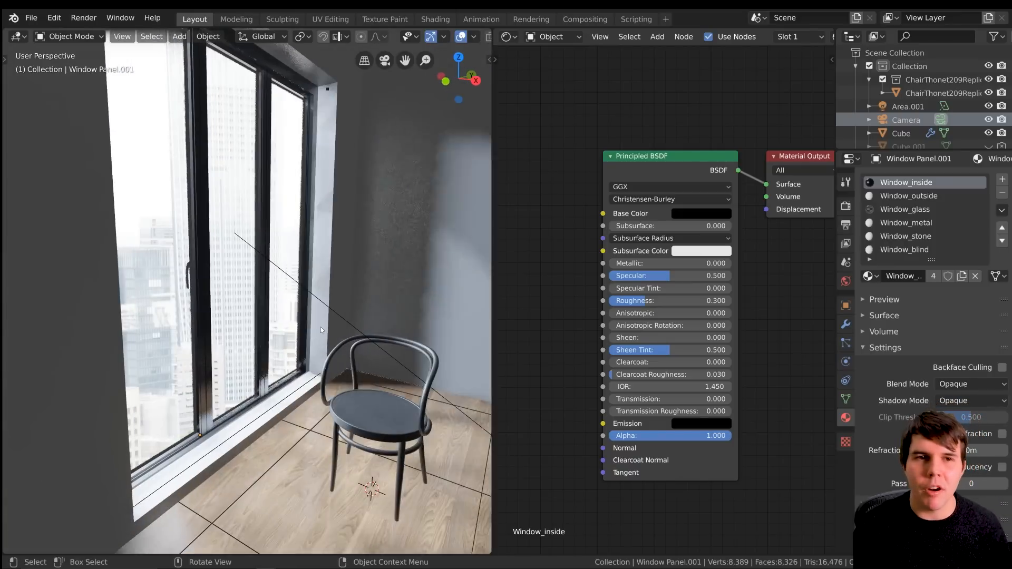
scroll(313, 138, "down", 4)
scroll(343, 317, "up", 2)
middle_click_drag(344, 321, 239, 247)
scroll(349, 316, "down", 1)
key("KP_0")
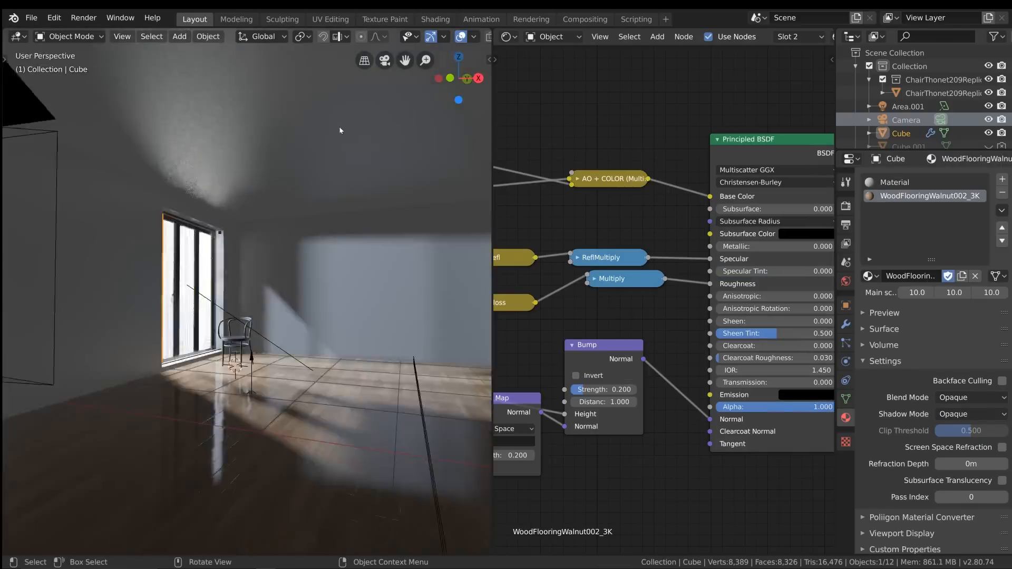
Step: Add a third material slot to the room cube and apply the Poliigon material ConcretePlates01_3K to it
left_click(1003, 179)
left_click(891, 299)
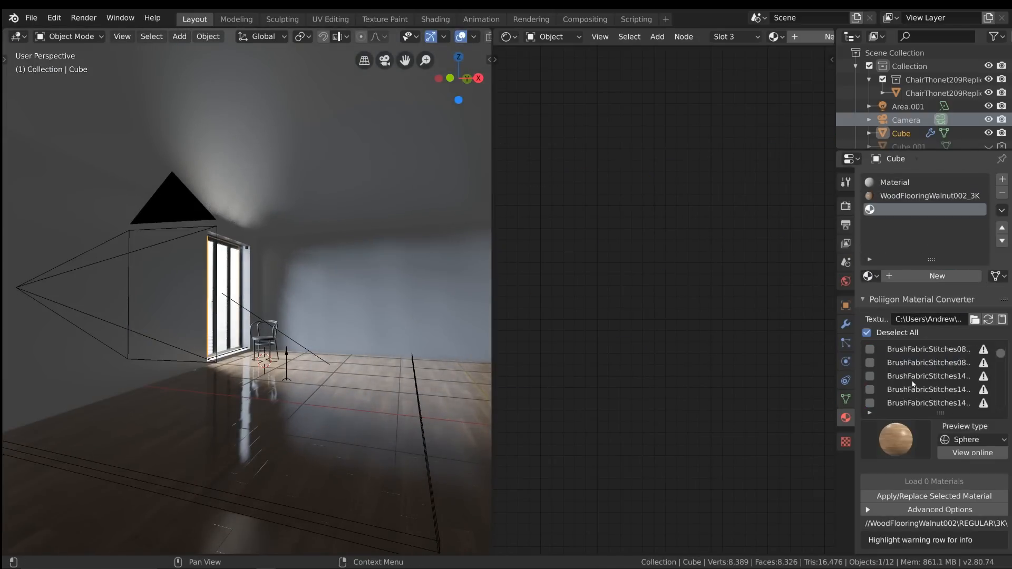
left_click(915, 388)
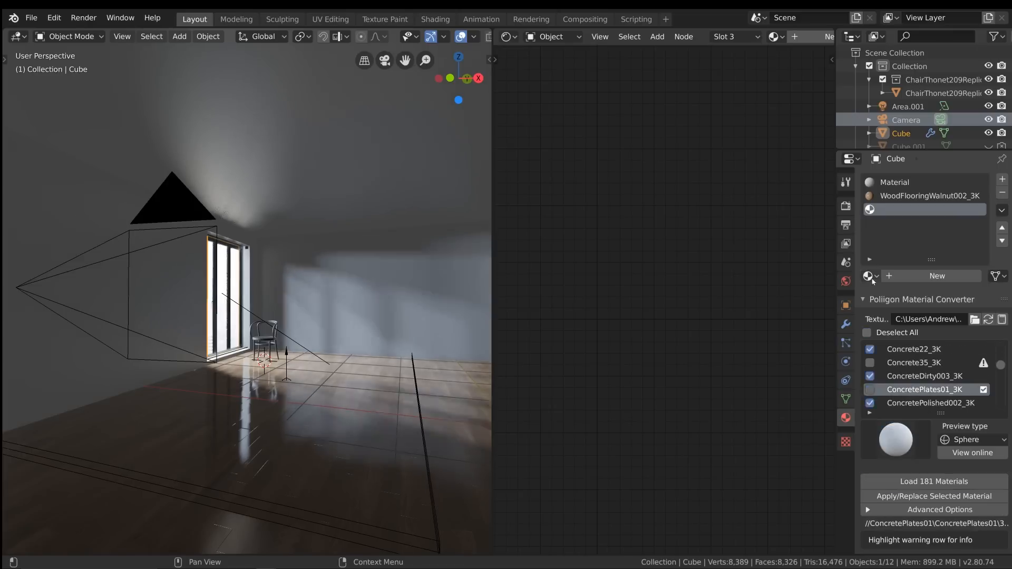
left_click(935, 496)
Step: Select the room's ceiling face in Edit Mode and assign the ConcretePlates01_3K material to it
key("Tab")
left_click(141, 37)
left_click(232, 132)
key("Tab")
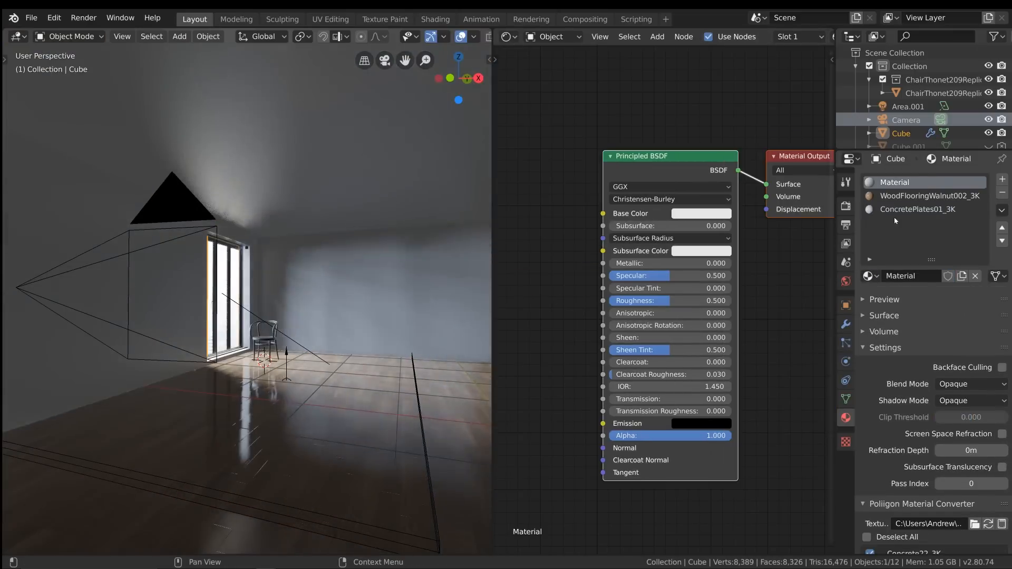
left_click(896, 210)
key("Tab")
left_click(884, 292)
key("Tab")
Step: Set the ConcretePlates01_3K Bump node's Strength to 0.100
left_click(931, 293)
left_click_drag(729, 348, 697, 347)
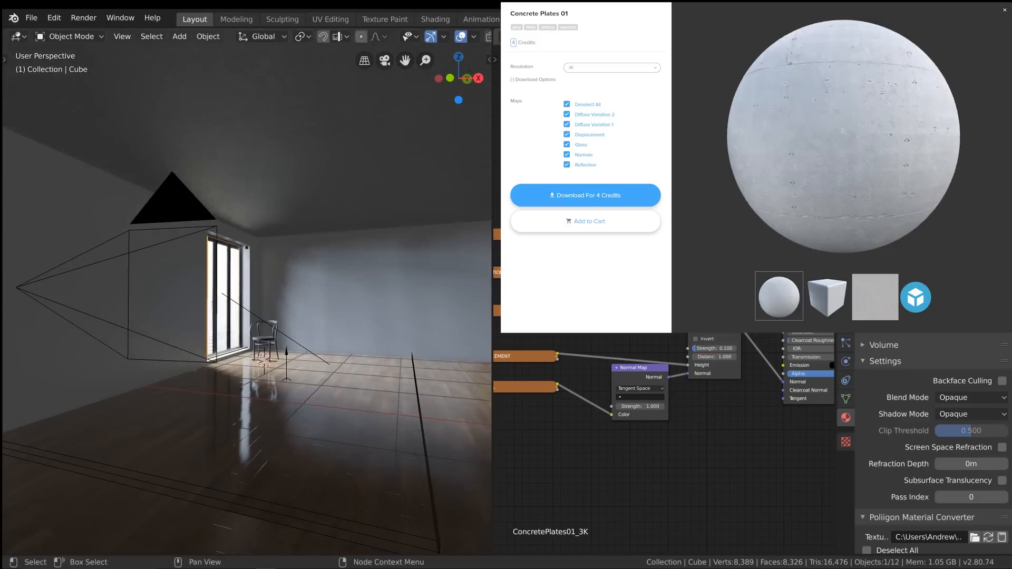
Step: Examine the concrete ceiling, back wall, window and floor from several angles inside the room
middle_click_drag(312, 207, 305, 208)
scroll(304, 208, "up", 5)
middle_click_drag(322, 164, 301, 274)
scroll(264, 213, "down", 4)
scroll(264, 213, "up", 3)
scroll(327, 305, "down", 3)
middle_click_drag(331, 309, 285, 242, "shift")
middle_click_drag(285, 242, 312, 274)
middle_click_drag(327, 329, 283, 308, "shift")
scroll(307, 309, "up", 3)
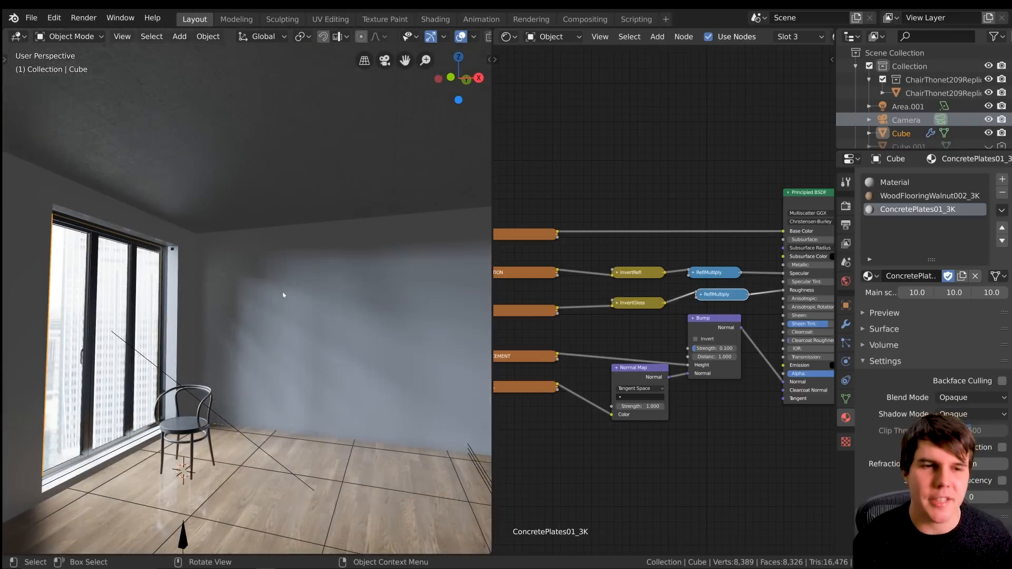
middle_click_drag(211, 301, 326, 290)
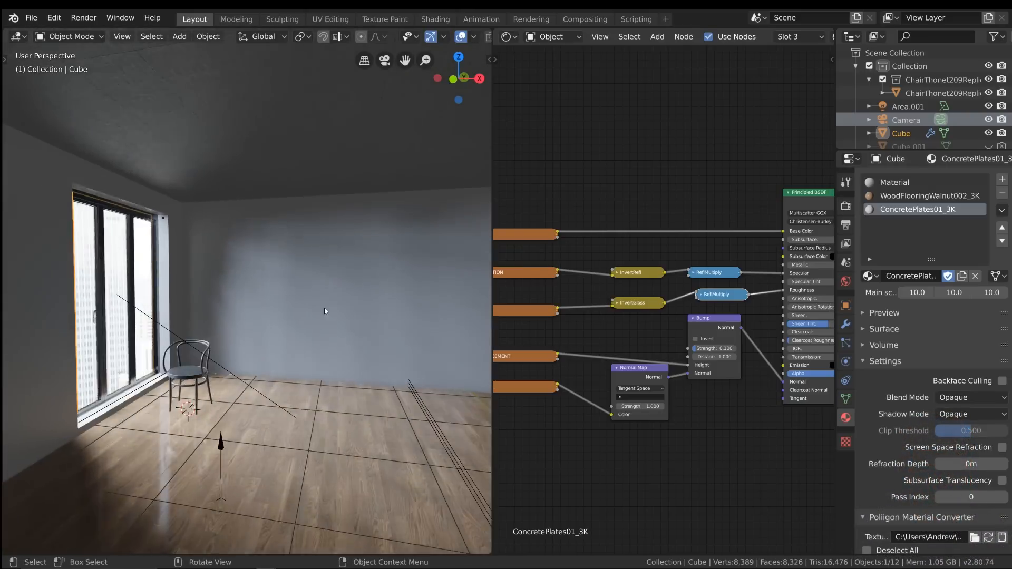
middle_click_drag(316, 226, 344, 284)
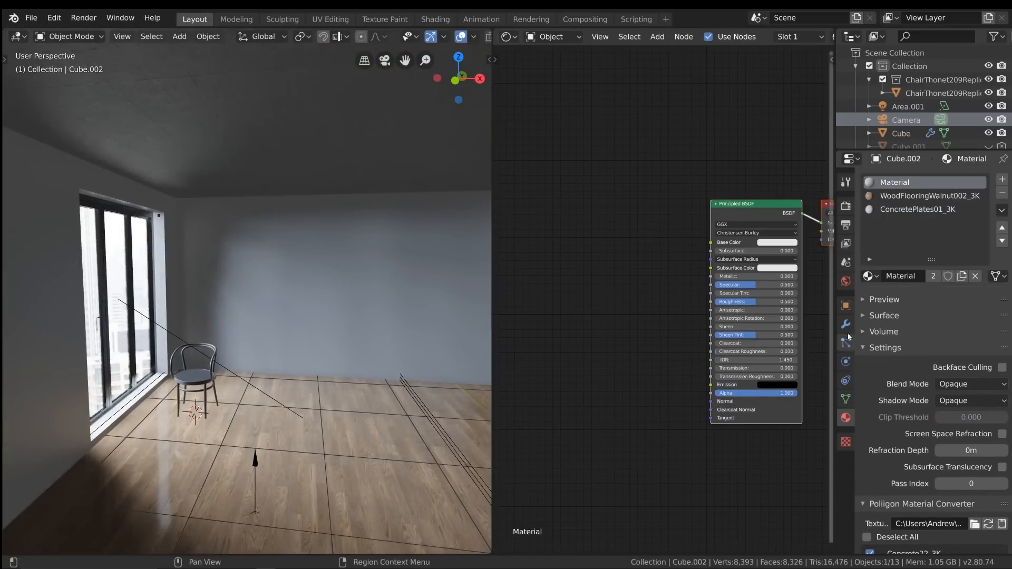
Step: Move the tall wall panel along X against the back wall beside the window and apply its scale
key("g")
key("x")
key("ctrl+a")
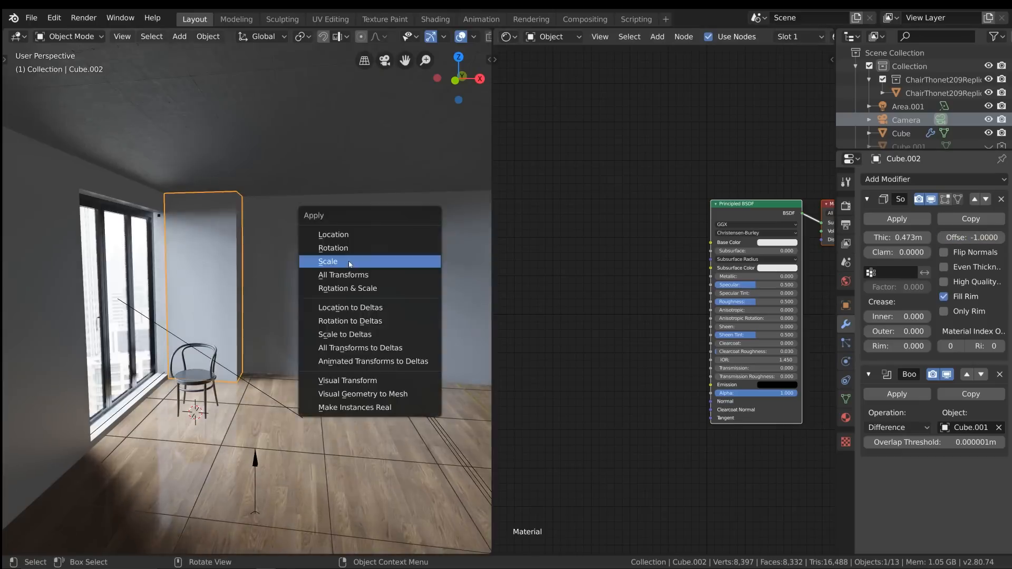
left_click(327, 262)
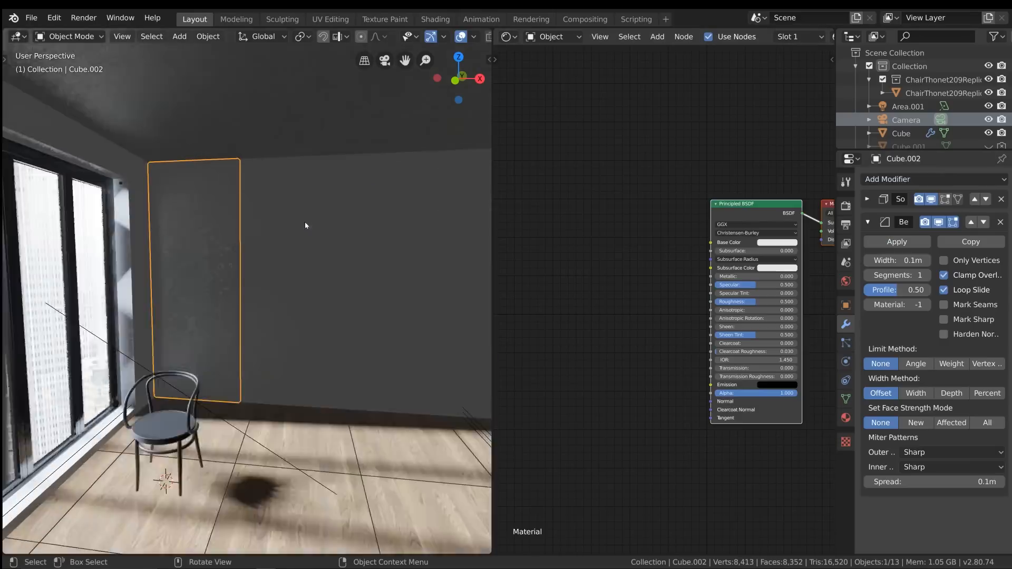
Step: Add an Array modifier with a Count of 4 to the wall panel and check the row through the camera
left_click(896, 179)
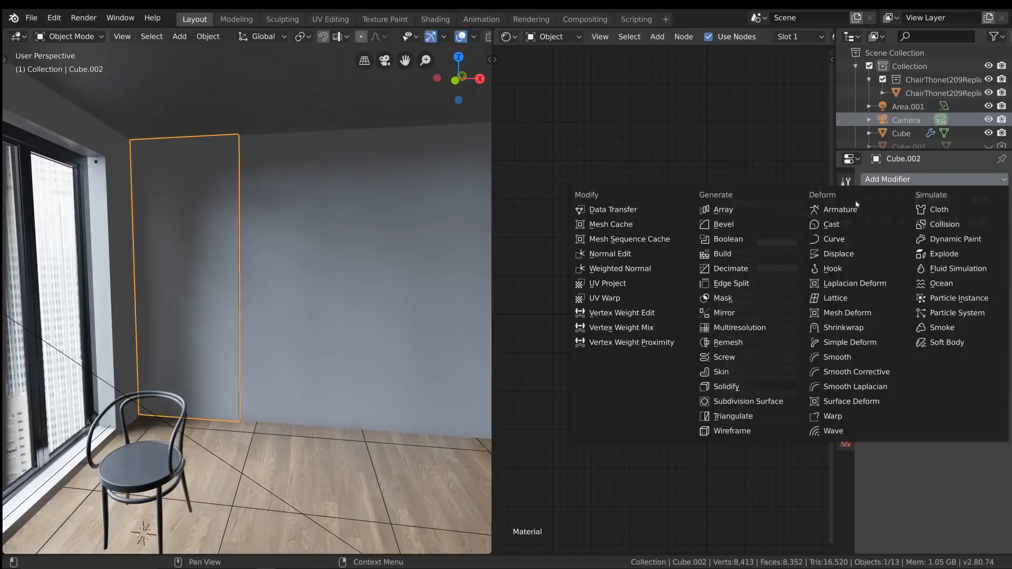
left_click(718, 208)
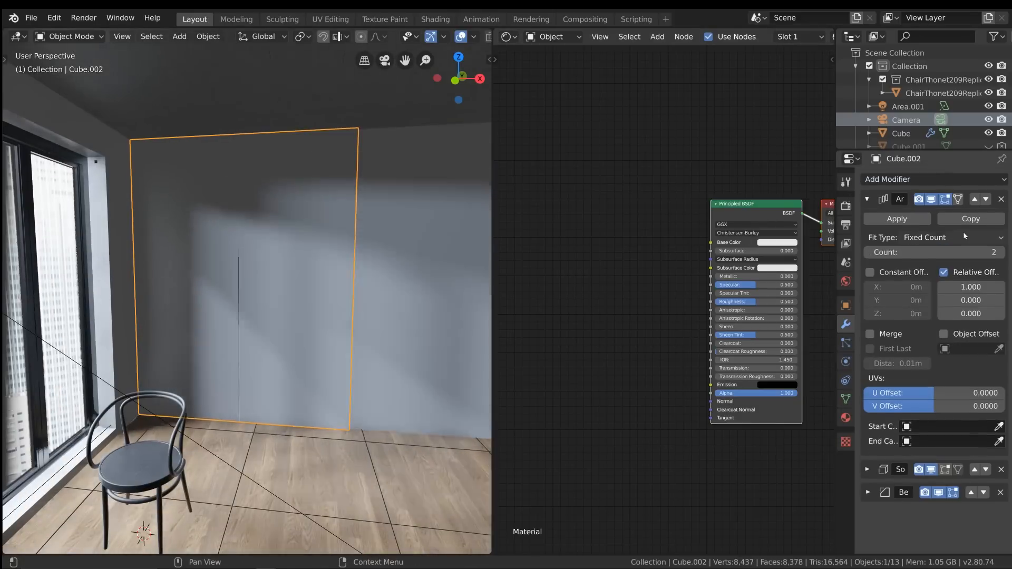
key("Tab")
key("Tab")
key("KP_0")
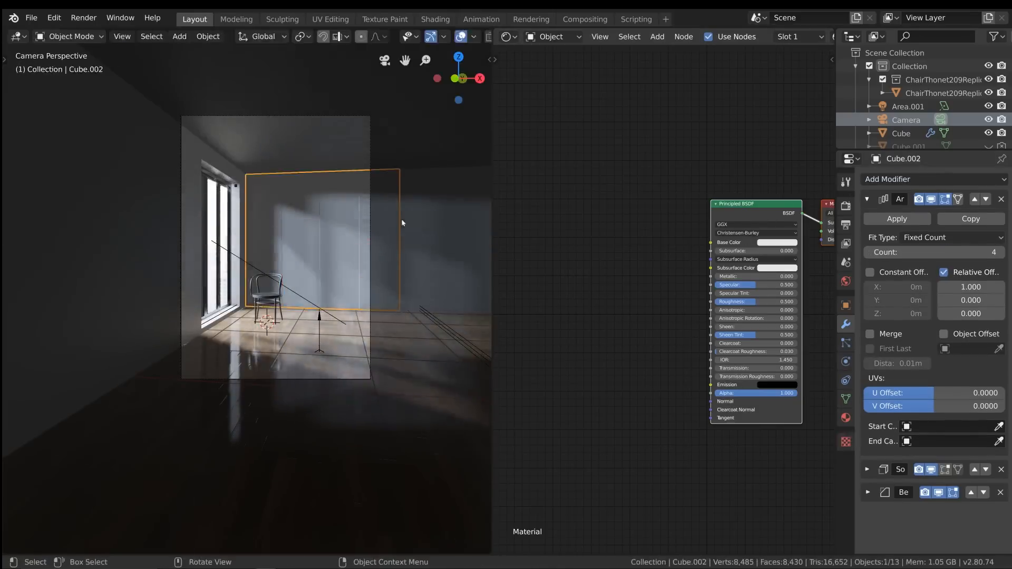
Step: Apply the Poliigon material WoodQuarteredRecchiuti001_3K to the back wall panels
scroll(407, 223, "up", 2)
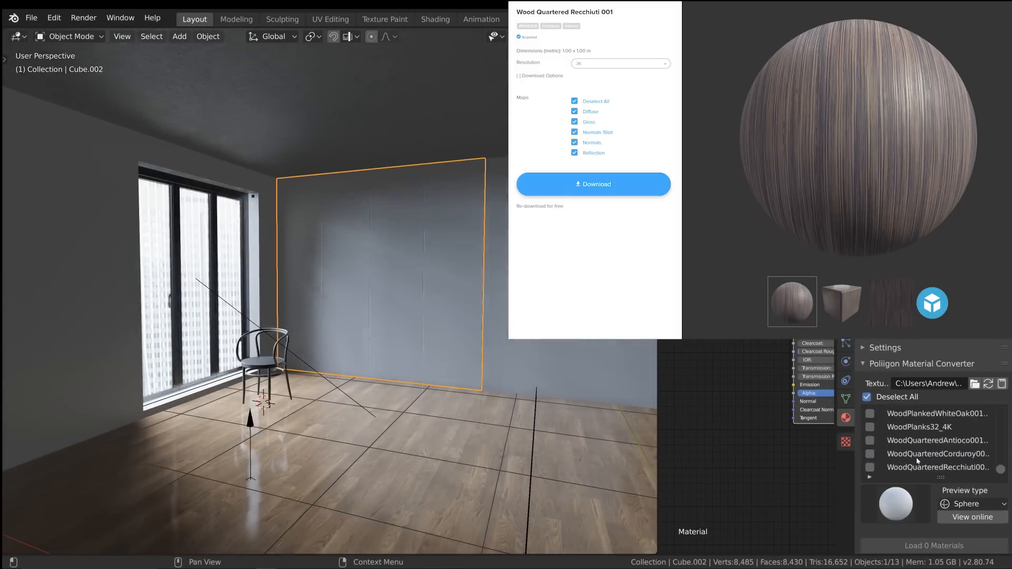
left_click(917, 466)
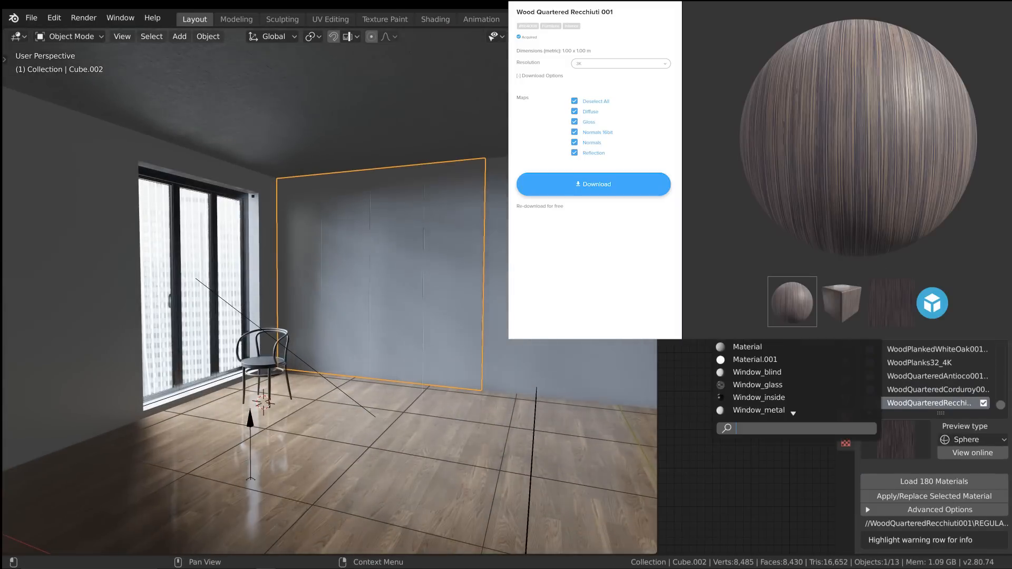
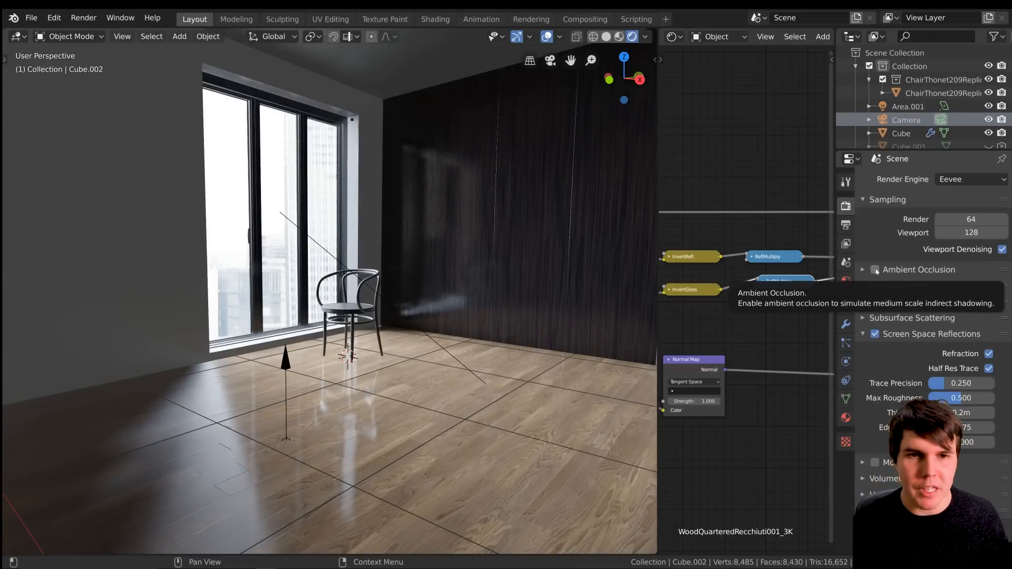
Step: Enable Ambient Occlusion for Eevee and expand its settings while viewing the ceiling corner above the window
middle_click_drag(393, 158, 384, 252, "shift")
scroll(384, 253, "up", 3)
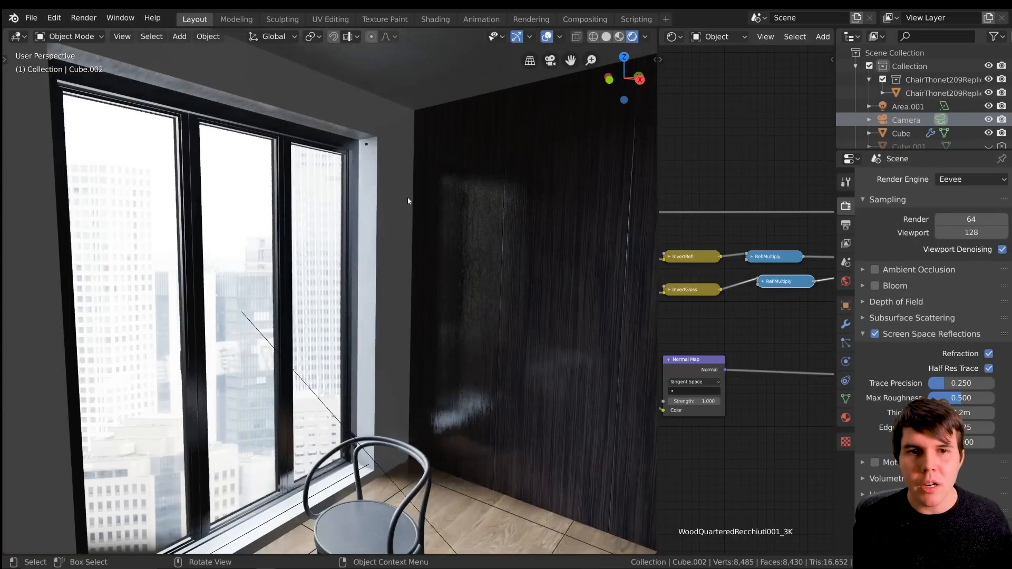
middle_click_drag(433, 207, 376, 163)
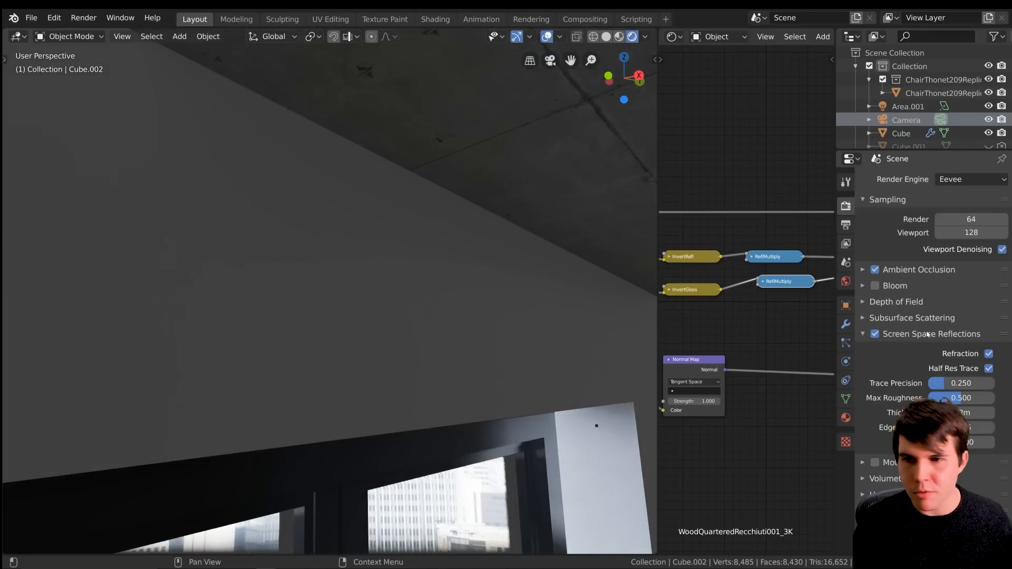
left_click(869, 272)
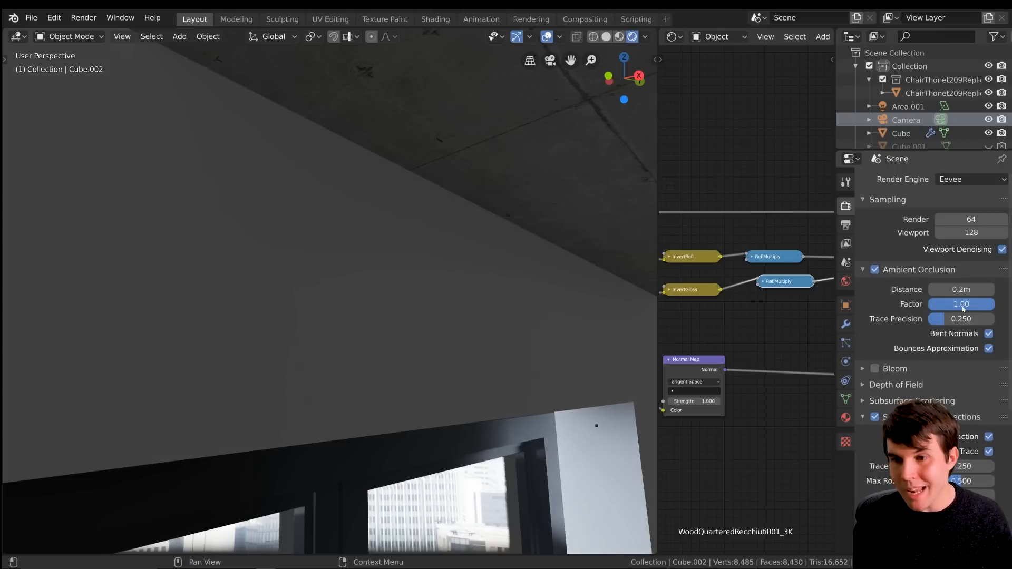
Step: Set the Ambient Occlusion Distance to 0.502 m and Factor to 2.00, and check the shading around the room and through the camera
scroll(506, 247, "down", 3)
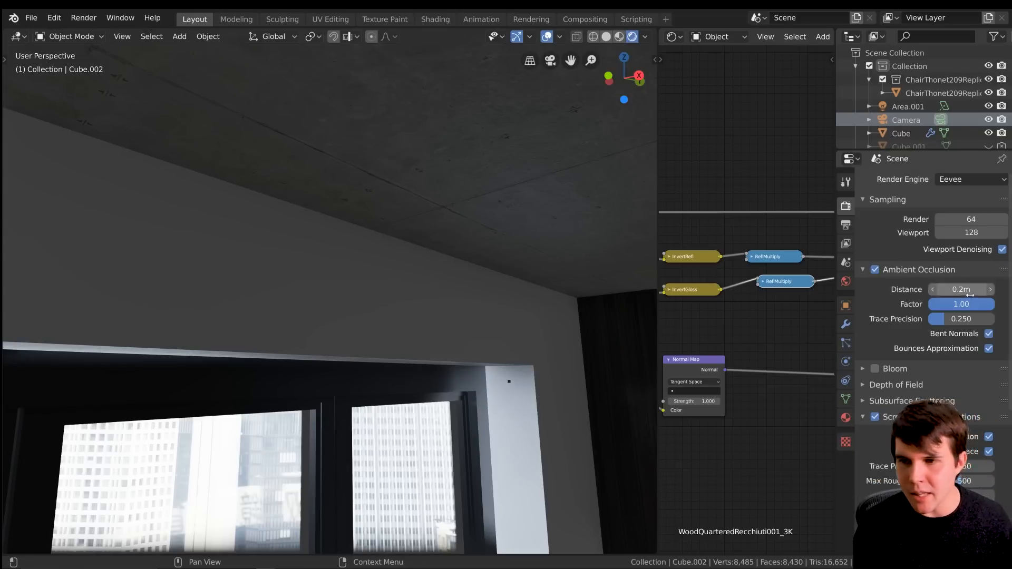
left_click_drag(961, 290, 970, 289)
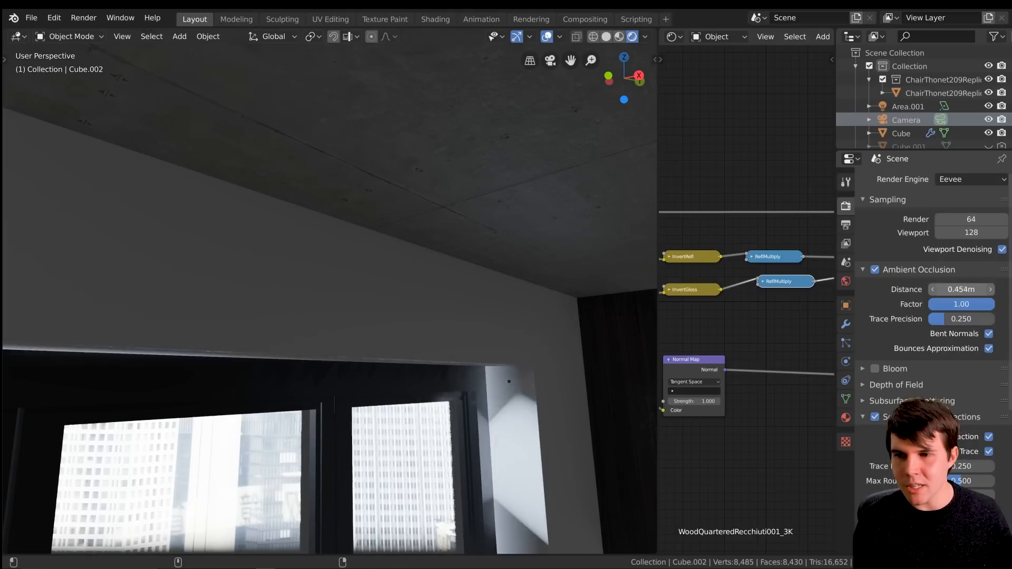
left_click_drag(961, 289, 970, 289)
mouse_move(309, 183)
middle_mouse_down()
mouse_move(334, 183)
mouse_move(322, 183)
middle_mouse_up()
type("2")
key("Return")
middle_click_drag(474, 342, 399, 269)
scroll(350, 279, "down", 3)
scroll(399, 270, "up", 6)
middle_click_drag(309, 303, 407, 315)
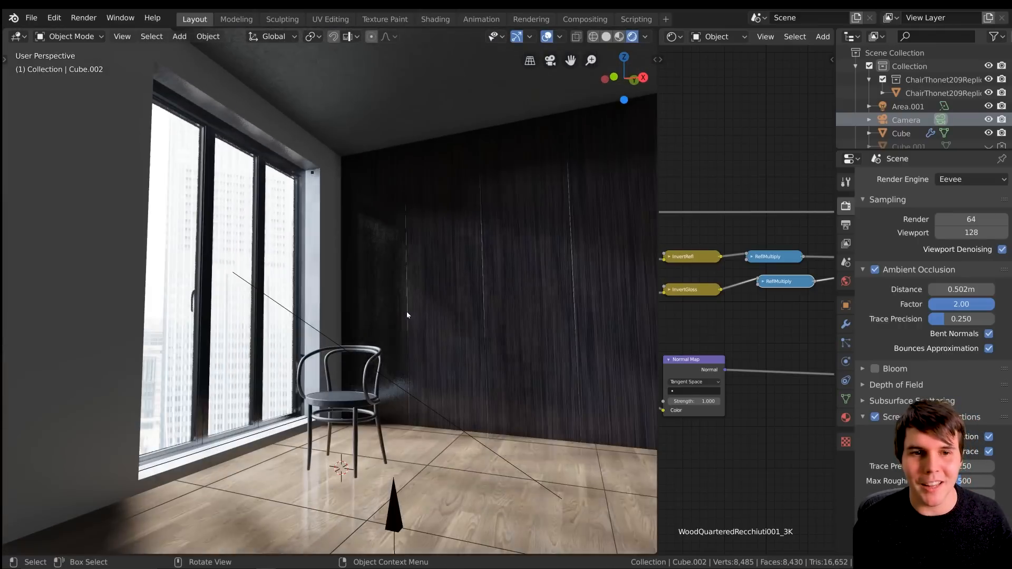
key("KP_0")
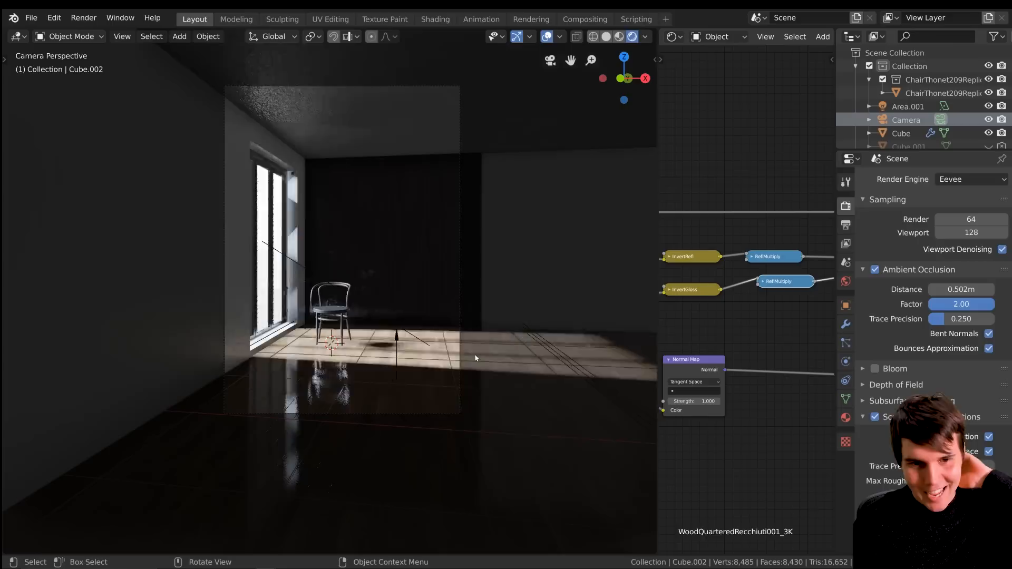
Step: Collapse the Sampling and Ambient Occlusion settings and enable Bloom in the render settings
middle_click_drag(503, 338, 400, 311)
left_click(846, 226)
left_click(897, 180)
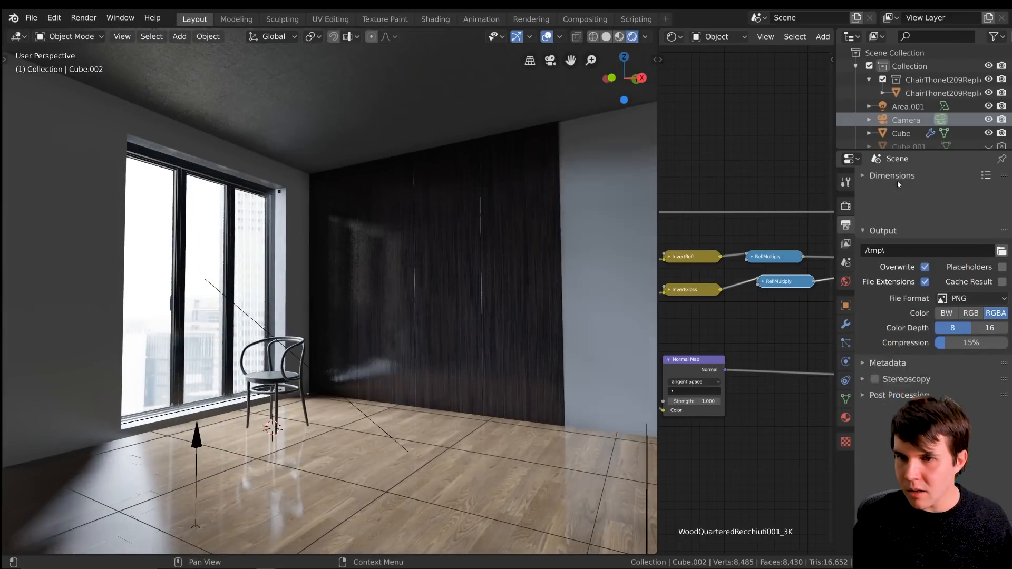
left_click(846, 205)
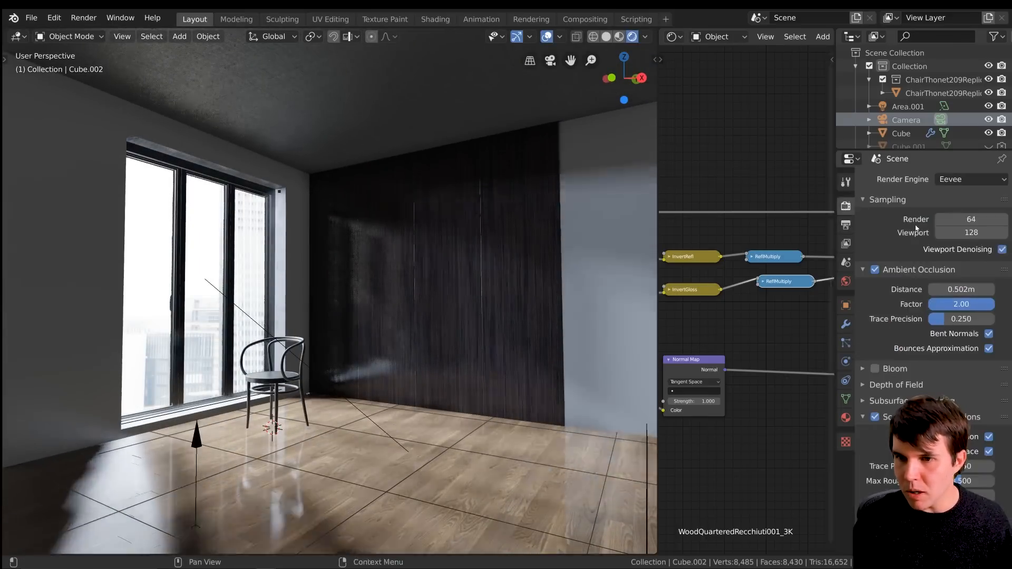
left_click(907, 270)
left_click(891, 199)
left_click(874, 232)
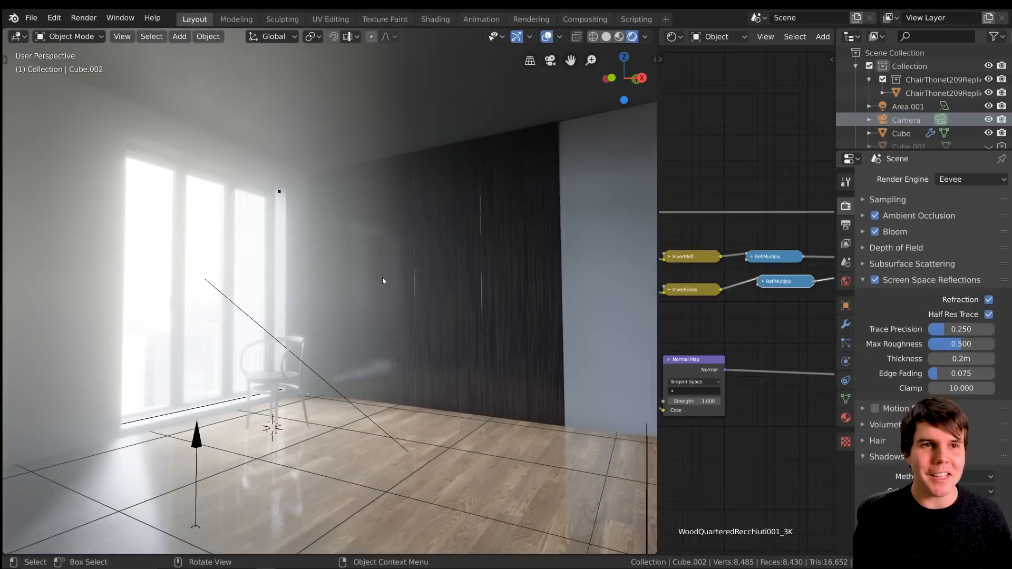
Step: Expand the Bloom settings and set the Threshold to 12, judging the window glow through the camera
left_click(919, 230)
middle_click_drag(305, 268, 381, 258)
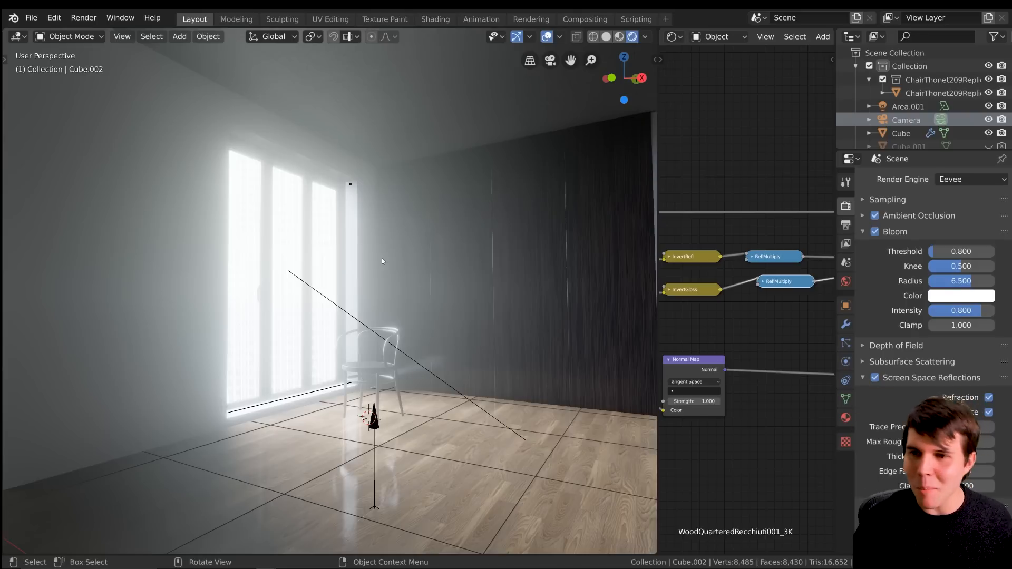
mouse_move(942, 258)
left_mouse_down()
mouse_move(1006, 258)
mouse_move(998, 258)
left_mouse_up()
middle_click_drag(377, 321, 401, 322)
key("KP_0")
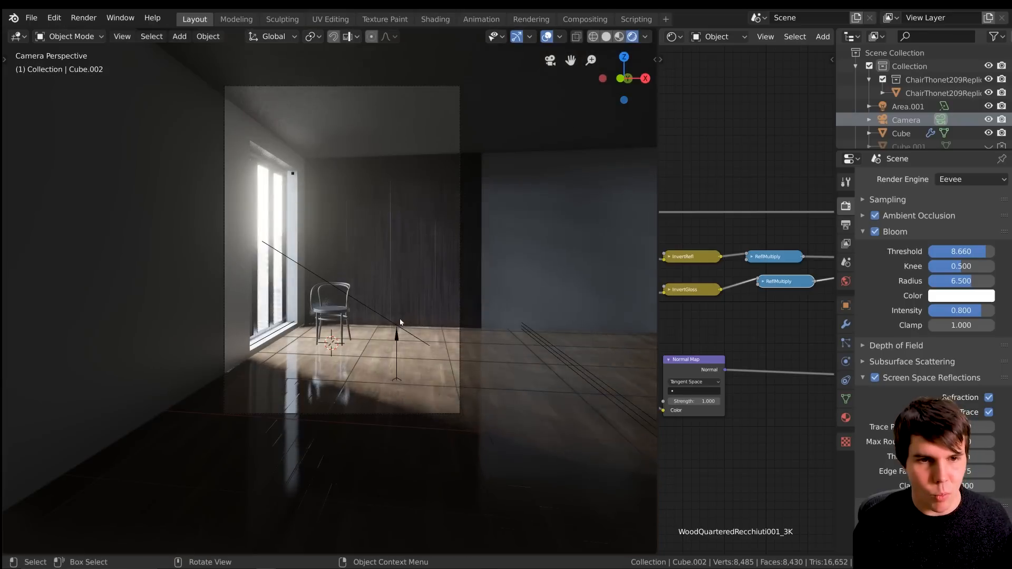
scroll(321, 219, "up", 5)
scroll(409, 219, "down", 2)
middle_click_drag(530, 216, 548, 256, "shift")
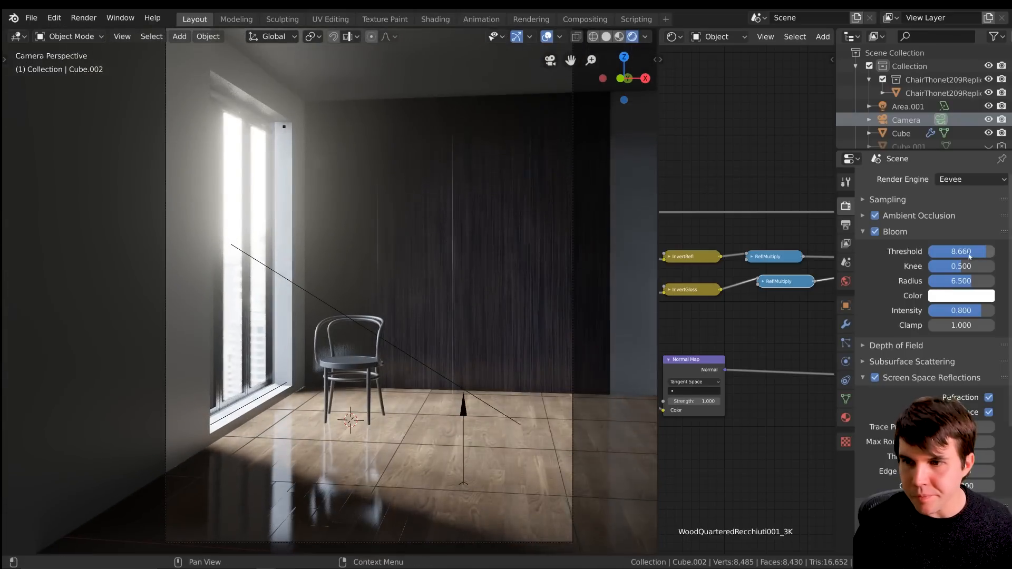
left_click_drag(938, 255, 979, 256)
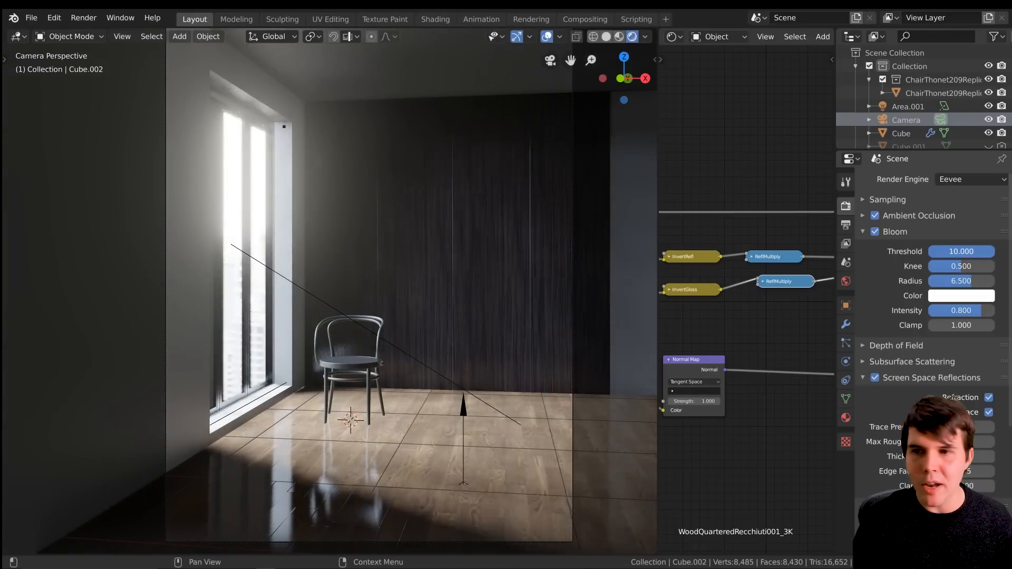
type("12")
key("Return")
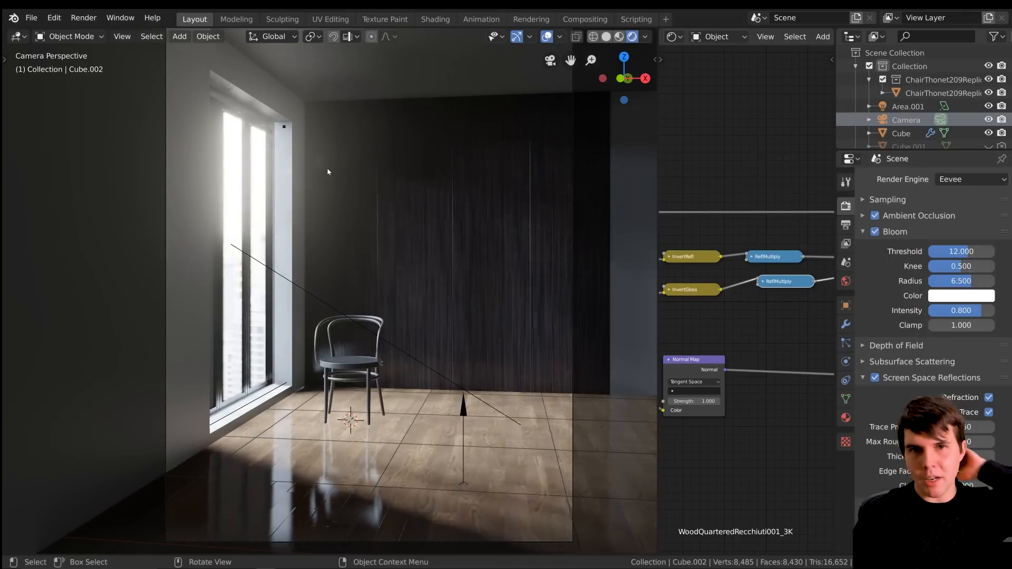
Step: Select the city backdrop cylinder outside the room, check its Emission node's Strength and return to the camera view
middle_click_drag(328, 171, 331, 211)
scroll(331, 211, "down", 2)
left_click(380, 154)
scroll(701, 204, "up", 1)
scroll(782, 237, "down", 3)
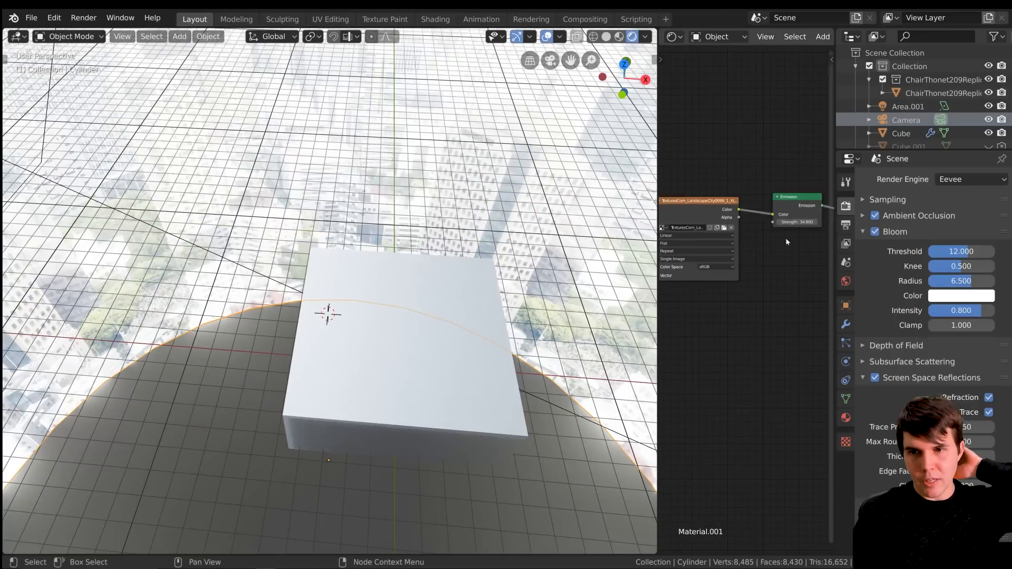
middle_click_drag(785, 242, 753, 262)
scroll(736, 318, "up", 6)
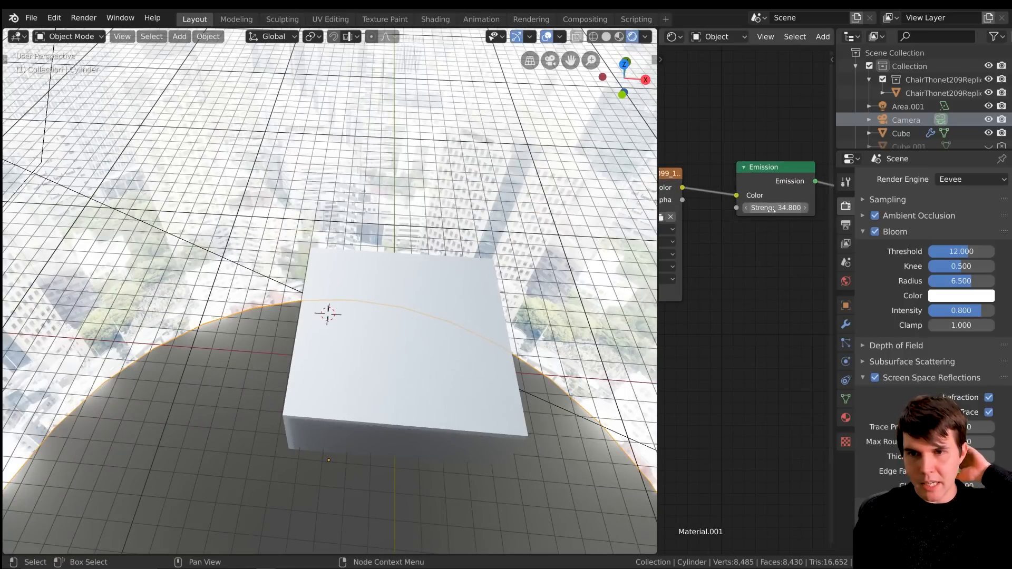
key("KP_0")
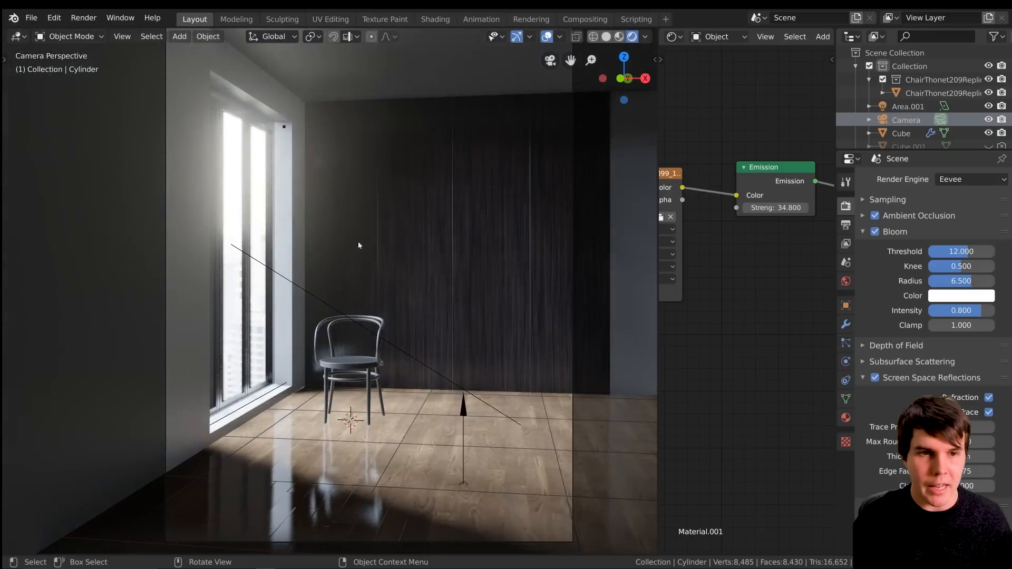
Step: Set the Bloom Threshold to 12.868, Radius to 7.473 and Intensity to 0.185
mouse_move(968, 255)
left_mouse_down()
mouse_move(987, 255)
mouse_move(970, 255)
left_mouse_up()
key("ctrl+z")
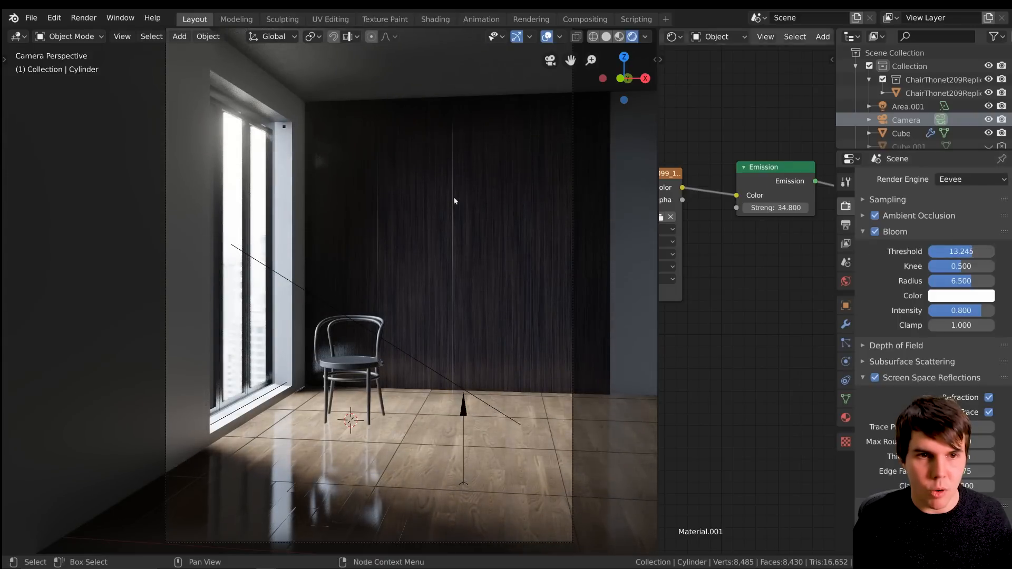
left_click_drag(971, 255, 965, 256)
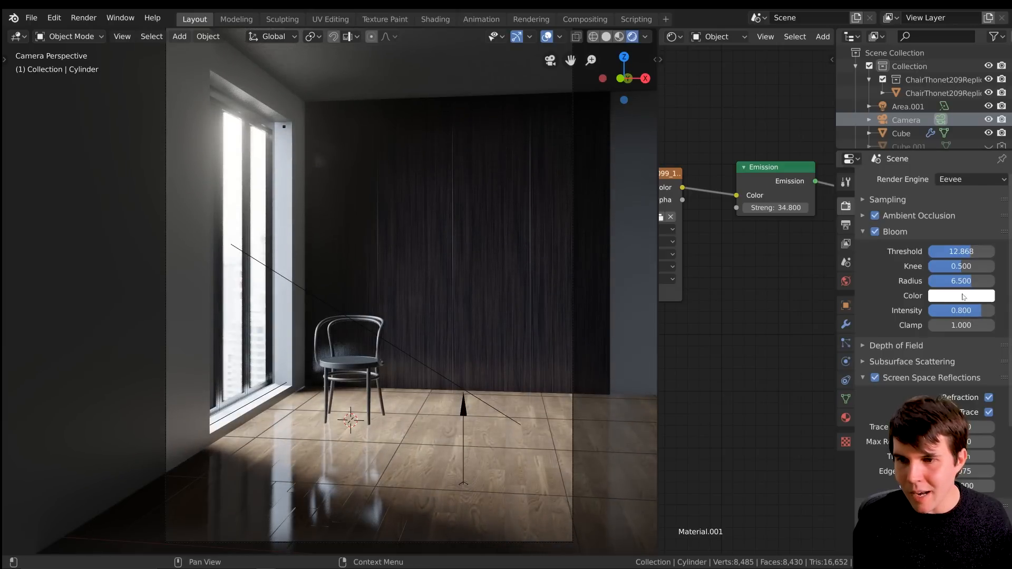
left_click_drag(969, 286, 943, 310)
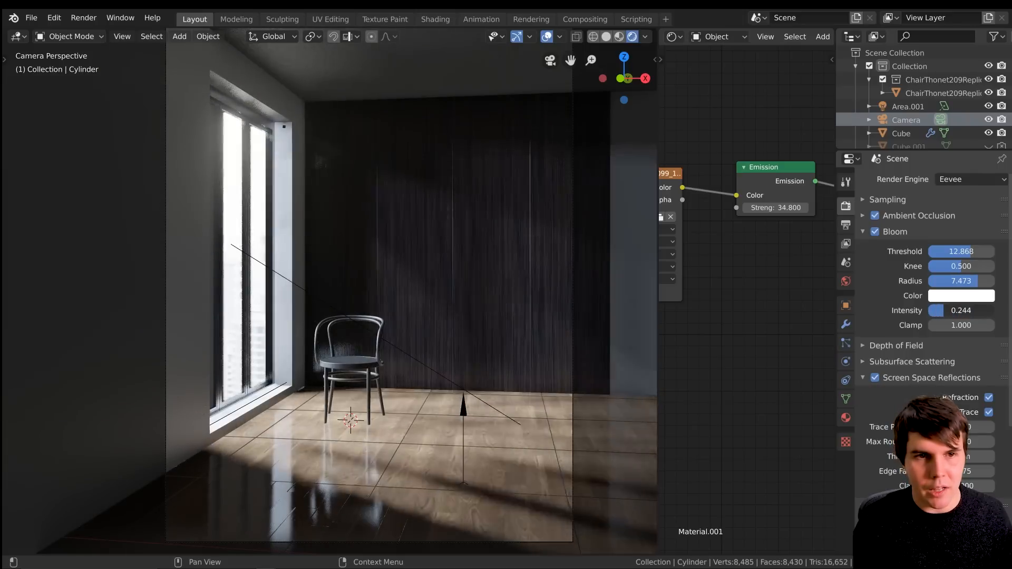
Step: Hide the viewport overlays and examine the whole camera frame without guides
scroll(402, 301, "down", 1)
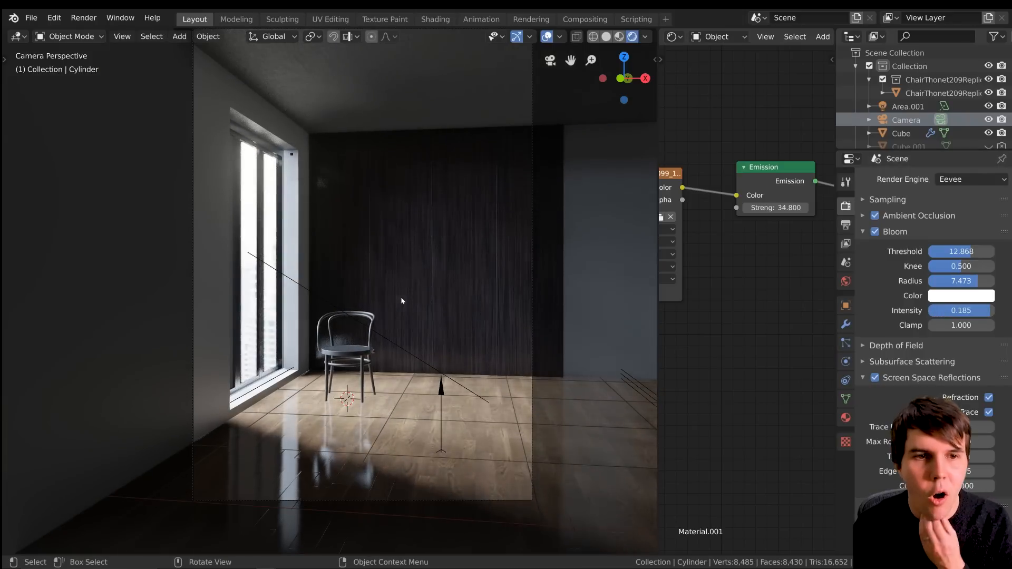
scroll(402, 301, "down", 2)
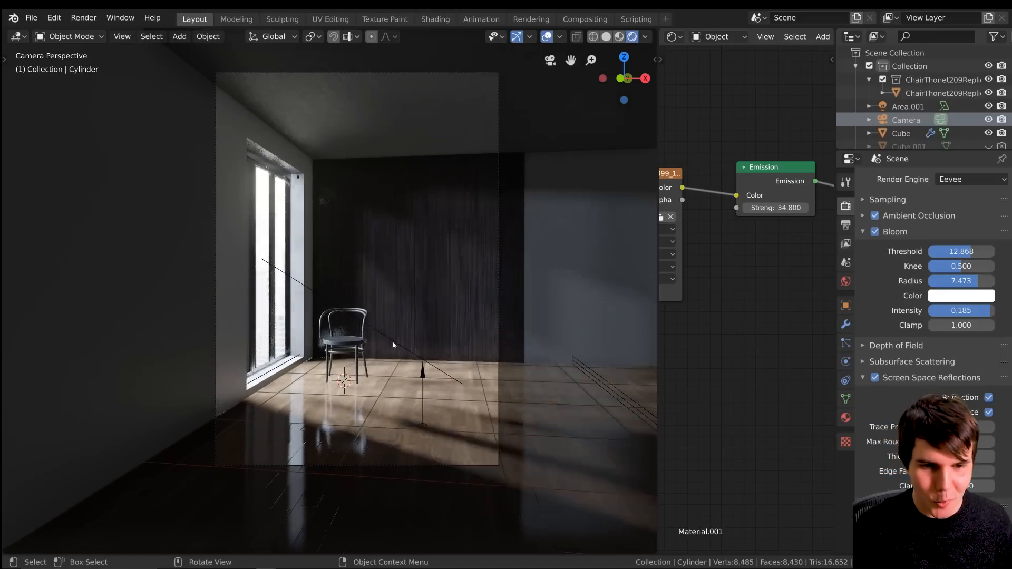
middle_click_drag(393, 346, 395, 255, "shift")
left_click(546, 36)
middle_click_drag(492, 242, 486, 285, "shift")
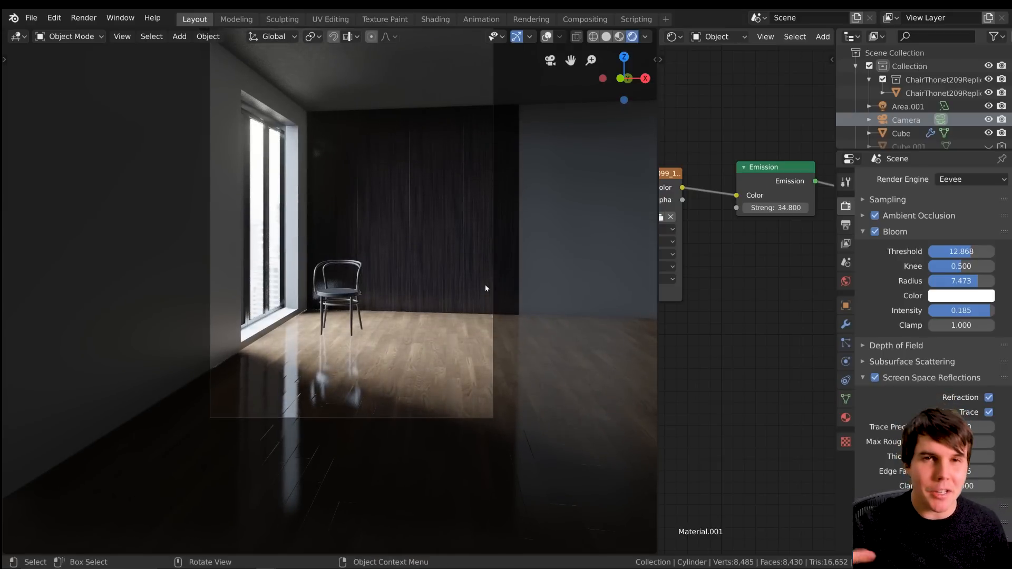
middle_click_drag(485, 288, 418, 292)
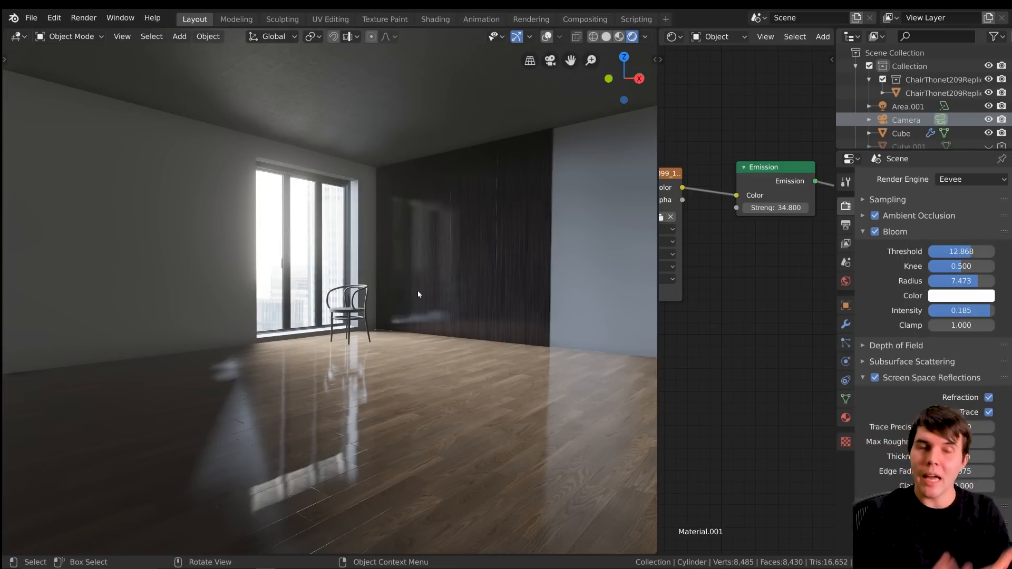
scroll(417, 291, "down", 1)
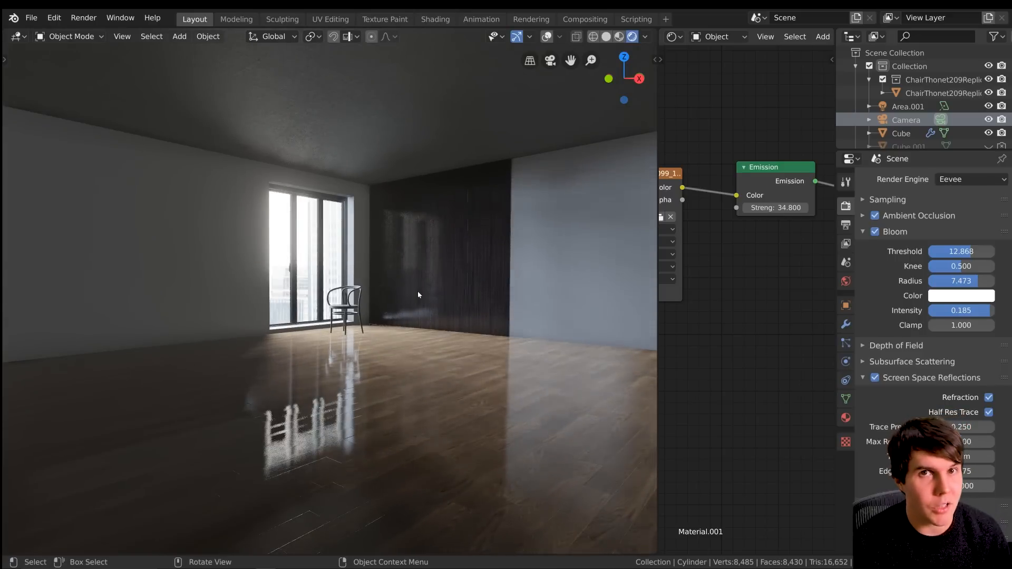
middle_click_drag(418, 291, 421, 297)
scroll(421, 300, "up", 2)
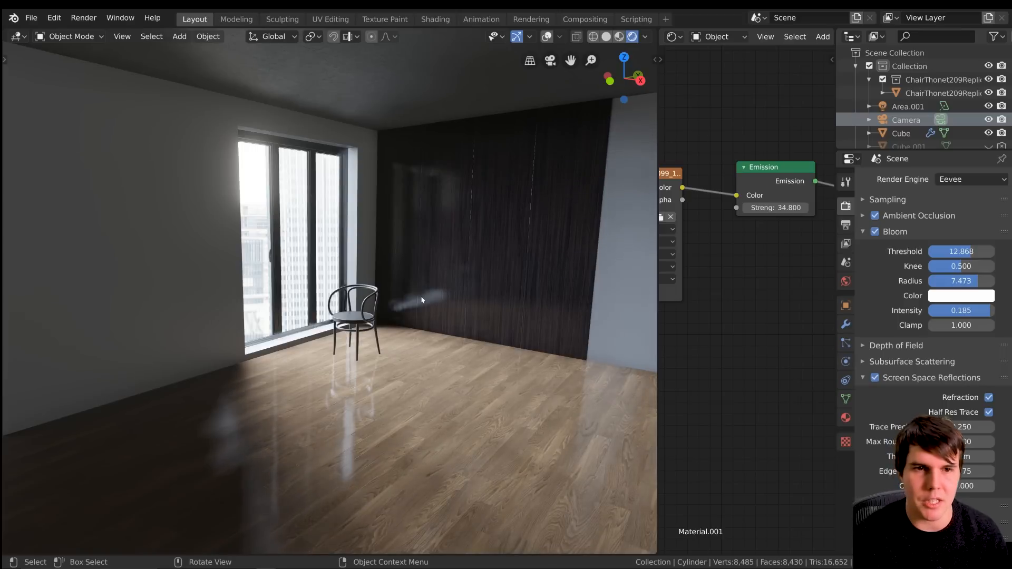
middle_click_drag(422, 300, 464, 258)
Step: Turn the viewport overlays back on and add an Irradiance Volume light probe at the chair
left_click(364, 316)
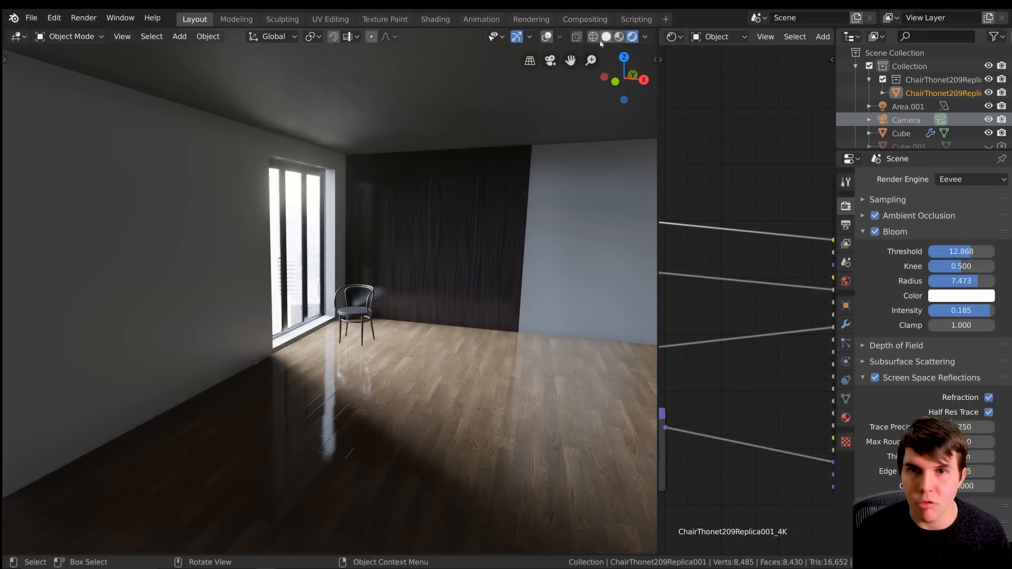
left_click(547, 37)
middle_click_drag(486, 195, 432, 254)
key("shift+a")
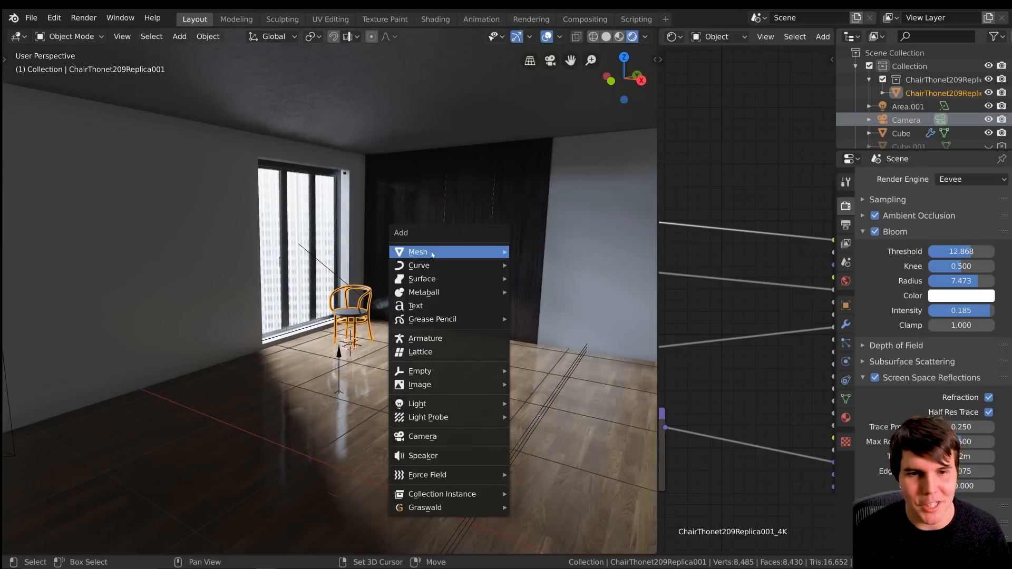
mouse_move(432, 254)
mouse_move(476, 422)
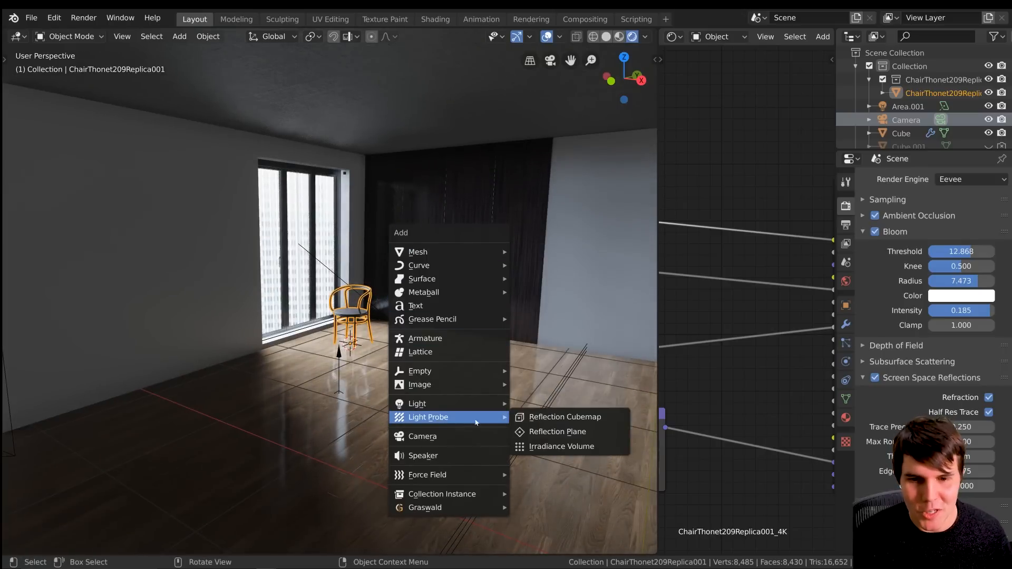
left_click(574, 448)
Step: Raise the irradiance volume along Z off the floor and move it 0.731 m along X
key("g")
key("z")
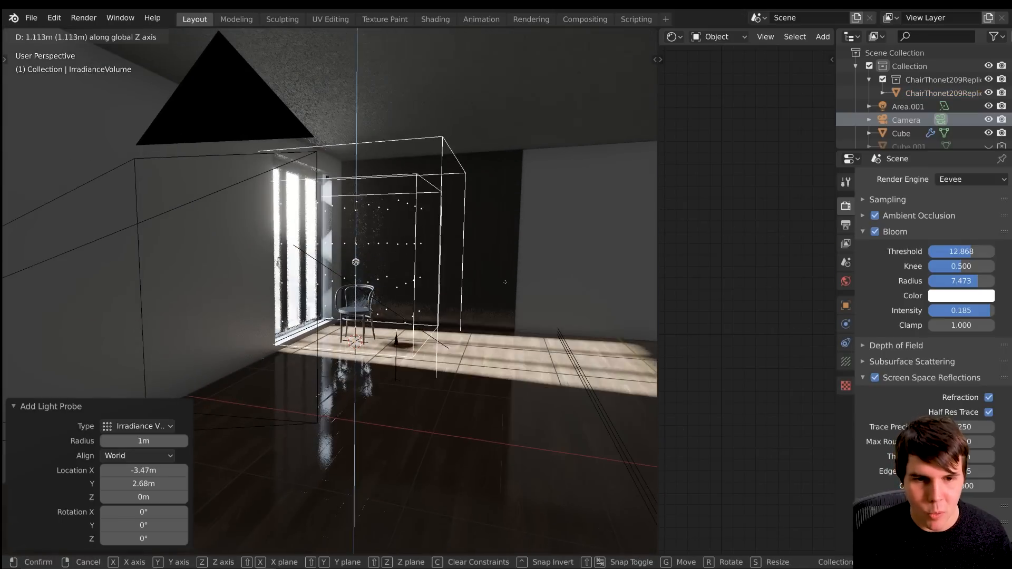
left_click(505, 281)
key("g")
key("x")
left_click(562, 280)
Step: Scale the irradiance volume uniformly by 1.430 and raise it 0.166 m along Z
middle_click_drag(565, 281, 466, 242)
key("s")
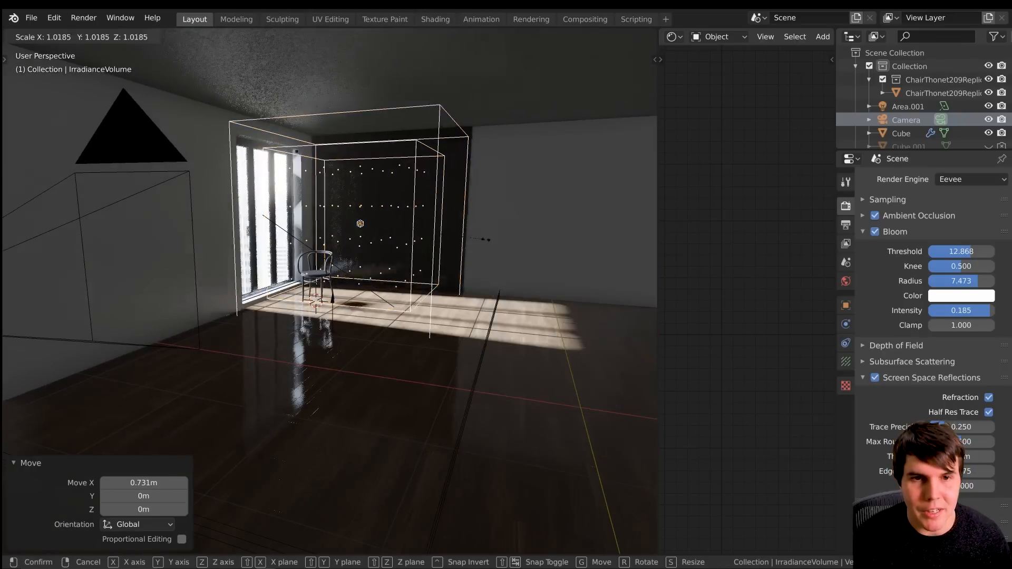
key("Return")
key("g")
key("z")
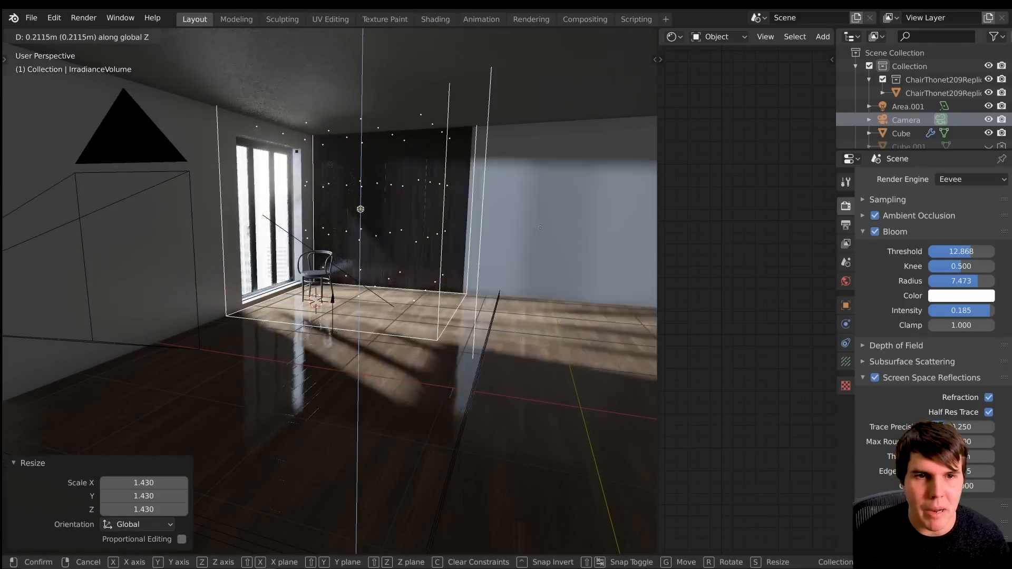
key("Return")
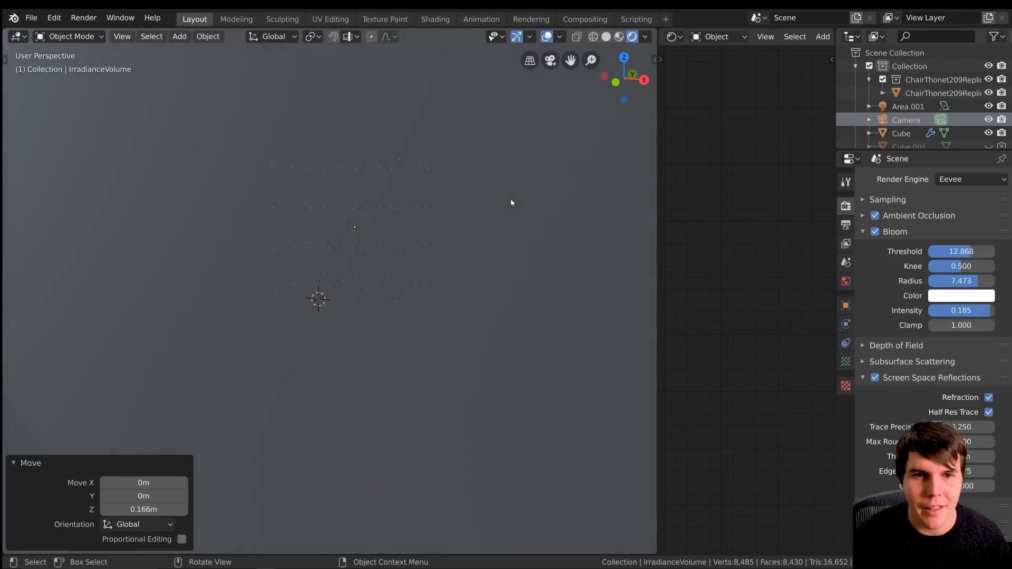
Step: Fit the irradiance volume to the room height by rescaling it uniformly by 0.922, 0.757 and 1.461
key("s")
key("Return")
key("s")
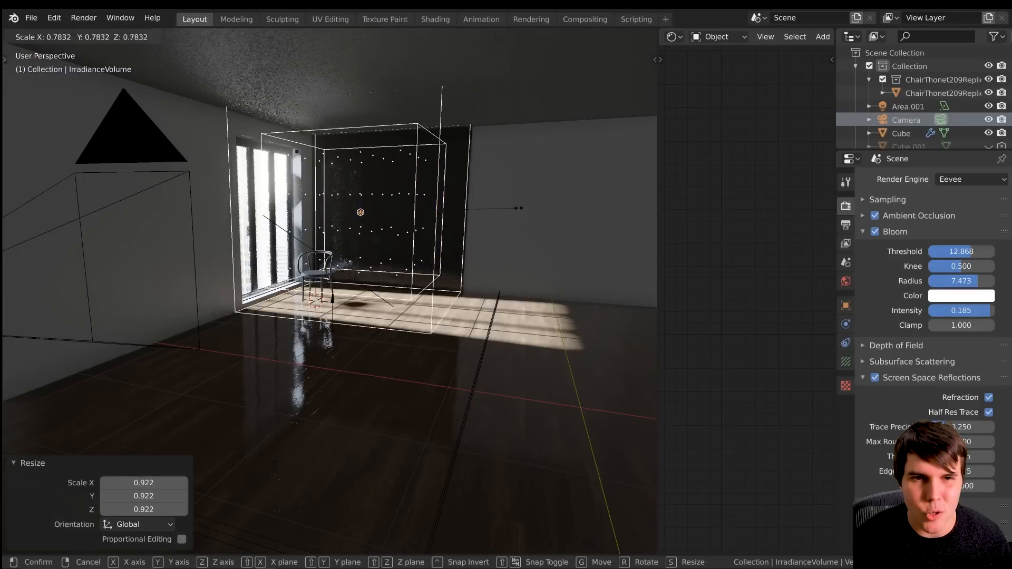
key("Return")
key("s")
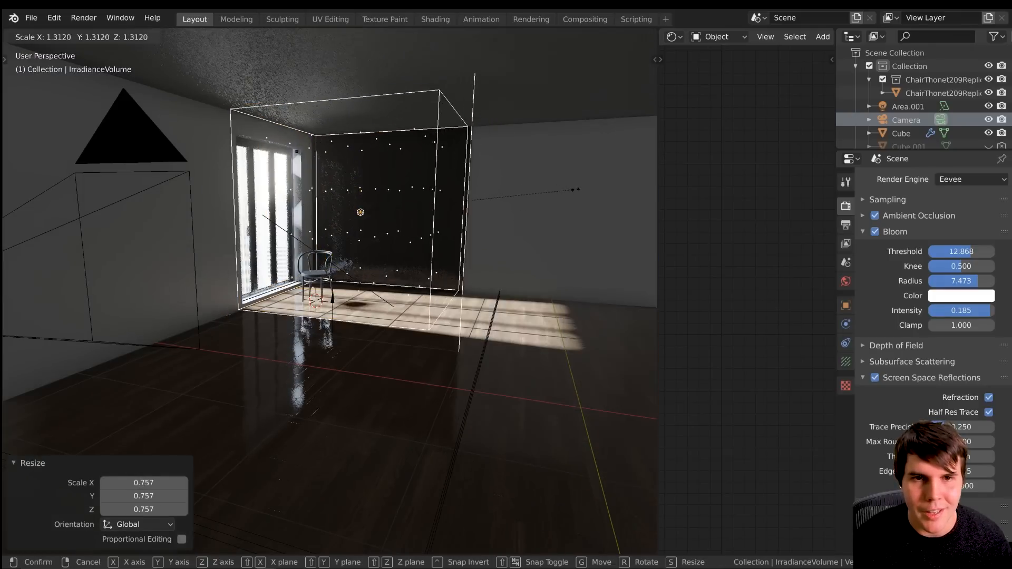
key("Return")
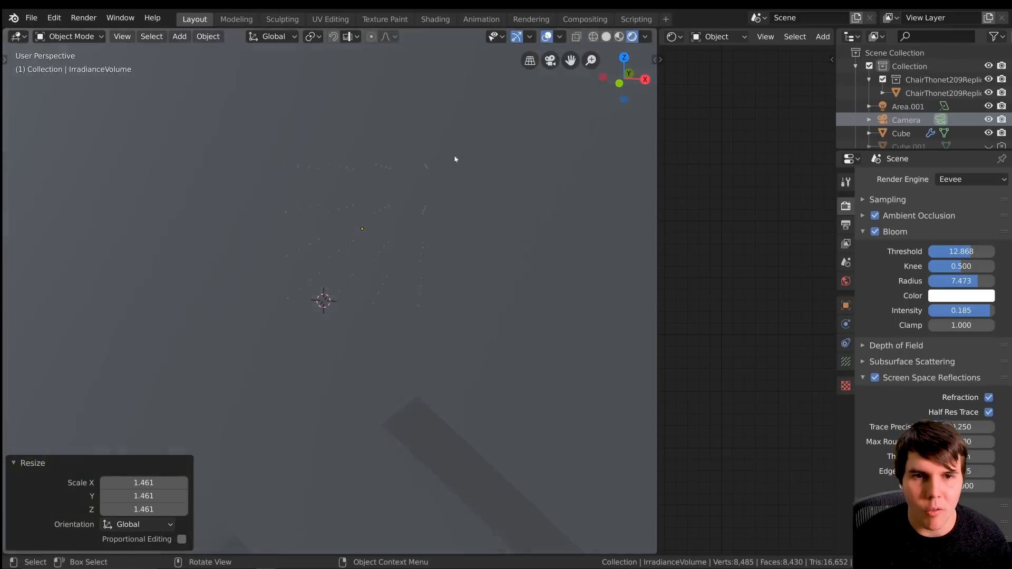
Step: Stretch the irradiance volume along the Y axis by 1.861
scroll(456, 159, "up", 1)
middle_click_drag(441, 162, 413, 171)
middle_click_drag(369, 220, 414, 268)
key("s")
key("y")
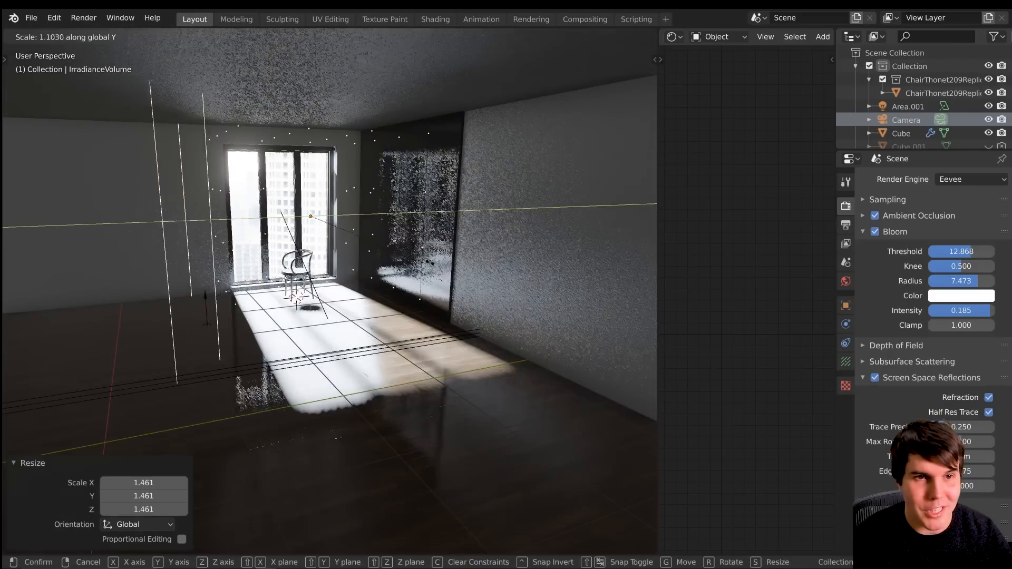
key("Return")
Step: Move the irradiance volume -1.04 m along Y and check its coverage through the camera
key("g")
key("y")
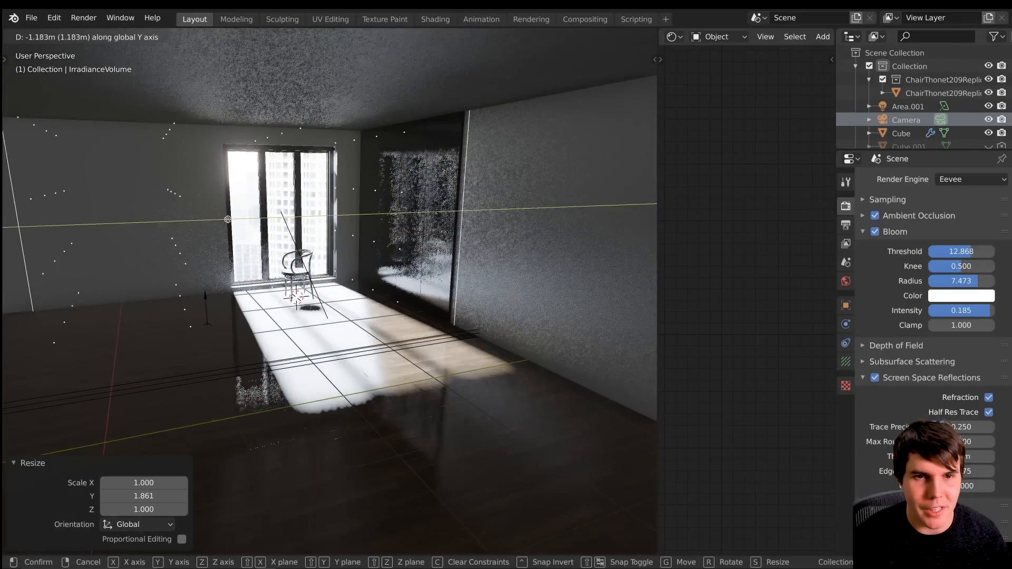
left_click(421, 252)
middle_click_drag(404, 248, 459, 256)
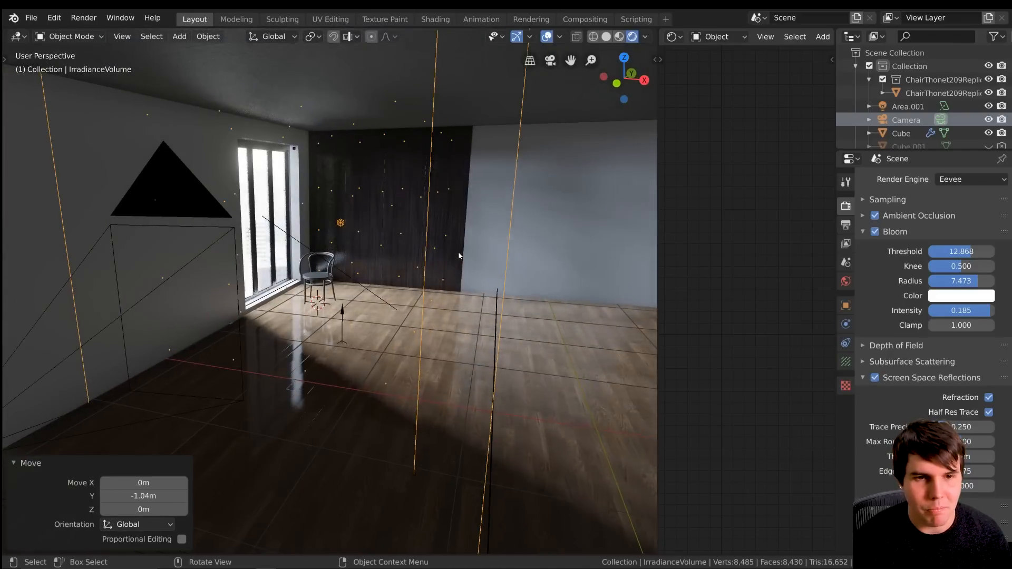
key("KP_0")
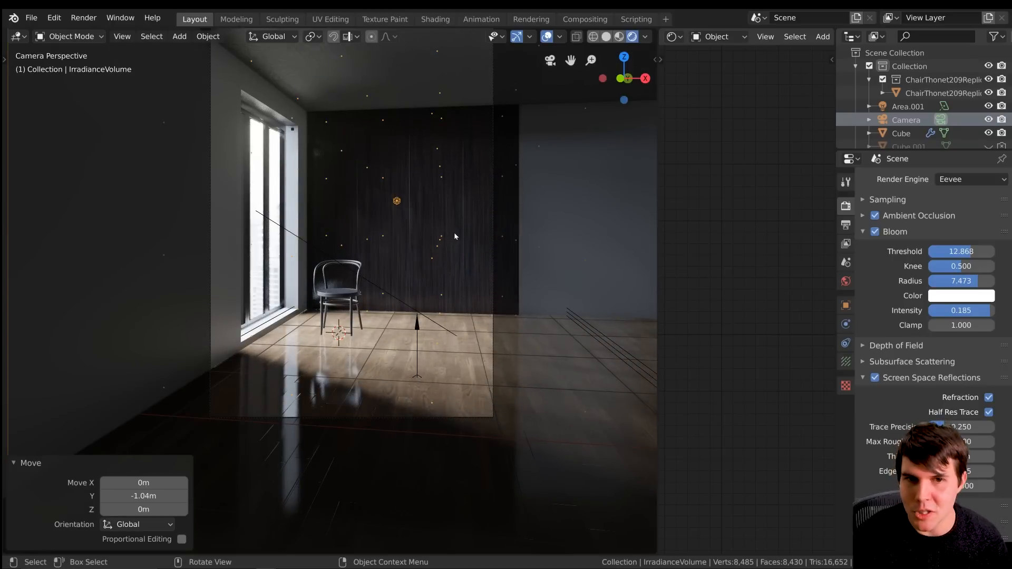
middle_click_drag(483, 236, 523, 267)
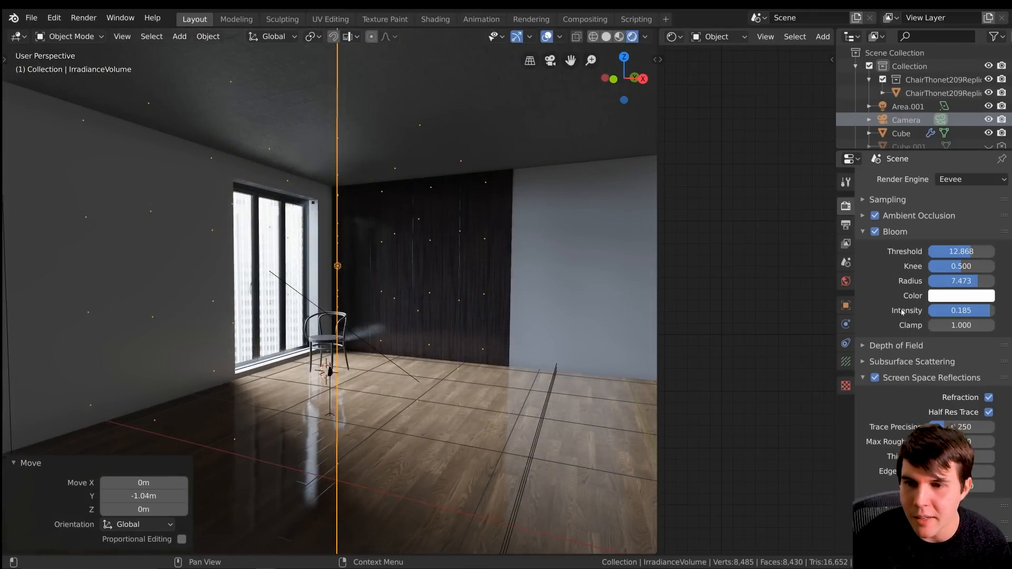
Step: Collapse the Bloom and Screen Space Reflections settings, bake the indirect lighting and inspect the lit room
left_click(895, 231)
left_click(906, 280)
left_click(952, 344)
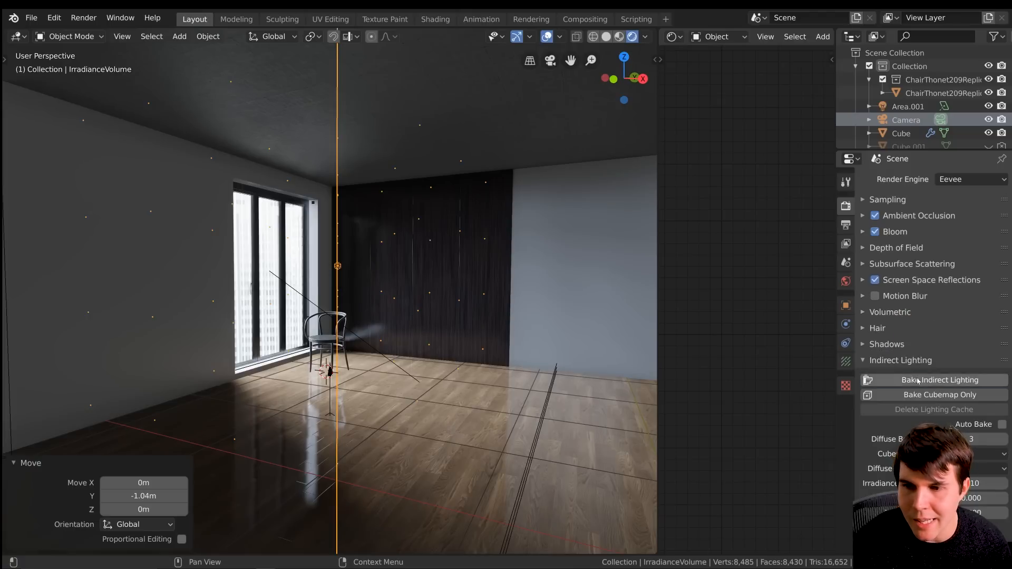
left_click(918, 379)
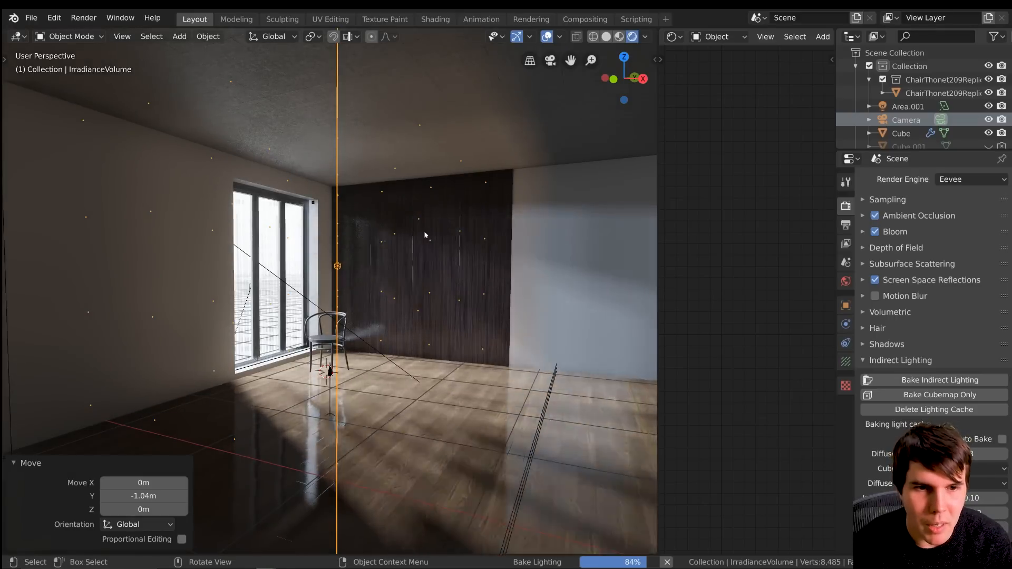
middle_click_drag(441, 232, 407, 258)
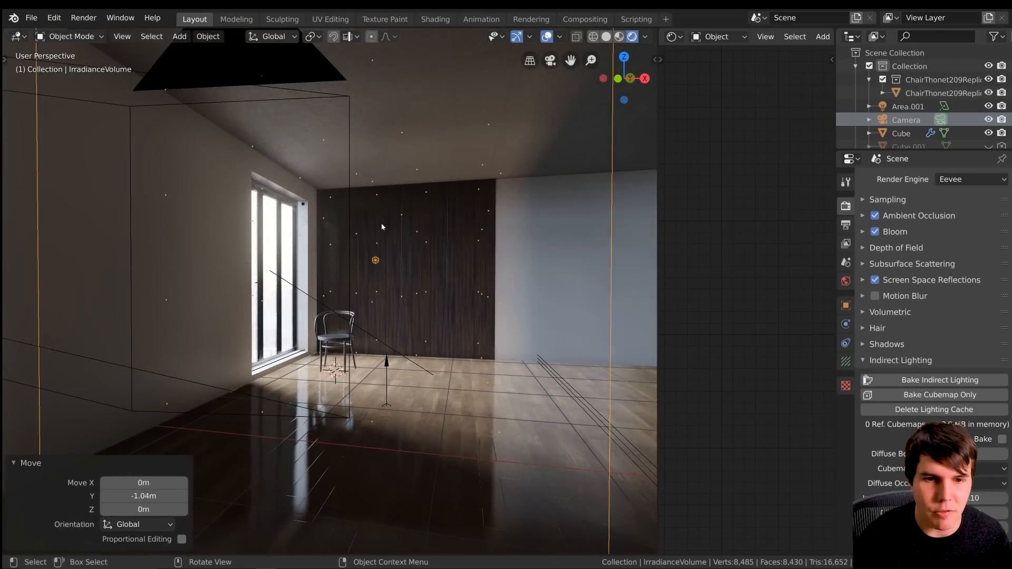
key("KP_0")
key("KP_0")
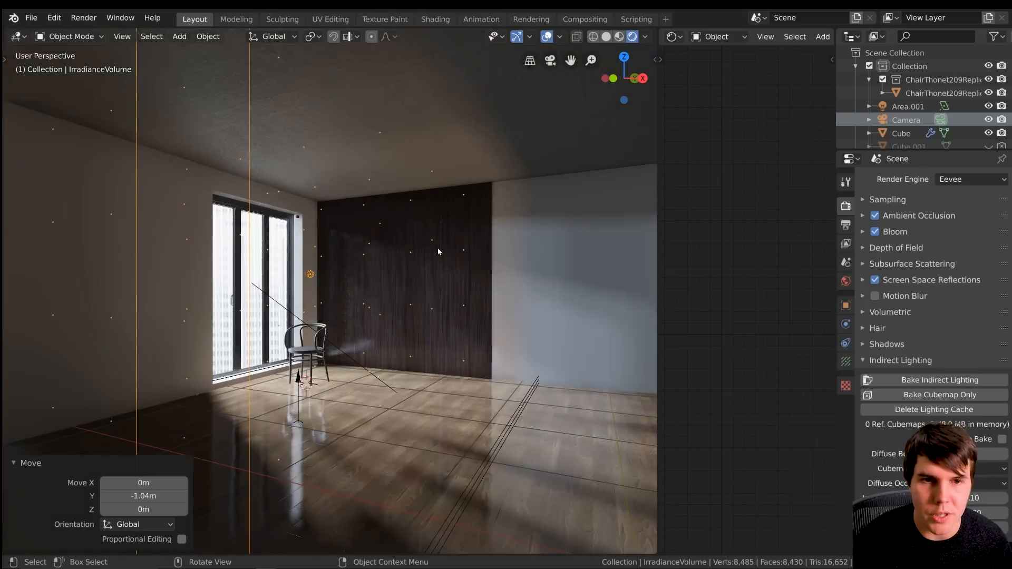
Step: Enable nodes for the World surface and check the room from outside and through the camera
left_click(846, 282)
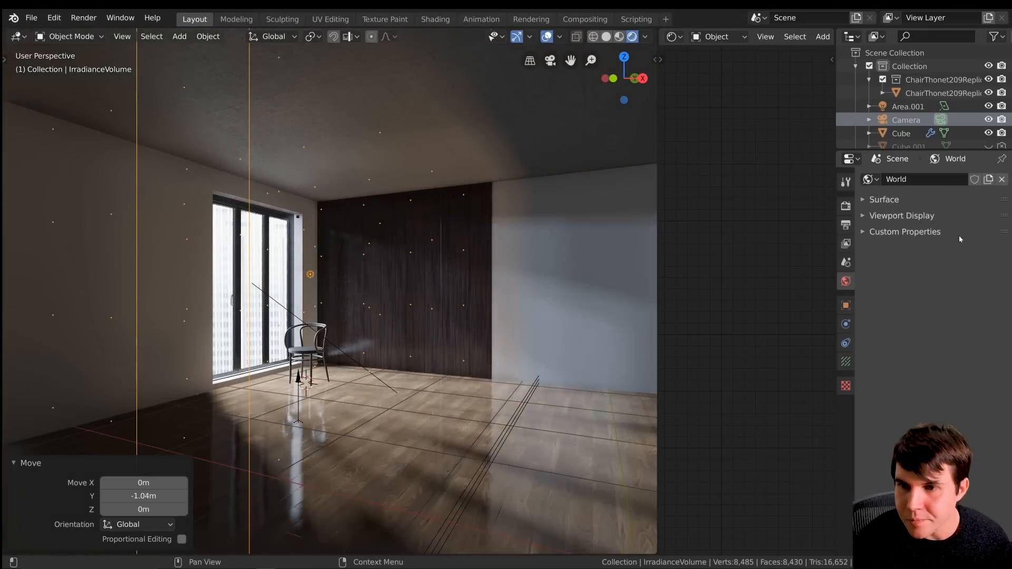
left_click(885, 199)
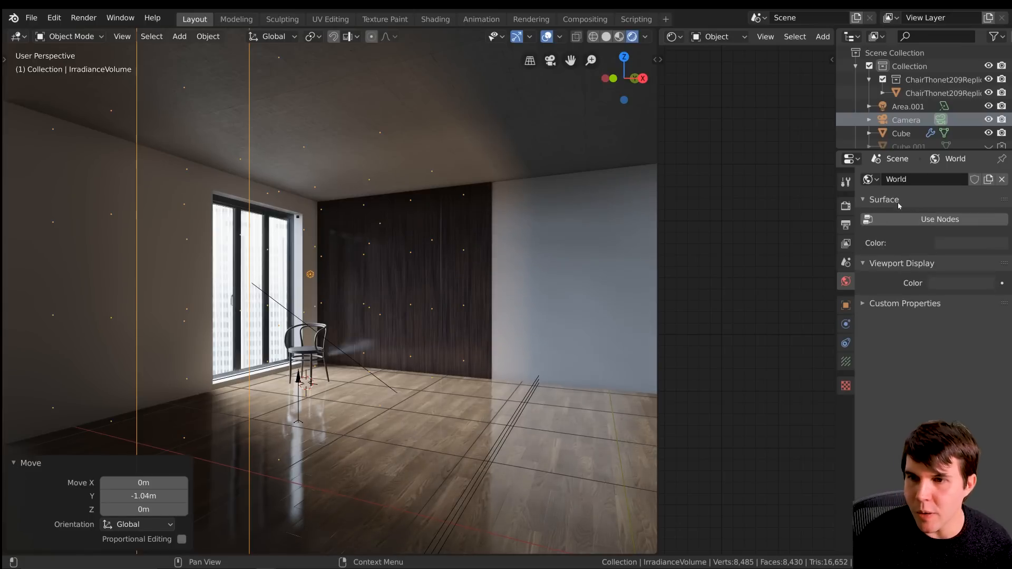
left_click(908, 221)
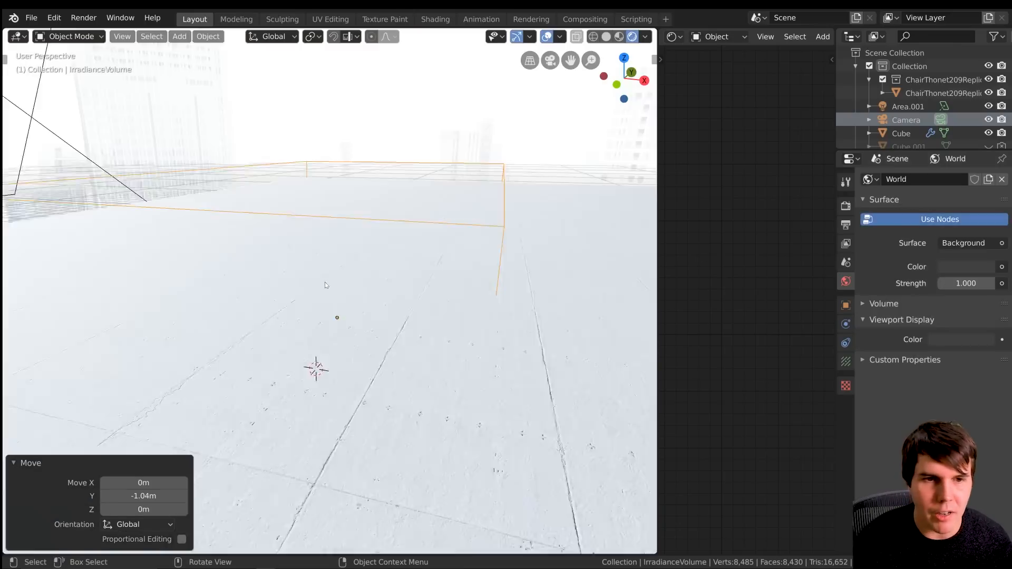
scroll(311, 300, "down", 5)
middle_click_drag(299, 319, 436, 62)
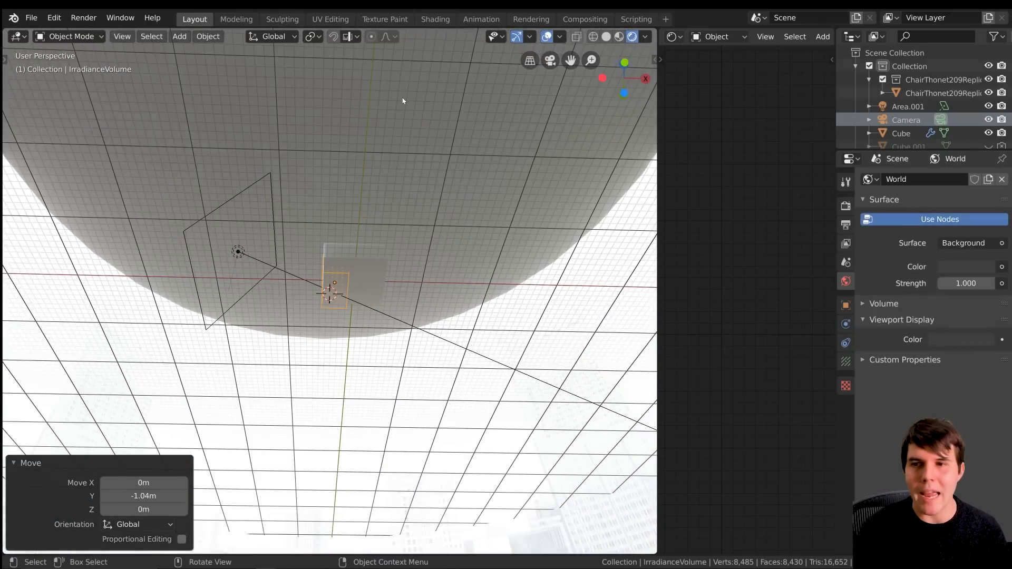
key("KP_0")
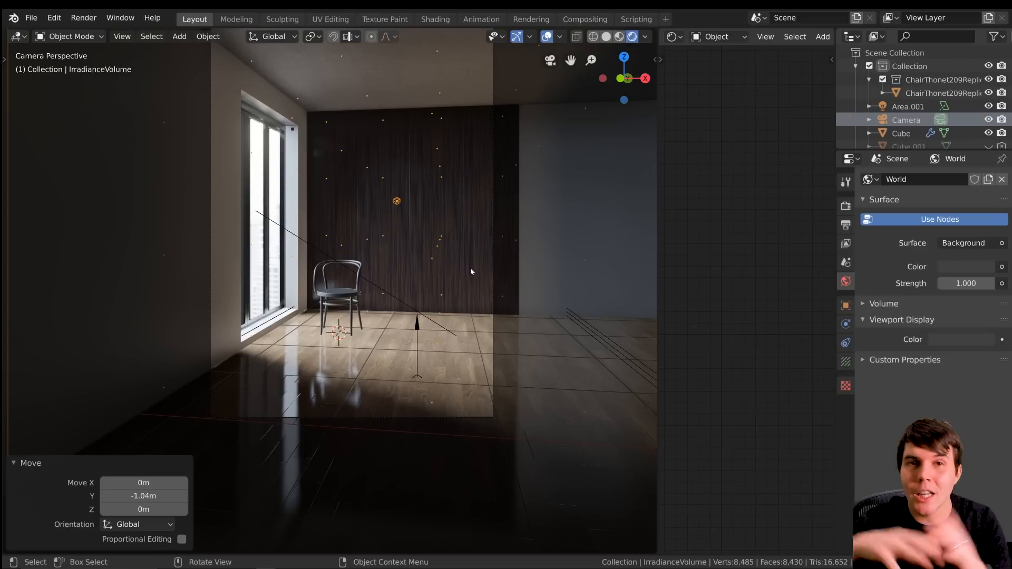
Step: Set the World background color to full white and delete the lighting cache
left_click(964, 272)
left_click_drag(984, 164, 984, 72)
key("q")
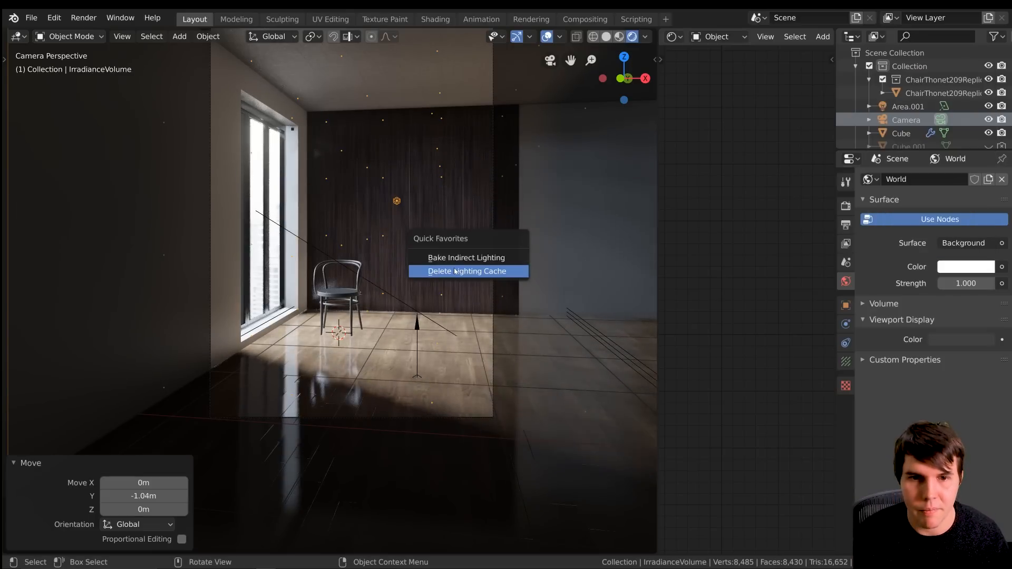
left_click(454, 272)
middle_click_drag(515, 279, 494, 287)
Step: Try a saturated red World background color with hue 0.955 and examine its effect on the room
left_click(947, 267)
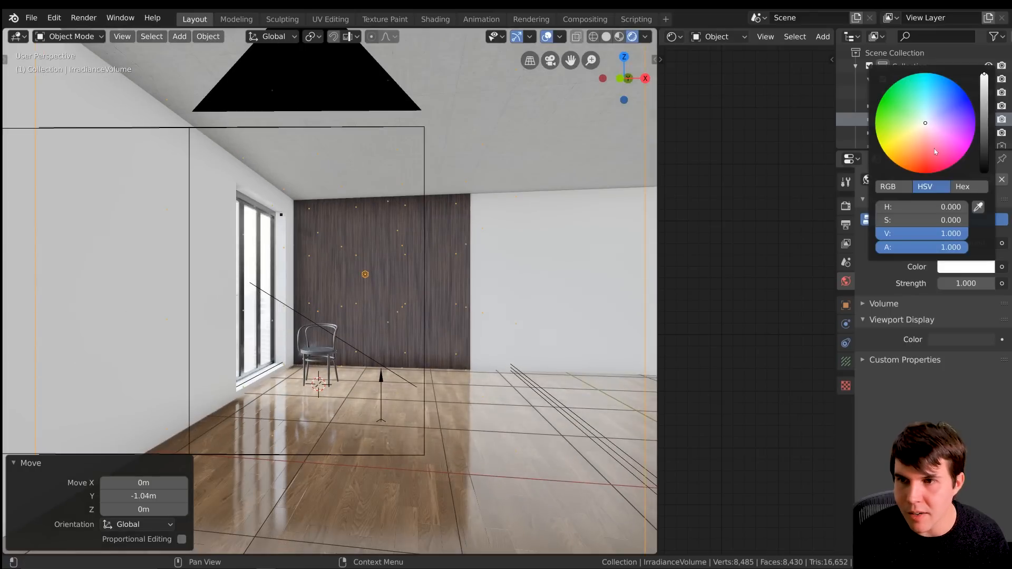
left_click(935, 151)
middle_click_drag(397, 398, 242, 267)
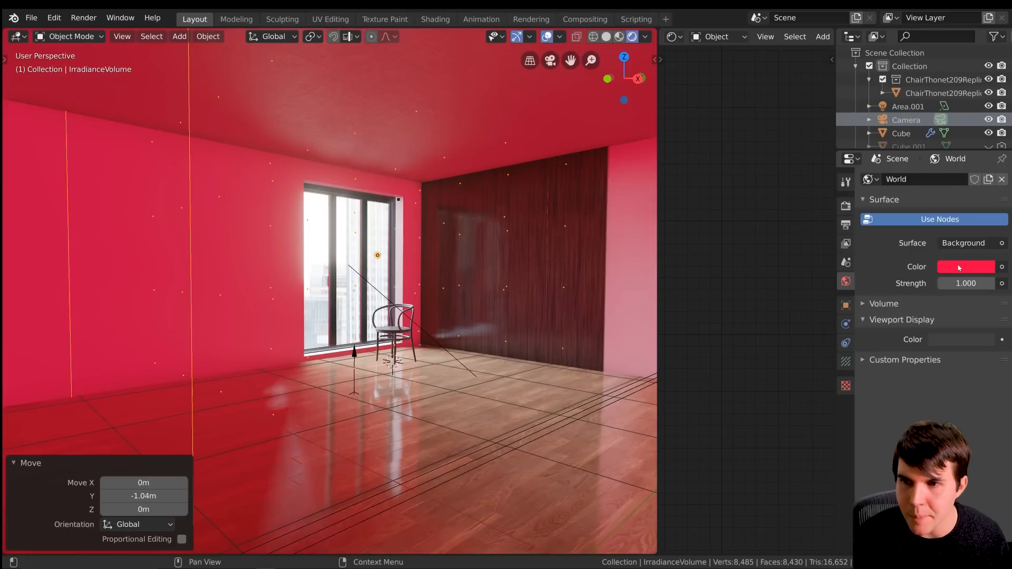
middle_click_drag(644, 217, 618, 214)
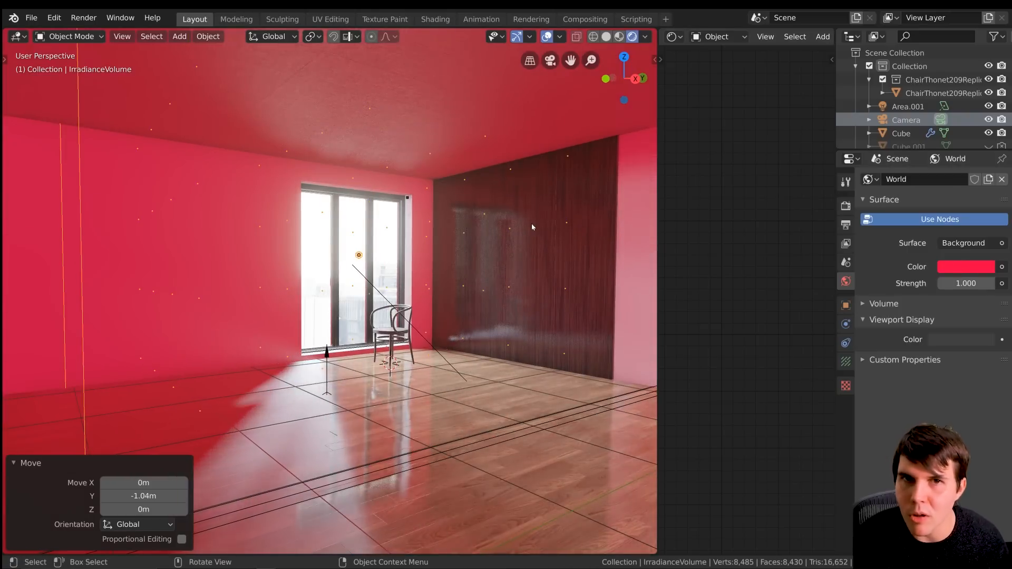
Step: Set the World background color back to near-white and lower its Strength to 0.100
left_click(966, 266)
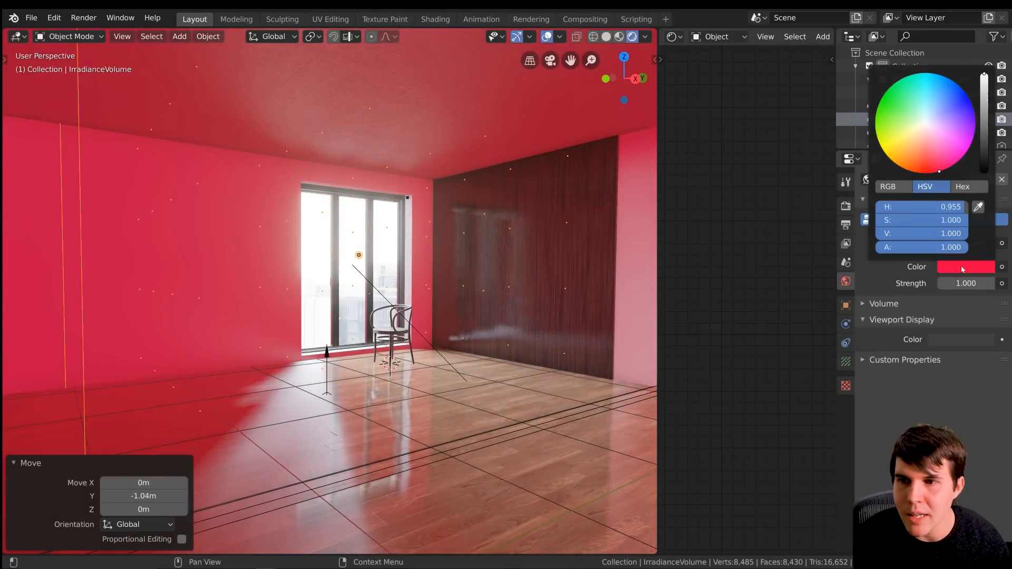
left_click(928, 125)
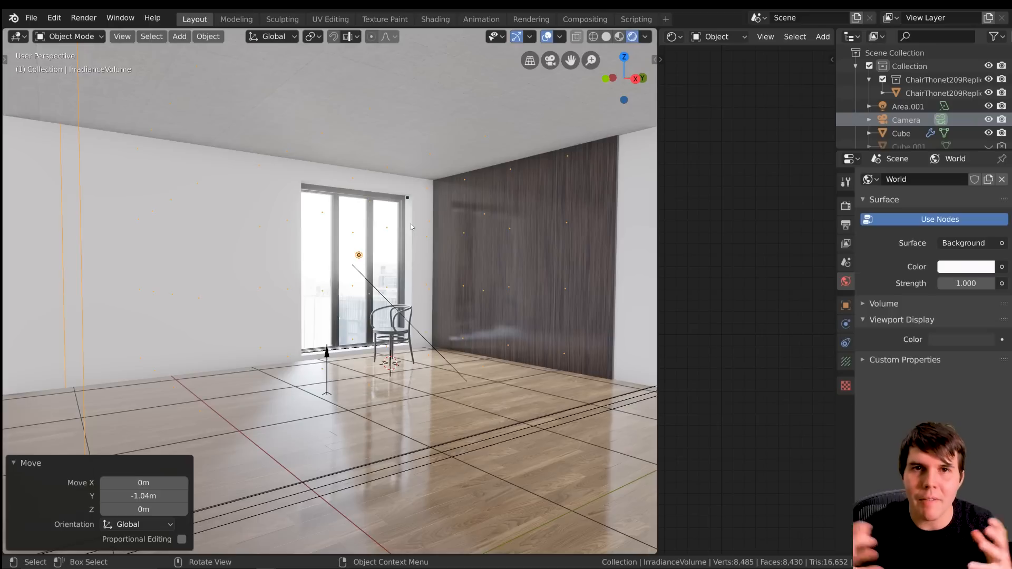
left_click(943, 284)
left_click(943, 284)
left_click(943, 283)
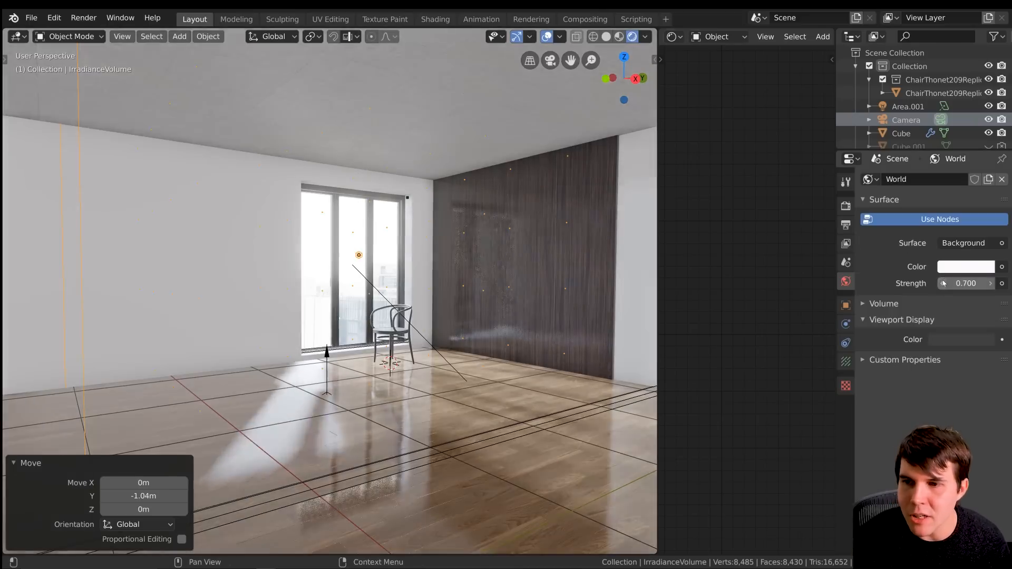
left_click(943, 283)
left_click(943, 283)
left_click(943, 284)
left_click(943, 284)
left_click(943, 284)
left_click(943, 284)
Step: Bake the indirect lighting with the World Strength at 0.100 and check the room through the camera
key("q")
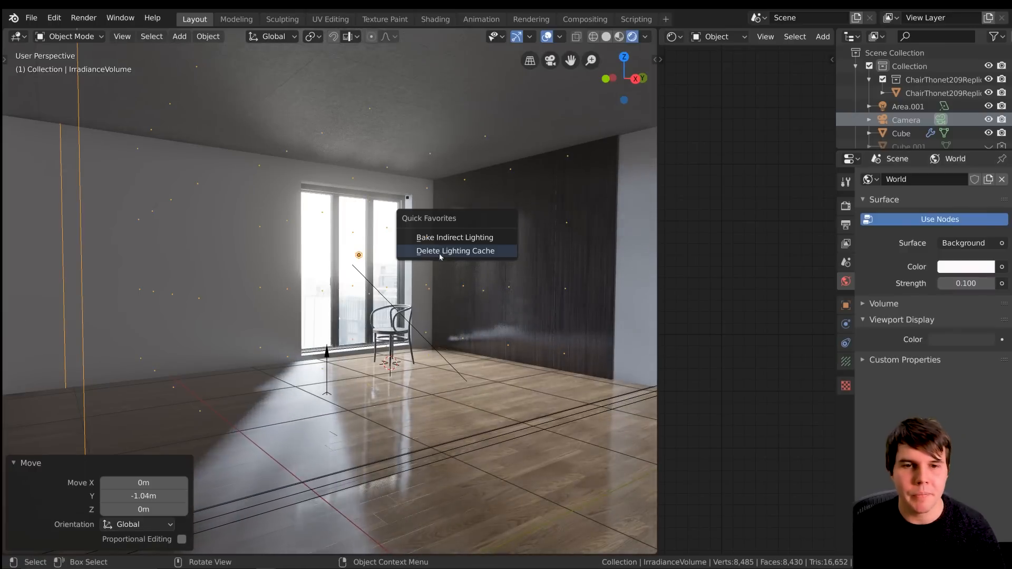
left_click(441, 239)
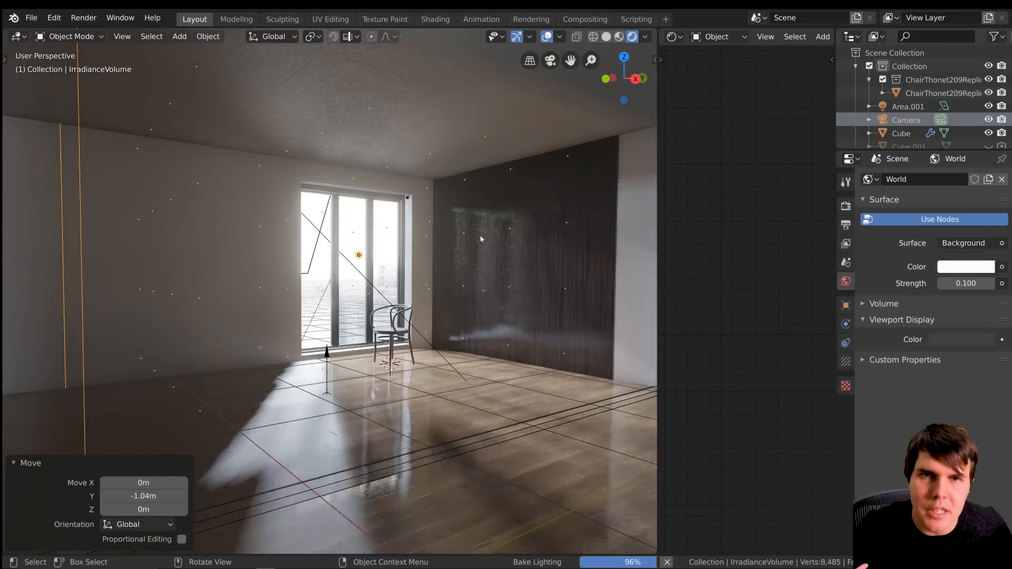
key("KP_0")
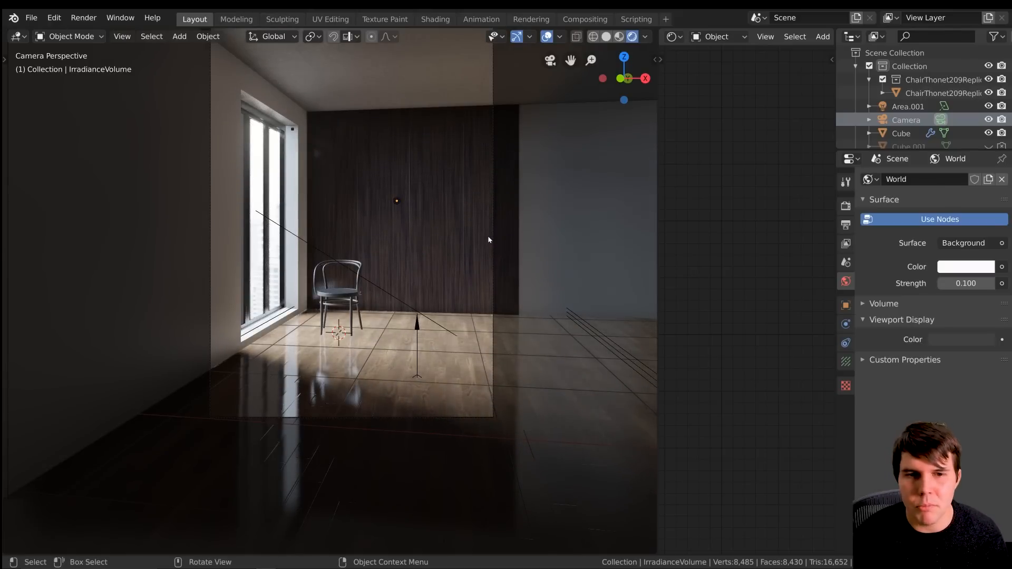
middle_click_drag(489, 239, 474, 254, "shift")
Step: Insert a Hue Saturation Value node before the Base Color input in the room's WoodFlooringWalnut002_3K material
left_click(526, 372)
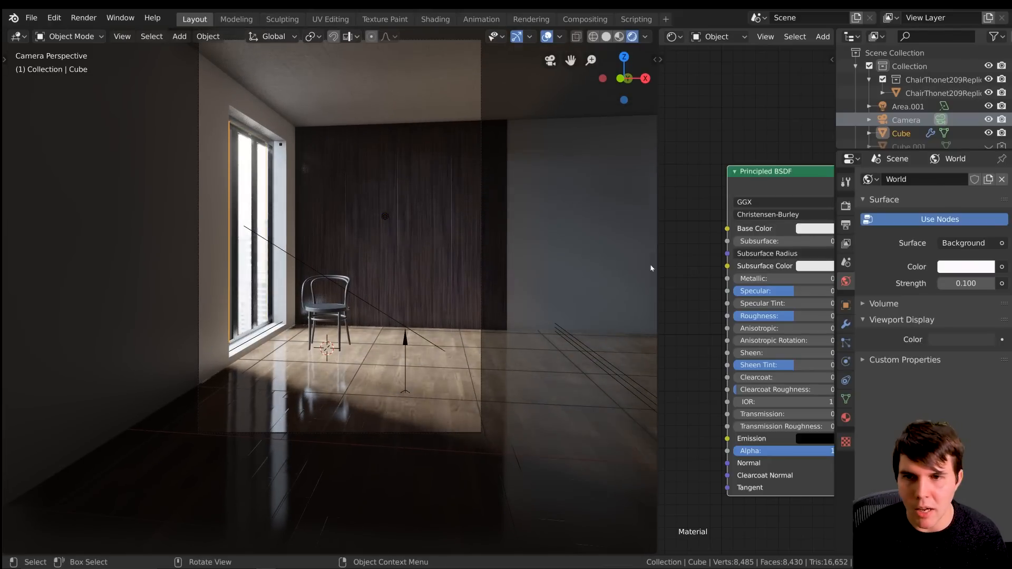
scroll(776, 241, "down", 3)
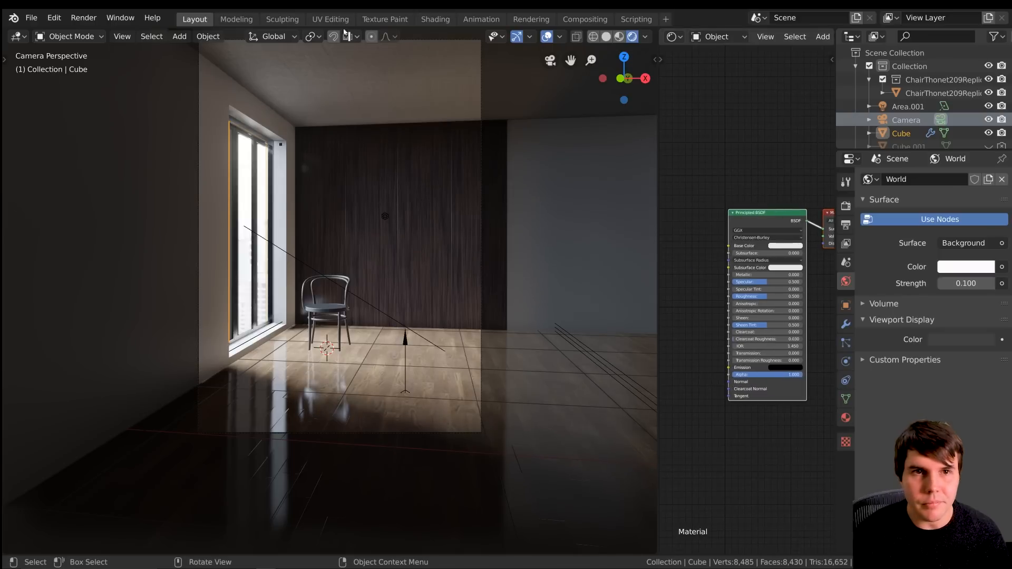
left_click(846, 417)
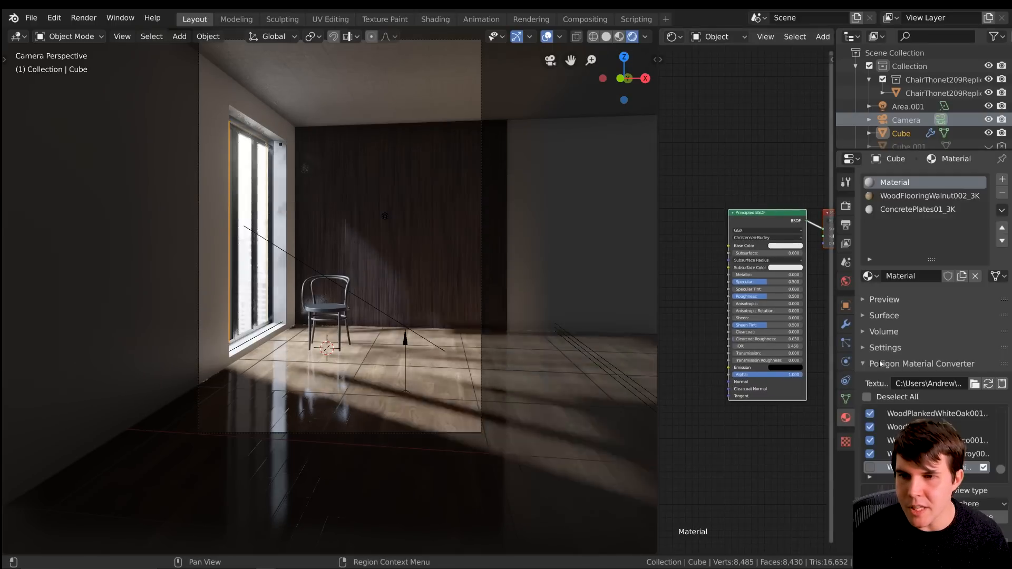
left_click(901, 199)
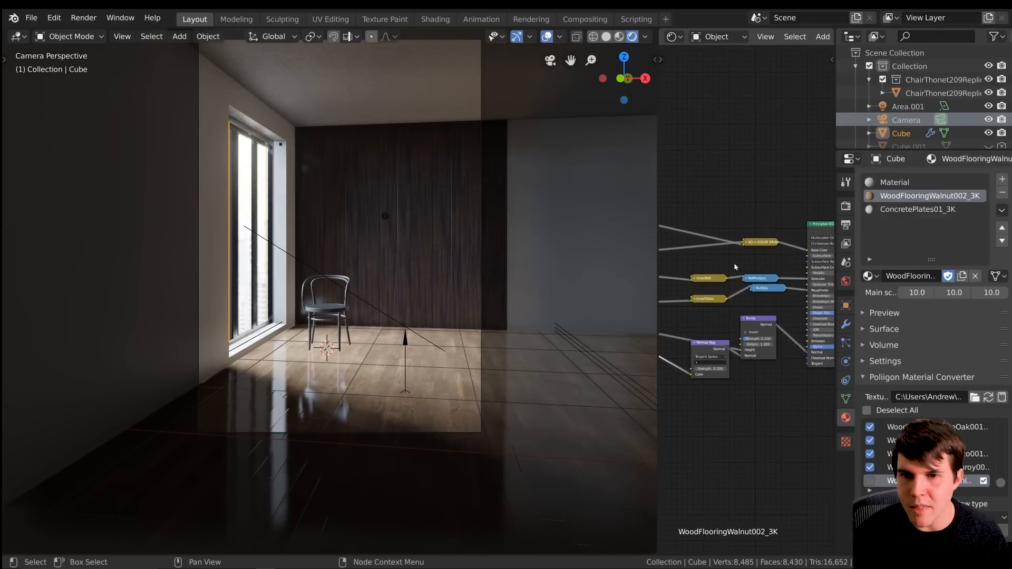
scroll(730, 215, "up", 2)
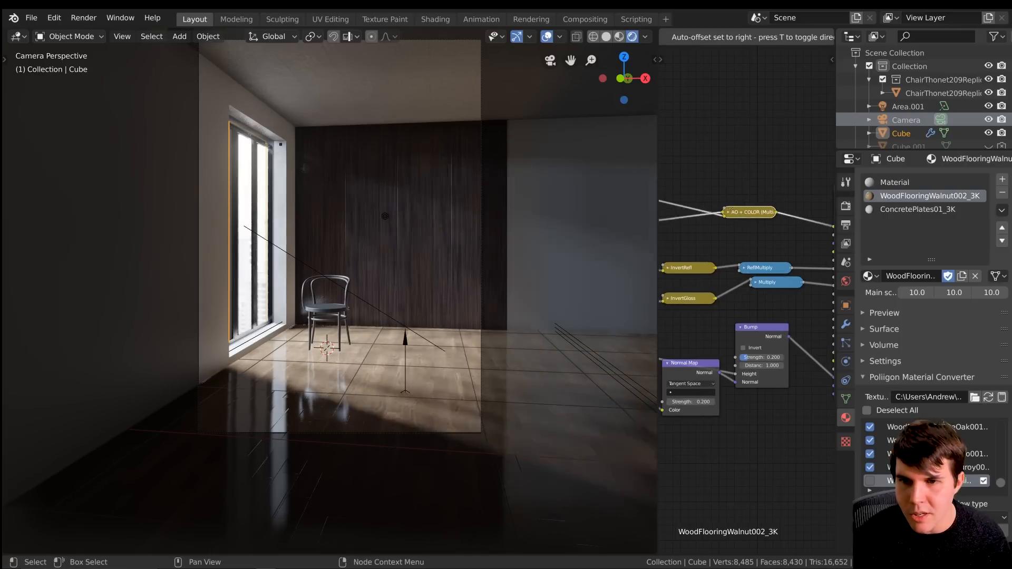
key("shift+a")
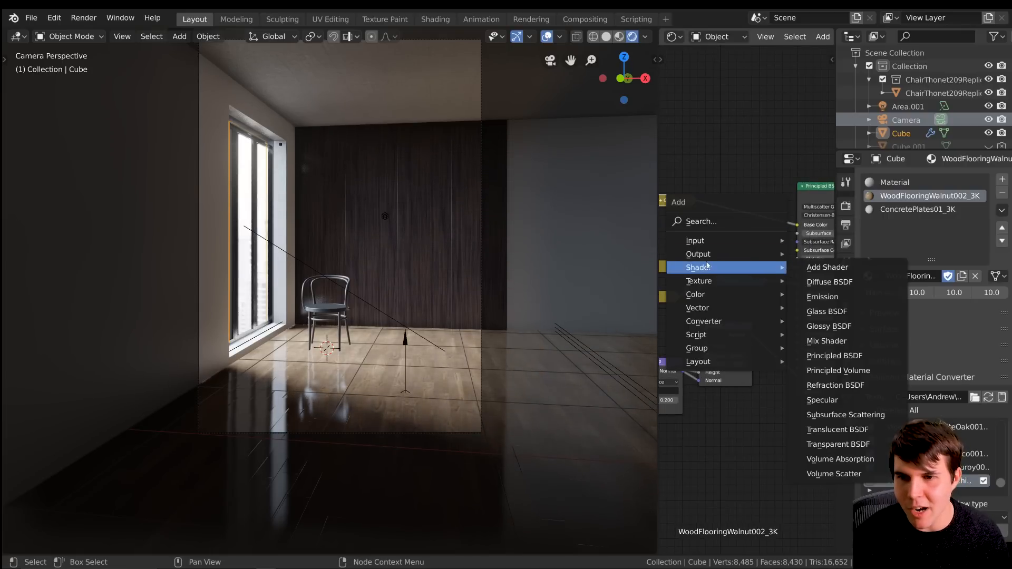
mouse_move(705, 302)
left_click(833, 324)
left_click(731, 199)
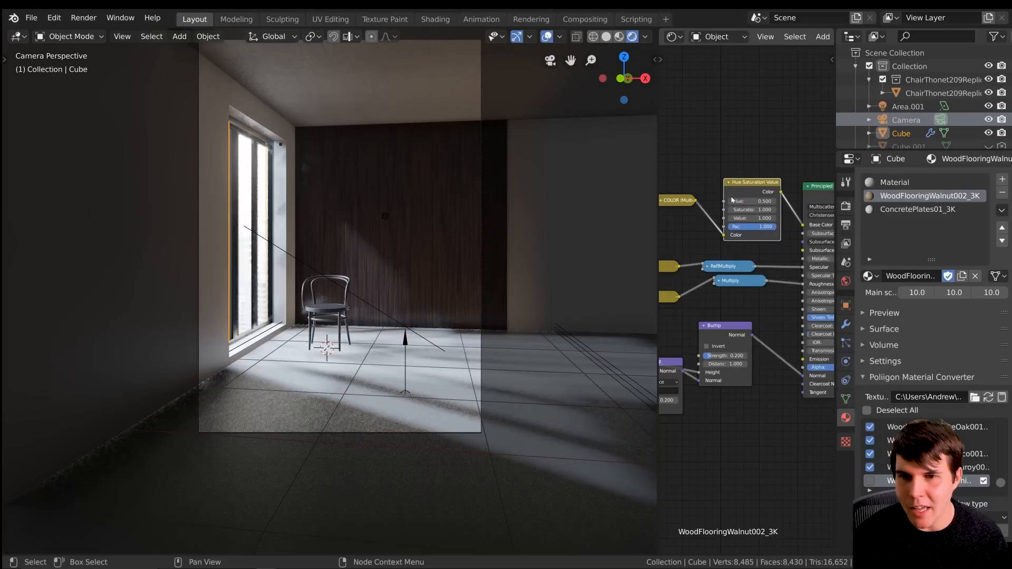
Step: Set the floor material's Hue Saturation Value node to hue 0.480, saturation 0.700 and value 0.400
scroll(741, 213, "up", 1)
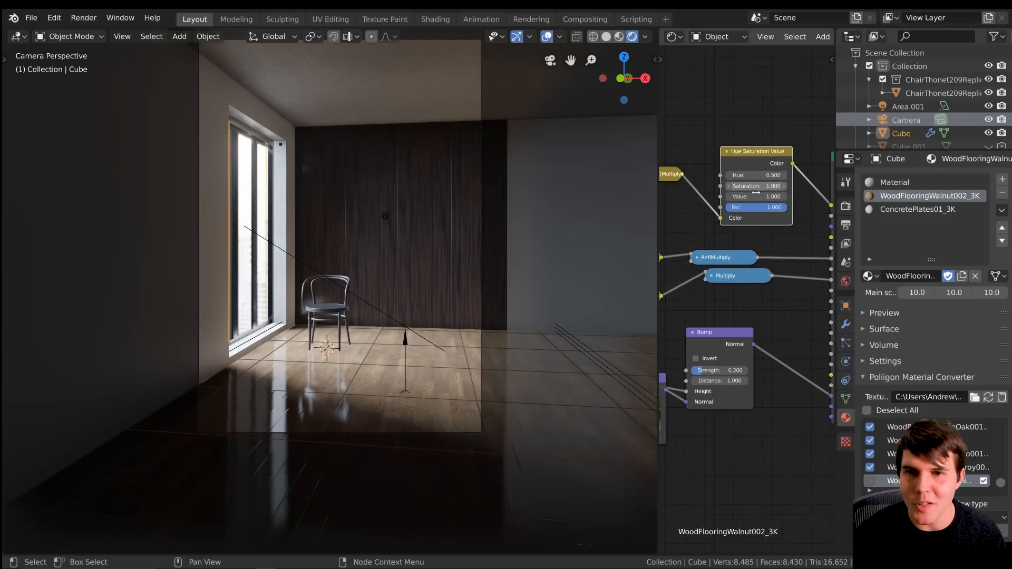
left_click(729, 198)
left_click(729, 197)
left_click(729, 198)
left_click(729, 198)
left_click(729, 197)
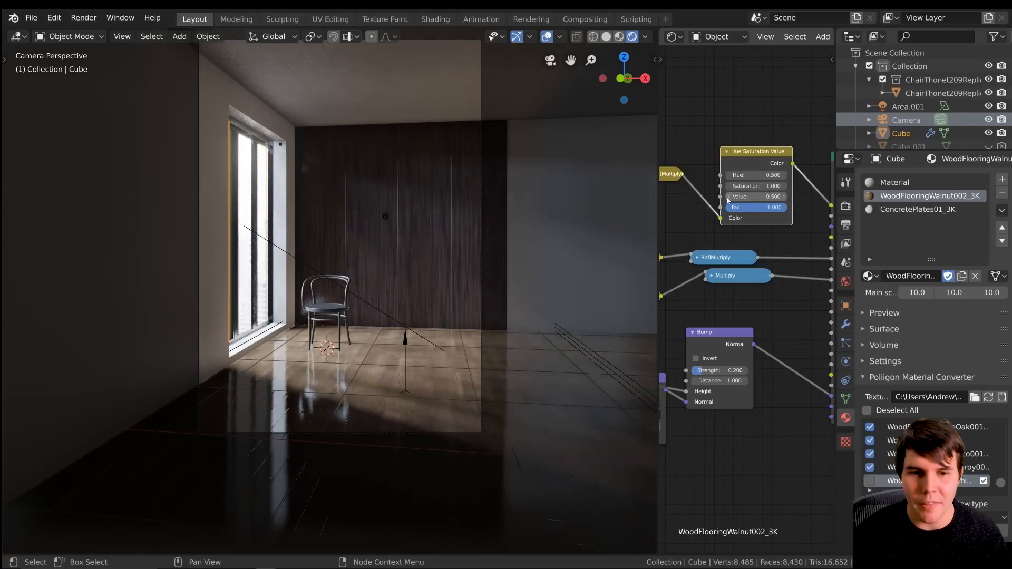
left_click(729, 198)
left_click(728, 187)
left_click(729, 187)
left_click(729, 187)
left_click(754, 175)
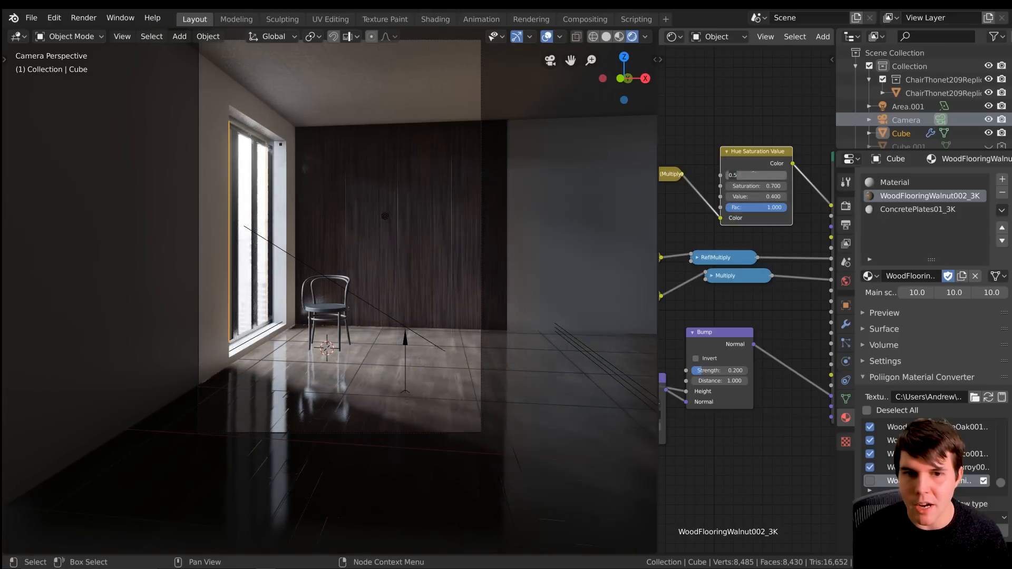
key("Return")
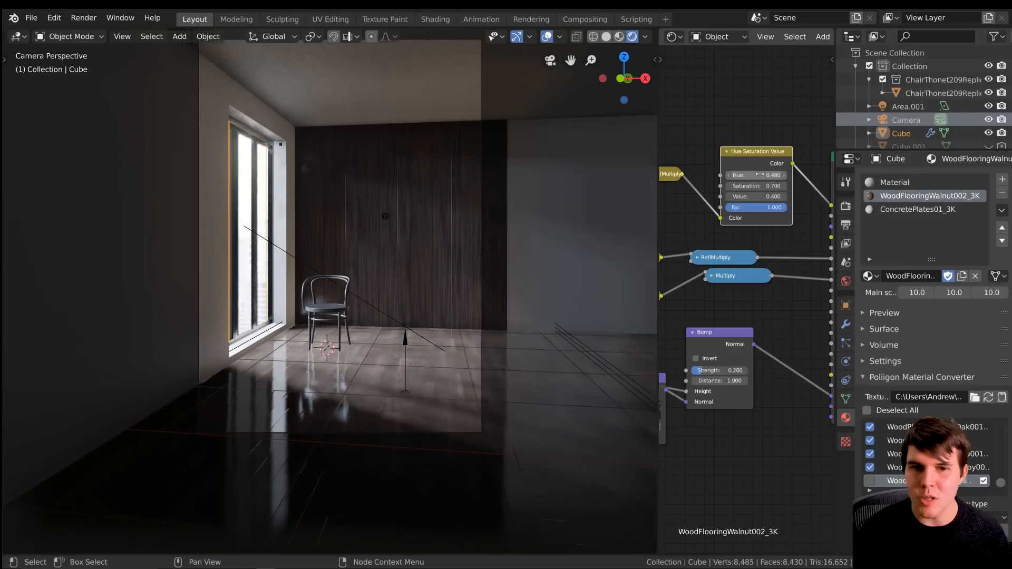
Step: Lower the Value of the floor's Hue Saturation Value node to 0.100 and inspect the floor up close and through the camera
scroll(427, 359, "up", 1)
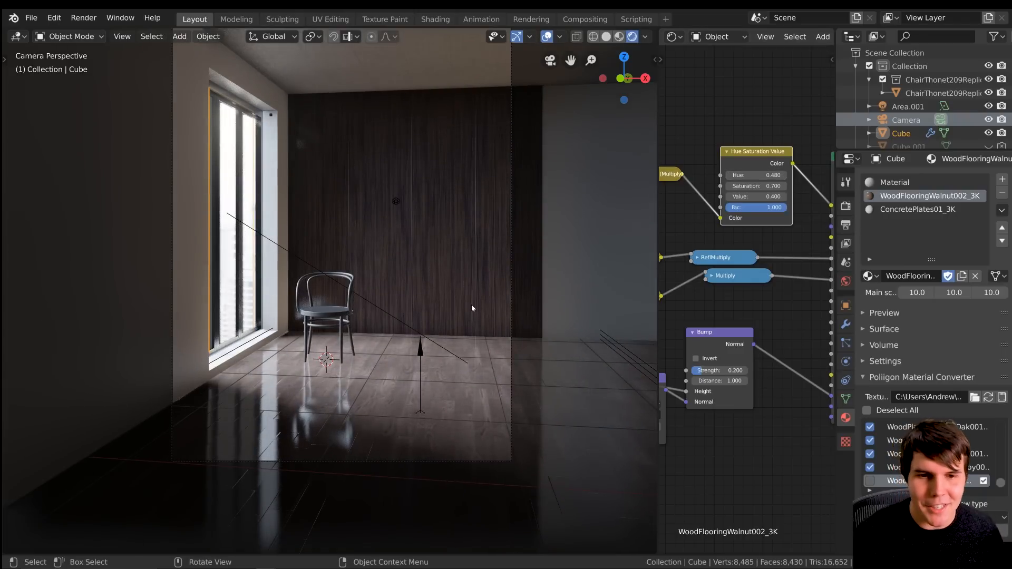
middle_click_drag(473, 308, 538, 274)
left_click_drag(733, 197, 717, 196)
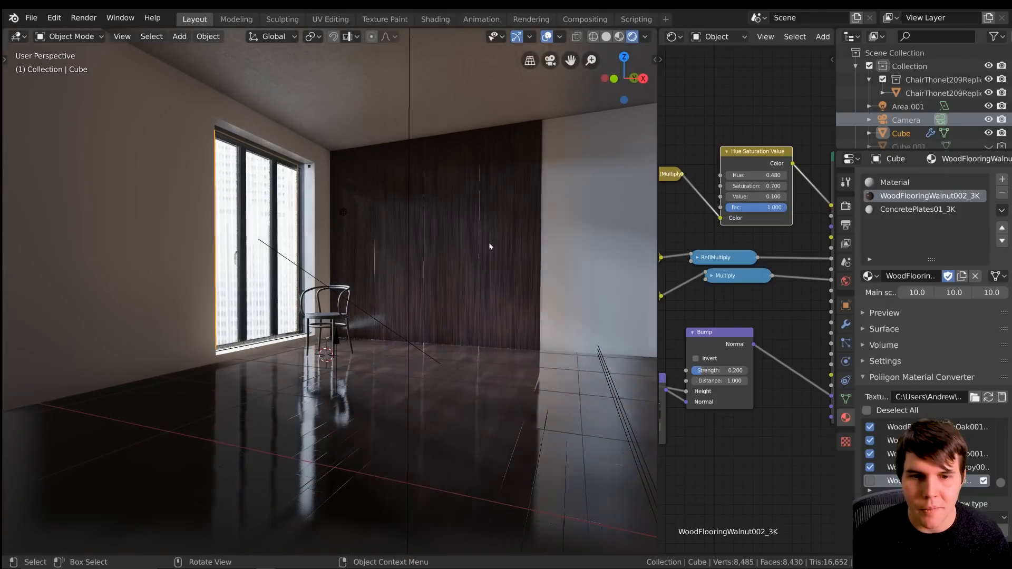
scroll(414, 306, "up", 3)
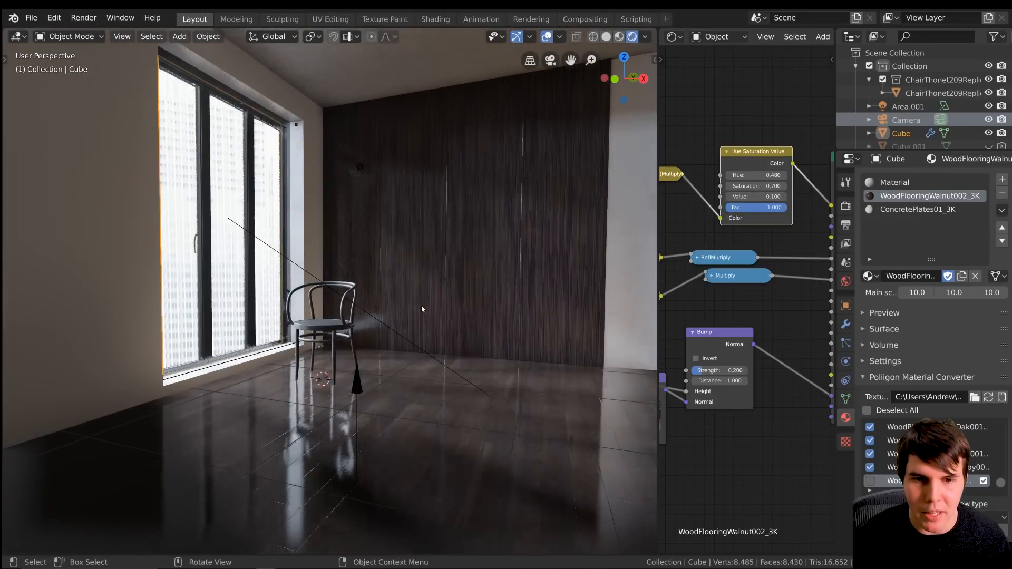
key("KP_0")
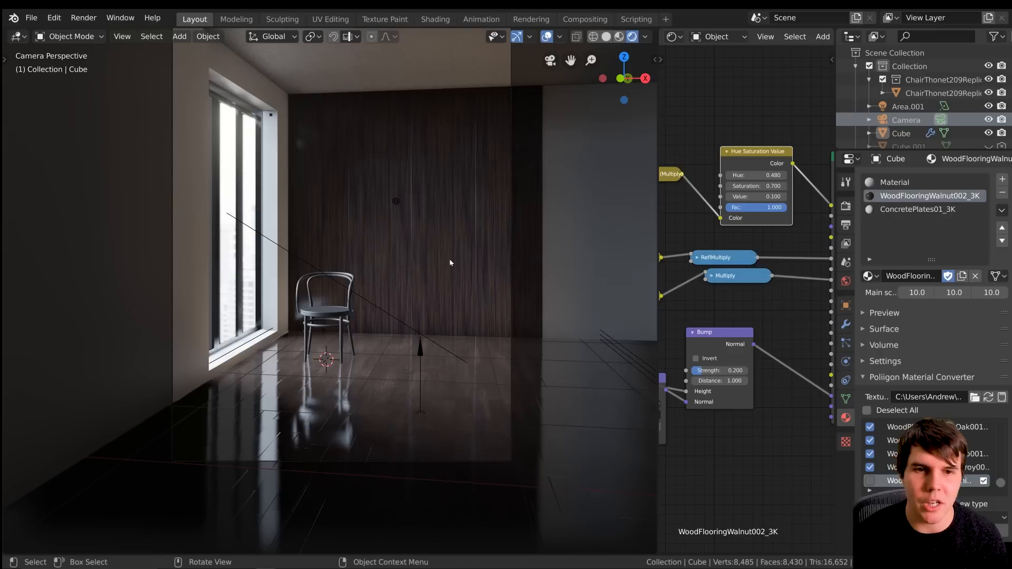
Step: Hide the viewport overlays and frame the whole camera view of the room
left_click(549, 38)
scroll(504, 216, "down", 1)
middle_click_drag(504, 223, 504, 253, "shift")
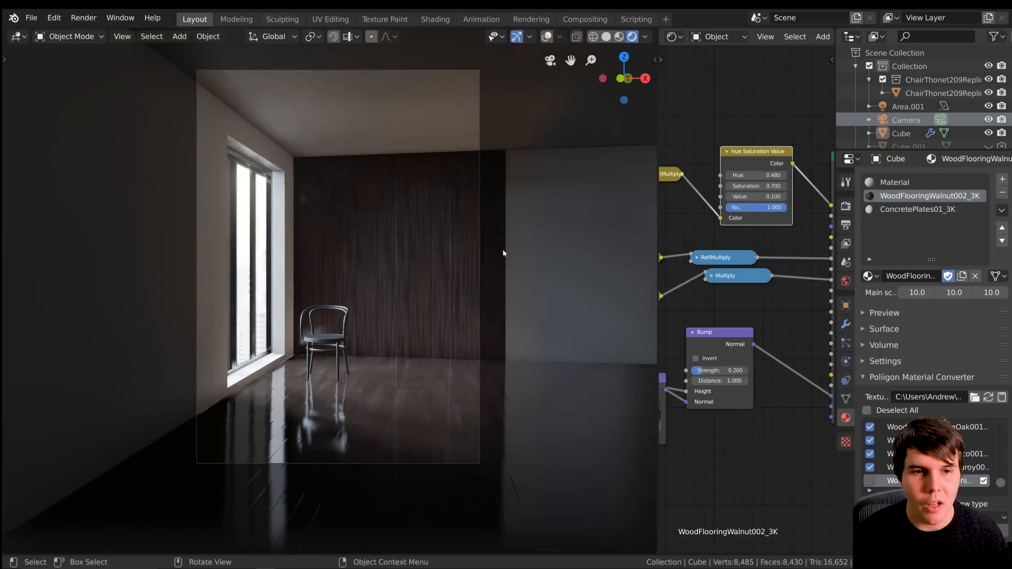